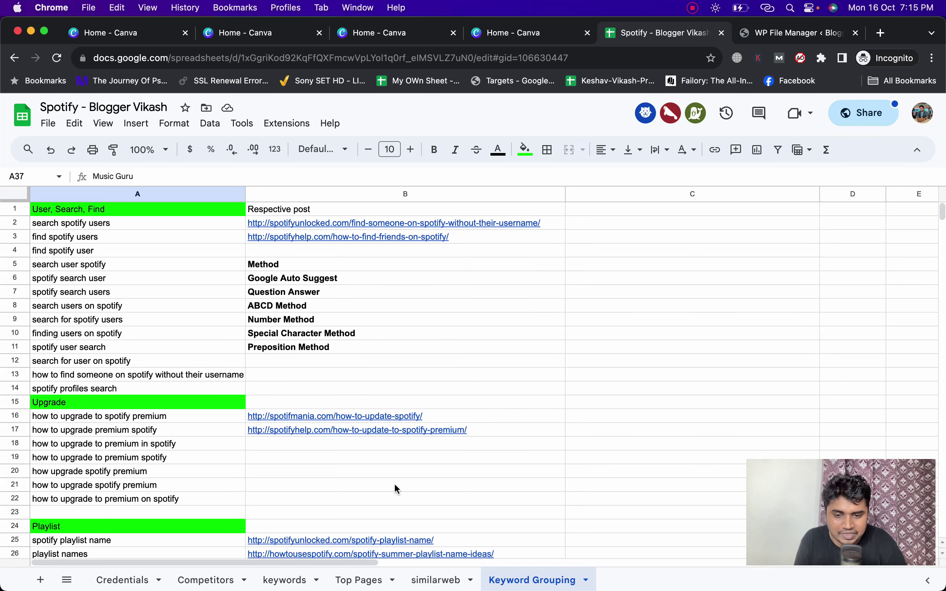
Center the "Method" heading in cell B5 of the Keyword Grouping sheet.
click(366, 580)
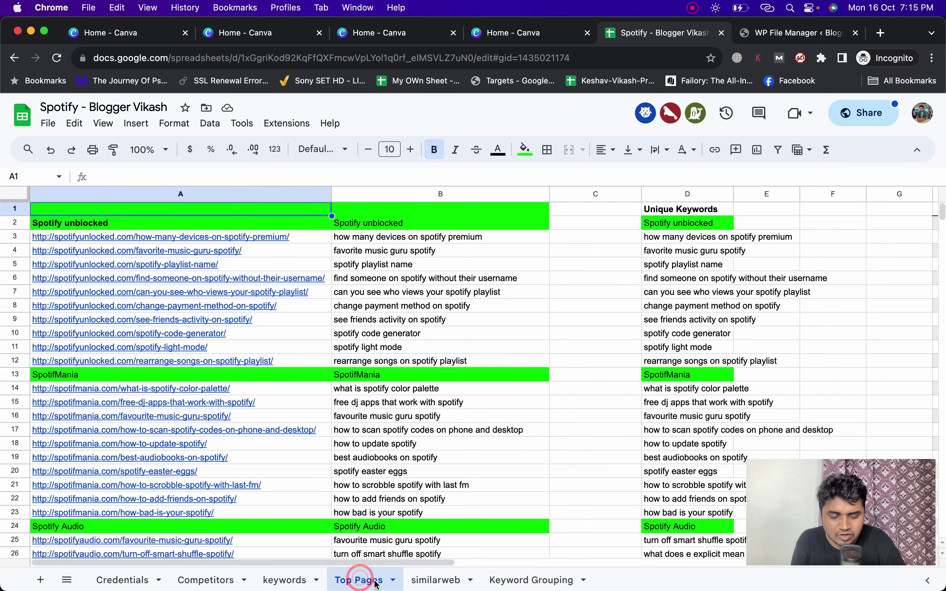
click(497, 583)
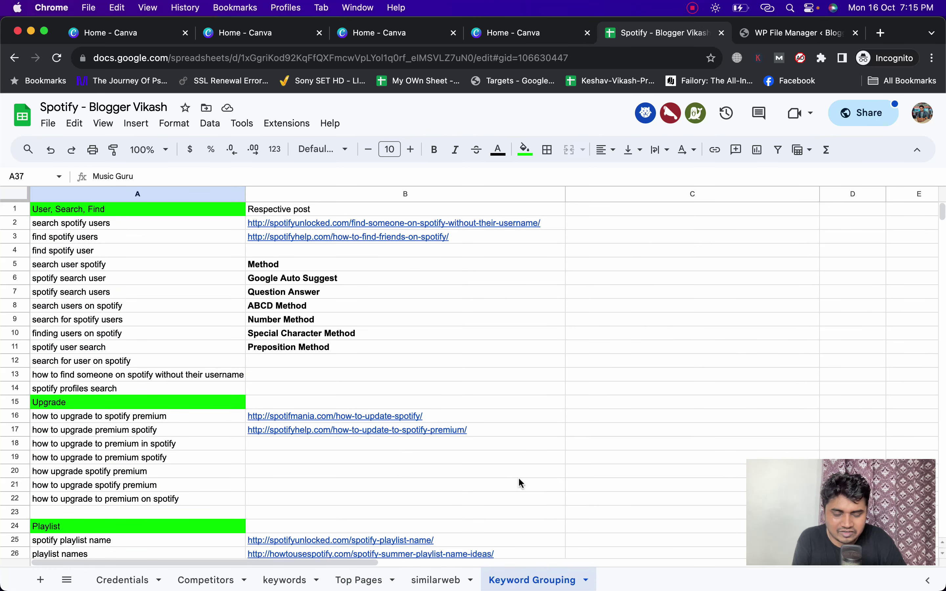
click(504, 265)
click(605, 149)
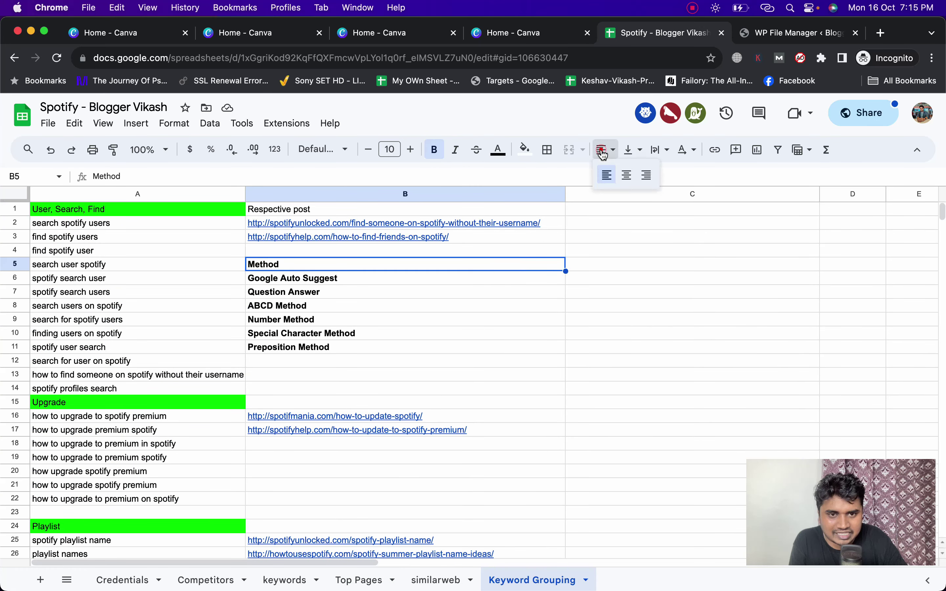
click(629, 176)
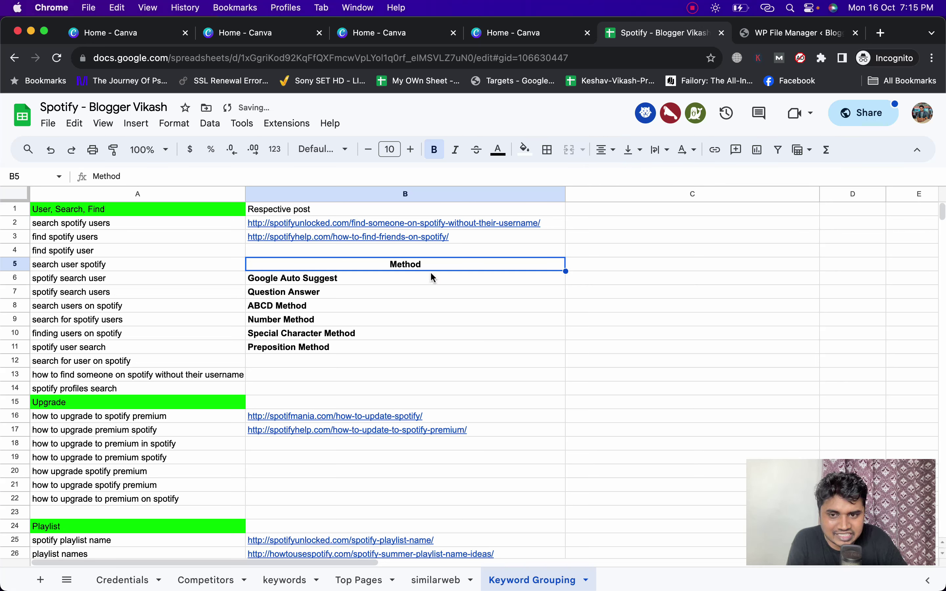
click(388, 282)
click(390, 293)
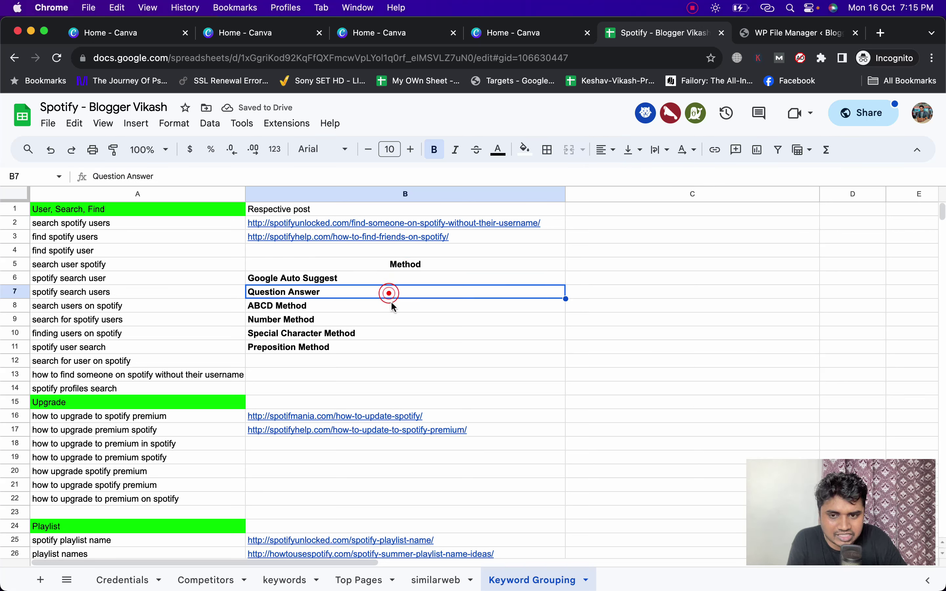
drag(395, 358, 410, 282)
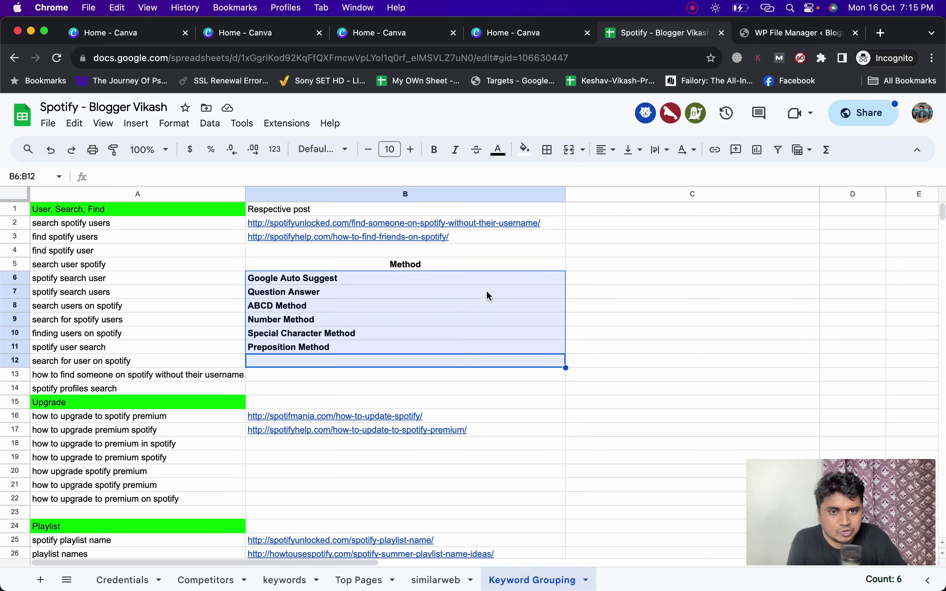
Enter the column heading "new keywords" in cell C1 of the Keyword Grouping sheet.
click(603, 207)
double_click(604, 207)
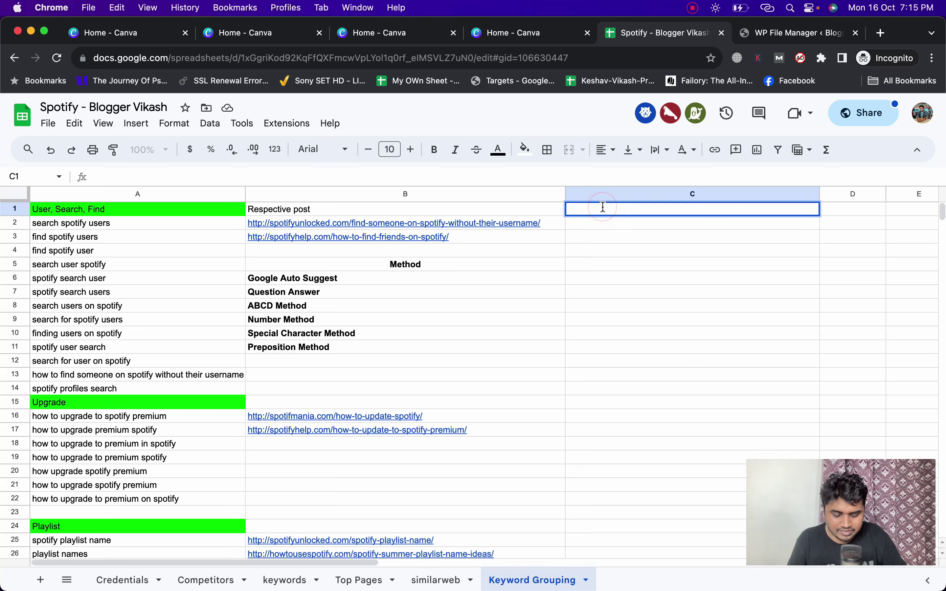
text(new keywords)
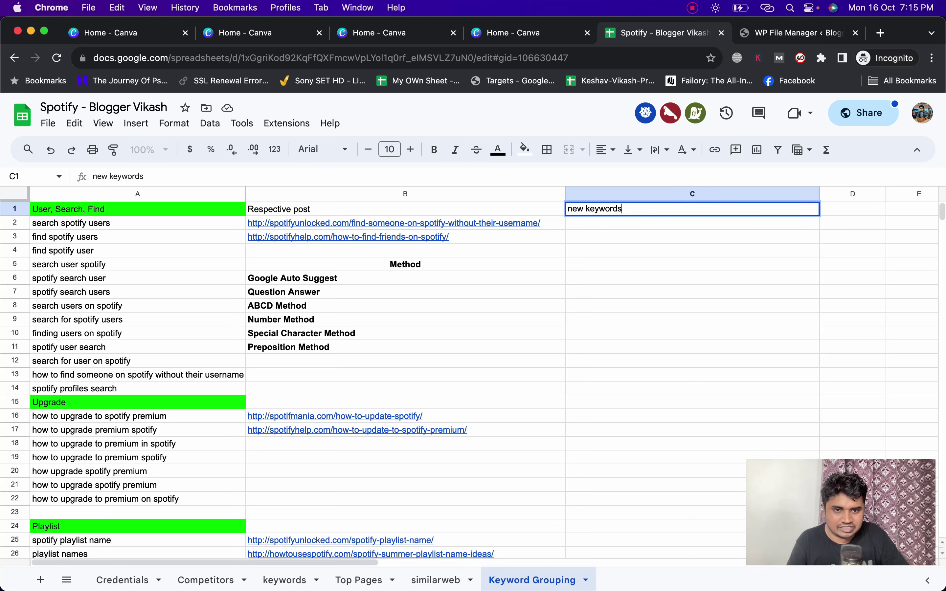
key(Return)
double_click(638, 214)
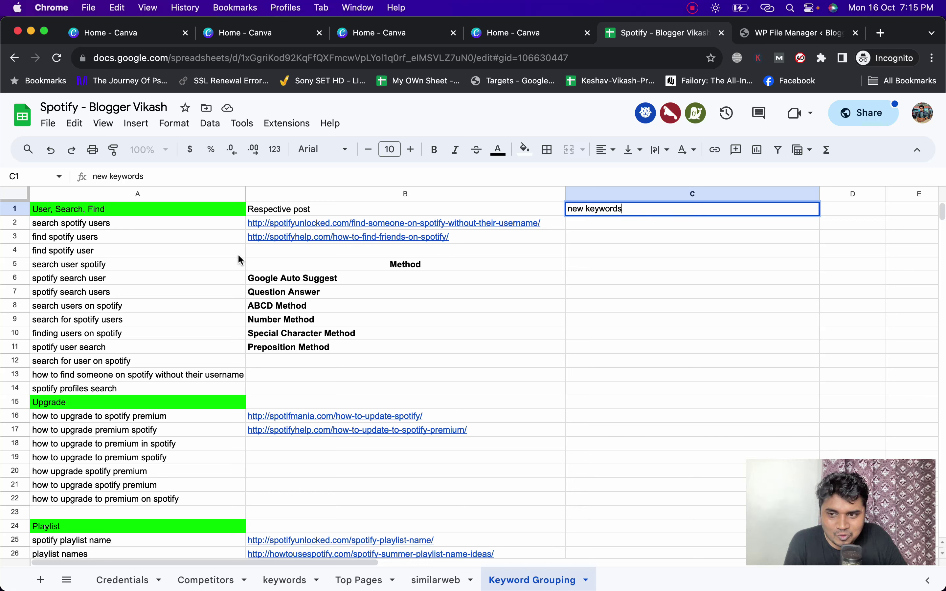
click(76, 213)
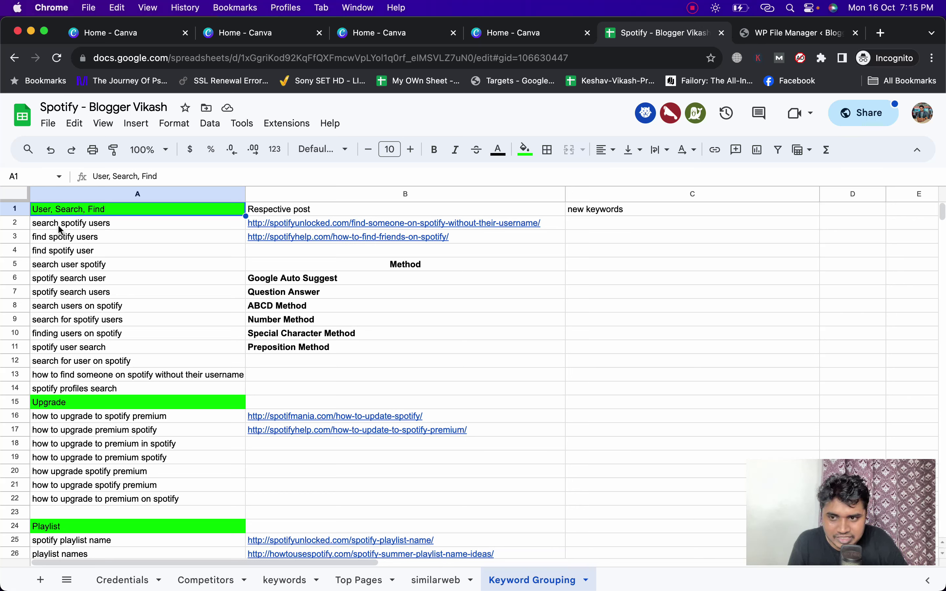
click(87, 226)
click(62, 252)
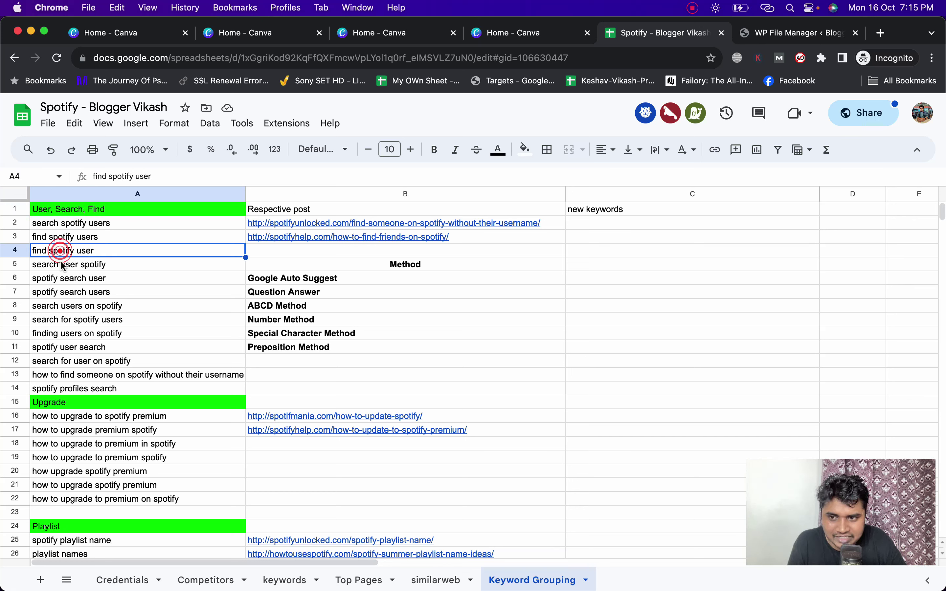
click(67, 281)
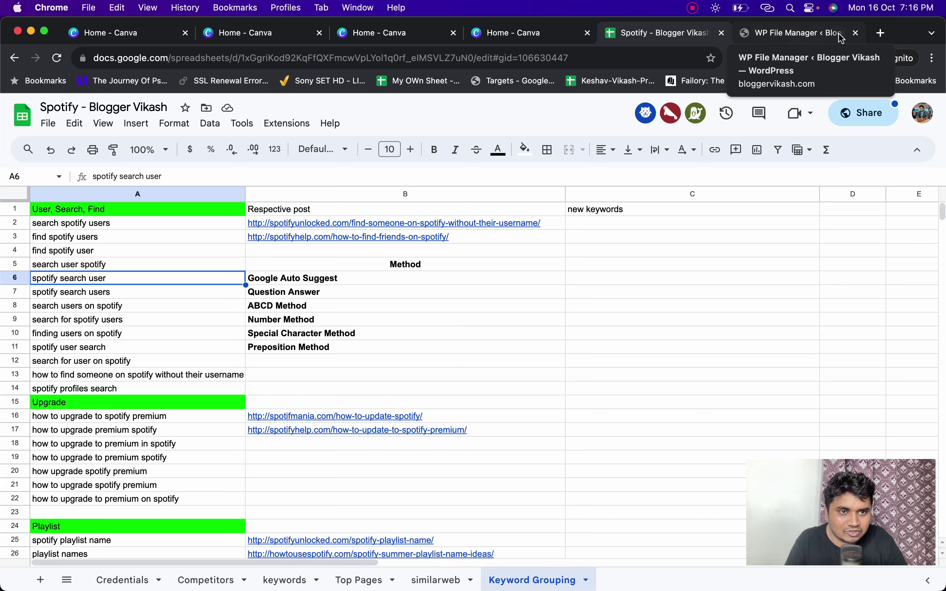
Close the WP File Manager page and search Google for the auto-suggested phrase "spotify web player" in a new tab.
click(856, 34)
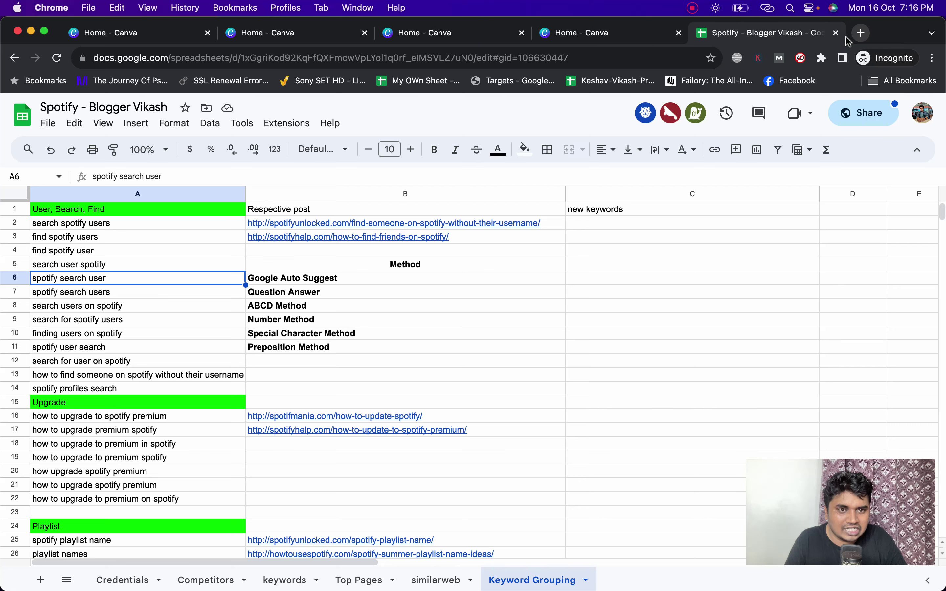
click(861, 34)
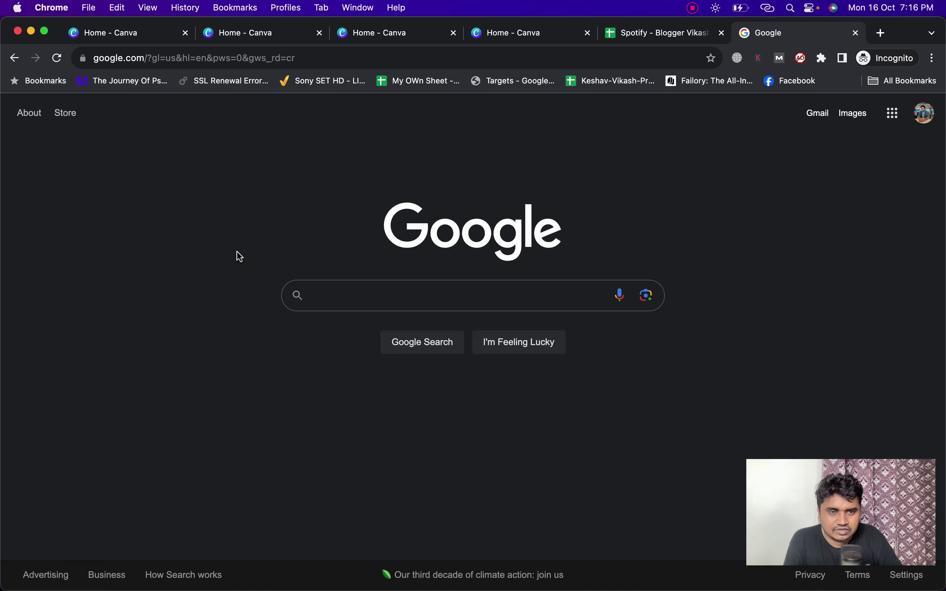
click(335, 283)
text(spotify)
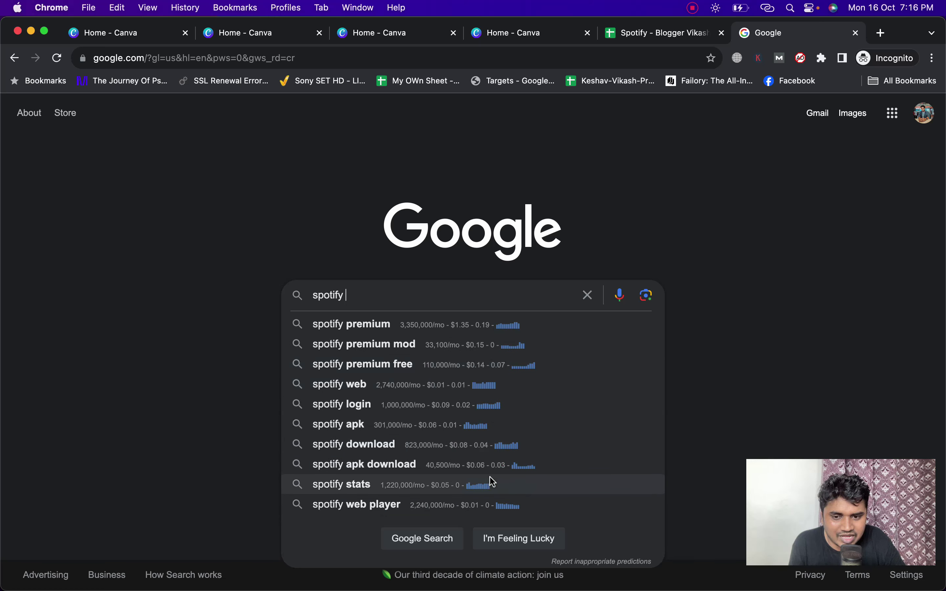
click(430, 509)
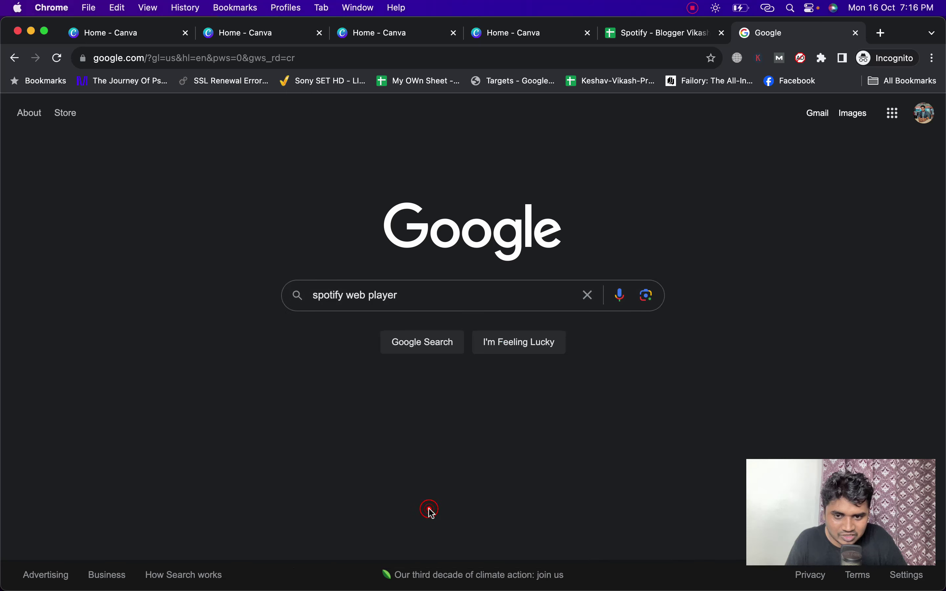
Check the Keyword Grouping sheet for existing keywords in the Web Player group.
click(671, 37)
scroll(227, 393, down, 5)
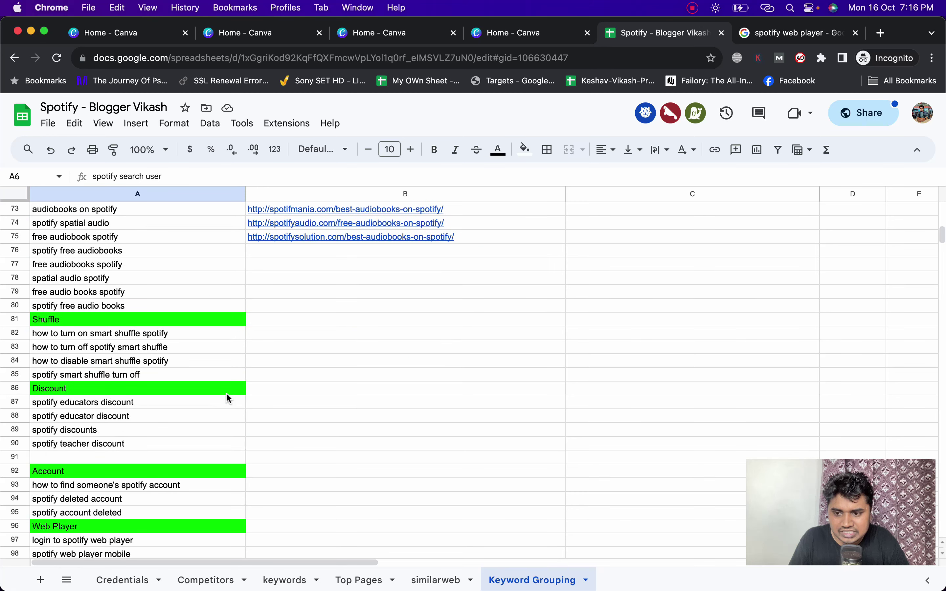
scroll(133, 524, down, 1)
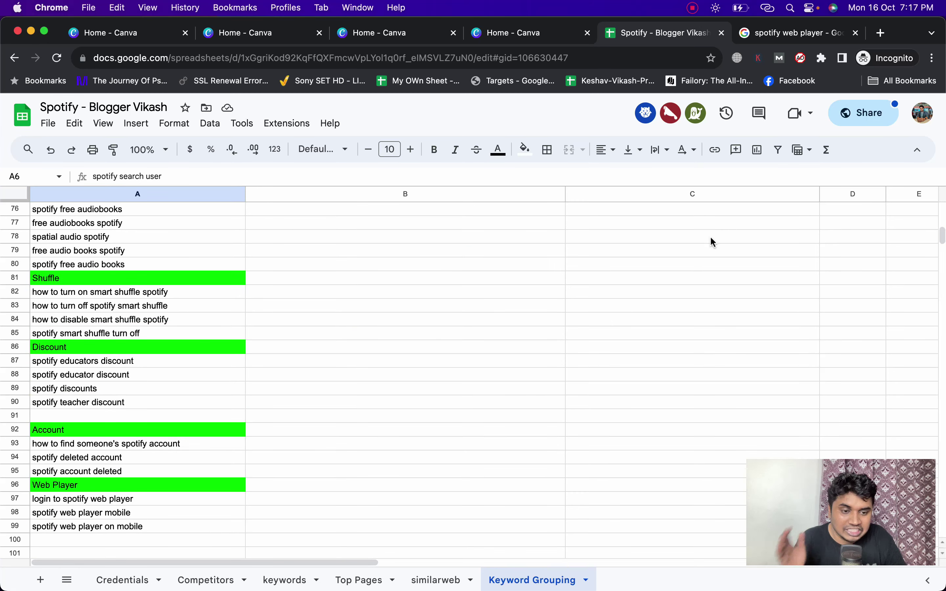
Return to the Google results and search for the suggested phrase "spotify web player not working".
click(811, 33)
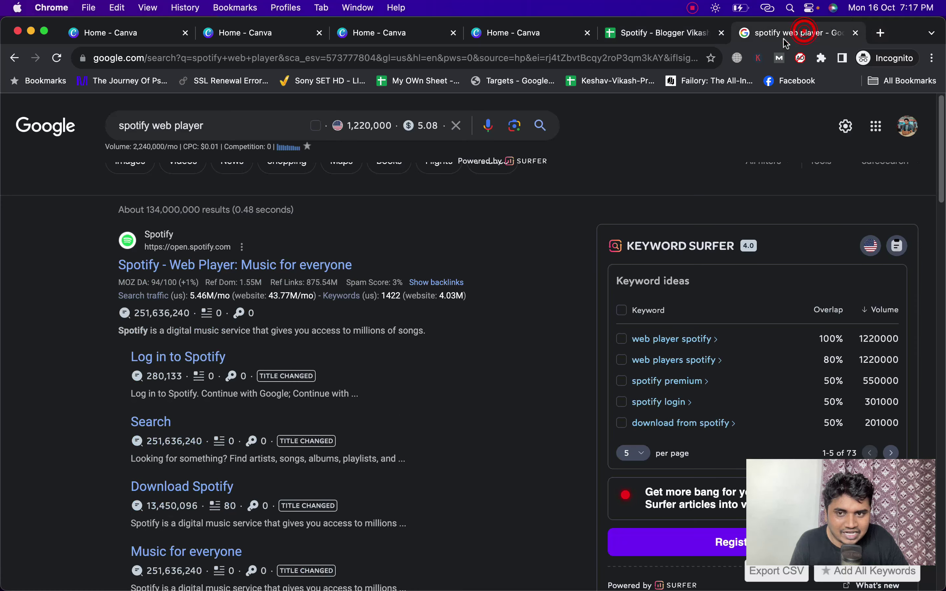
click(218, 127)
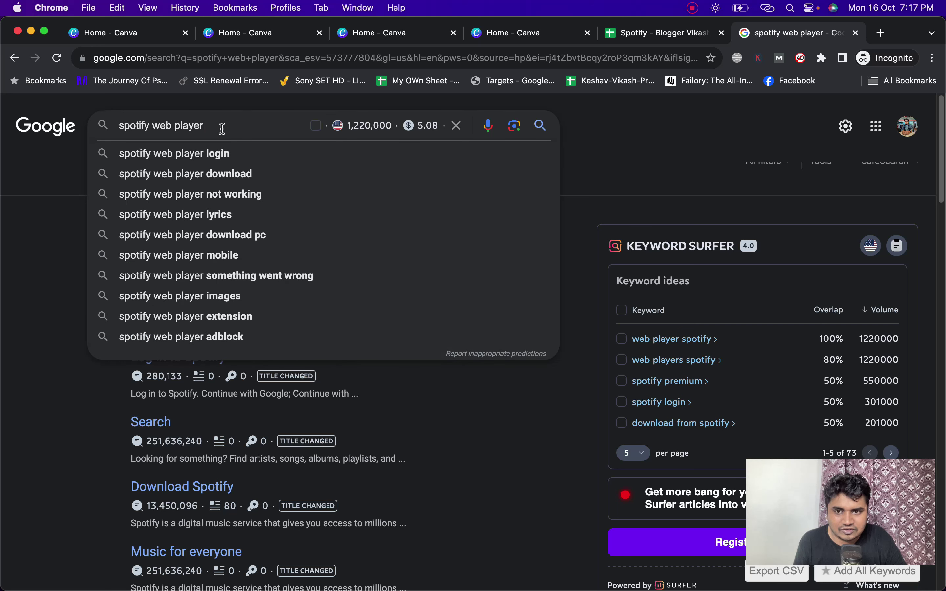
click(248, 187)
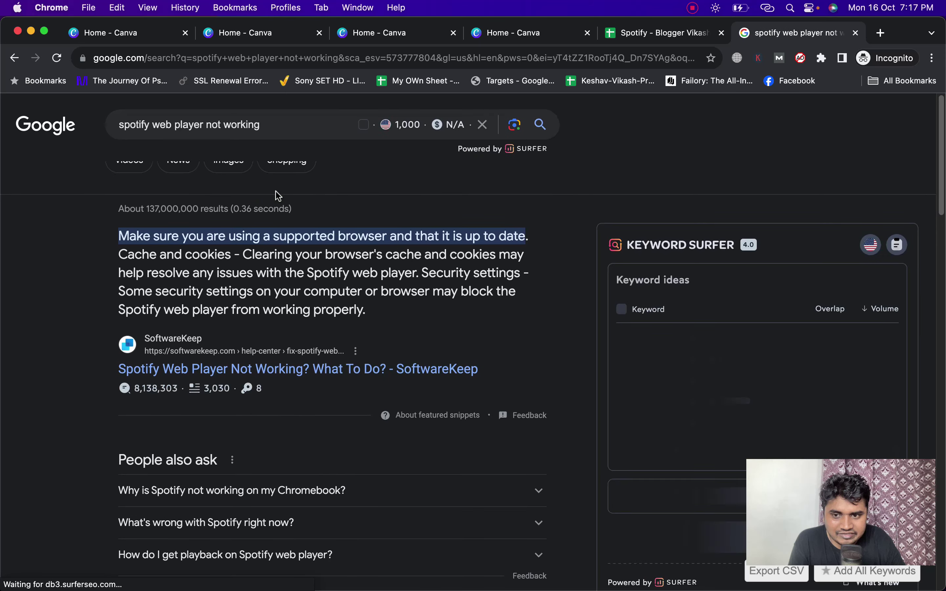
Examine the "spotify web player not working" results, including competing articles, site metrics, related searches and related keyword volumes.
scroll(275, 191, down, 5)
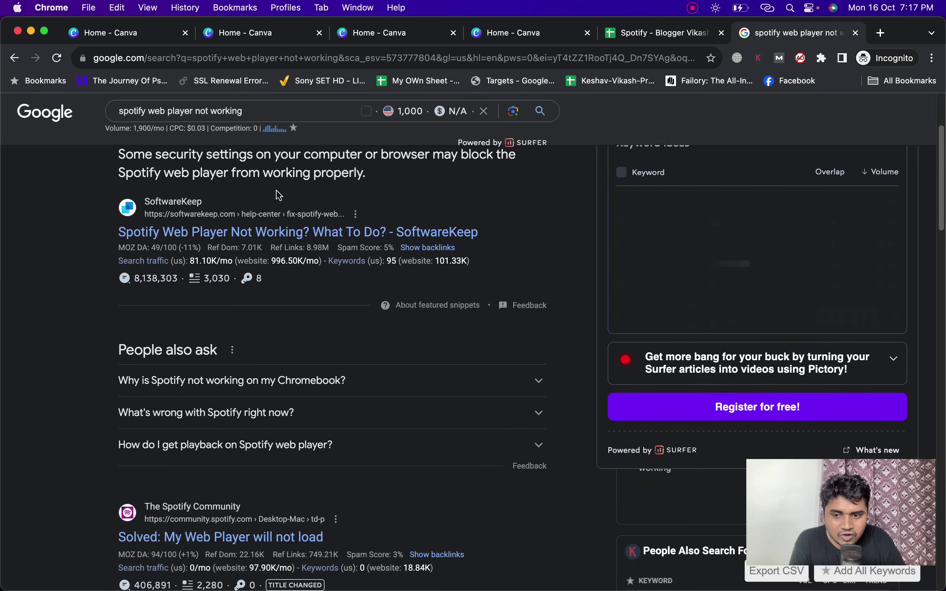
scroll(277, 191, down, 8)
scroll(278, 195, down, 9)
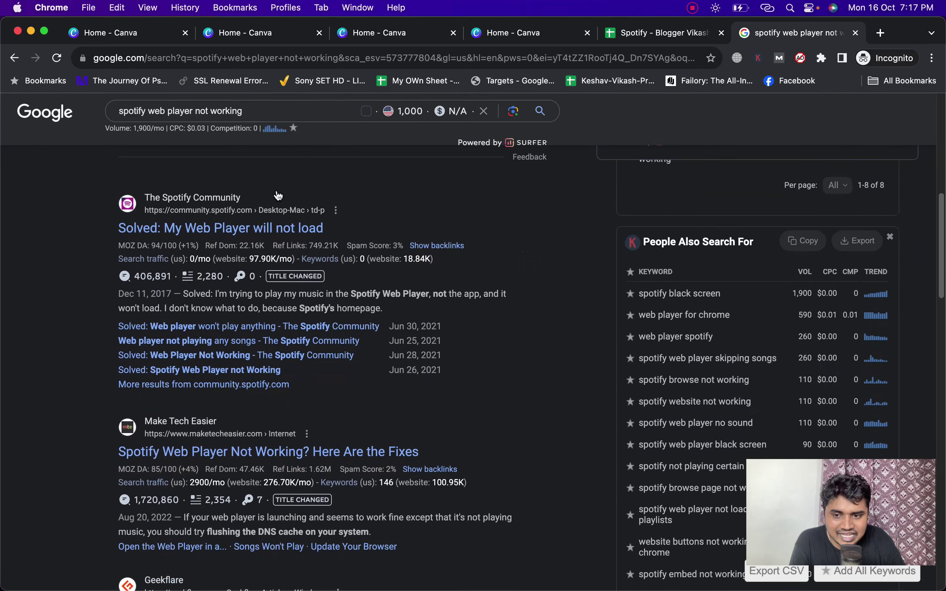
scroll(278, 195, down, 7)
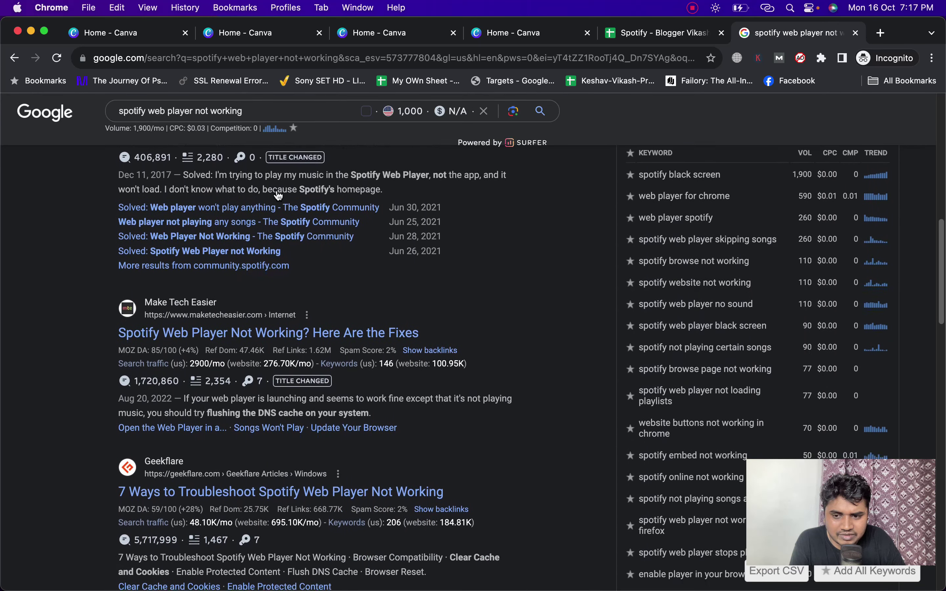
scroll(279, 196, down, 9)
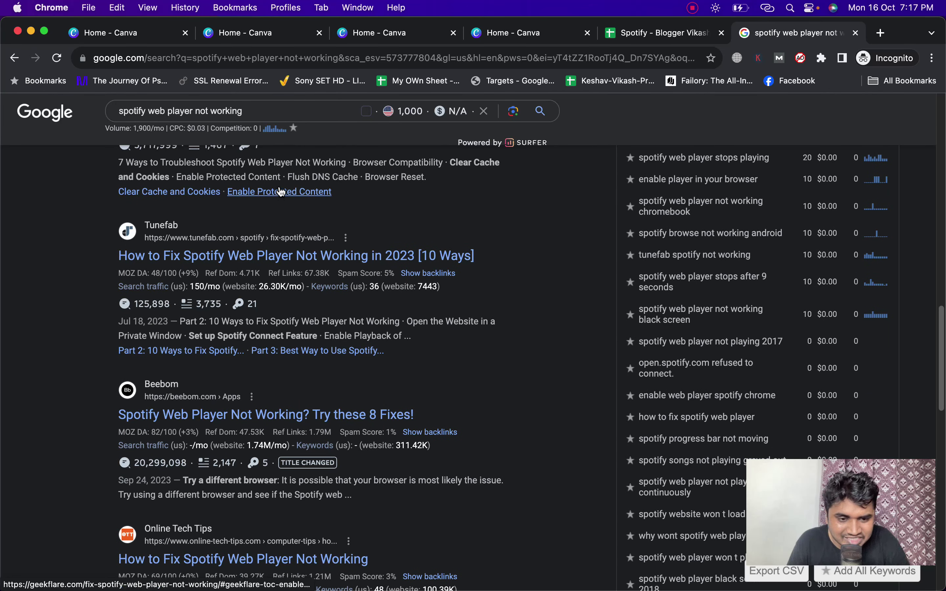
scroll(281, 192, down, 5)
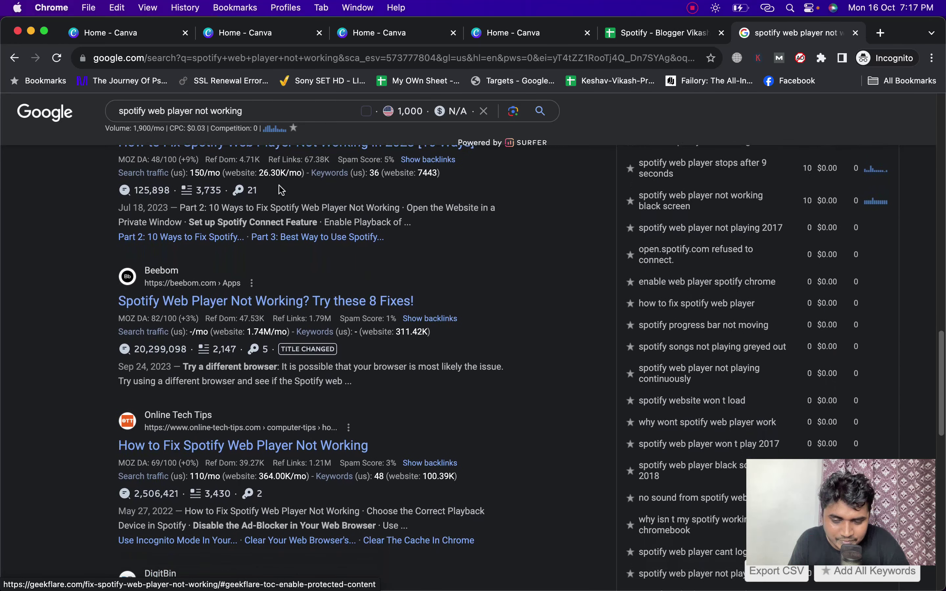
scroll(280, 188, down, 10)
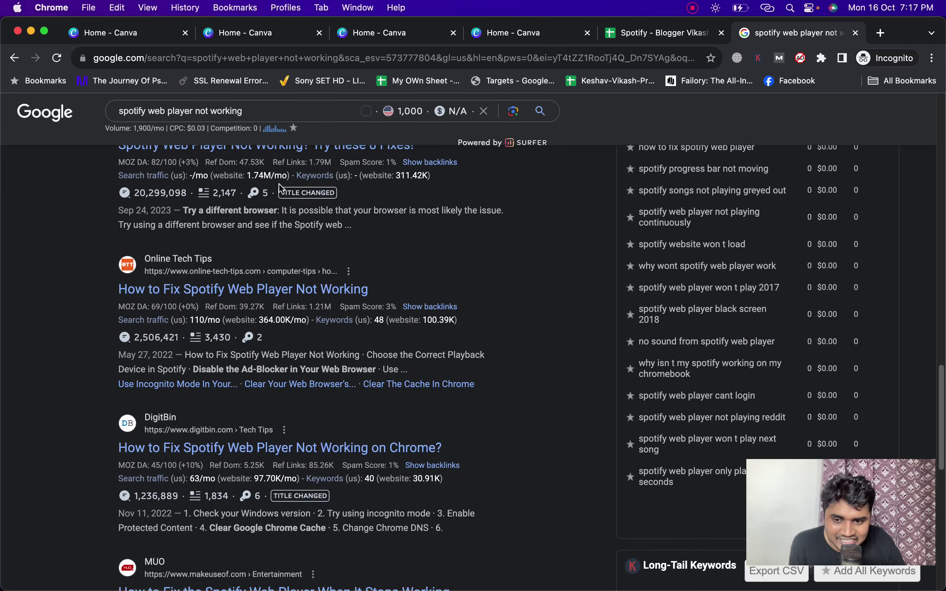
scroll(279, 184, down, 20)
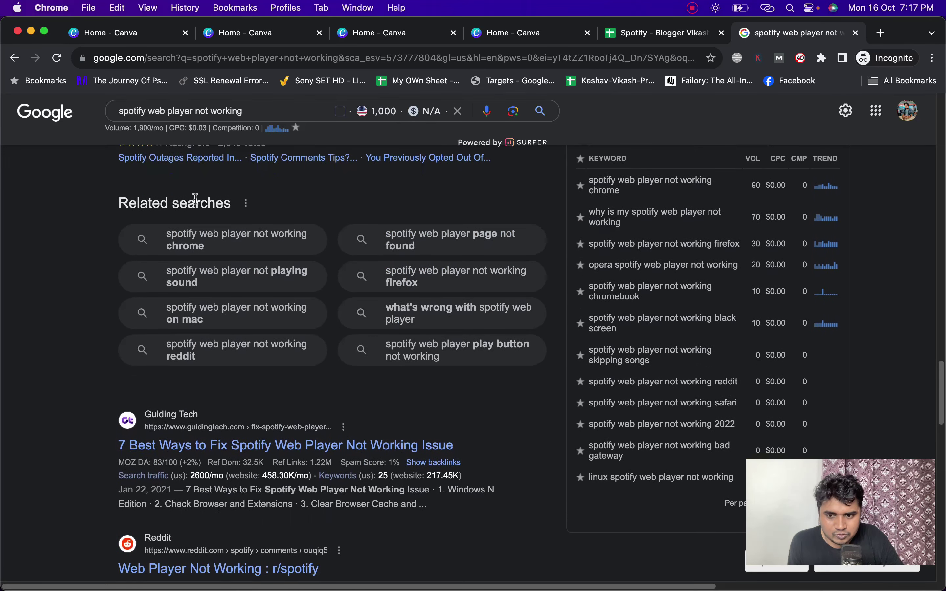
scroll(197, 204, down, 15)
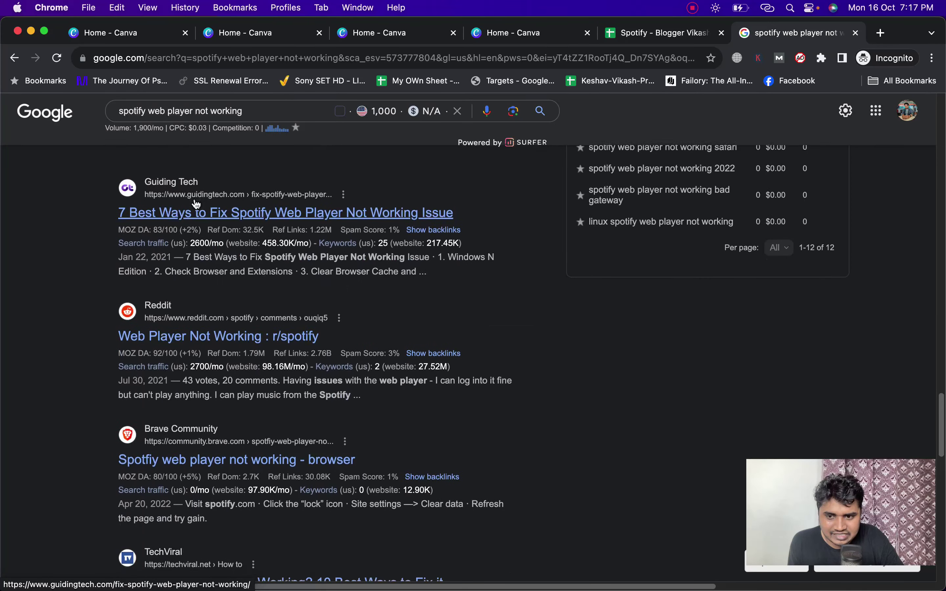
scroll(196, 204, down, 1)
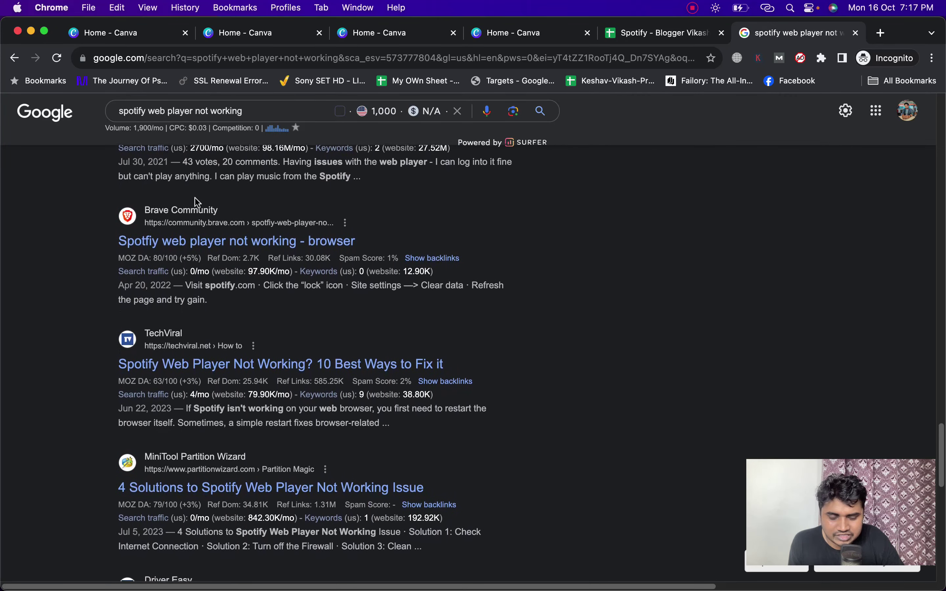
scroll(198, 203, down, 20)
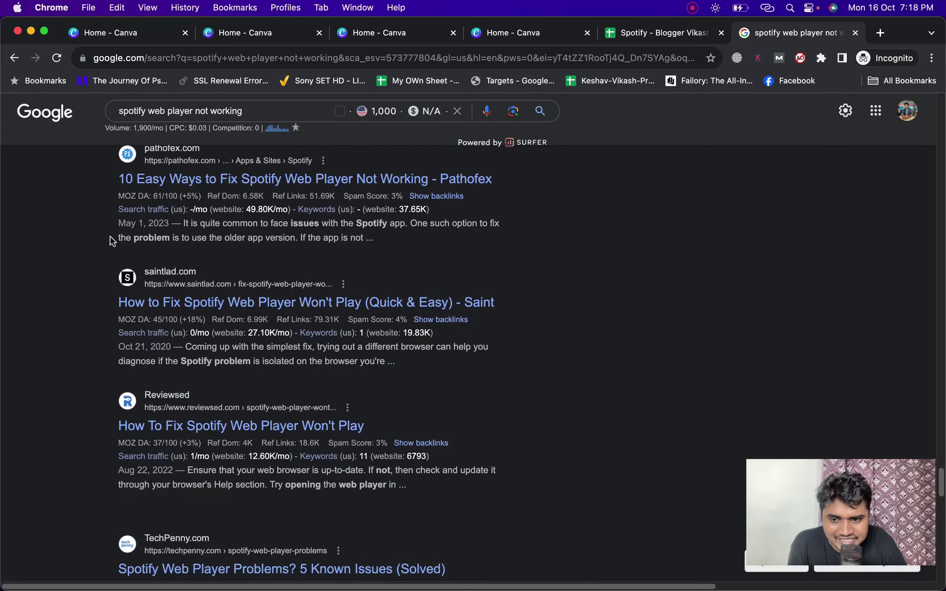
scroll(112, 241, down, 8)
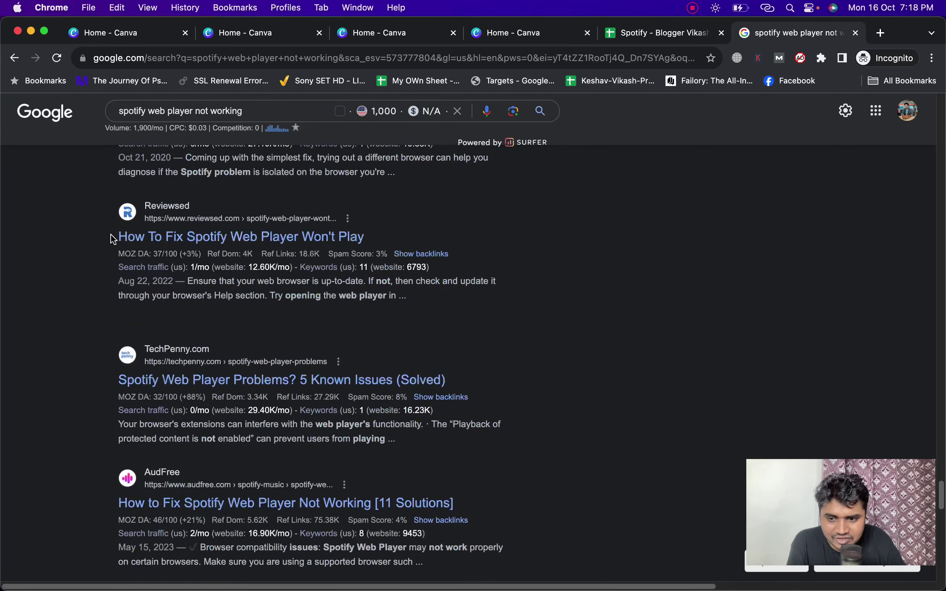
scroll(113, 240, up, 20)
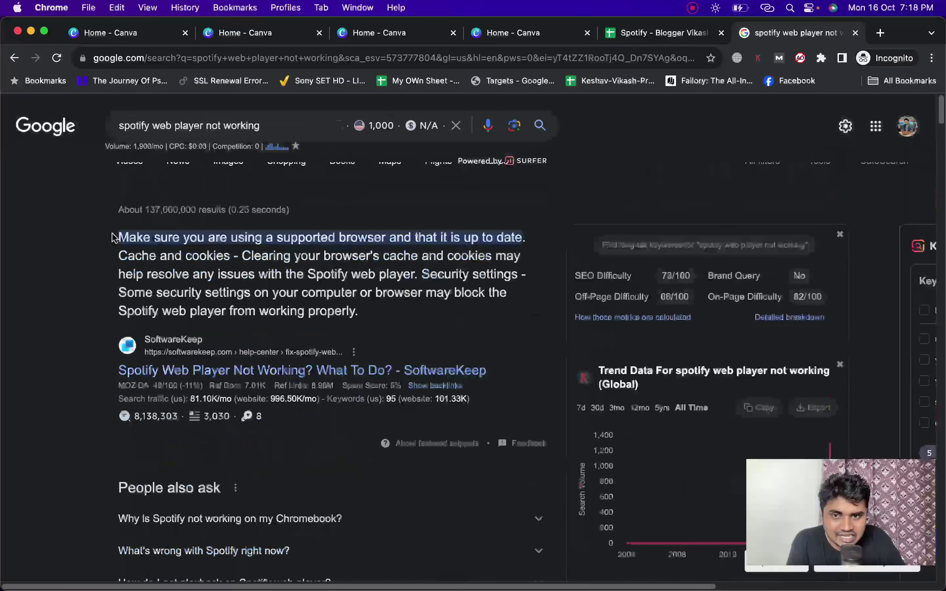
Copy the search phrase "spotify web player not working" into cell C2 under new keywords in the Keyword Grouping sheet.
triple_click(240, 122)
key(super+c)
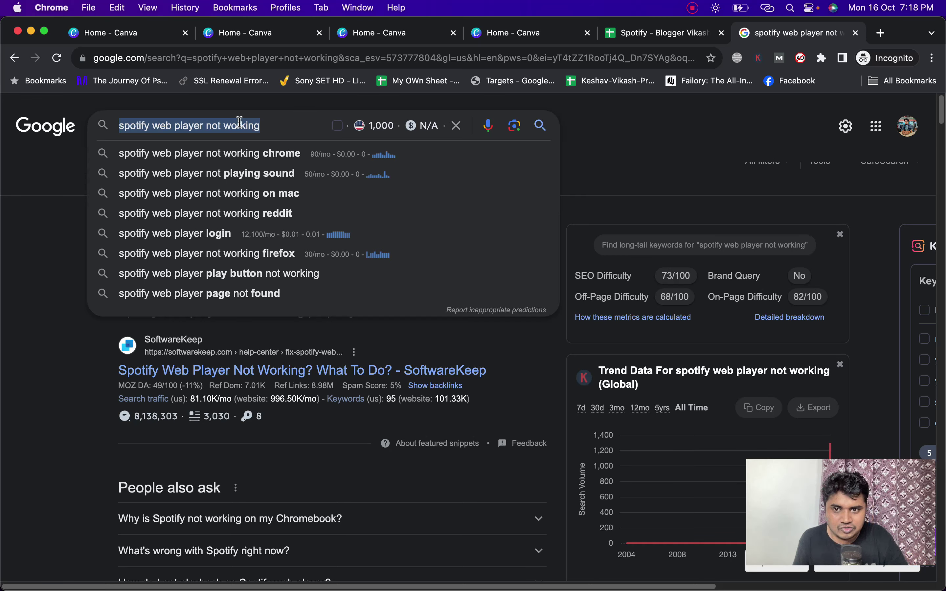
click(660, 32)
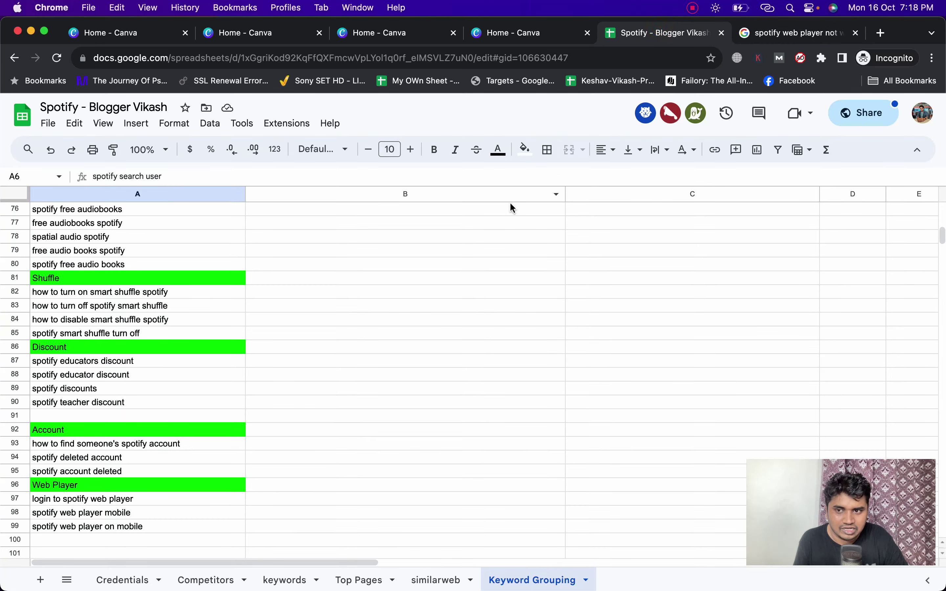
scroll(512, 207, up, 20)
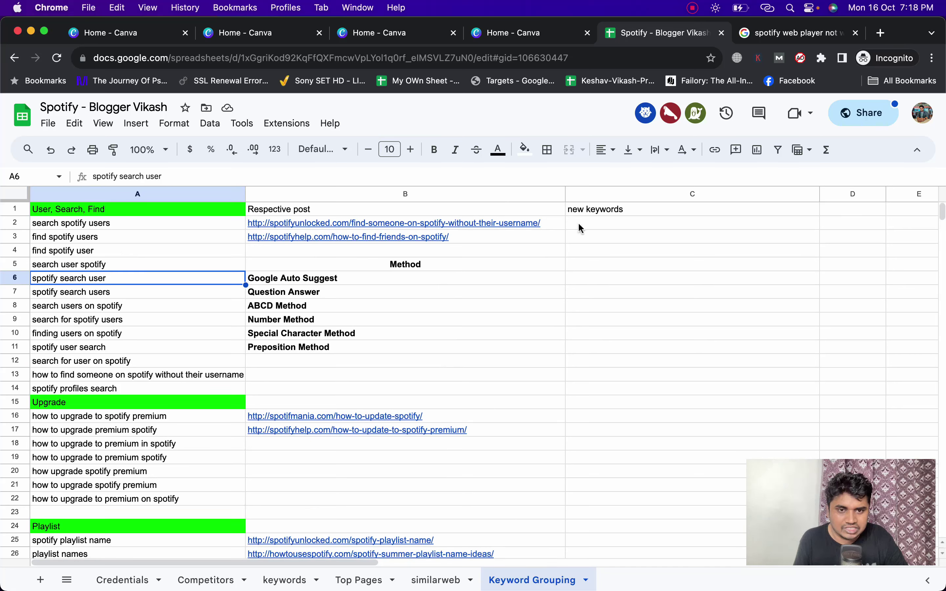
click(584, 223)
key(super+v)
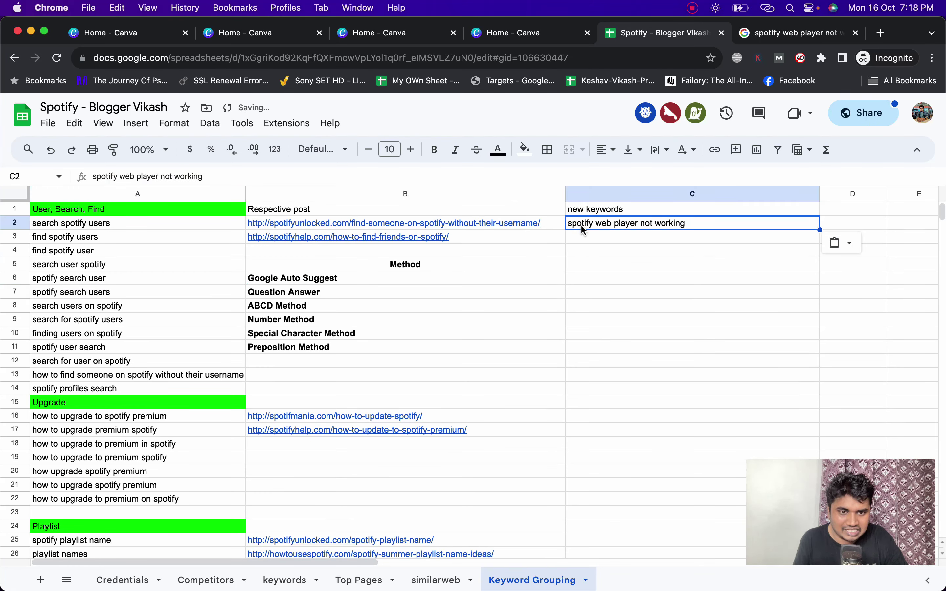
Add a "Remark" heading in D1, enter "not met capacity method" in D2, and widen column D to fit the text.
click(832, 206)
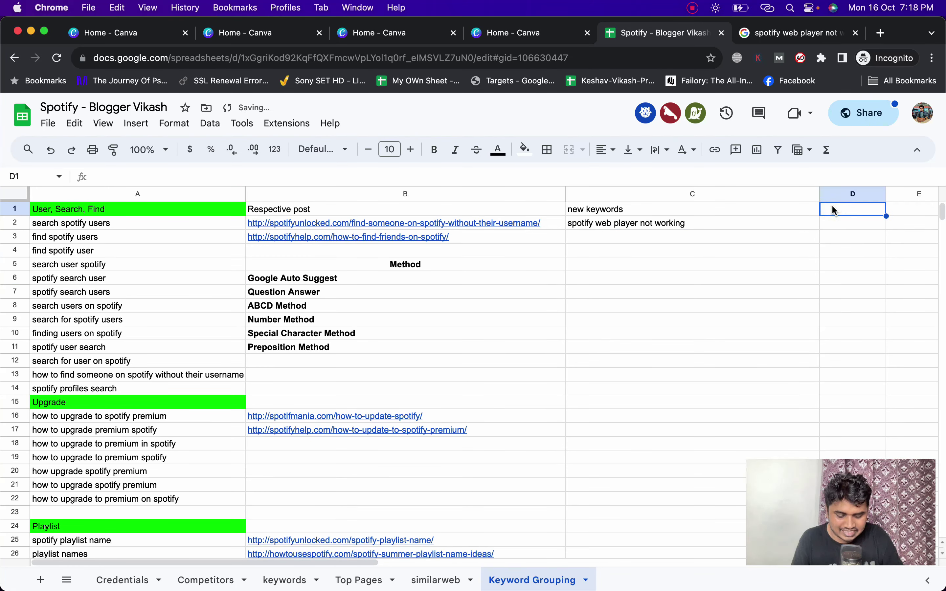
text(Remark)
key(Return)
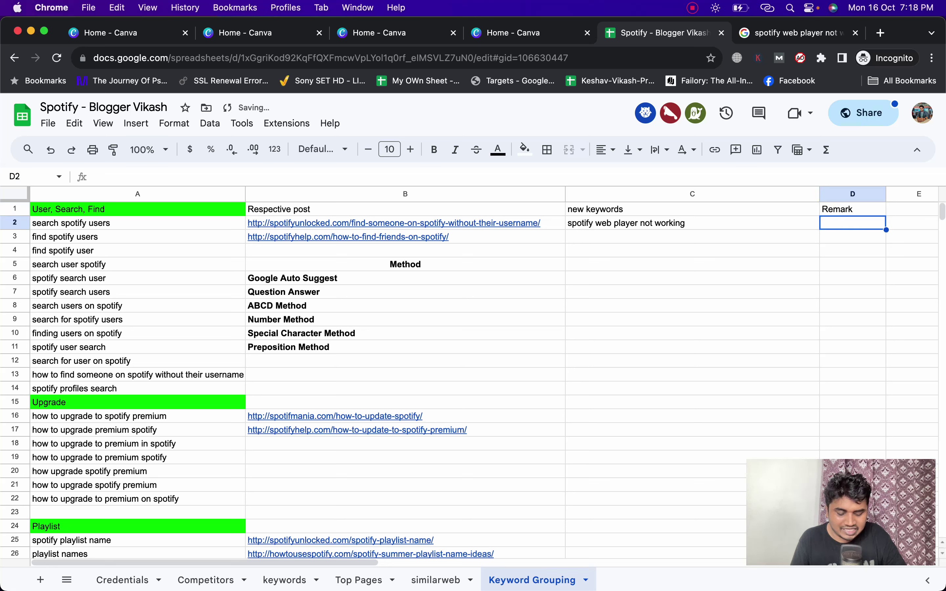
text(not met cap)
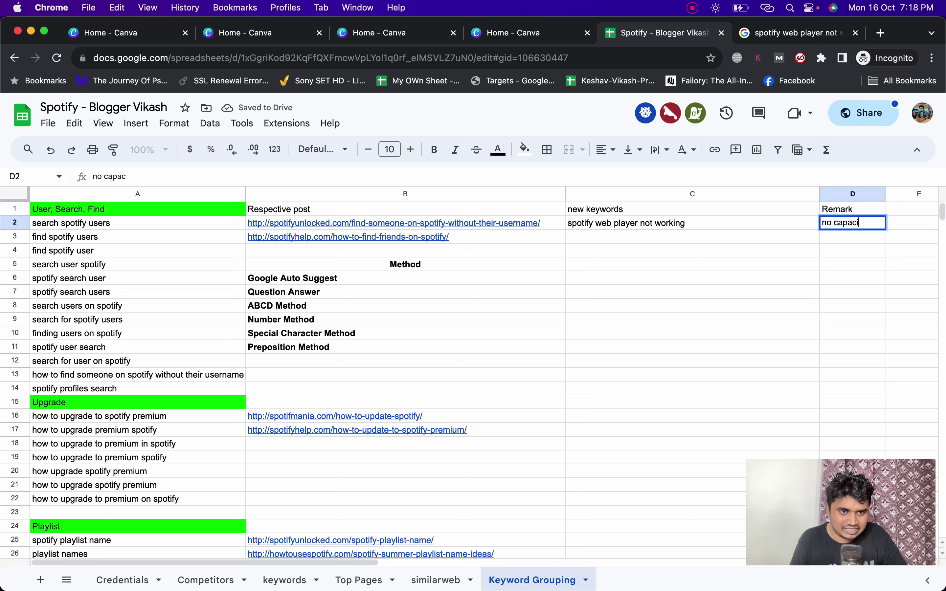
text(acity)
key(Return)
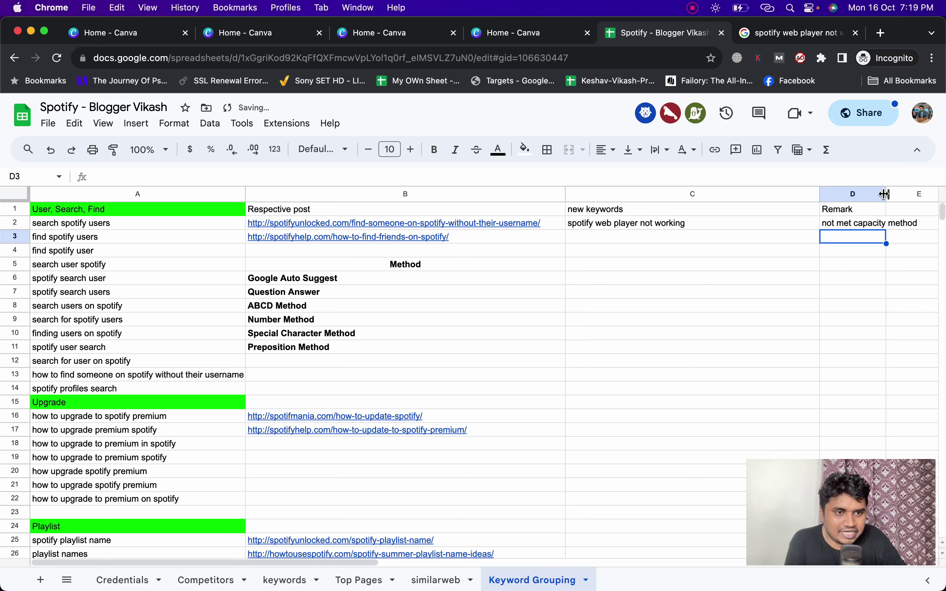
drag(885, 192, 918, 192)
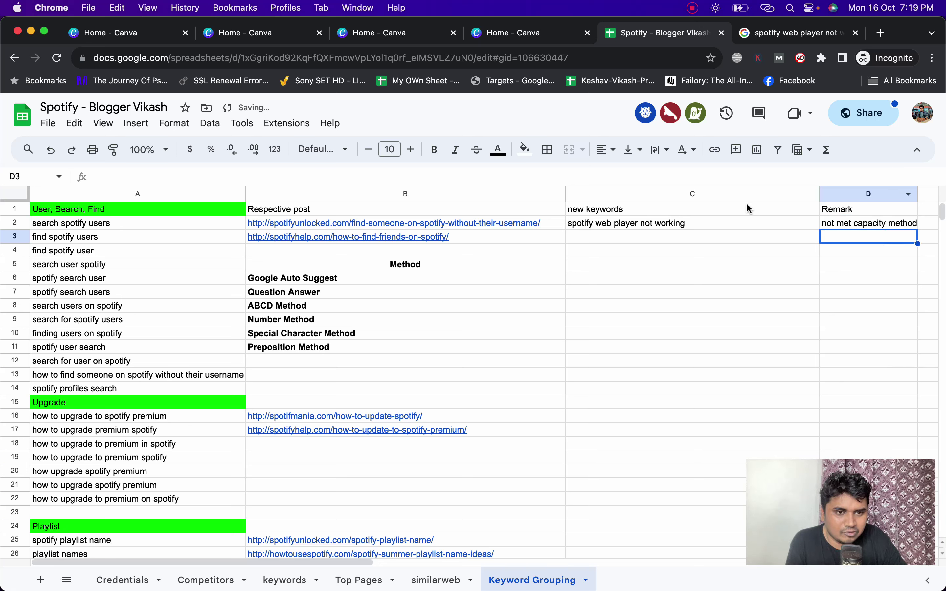
Make the "new keywords" and "Remark" headings in C1:D1 bold.
click(734, 208)
drag(784, 211, 866, 210)
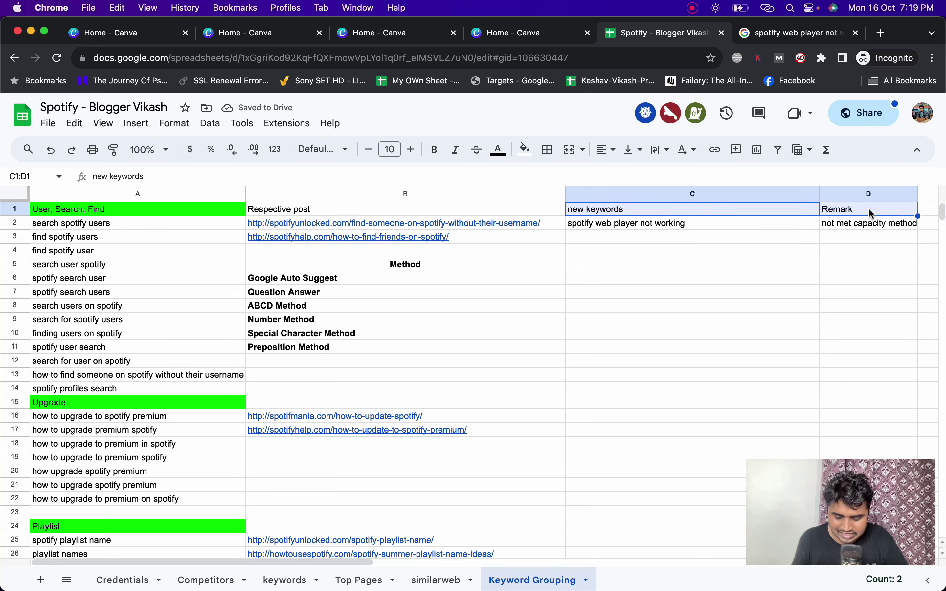
key(super+b)
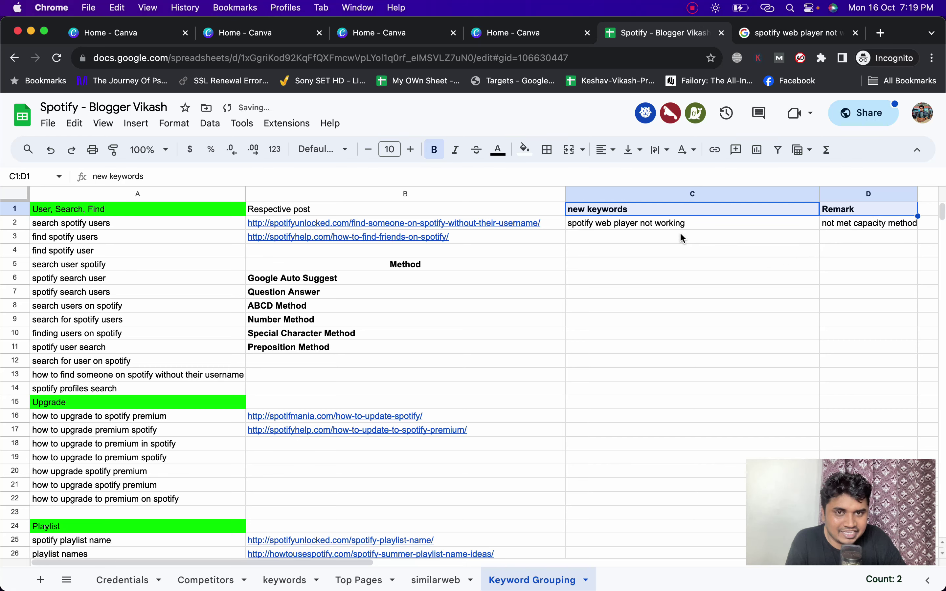
Search Google for the suggested "spotify web player not working chrome" and list it and "spotify web player not working mac" in C3:C4.
click(791, 38)
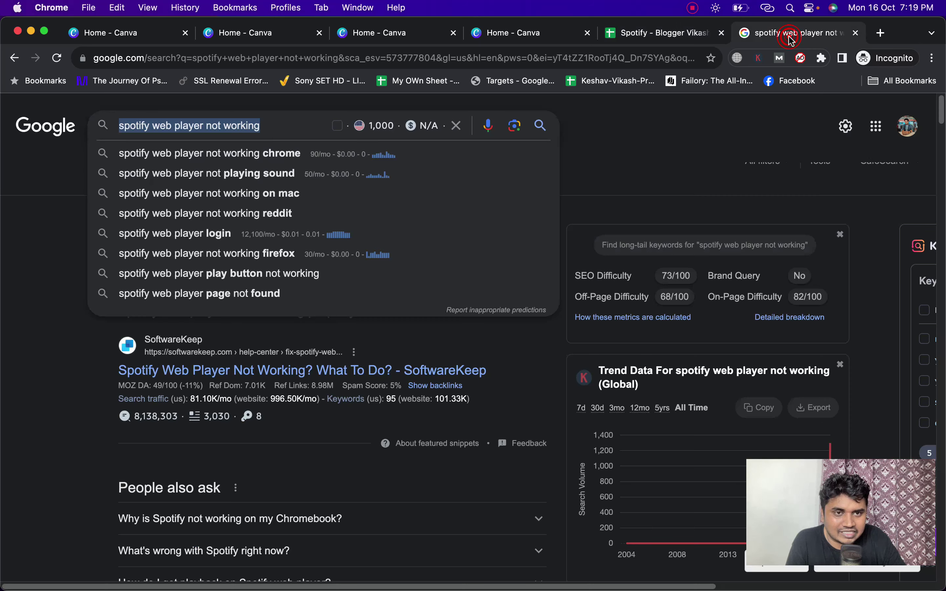
click(297, 128)
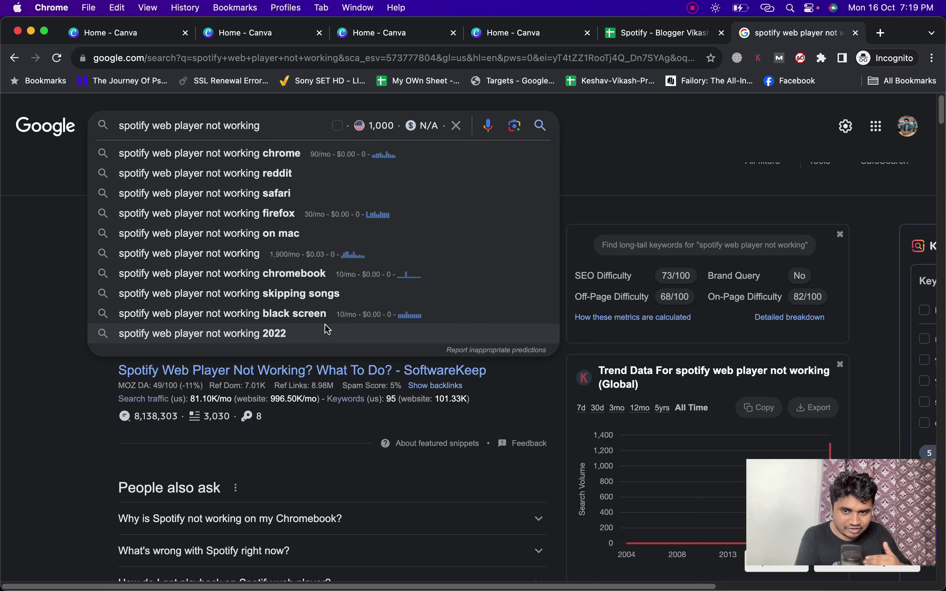
click(276, 150)
click(657, 33)
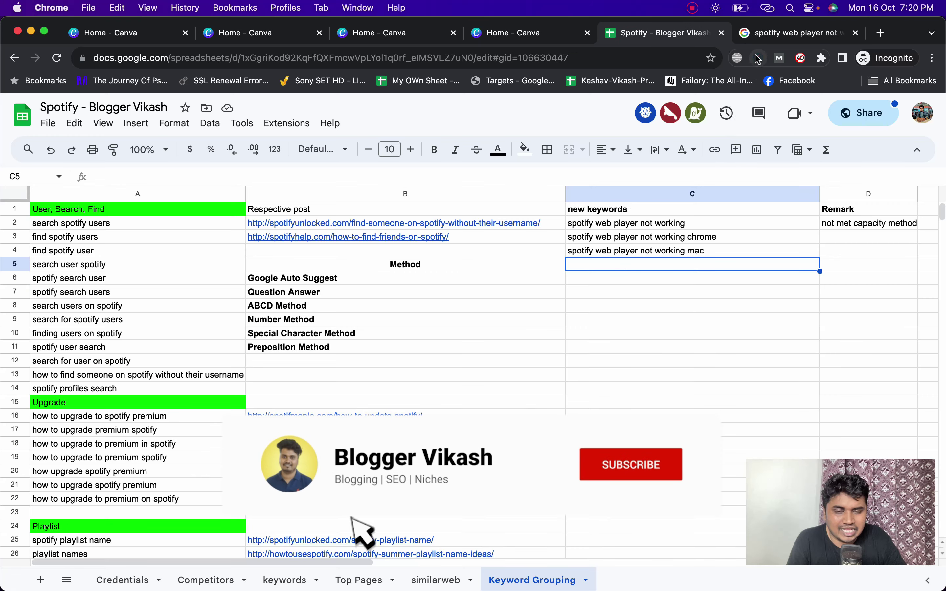
Shorten the Google query to "spotify", search for the suggested phrase "spotify not working", and examine the ranking sites and related keywords.
click(777, 36)
scroll(297, 164, up, 20)
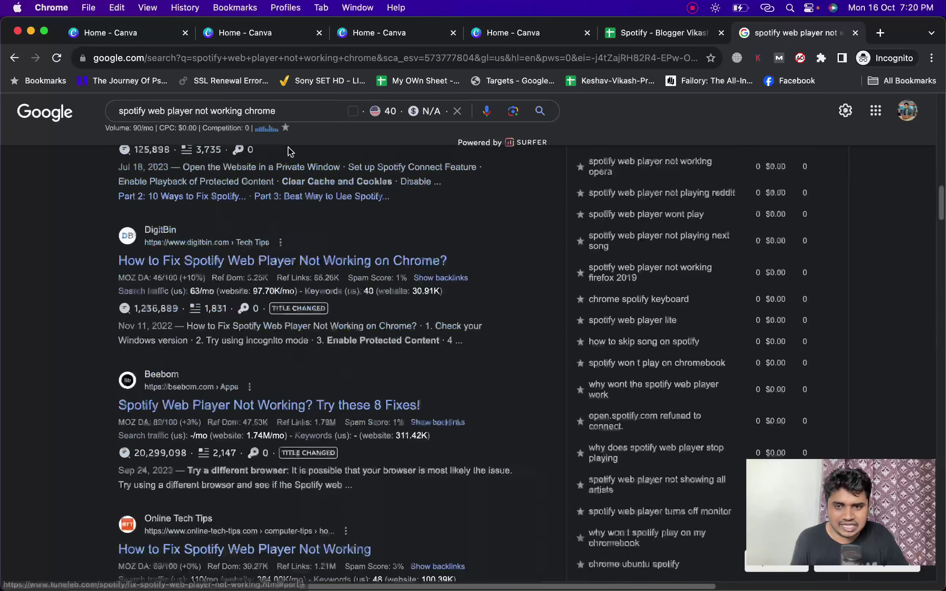
drag(298, 126, 152, 126)
key(BackSpace)
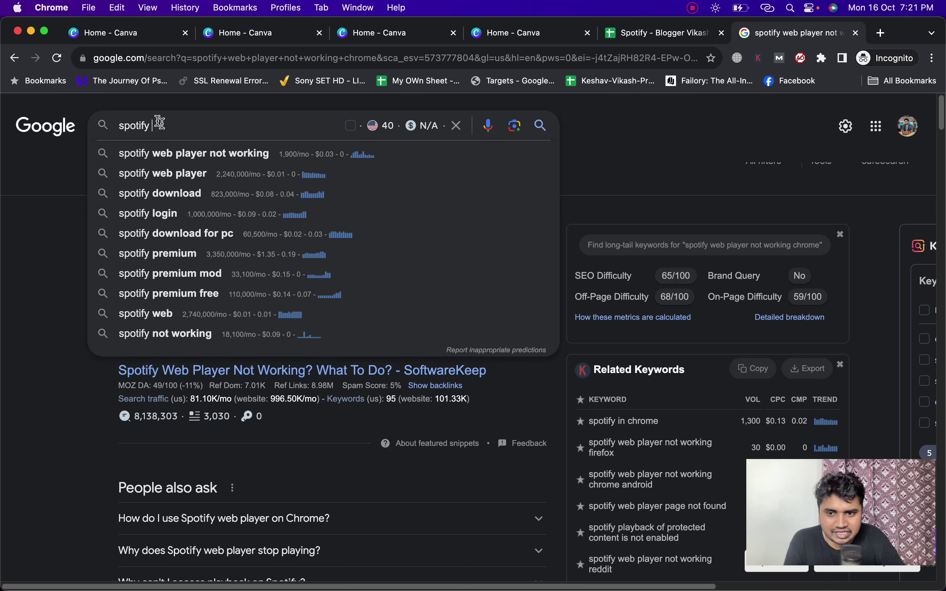
click(222, 334)
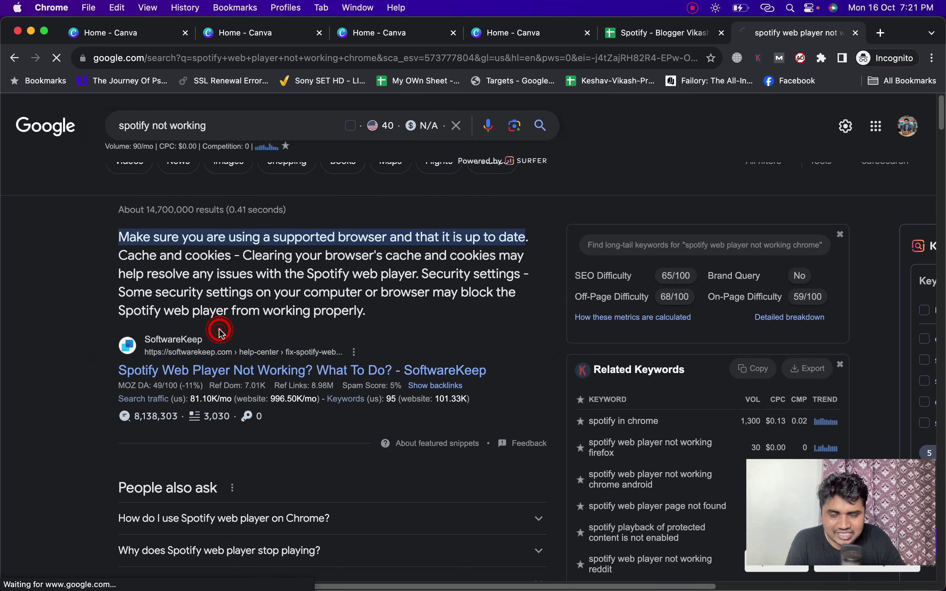
scroll(263, 294, down, 12)
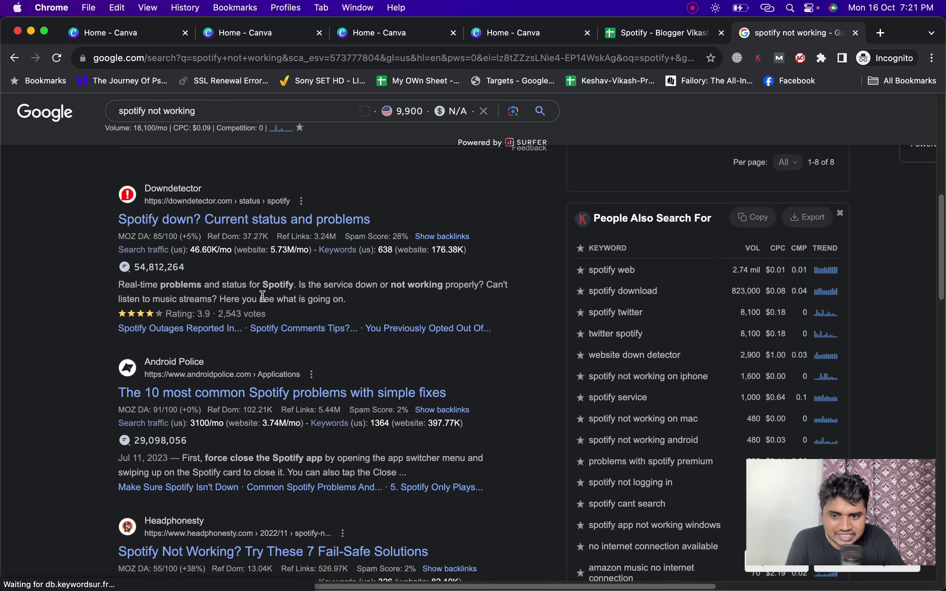
scroll(263, 294, down, 6)
scroll(262, 295, down, 12)
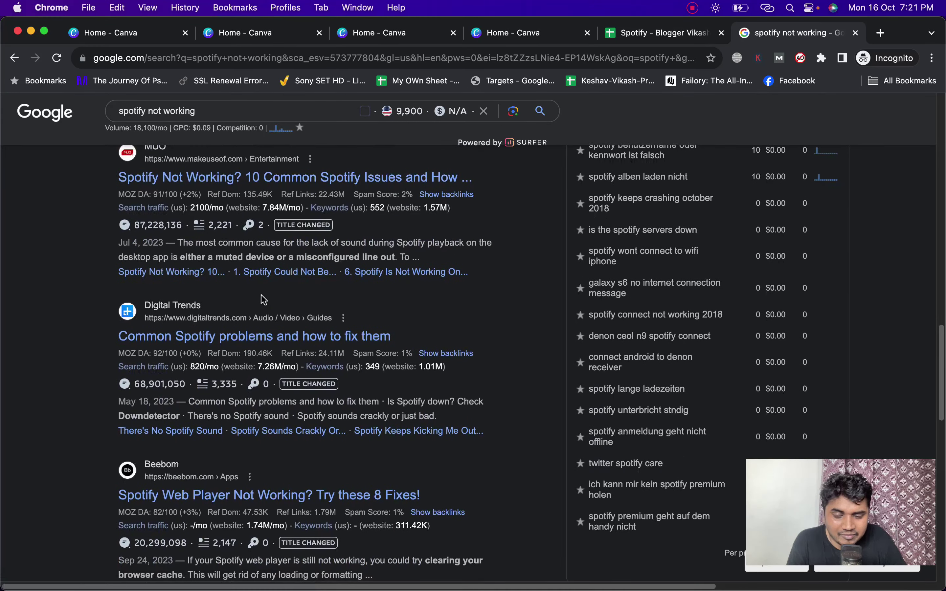
scroll(264, 300, up, 1)
scroll(274, 296, up, 5)
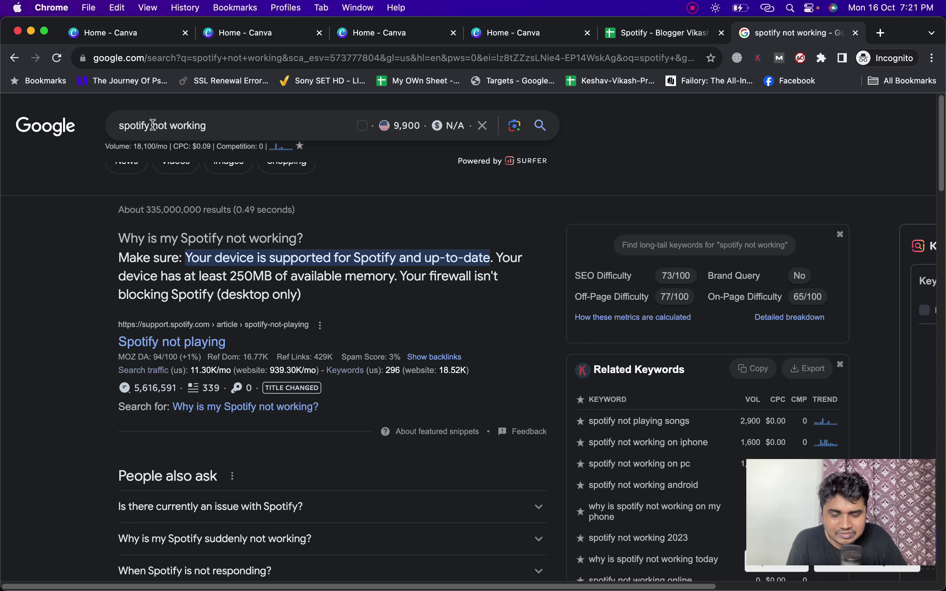
Insert an asterisk wildcard before "not working" in the Google query and search for the suggestion "spotify wrapped not working".
click(216, 125)
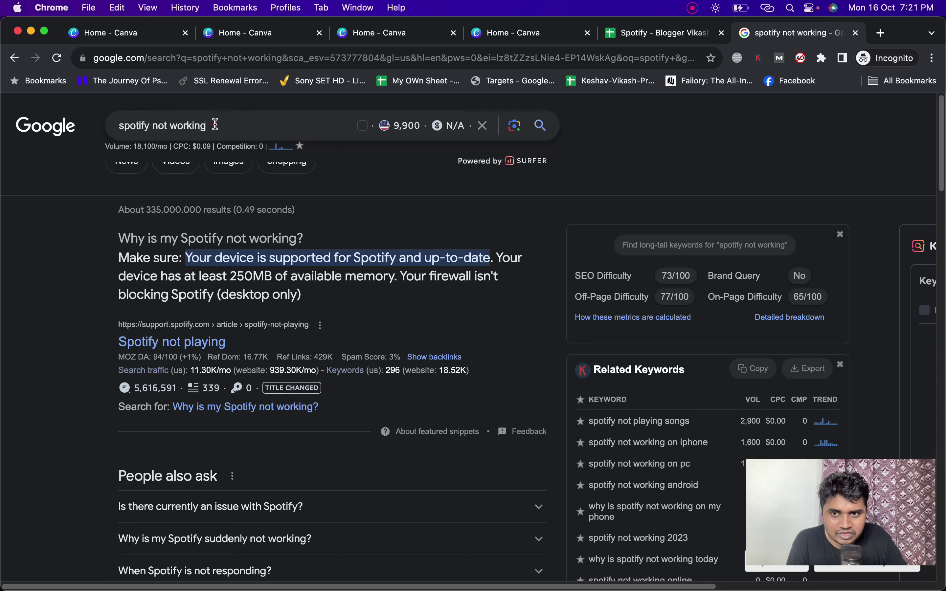
click(151, 126)
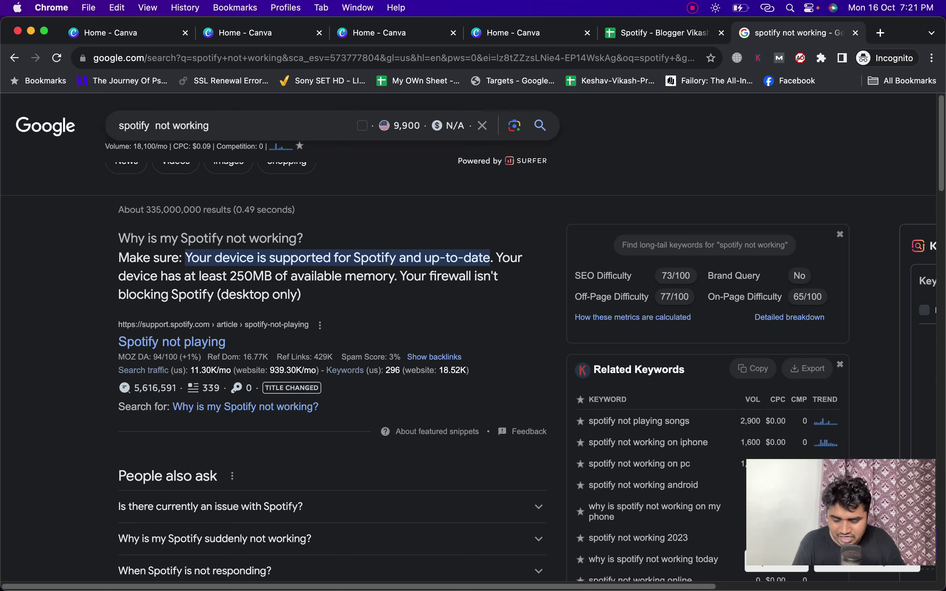
key(BackSpace)
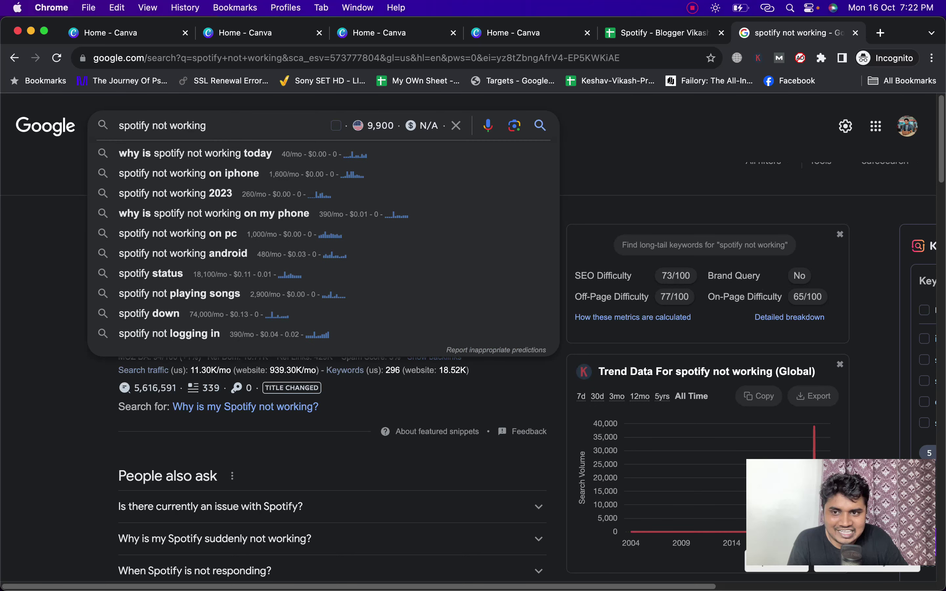
text(*)
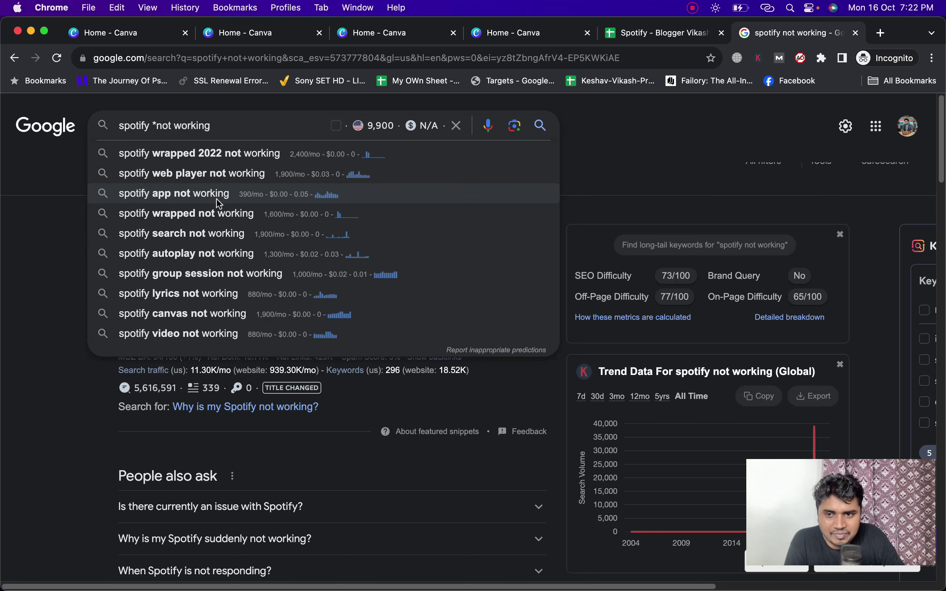
click(221, 217)
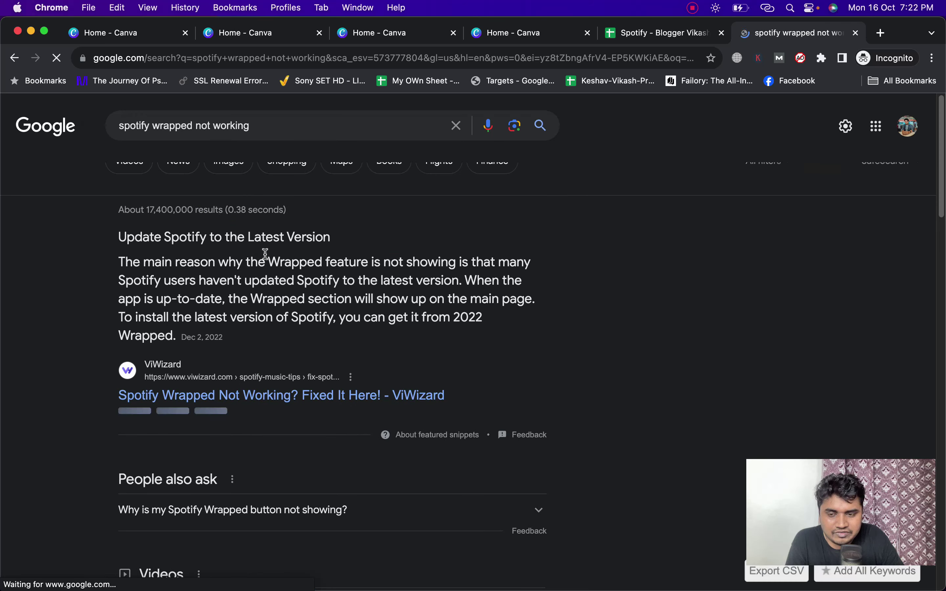
Review the "spotify wrapped not working" results and view the spotifmania.com article on Spotify Wrapped not showing up in a new tab.
scroll(266, 256, down, 5)
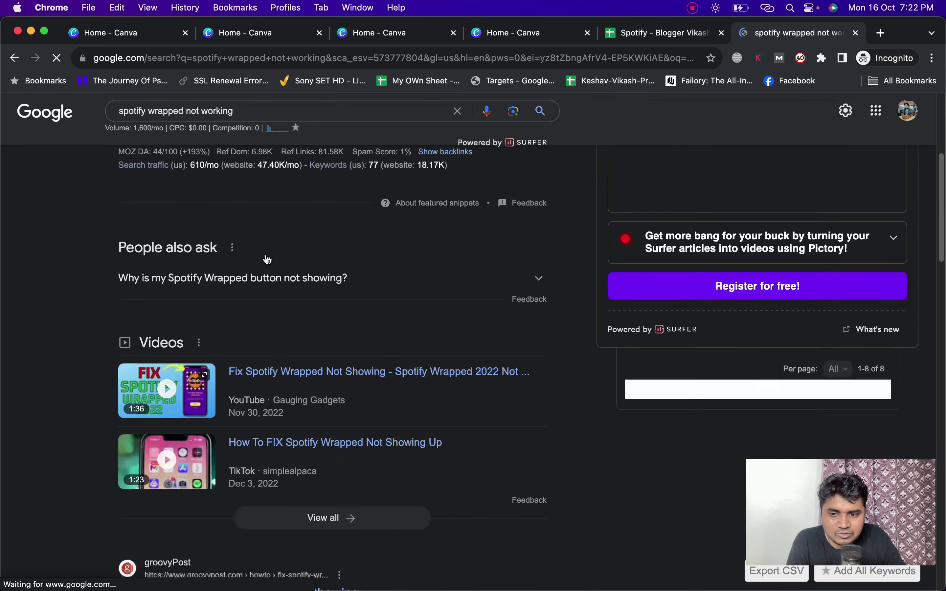
scroll(267, 259, down, 6)
scroll(265, 254, down, 2)
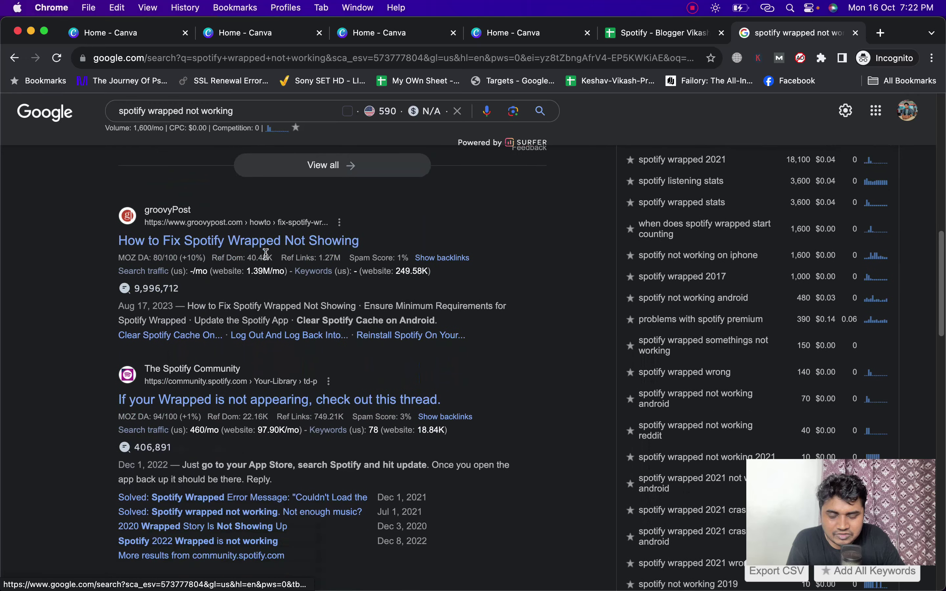
scroll(266, 255, down, 10)
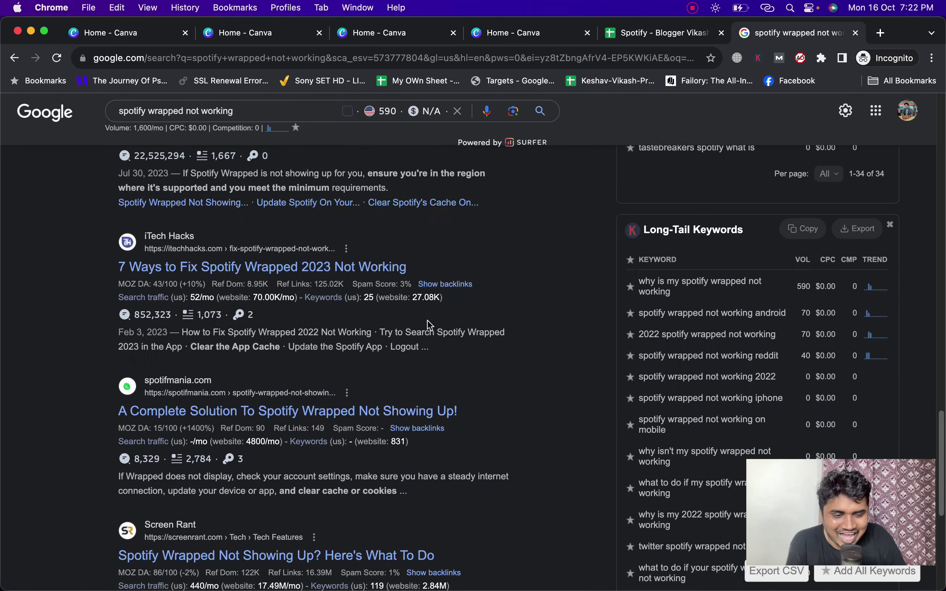
right_click(336, 415)
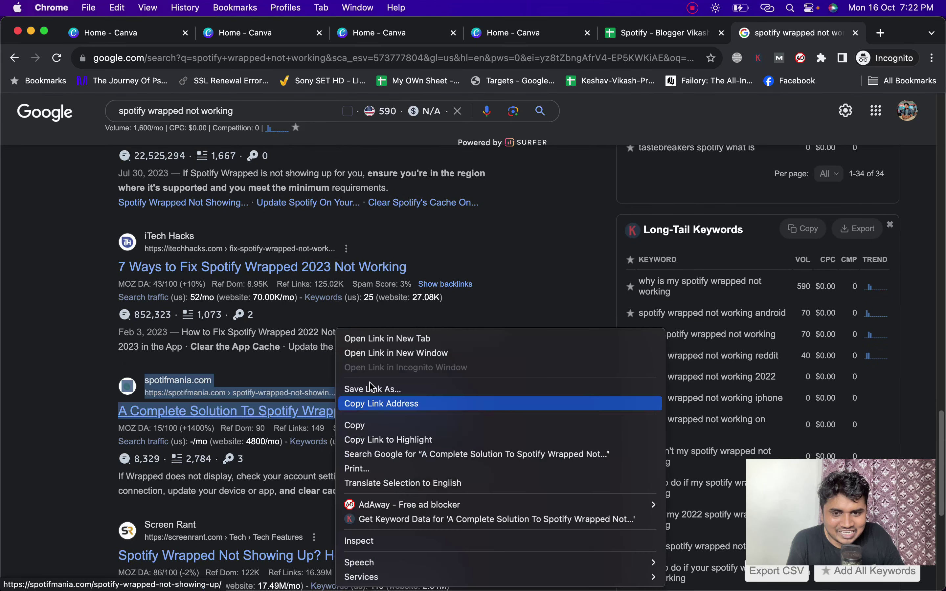
click(398, 339)
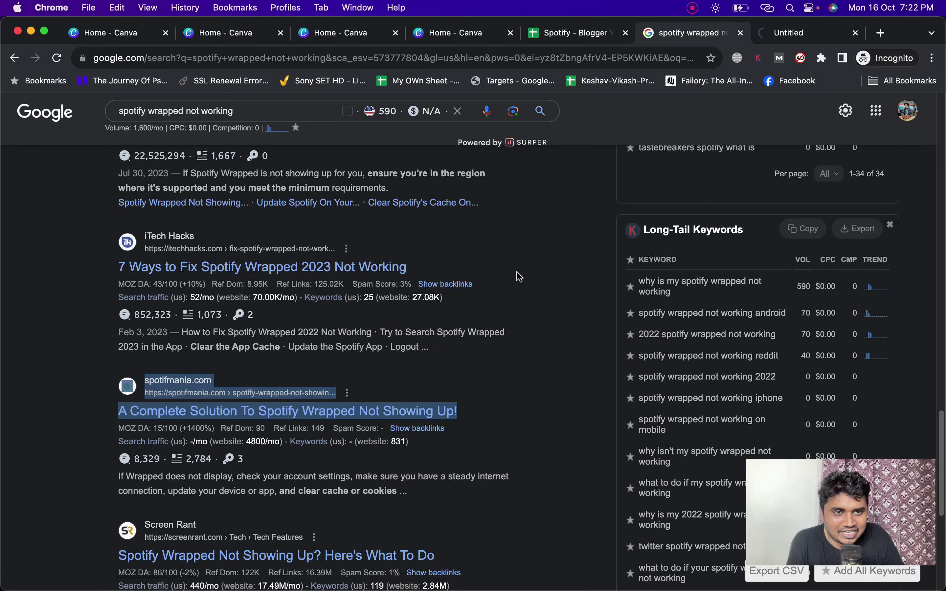
click(776, 34)
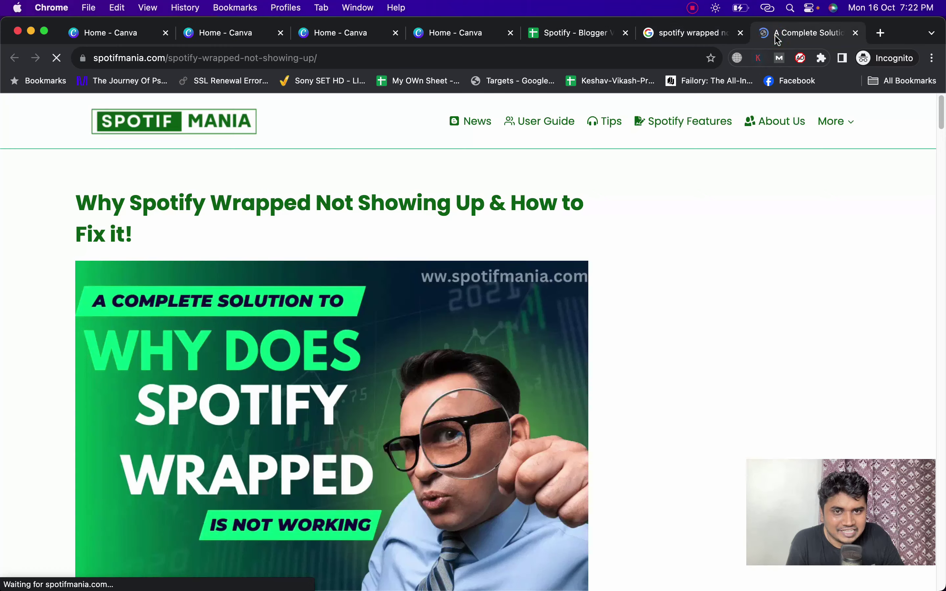
Check the Competitors and keywords sheets of the Spotify spreadsheet for the spotifmania site, and return to the Keyword Grouping sheet.
click(569, 32)
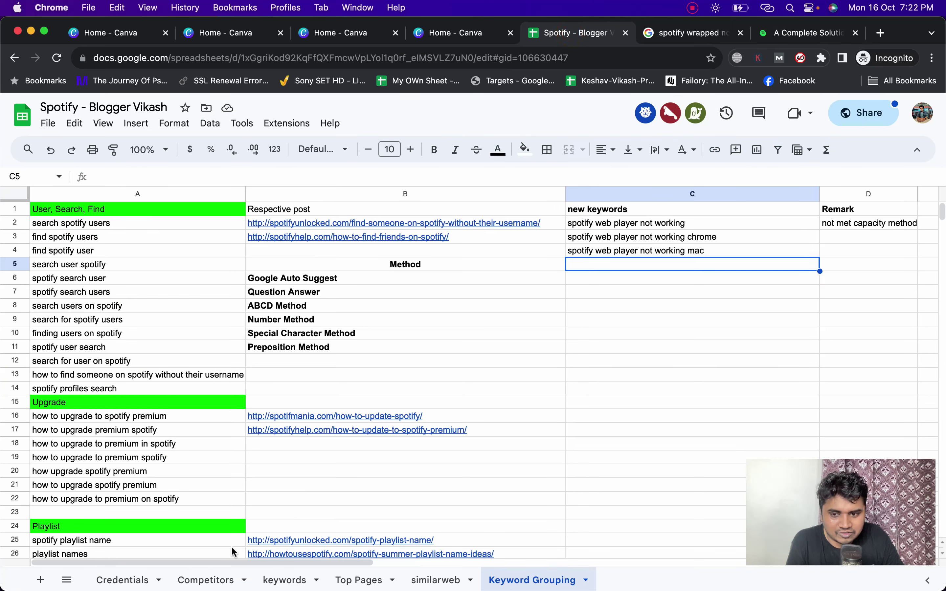
click(214, 581)
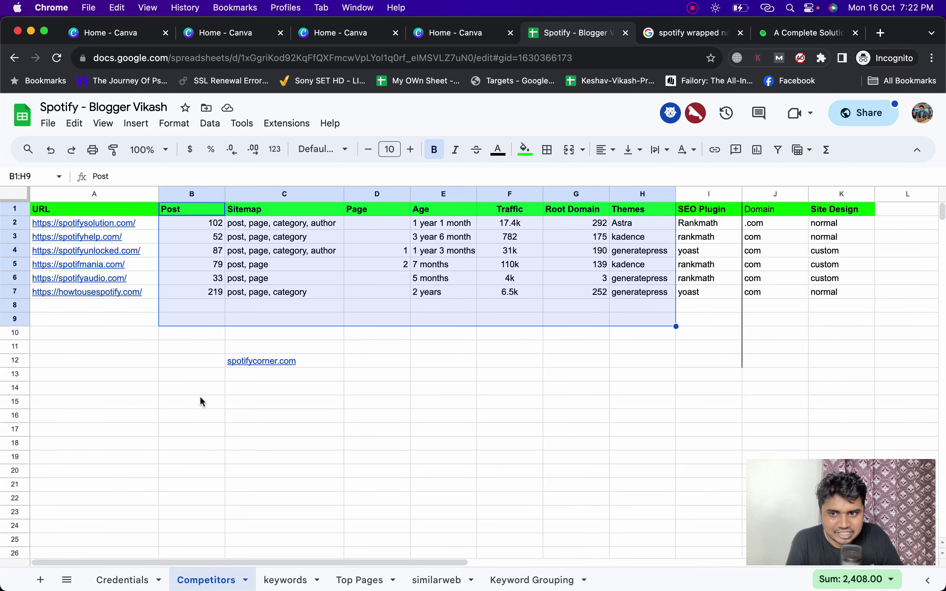
click(293, 577)
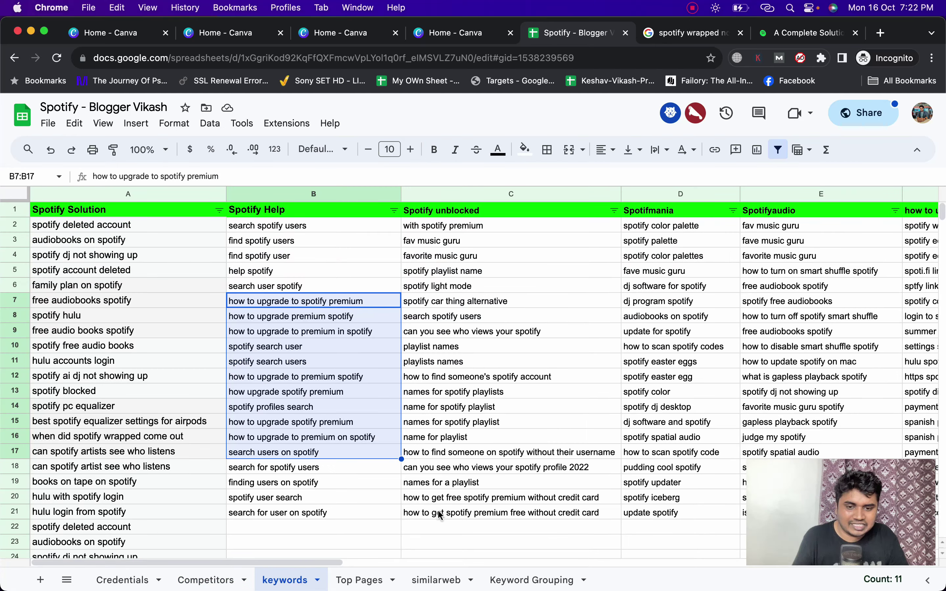
click(537, 579)
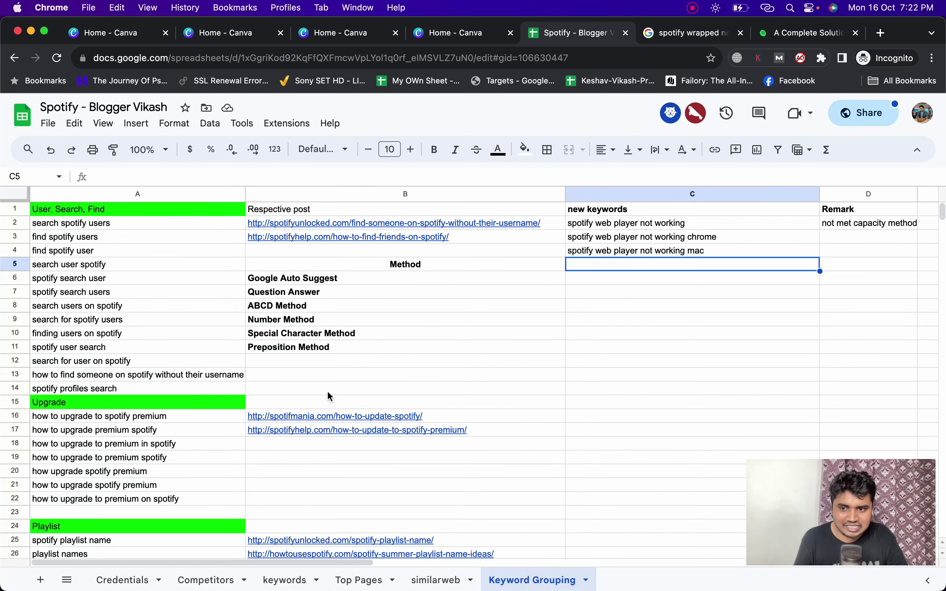
Search the Keyword Grouping sheet for "wrapp" to check for existing Spotify Wrapped keywords.
scroll(328, 390, down, 6)
scroll(276, 388, up, 6)
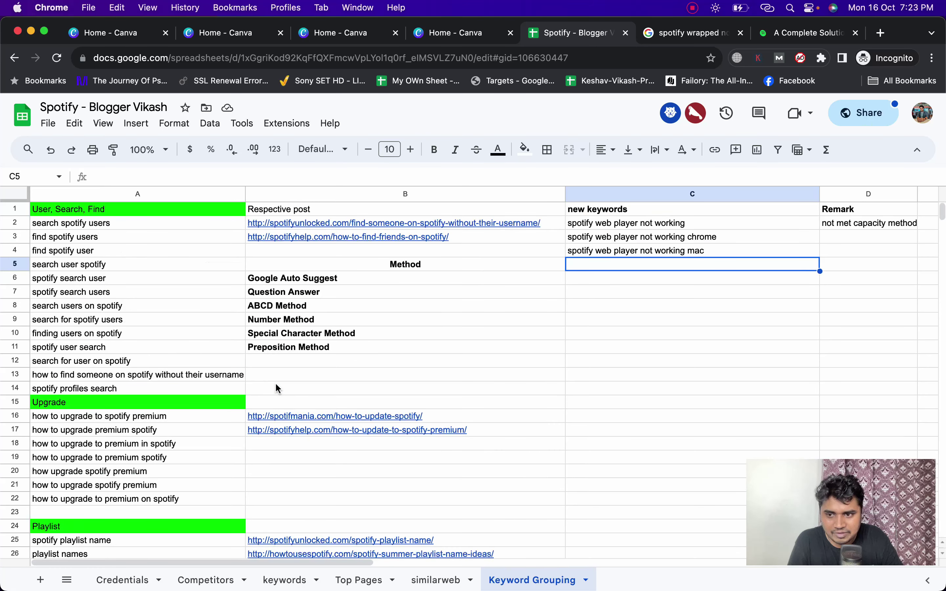
scroll(276, 388, down, 3)
key(super+f)
text(wrapp)
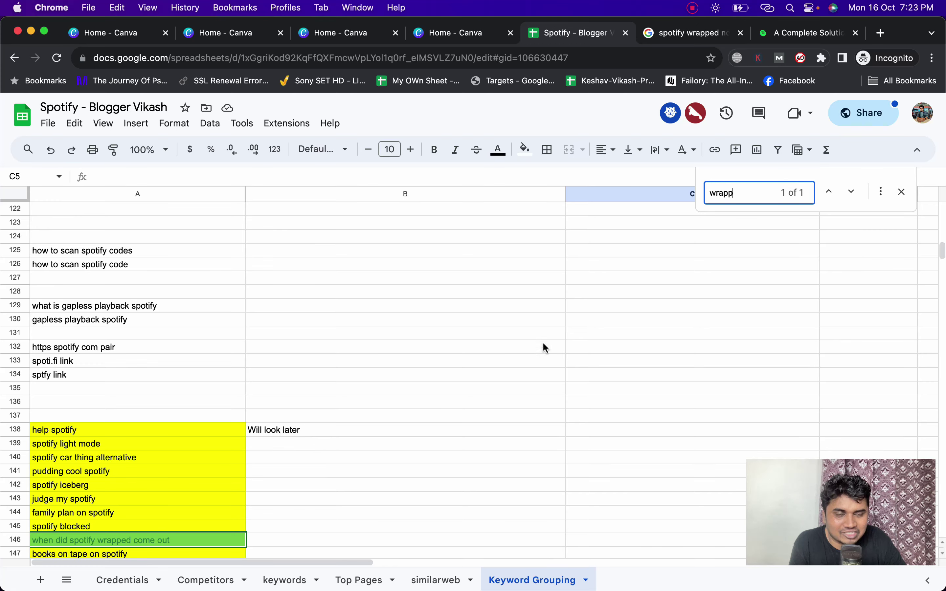
Copy the Google query "spotify wrapped not working" into cell C7 of the new keywords column and make it bold.
click(700, 34)
scroll(431, 156, up, 15)
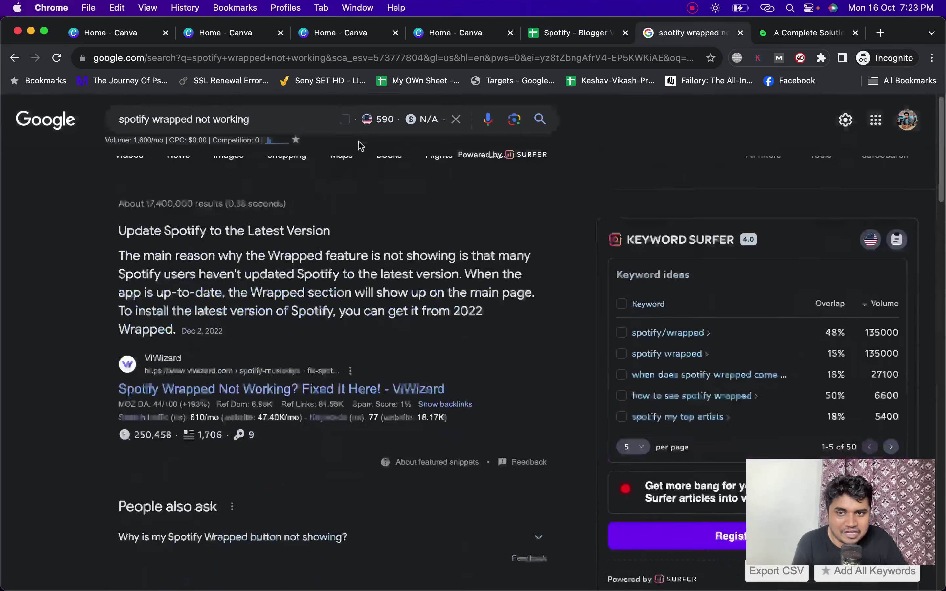
triple_click(259, 124)
key(super+c)
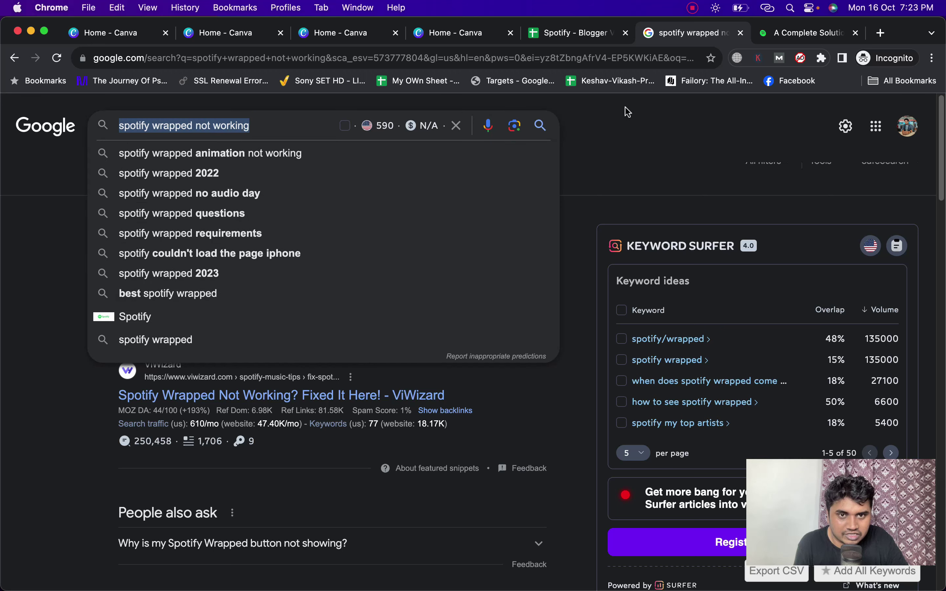
click(566, 39)
scroll(661, 232, up, 20)
click(615, 292)
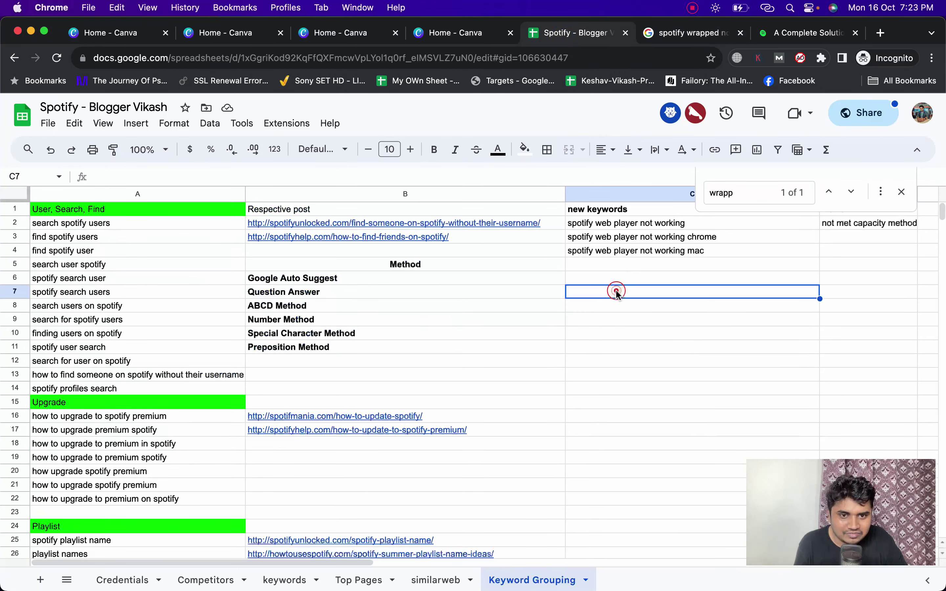
key(super+v)
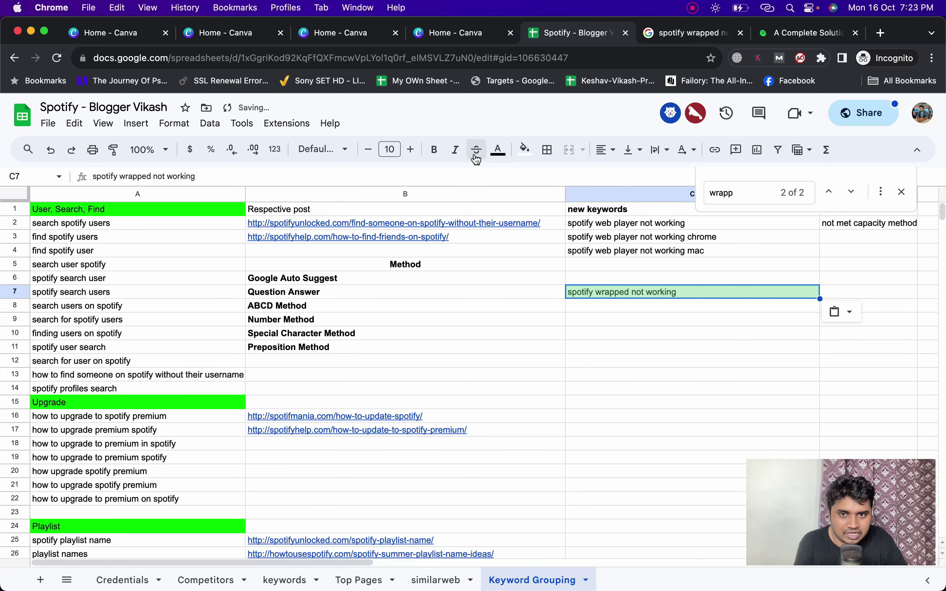
click(434, 150)
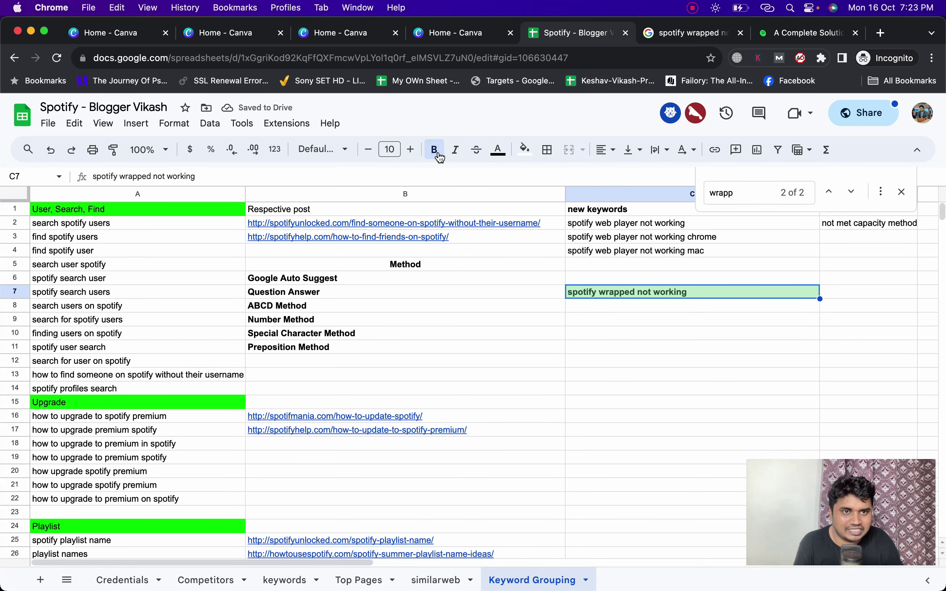
Copy the spotifmania.com article's URL into the Remark cell D7 beside "spotify wrapped not working".
key(super+9)
click(634, 62)
key(super+c)
click(582, 35)
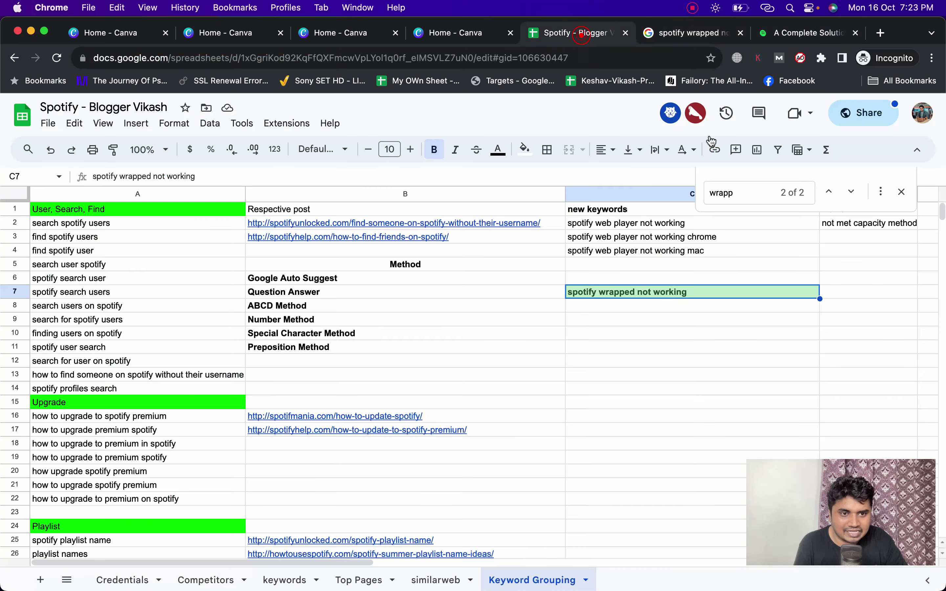
click(854, 295)
key(super+v)
click(741, 306)
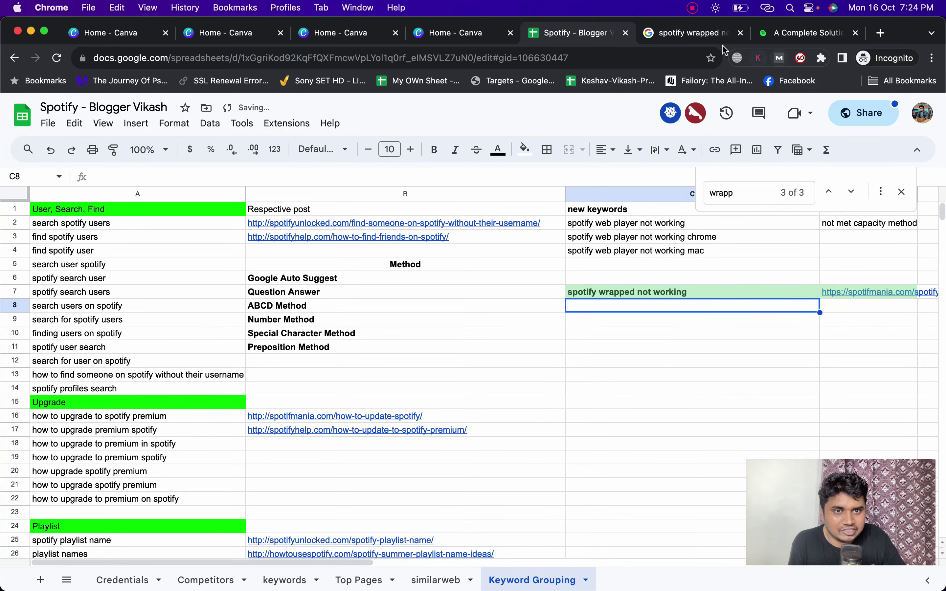
Append an asterisk wildcard to the Google query "spotify wrapped not working" and search for the suggestion "spotify wrapped not working android".
click(684, 36)
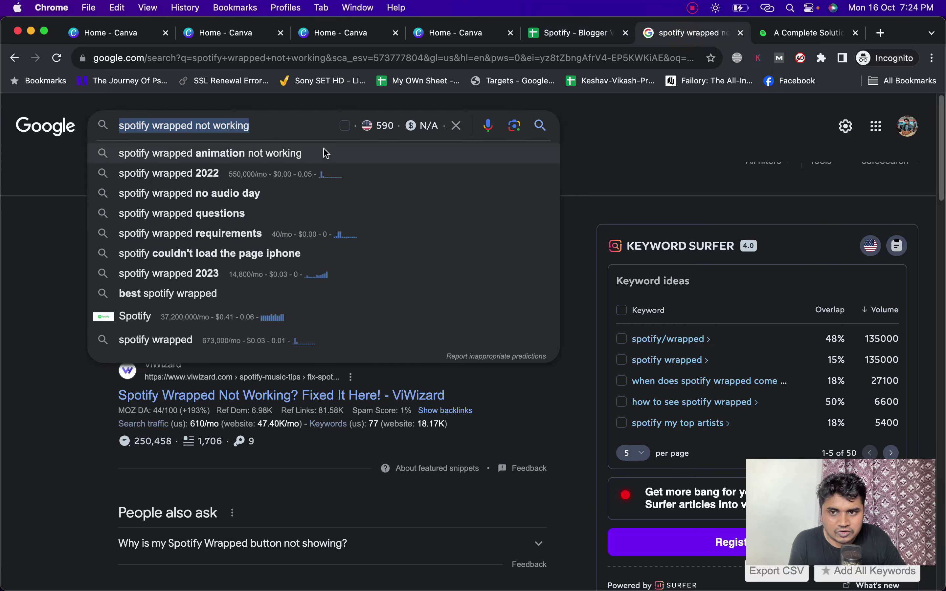
click(271, 133)
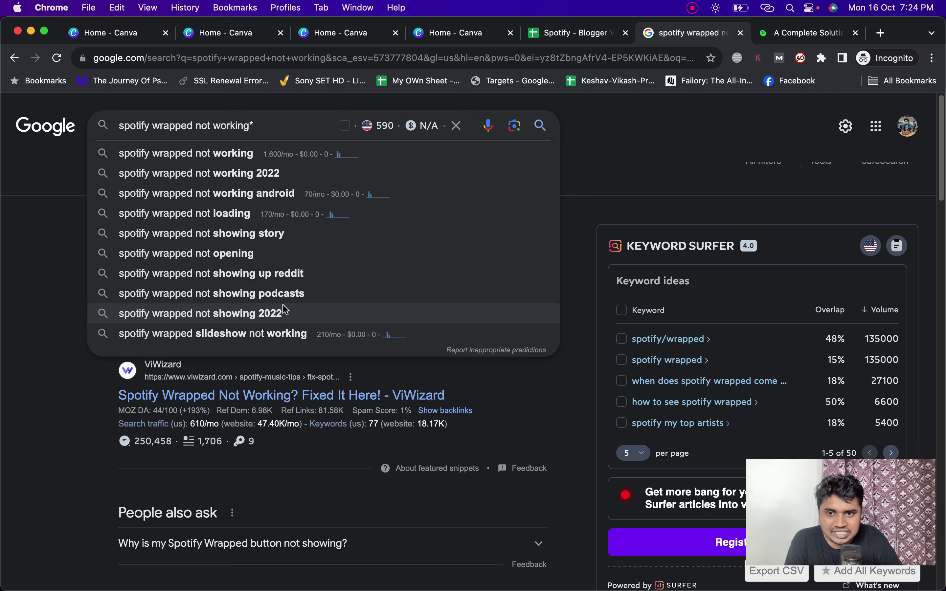
click(289, 194)
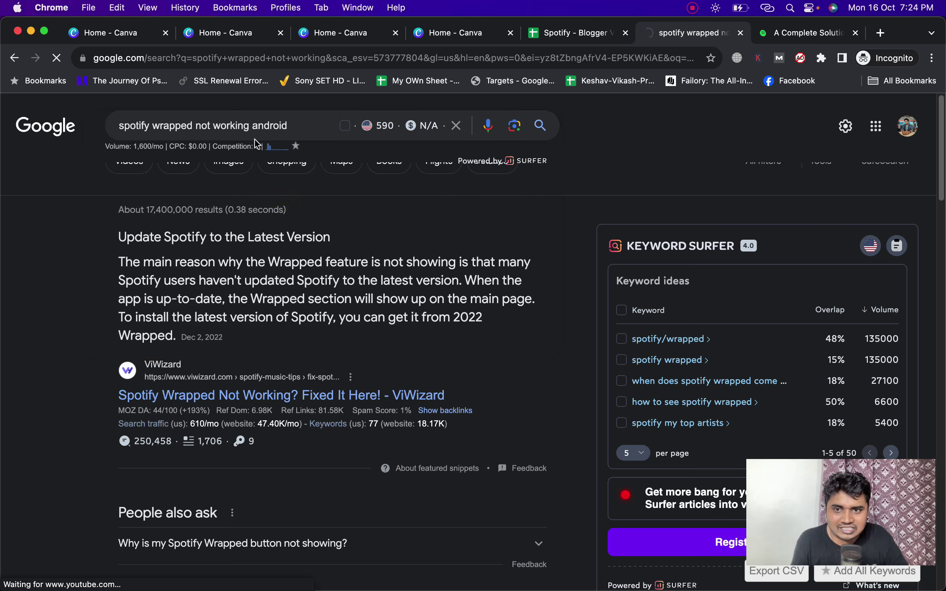
Enter the keyword "spotify wrapped not working android" in cell C8 of the Keyword Grouping sheet.
click(778, 37)
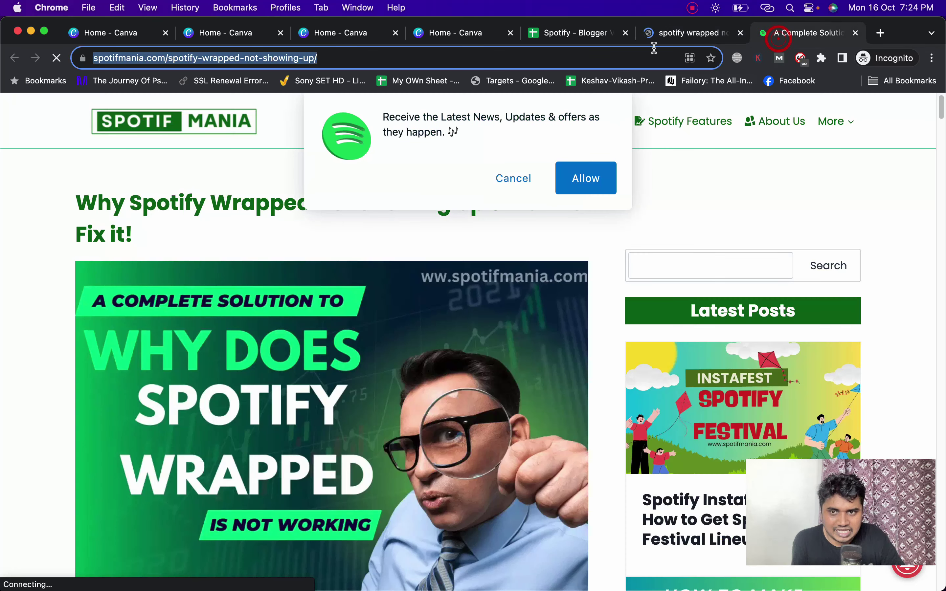
click(581, 33)
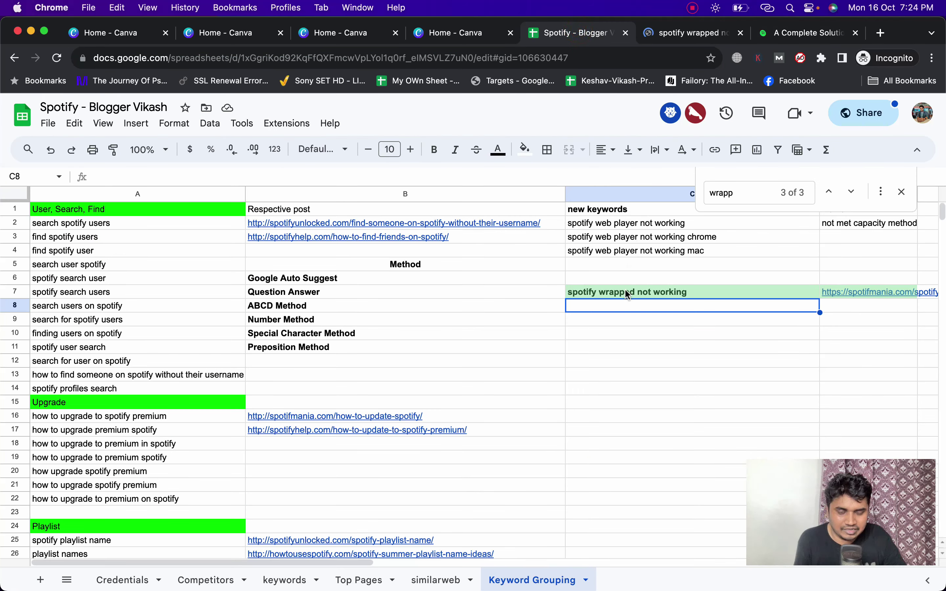
text(spotify wrapped not working android)
click(639, 330)
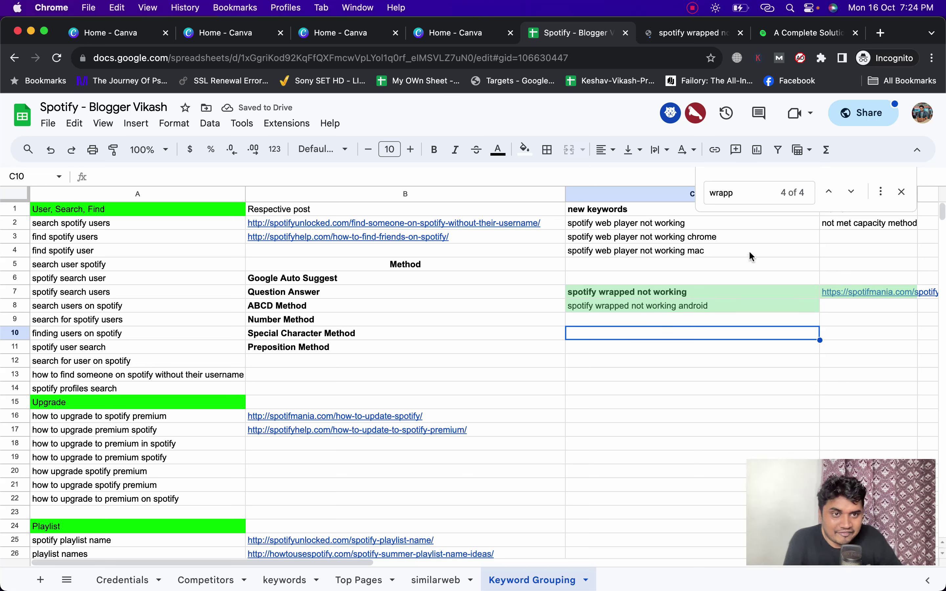
Dismiss the notification prompt on the spotifmania.com article and skim its sections on Spotify Wrapped not showing up.
click(811, 33)
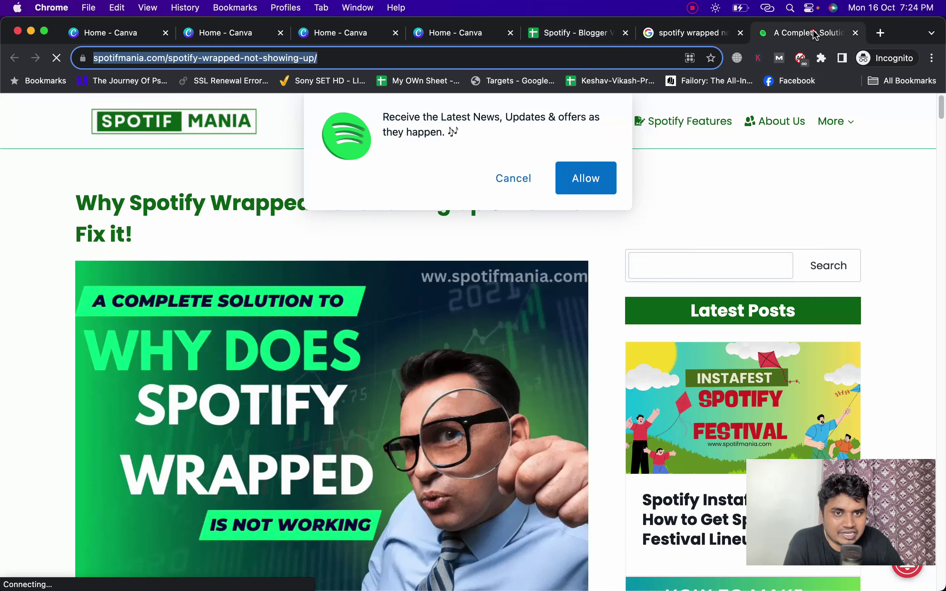
click(514, 179)
scroll(501, 285, down, 15)
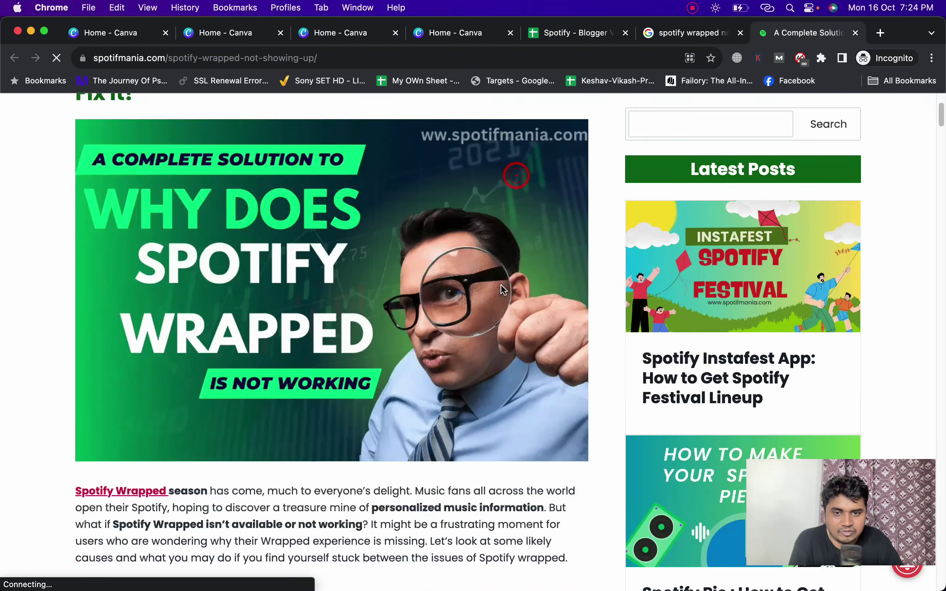
scroll(501, 286, down, 20)
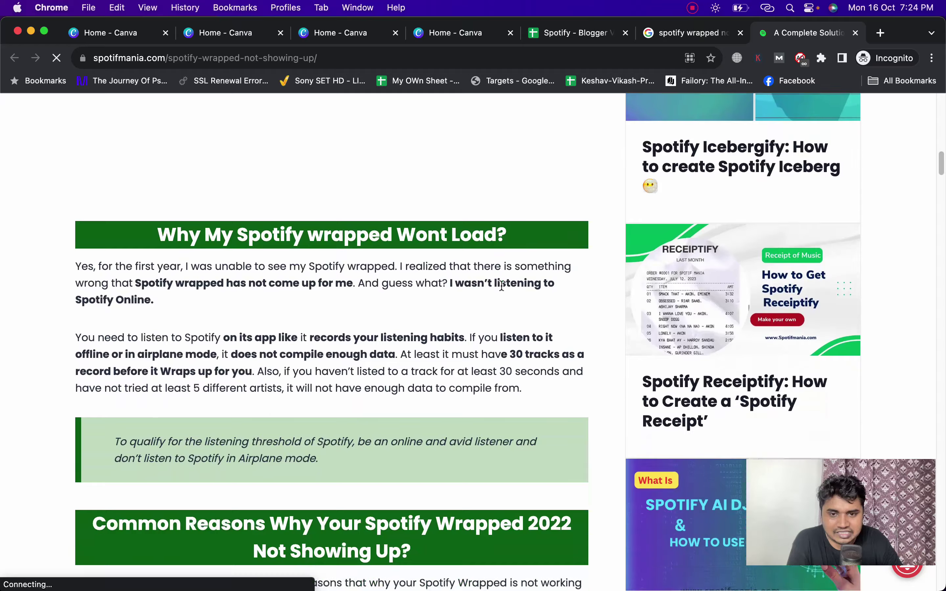
scroll(503, 289, up, 20)
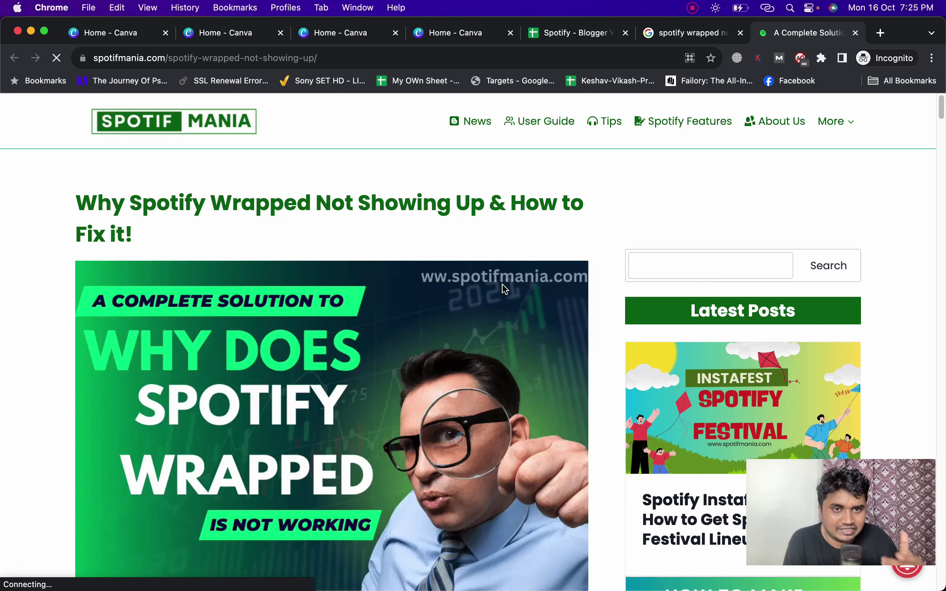
Change the Google query to "spotify *not working" and search for the suggestion "spotify group session not working".
click(678, 30)
click(290, 124)
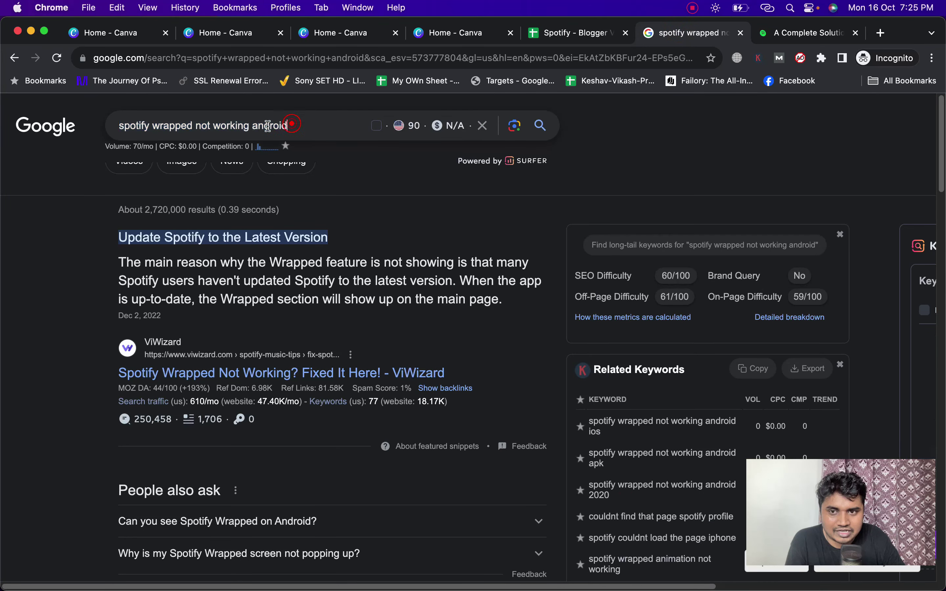
drag(294, 125, 253, 126)
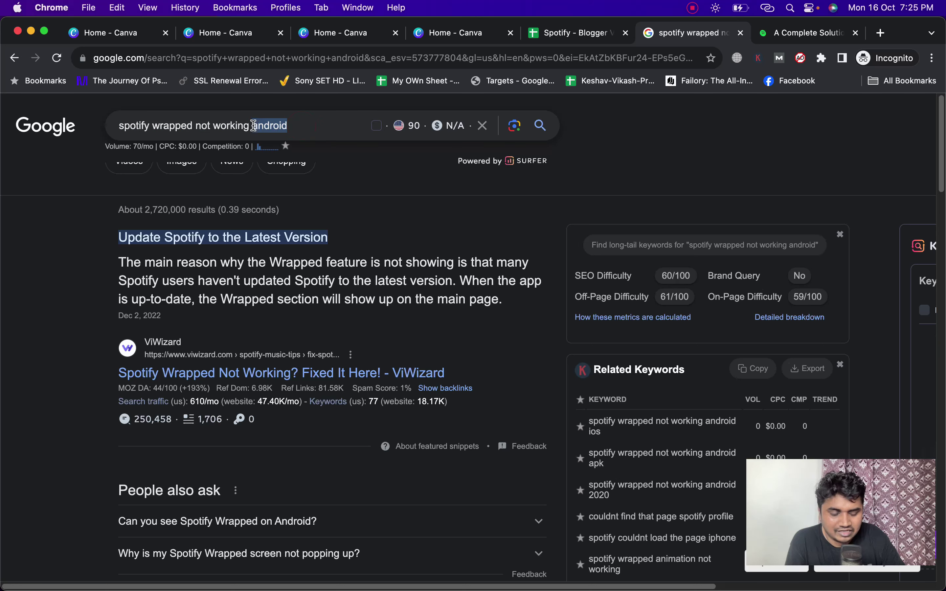
key(BackSpace)
key(BackSpace)
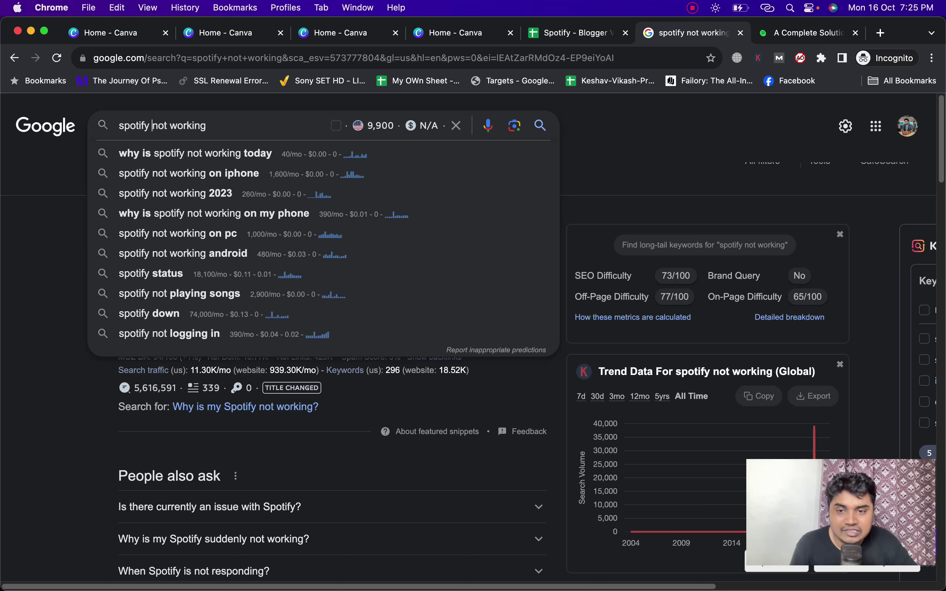
text(*)
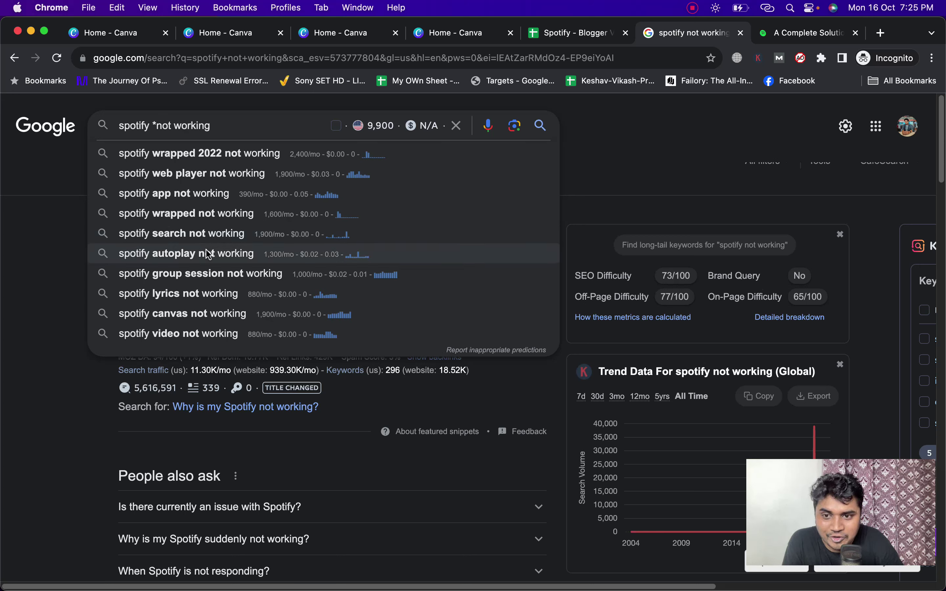
click(214, 272)
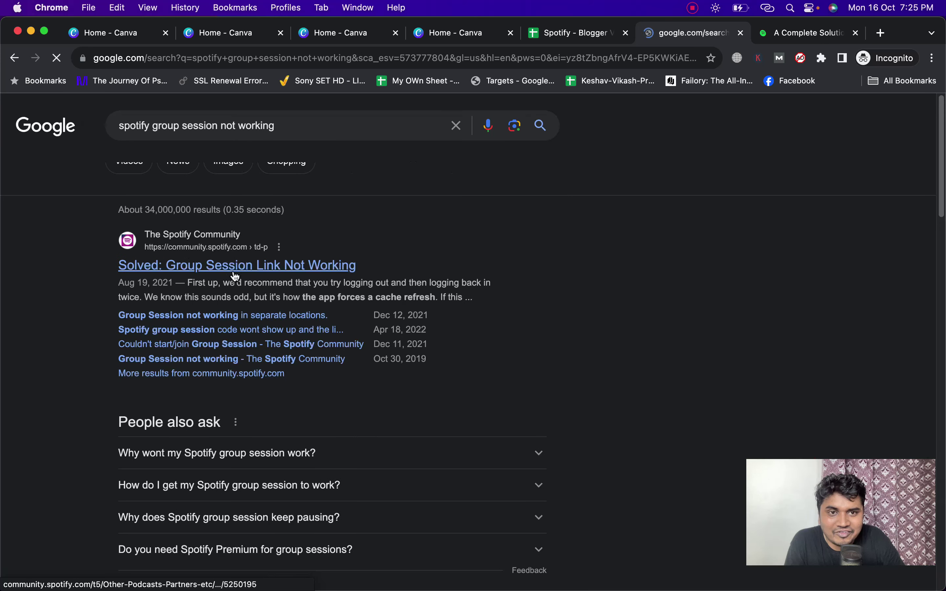
Examine the ranking sites, their authority and traffic metrics, and the related keywords for "spotify group session not working".
scroll(240, 269, down, 2)
scroll(240, 269, down, 3)
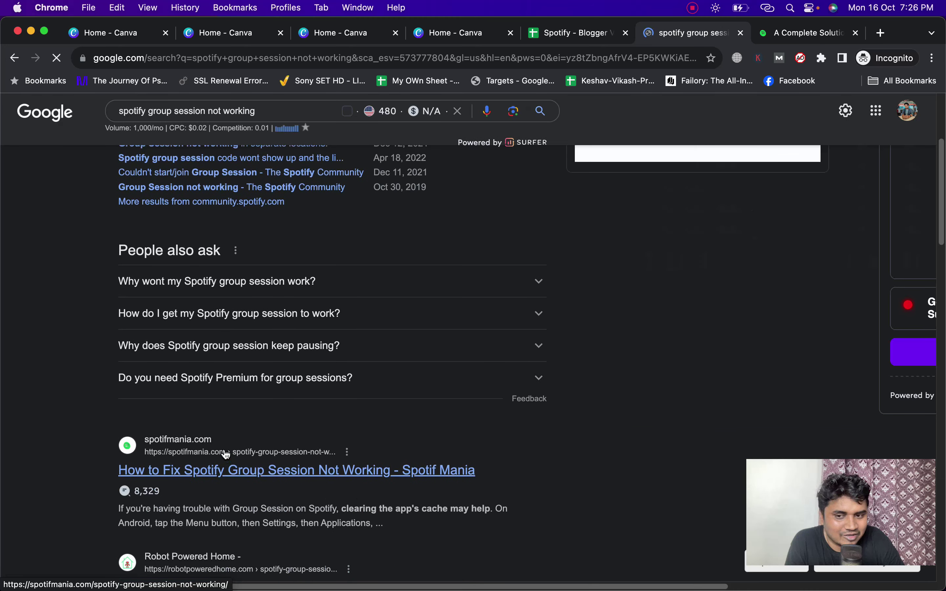
scroll(228, 446, down, 3)
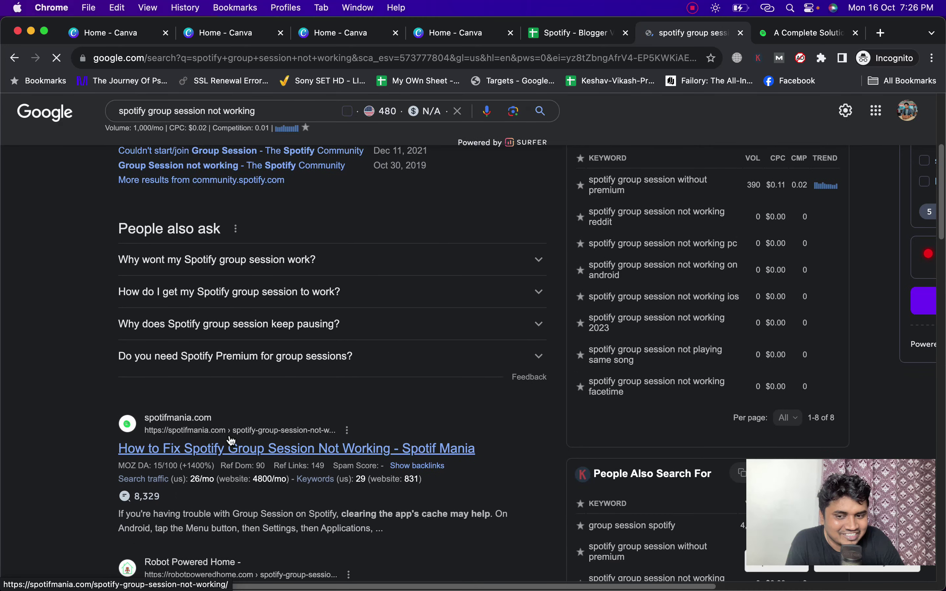
scroll(231, 434, down, 5)
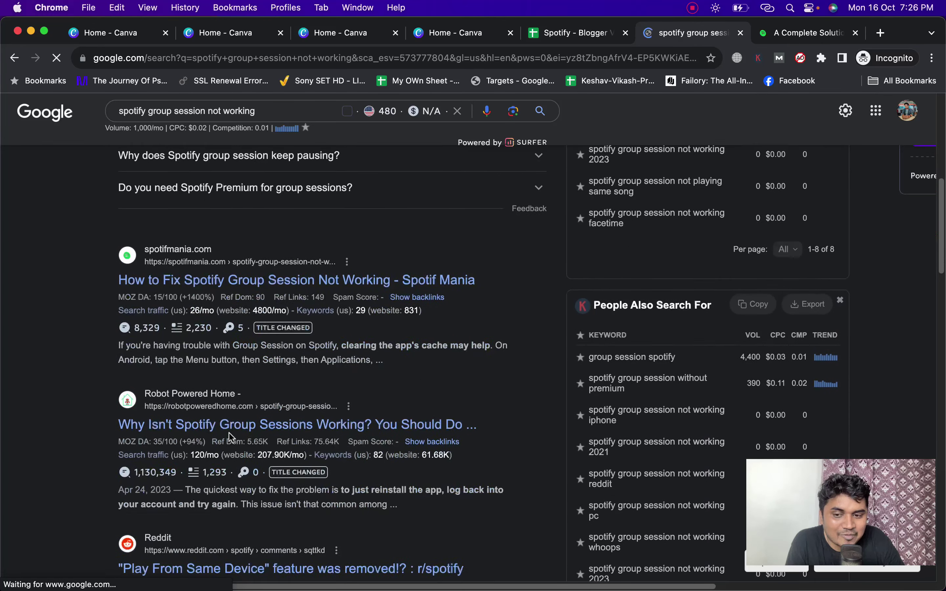
scroll(230, 434, down, 9)
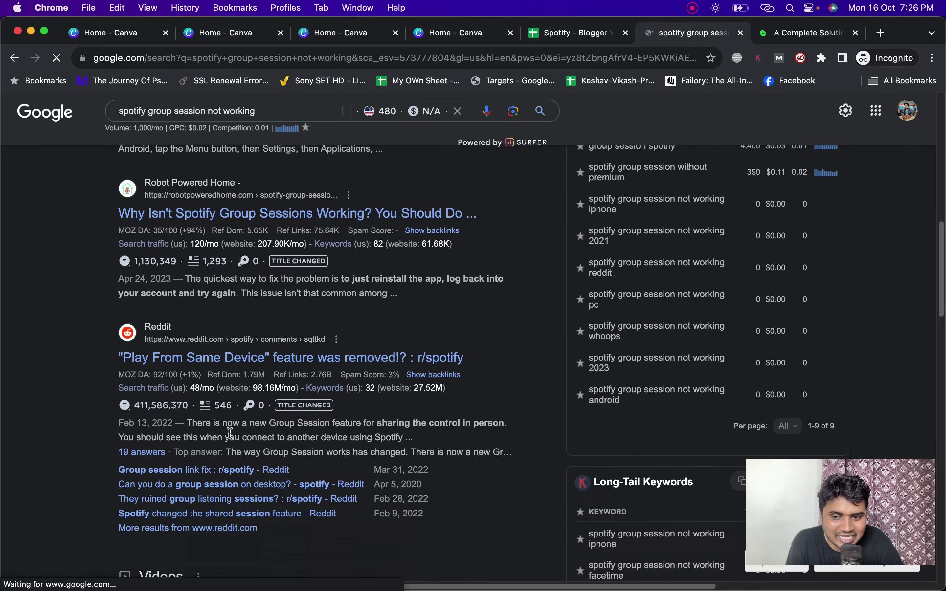
scroll(231, 434, down, 7)
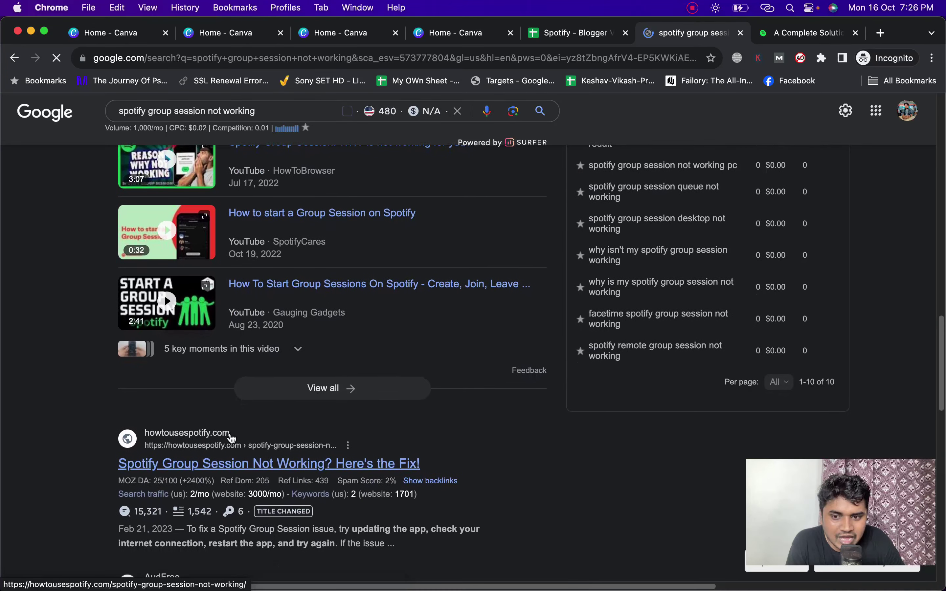
scroll(233, 436, down, 1)
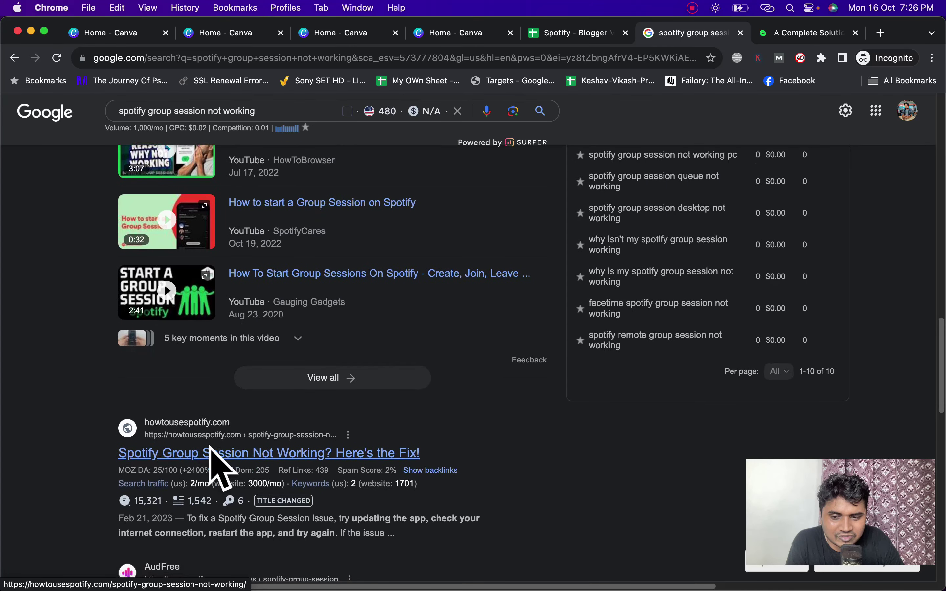
scroll(223, 449, down, 7)
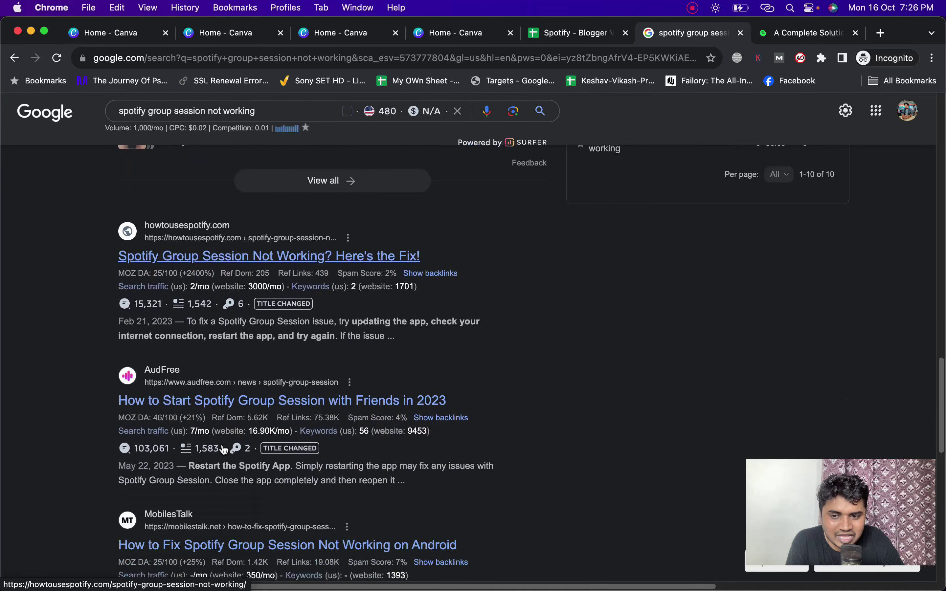
scroll(224, 449, down, 6)
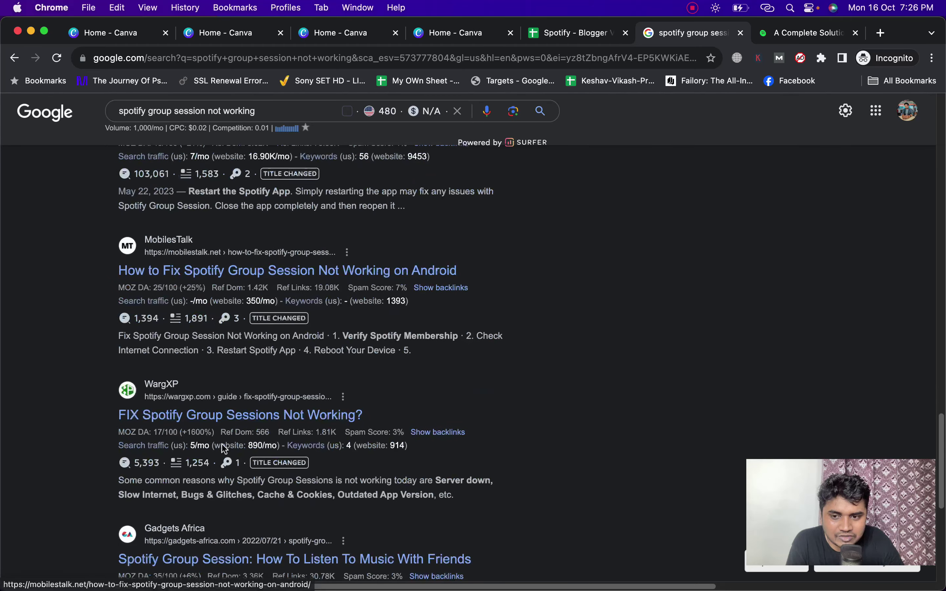
scroll(175, 366, down, 12)
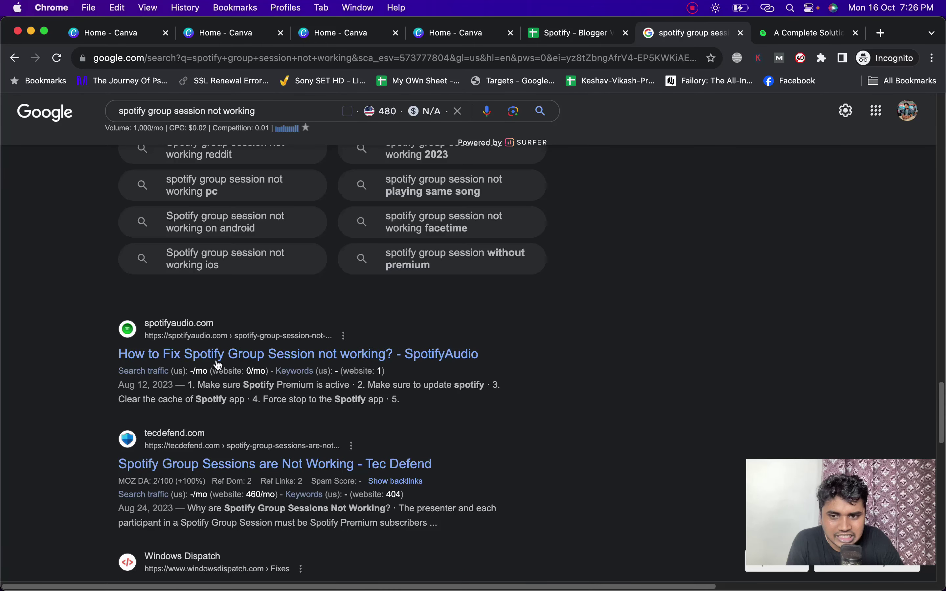
click(176, 360)
scroll(234, 359, down, 2)
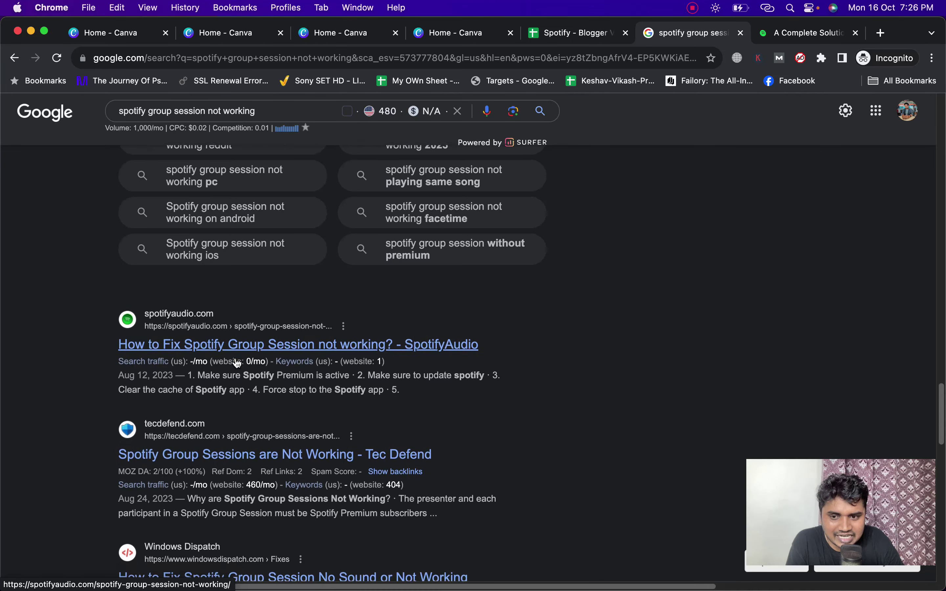
scroll(236, 359, down, 6)
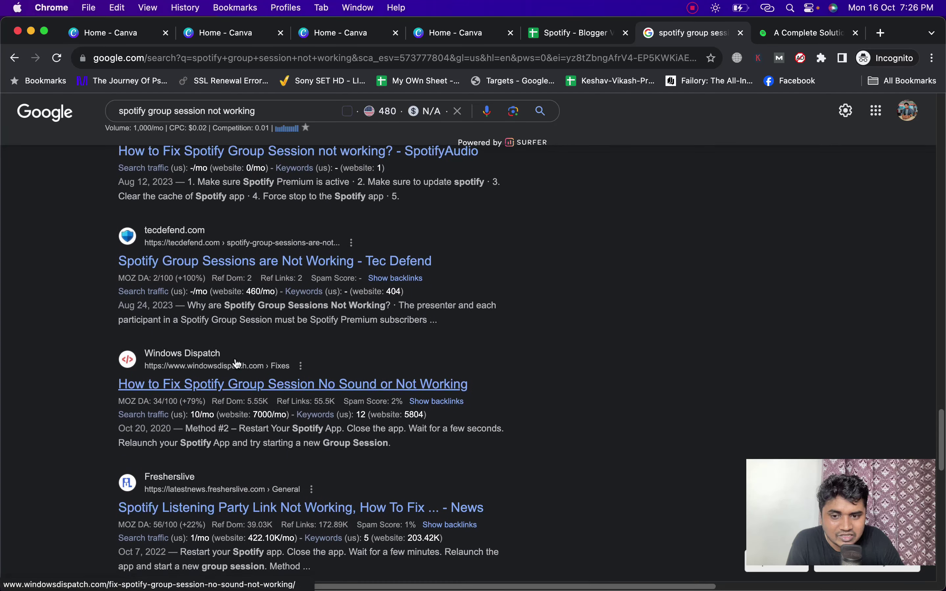
Review the lower-ranked results and their authority and traffic metrics for "spotify group session not working".
scroll(236, 359, down, 10)
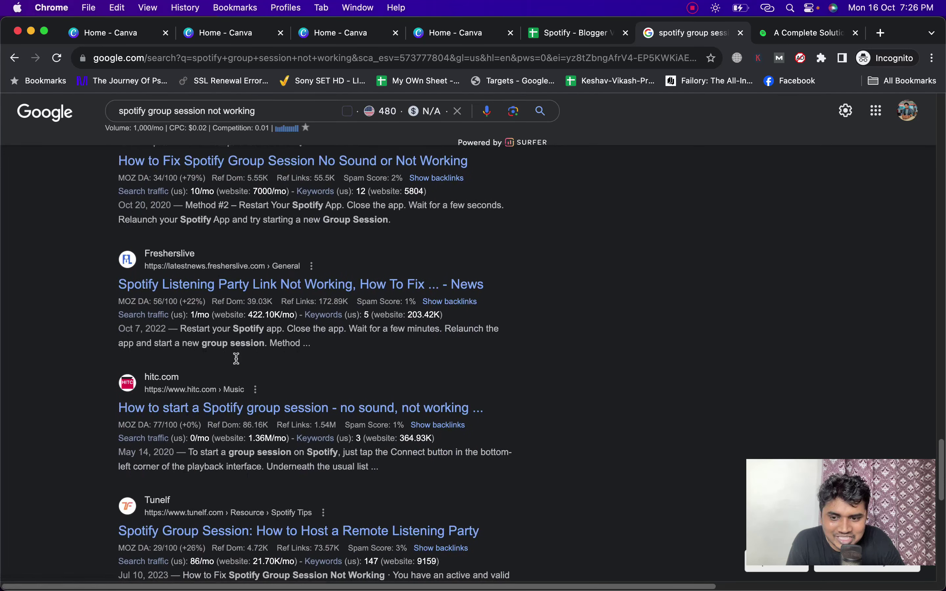
scroll(236, 359, down, 2)
scroll(236, 358, down, 1)
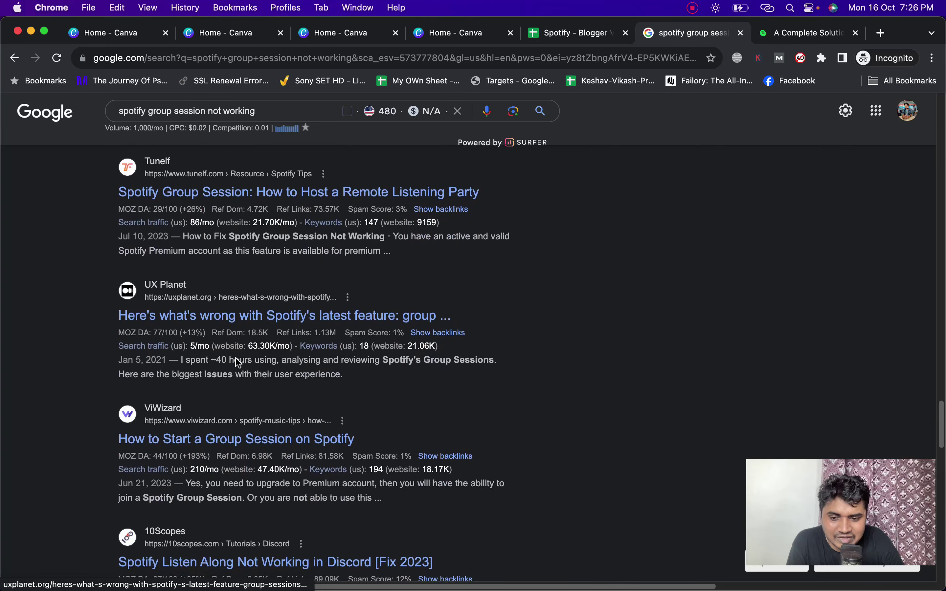
scroll(236, 358, down, 3)
scroll(236, 358, up, 20)
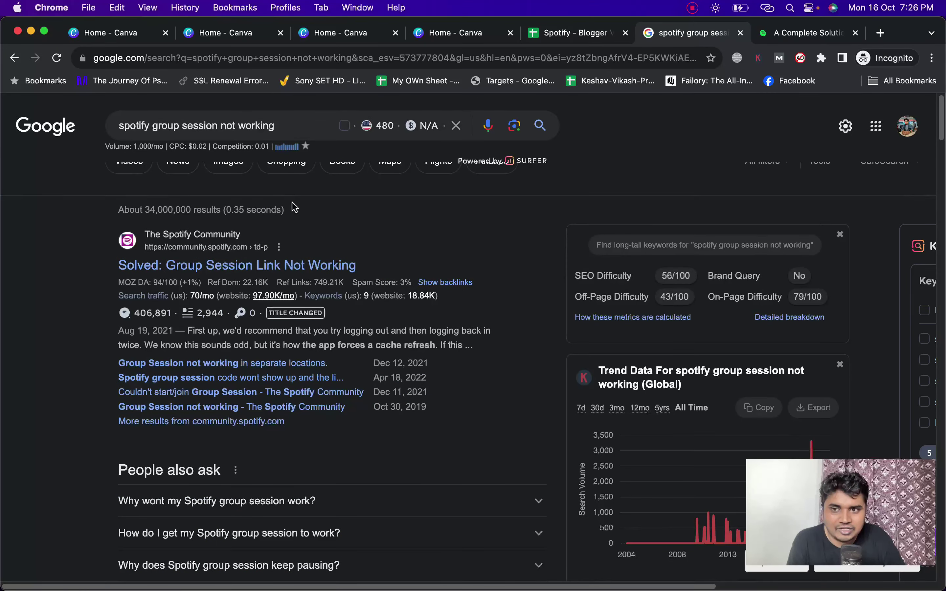
Copy the query "spotify group session not working" and search the Keyword Grouping and keywords sheets for "group".
click(280, 124)
triple_click(281, 124)
scroll(689, 114, down, 9)
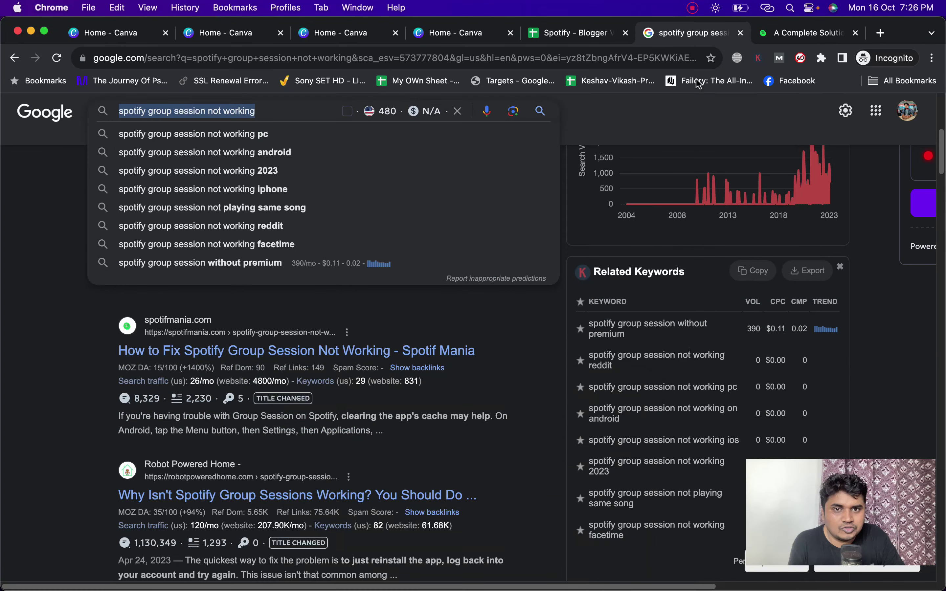
click(581, 35)
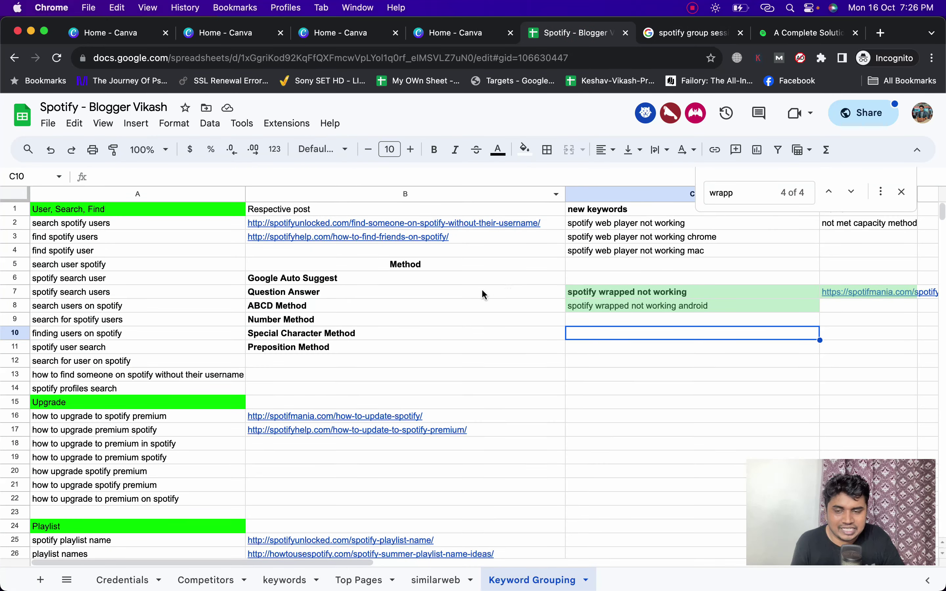
key(super+f)
text(group)
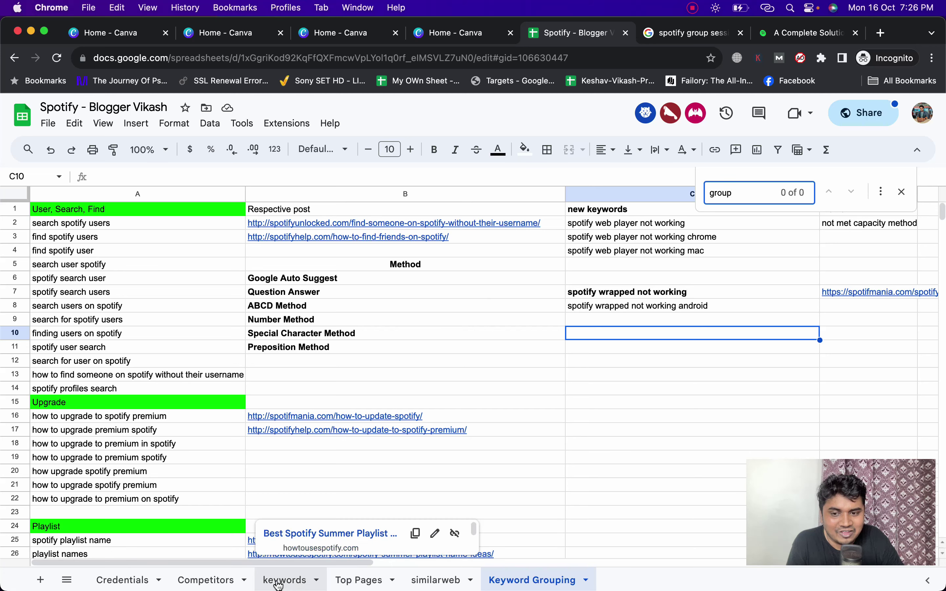
click(331, 580)
click(306, 580)
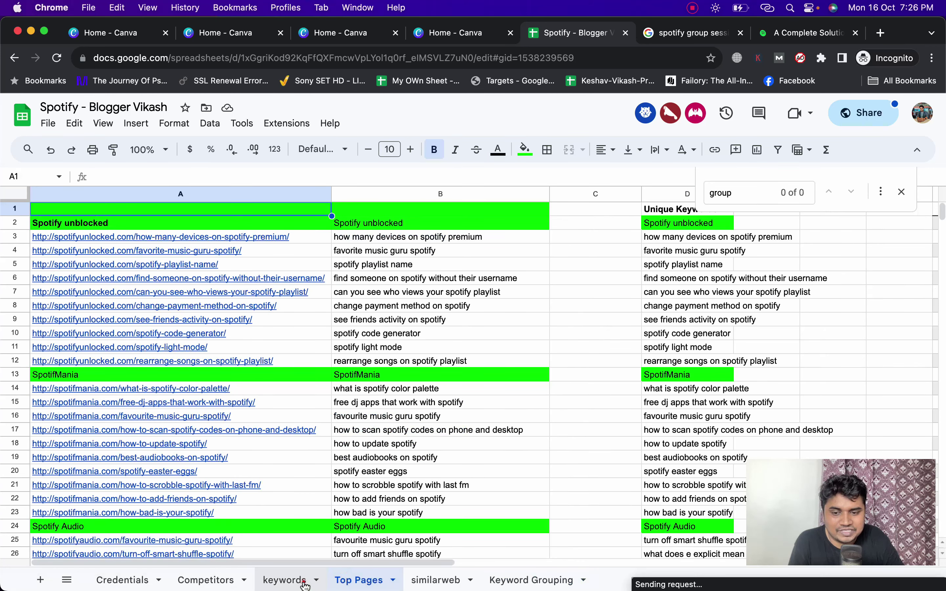
text(g)
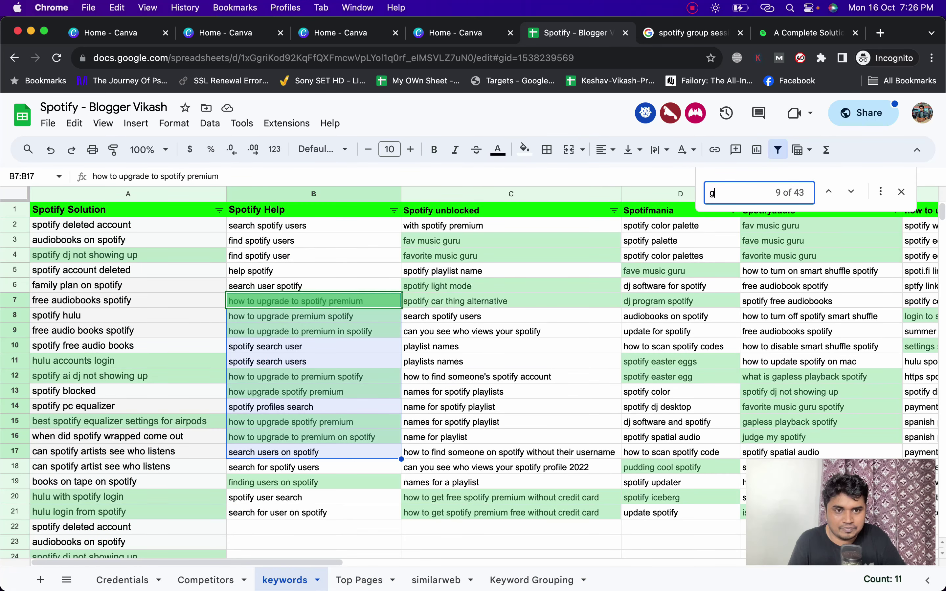
text(roup)
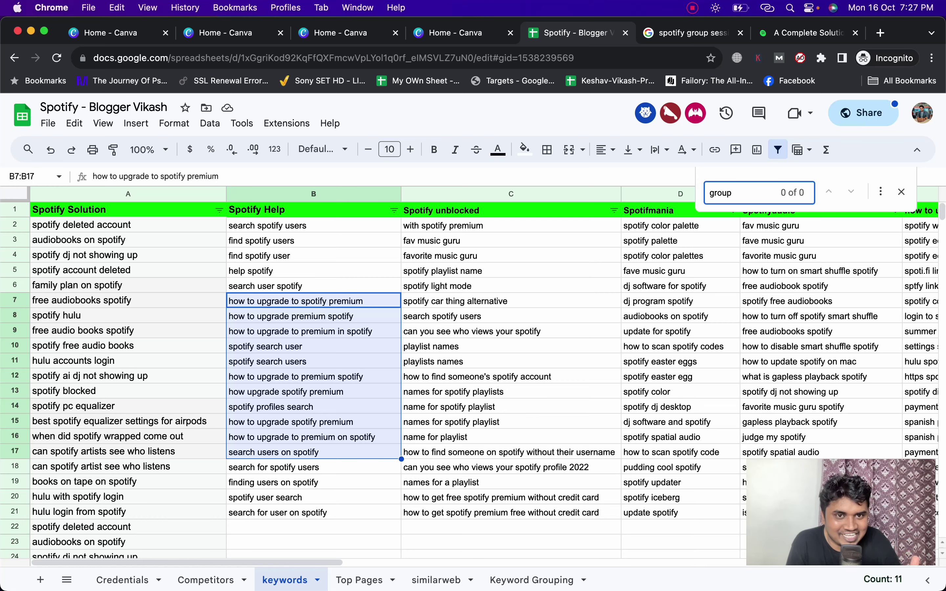
Enter "spotify group session not working" in cell C11 of the Keyword Grouping sheet and make it bold.
key(ctrl+Tab)
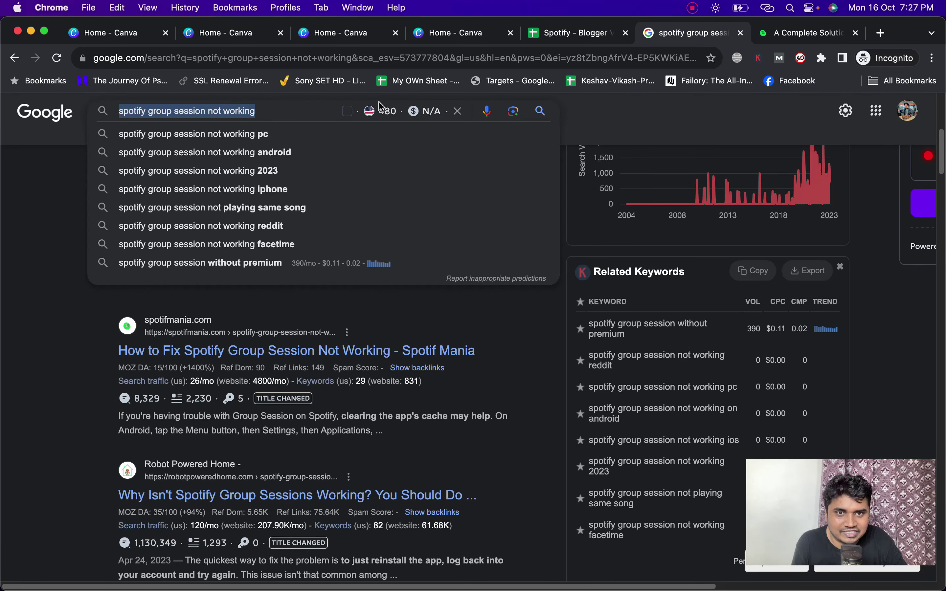
click(558, 38)
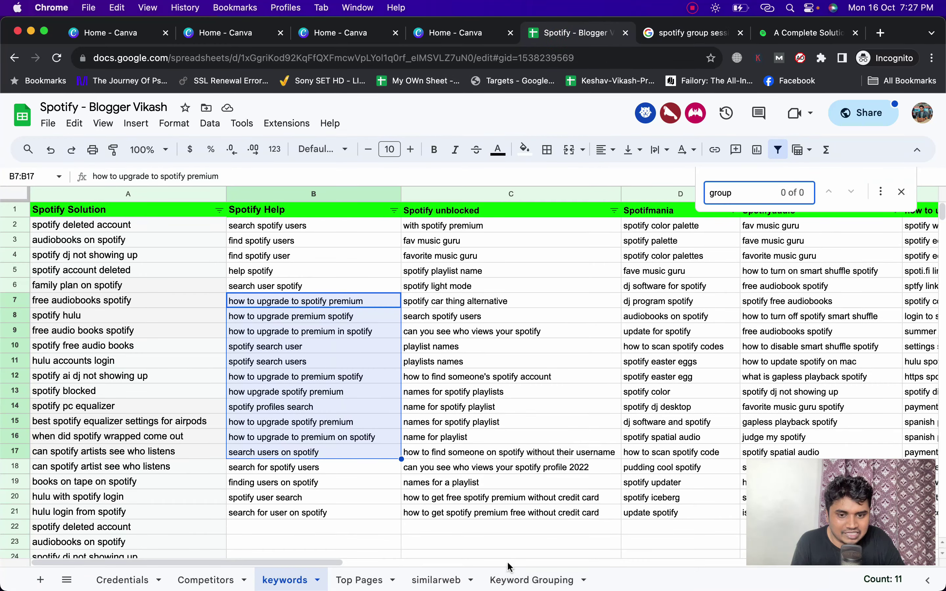
click(511, 580)
click(635, 348)
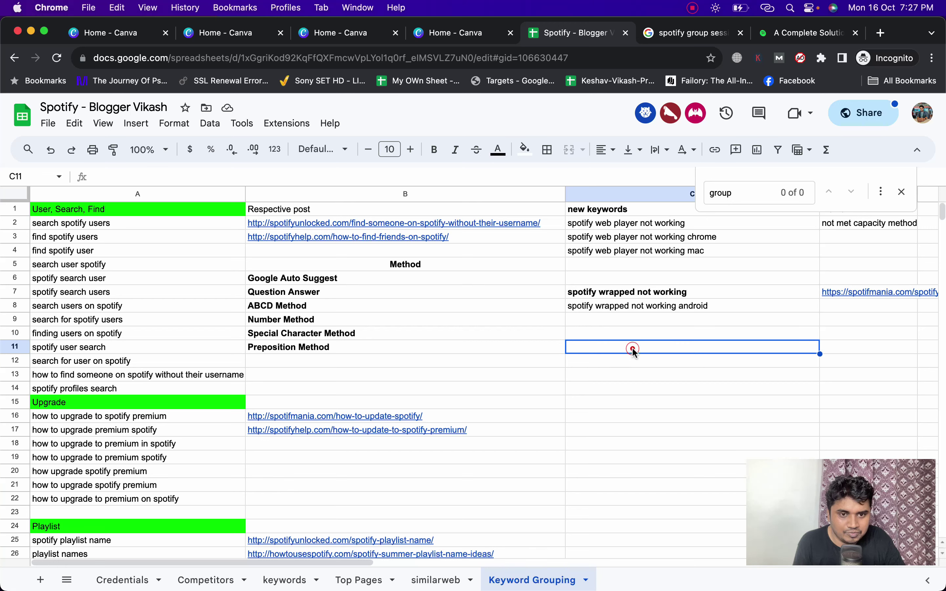
key(super+v)
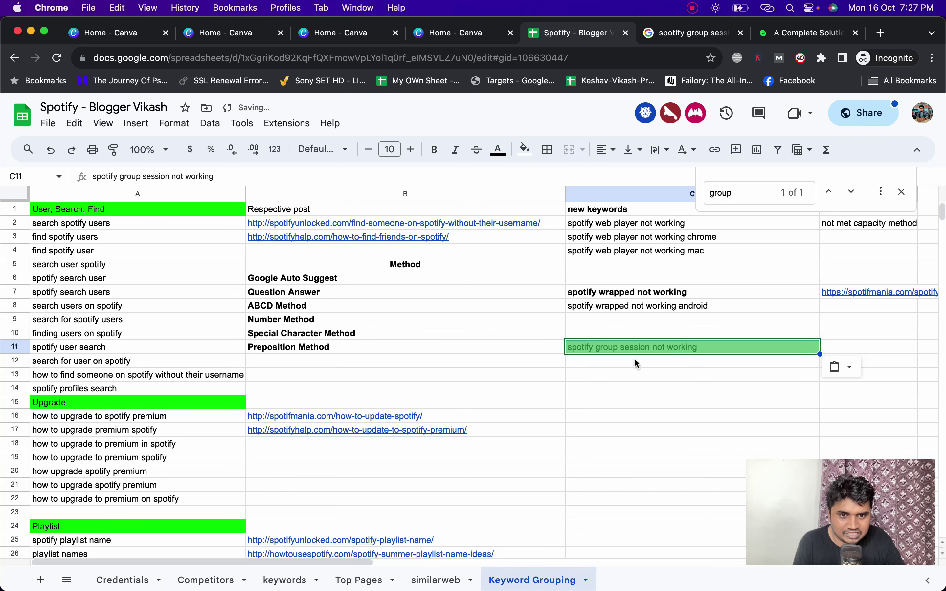
key(super+b)
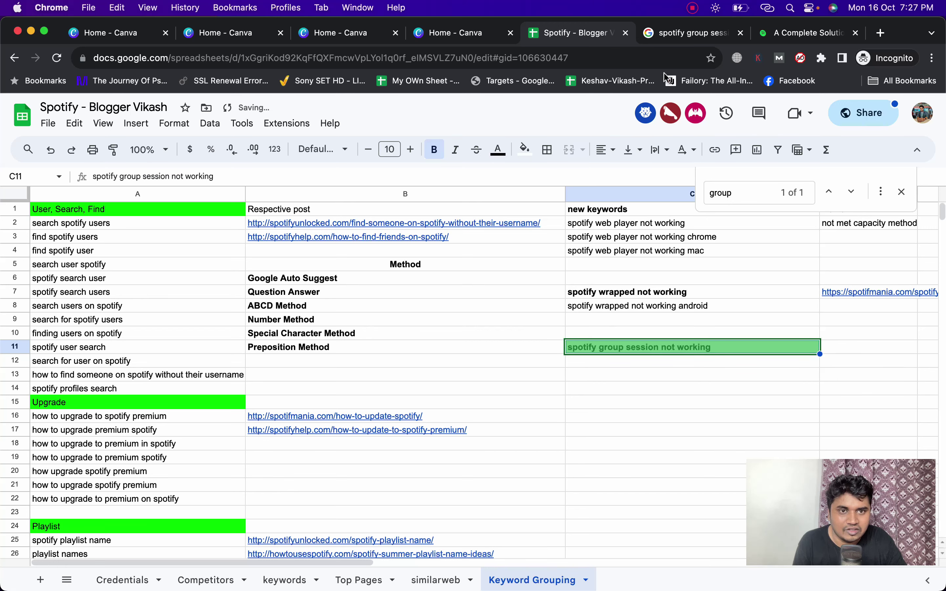
Copy the Google query into cell C12 and extend it to "spotify group session not working pc".
click(672, 39)
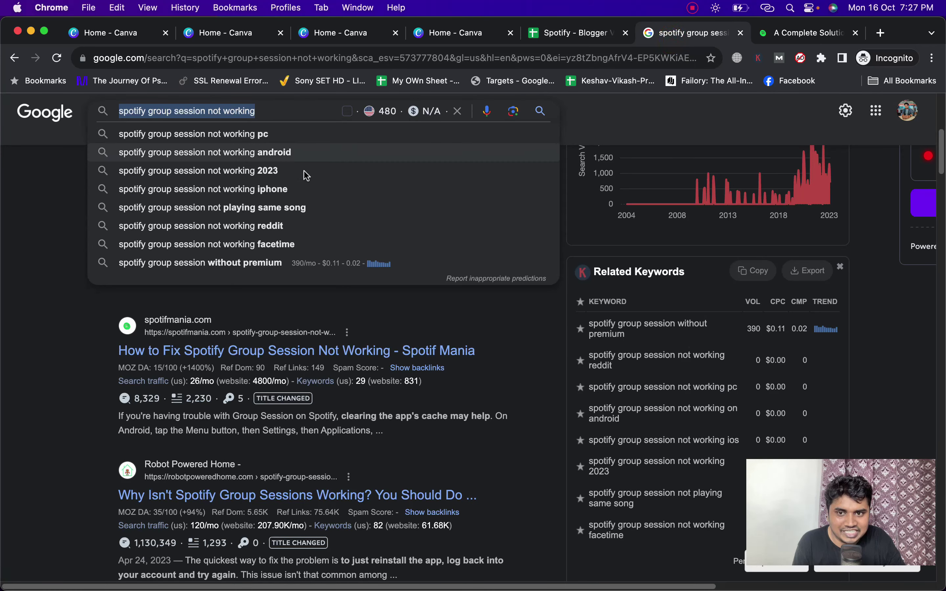
key(super+c)
click(578, 33)
key(super+v)
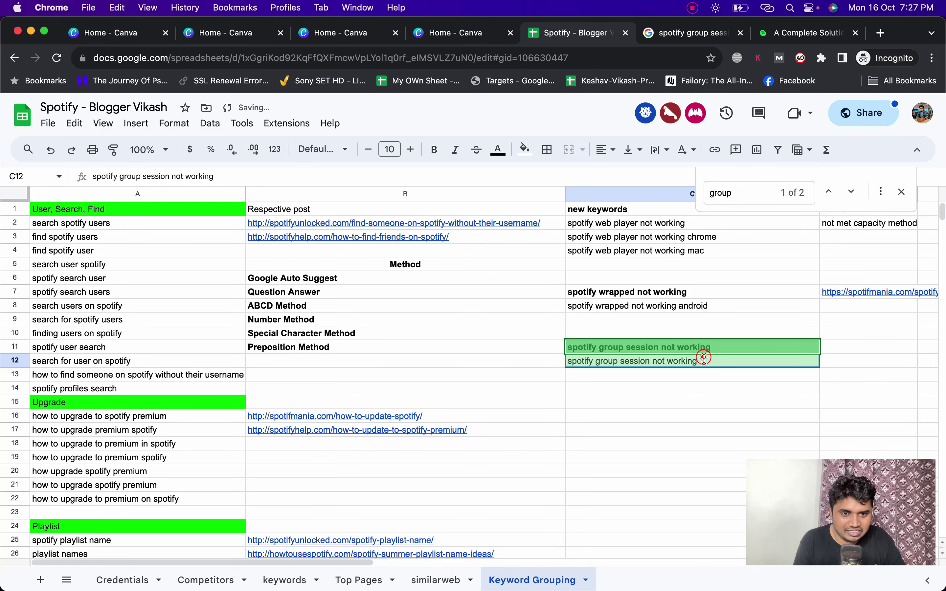
key(Return)
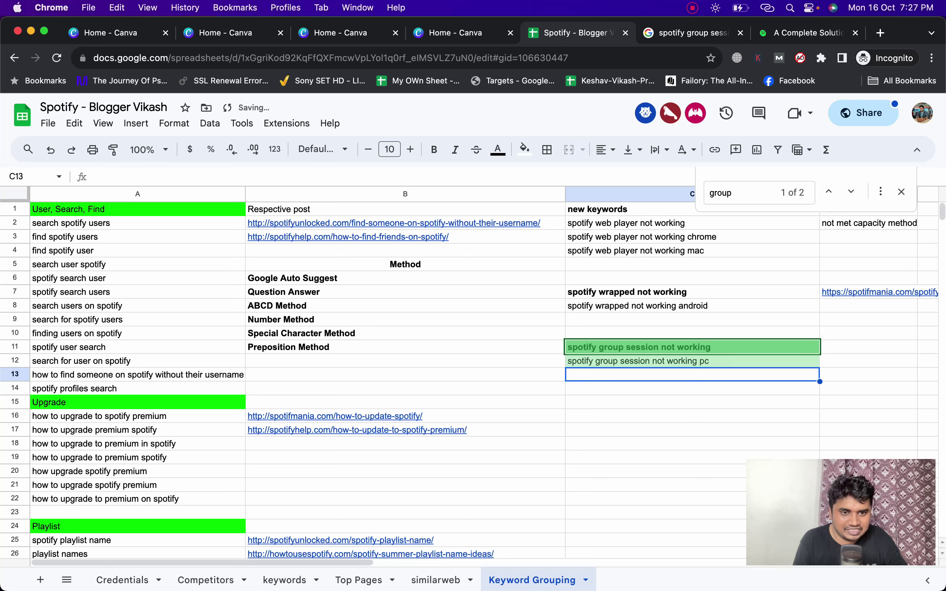
Enter "spotify group session not working android" in cell C13 and "spotify group session not working iphone" in C14.
key(super+v)
key(Return)
text(android)
key(Return)
key(super+v)
text(iphone)
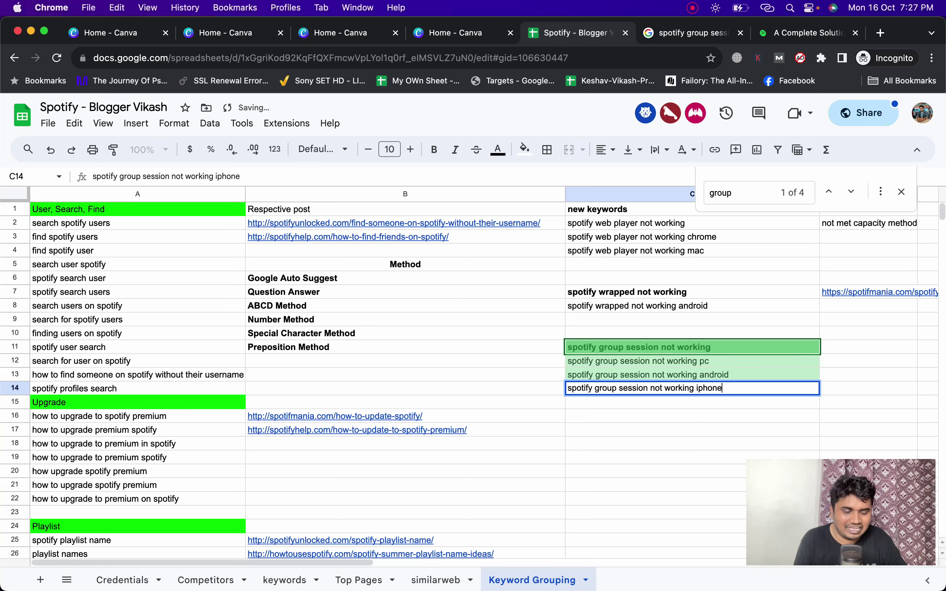
key(Return)
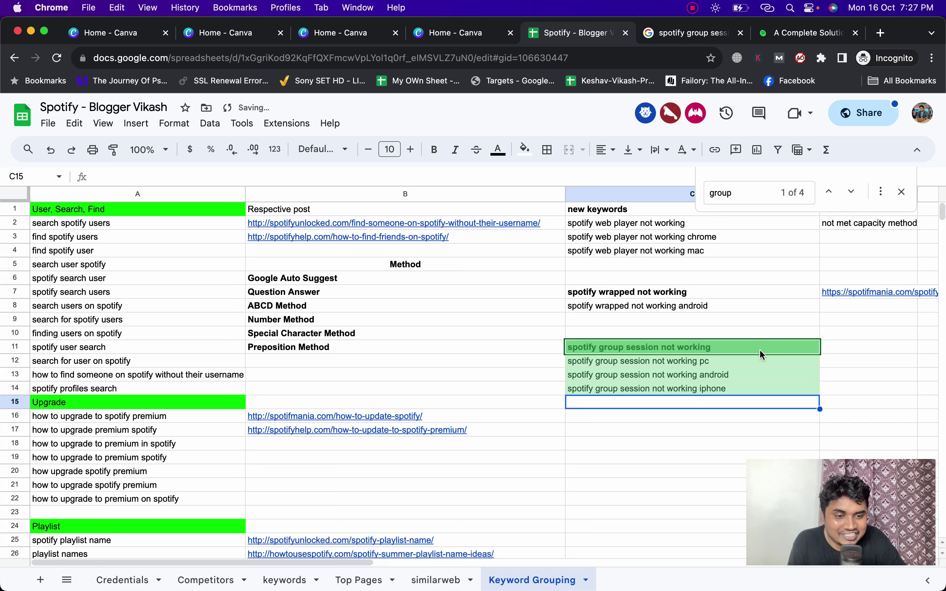
Open the spotifmania.com article on Spotify Group Session not working in a new tab and paste its URL into cell D11.
click(855, 348)
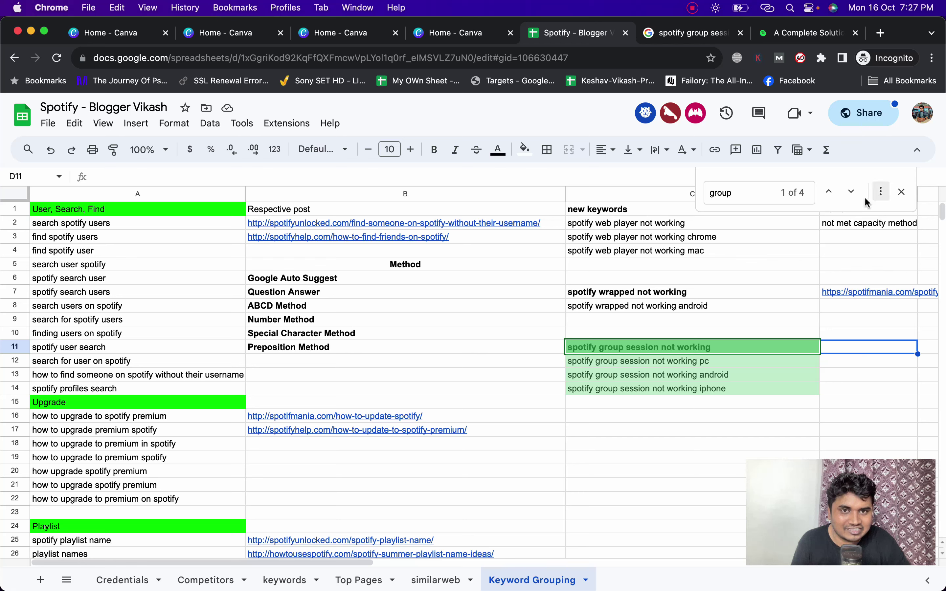
click(670, 34)
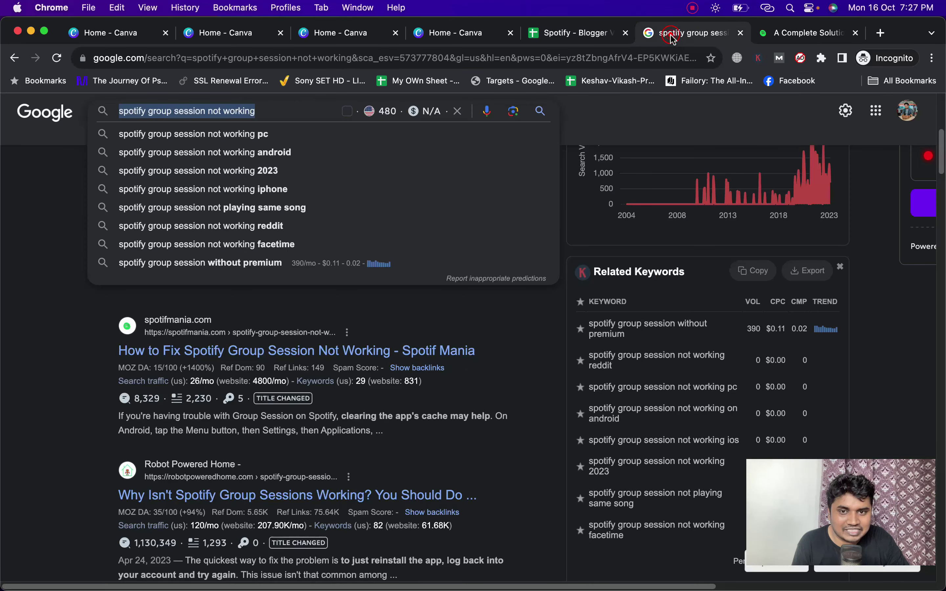
right_click(434, 351)
click(469, 338)
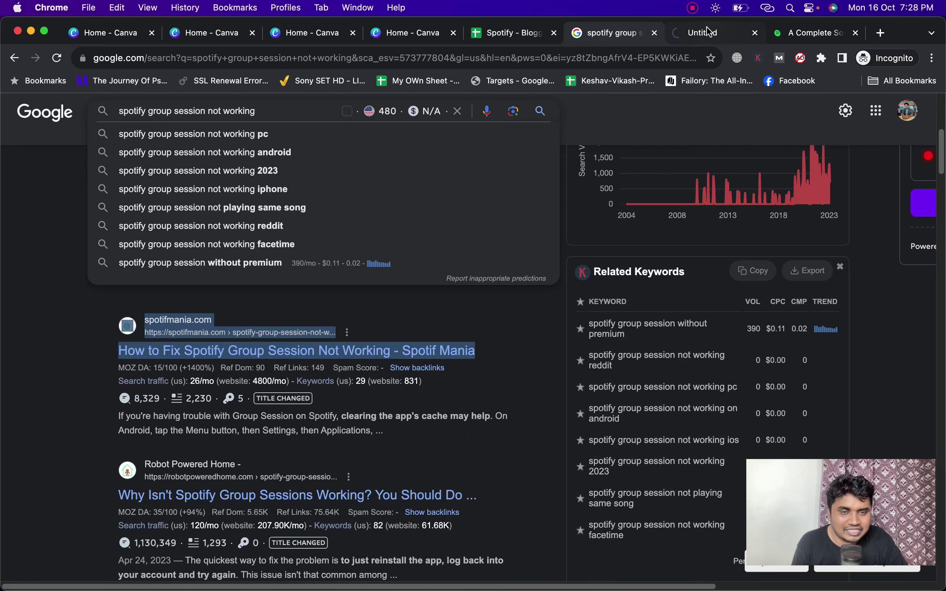
click(697, 33)
click(480, 59)
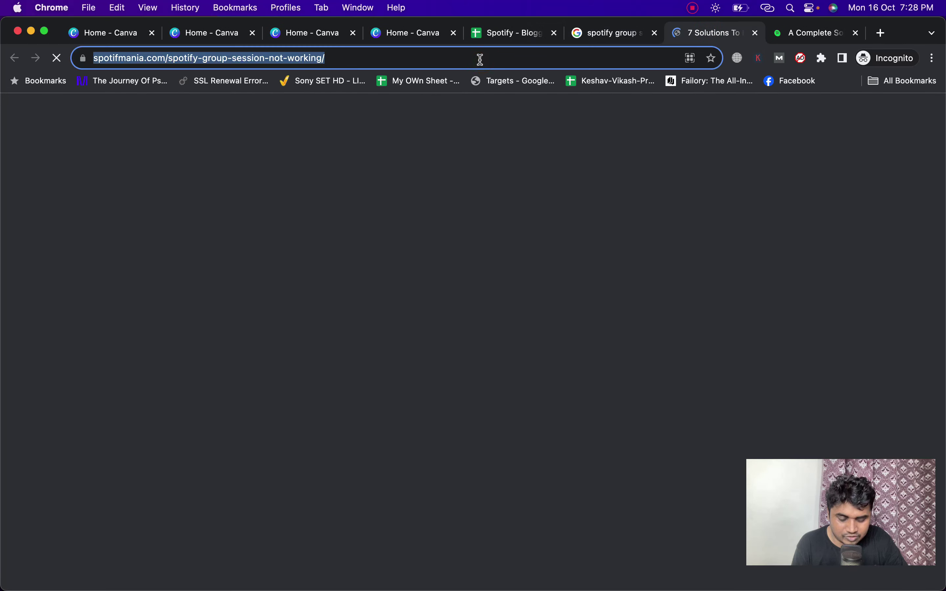
click(509, 34)
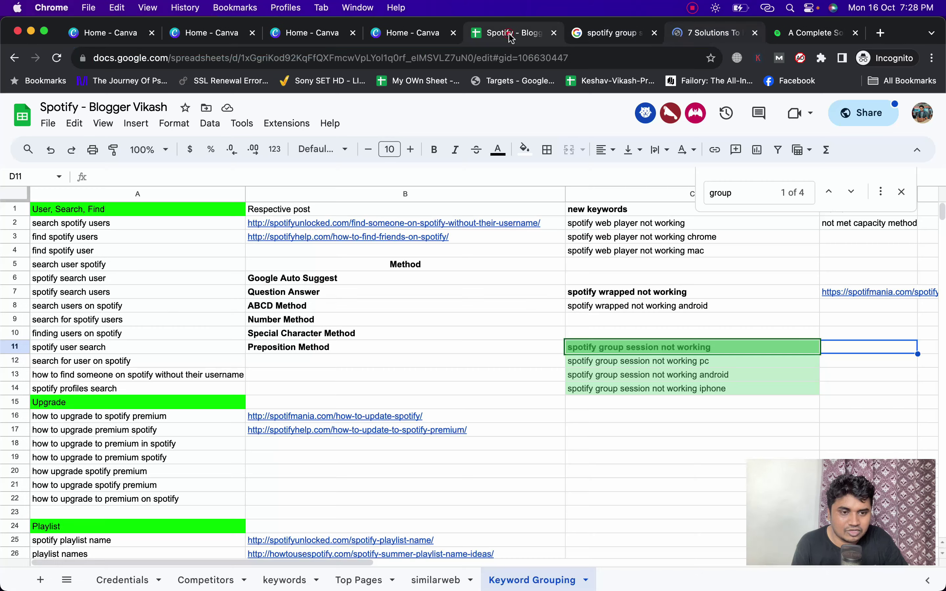
double_click(872, 342)
key(super+v)
click(876, 391)
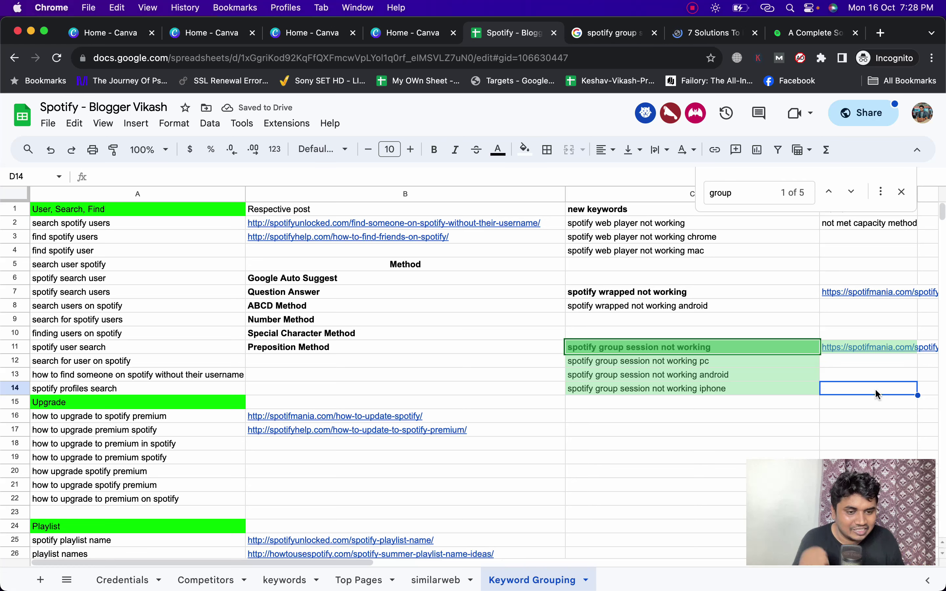
Shorten the Google query to "spotify group session" and search for the suggestion "spotify group session without premium".
key(ctrl+Tab)
drag(277, 110, 212, 110)
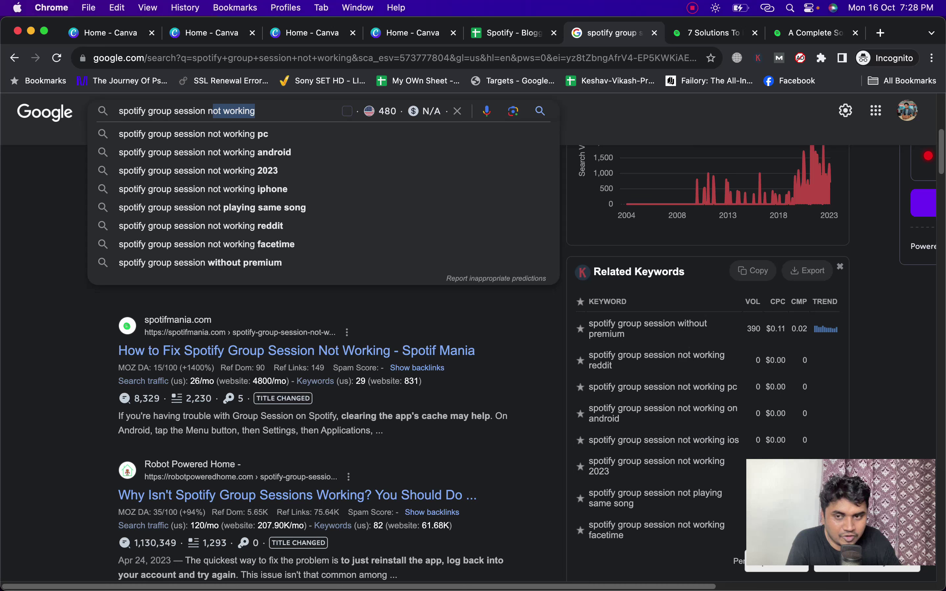
key(BackSpace)
key(BackSpace)
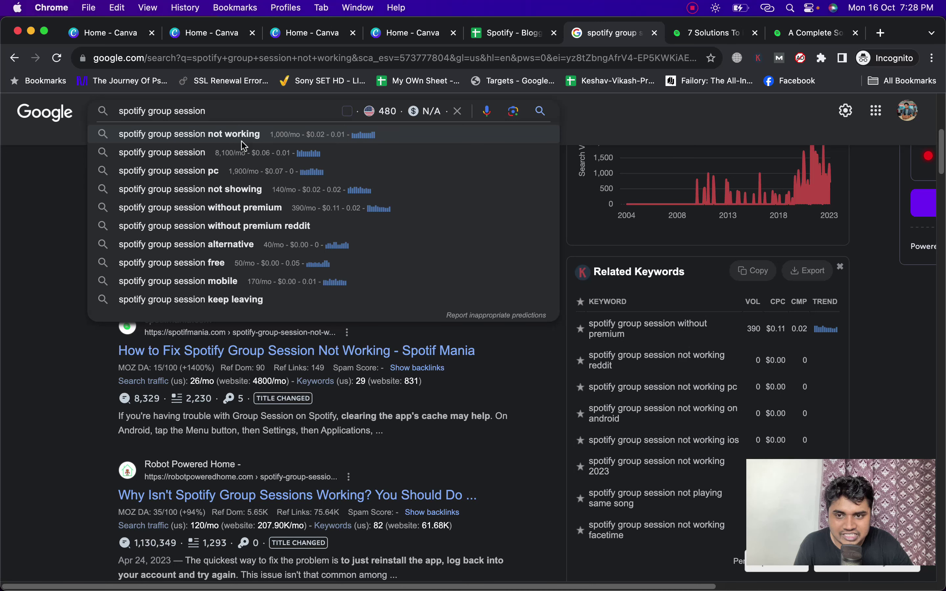
click(250, 207)
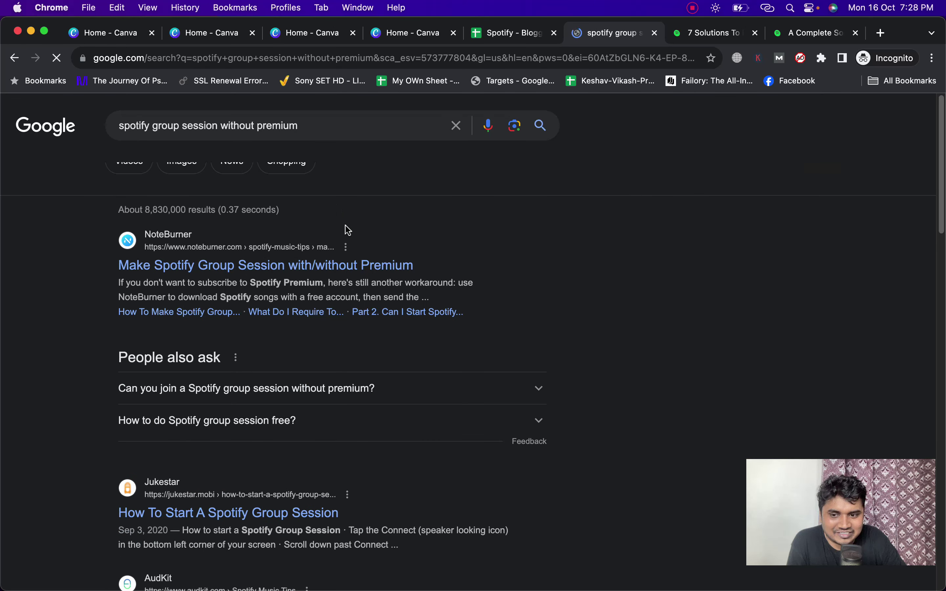
Examine the ranking sites, their authority and traffic metrics, and the related searches for "spotify group session without premium".
scroll(346, 226, down, 2)
scroll(346, 226, down, 5)
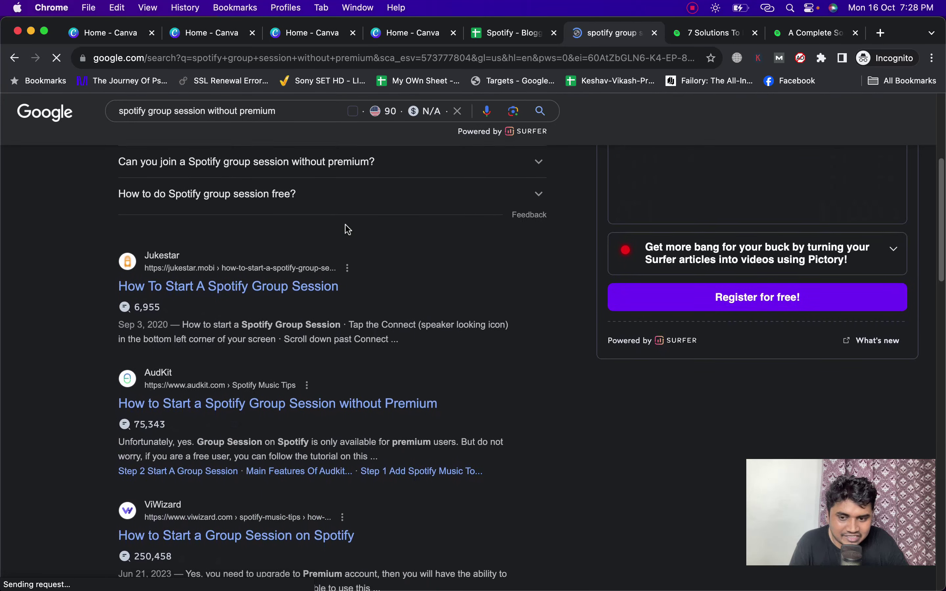
scroll(348, 230, down, 6)
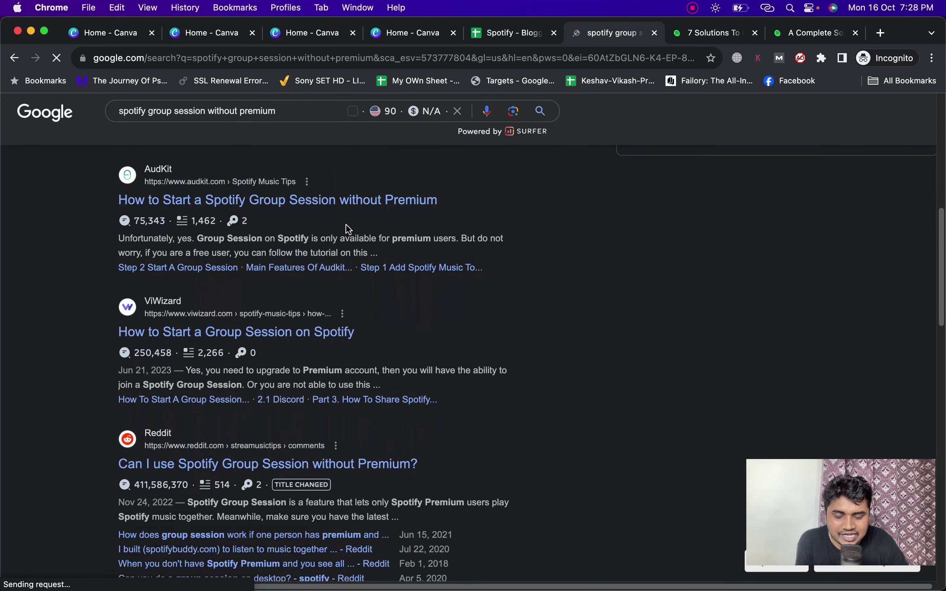
scroll(346, 227, down, 5)
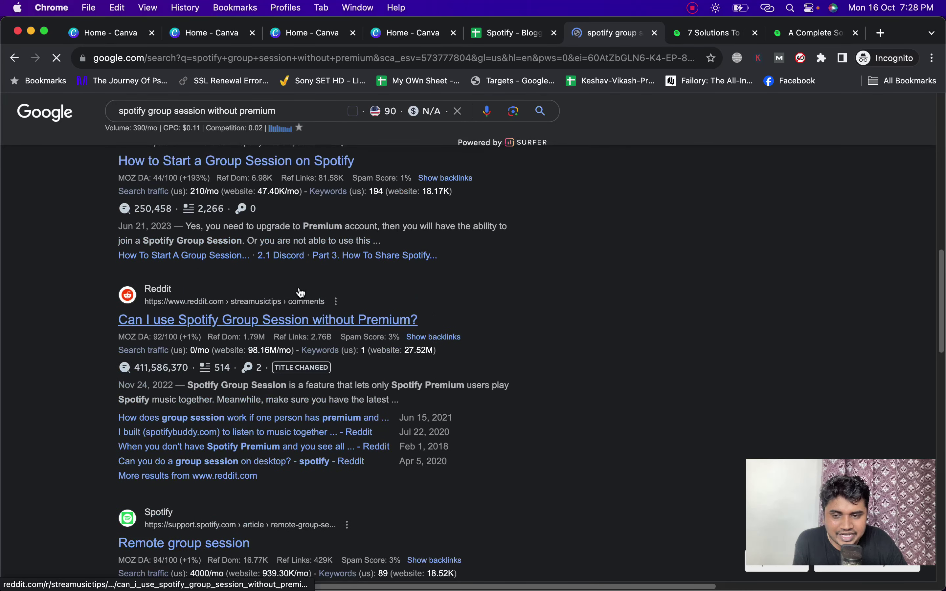
scroll(299, 291, down, 5)
scroll(303, 290, down, 5)
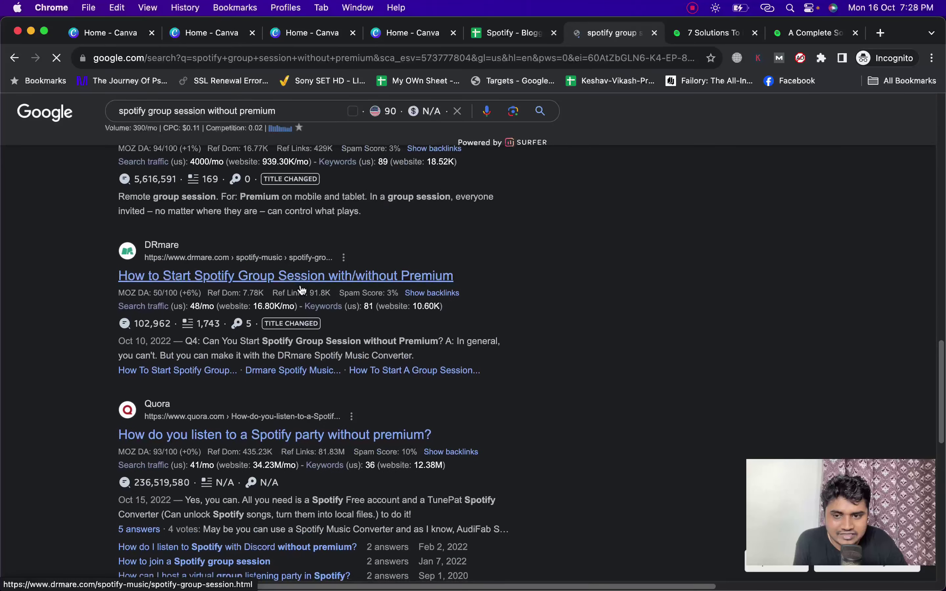
scroll(336, 381, down, 5)
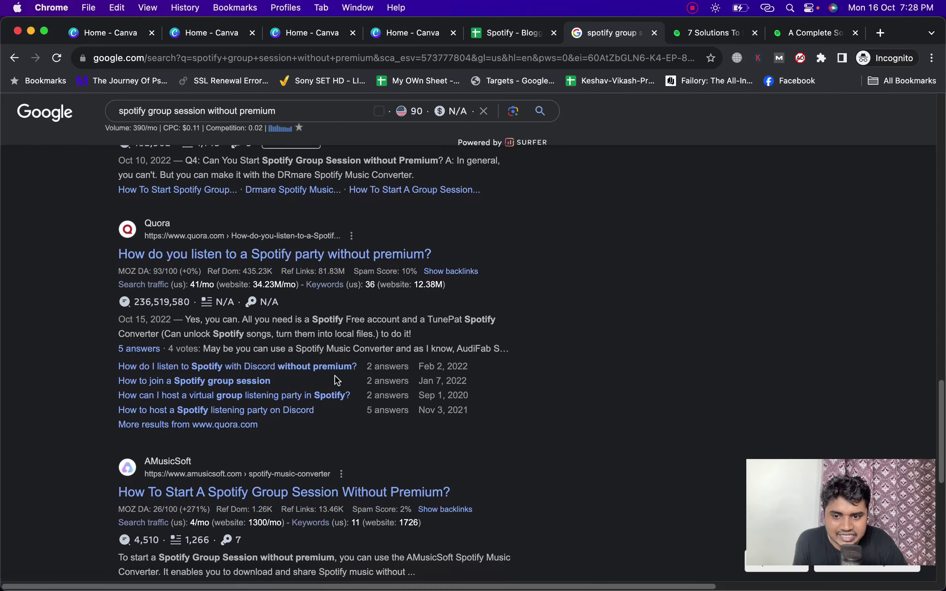
scroll(335, 378, down, 5)
scroll(333, 367, down, 2)
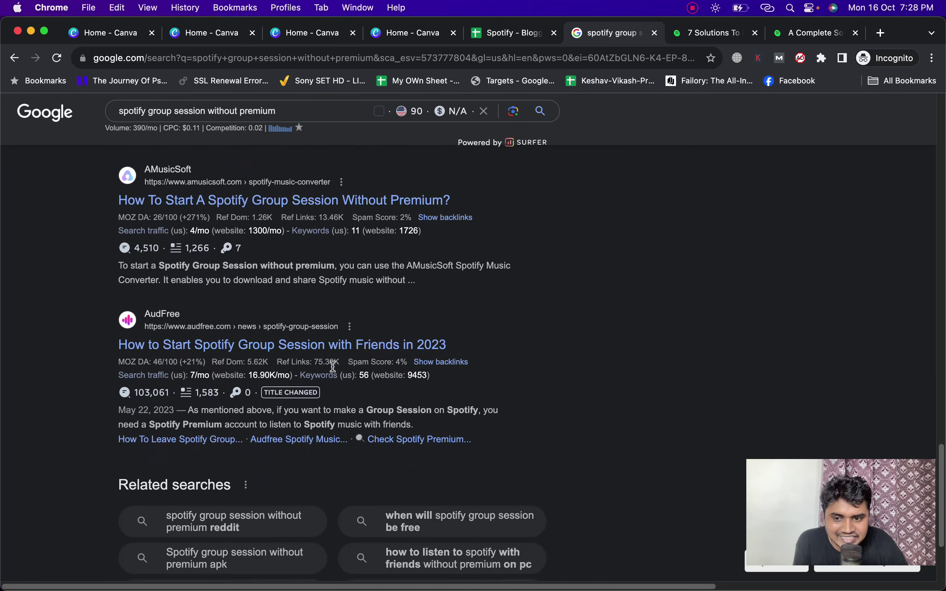
mouse_move(334, 359)
scroll(333, 361, down, 4)
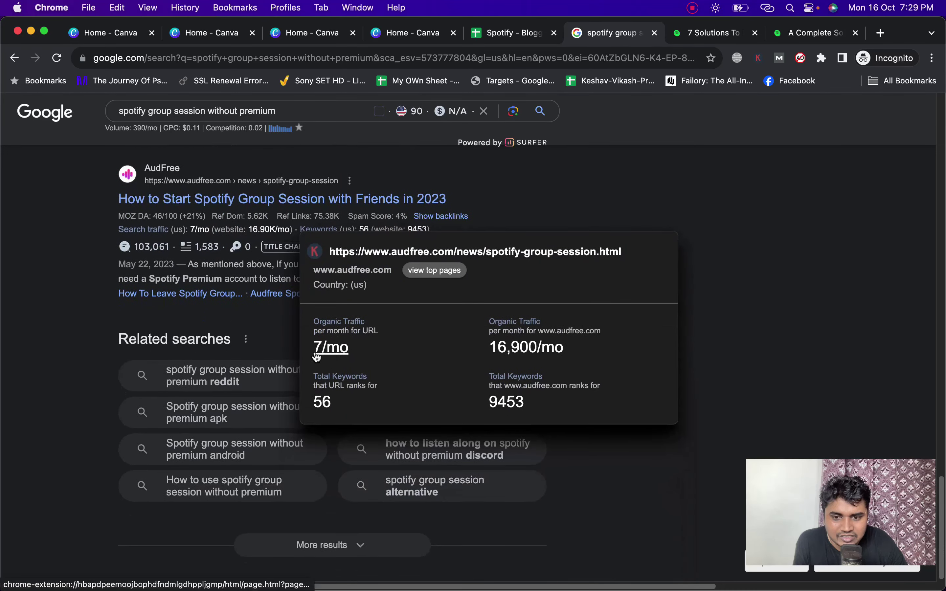
Copy the query "spotify group session without premium" from Google into cell C17 of the Keyword Grouping sheet and make it bold.
scroll(315, 328, up, 20)
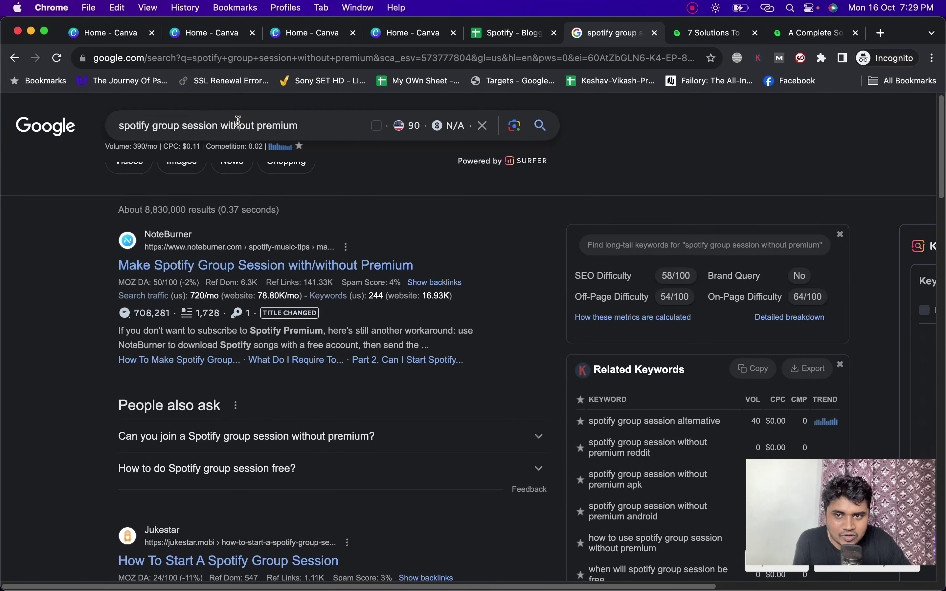
triple_click(238, 122)
key(super+c)
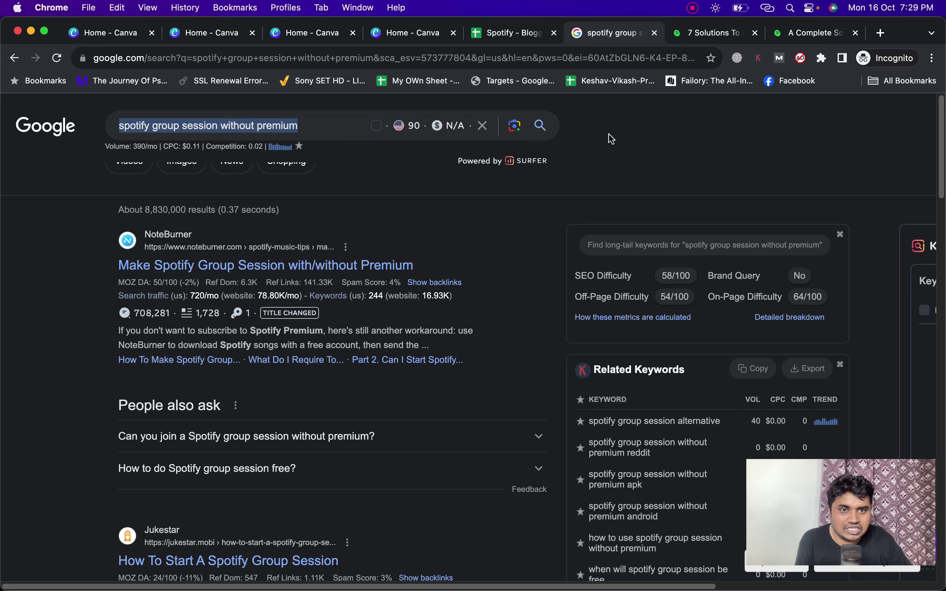
click(512, 33)
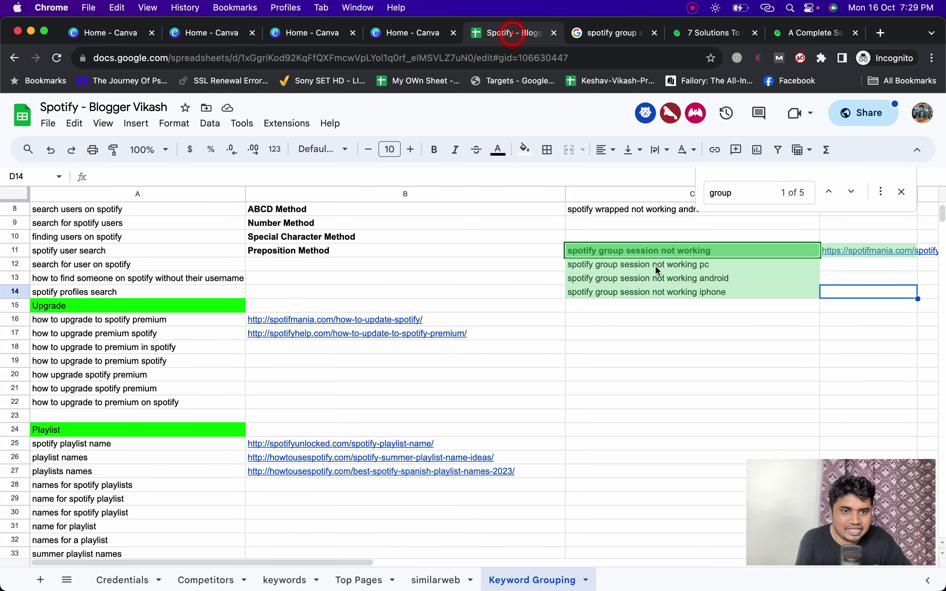
click(669, 335)
key(super+v)
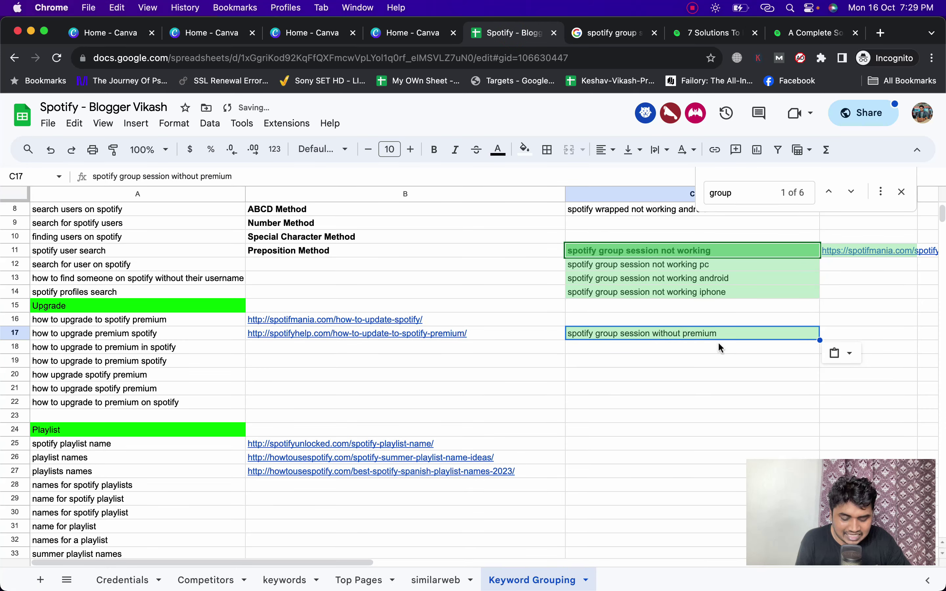
key(super+b)
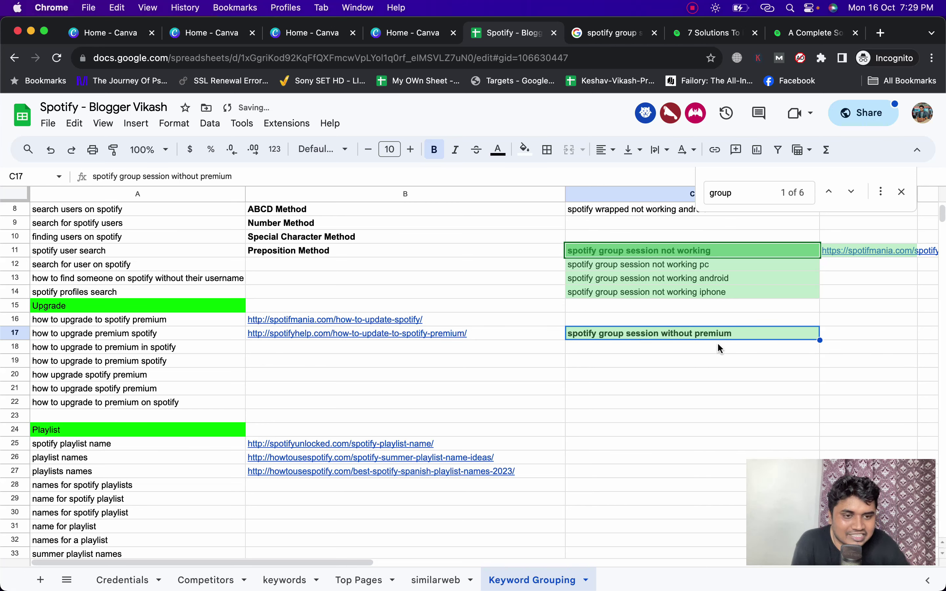
Check the Google auto-suggestions for longer variations of "spotify group session without premium".
key(ctrl+Tab)
click(329, 129)
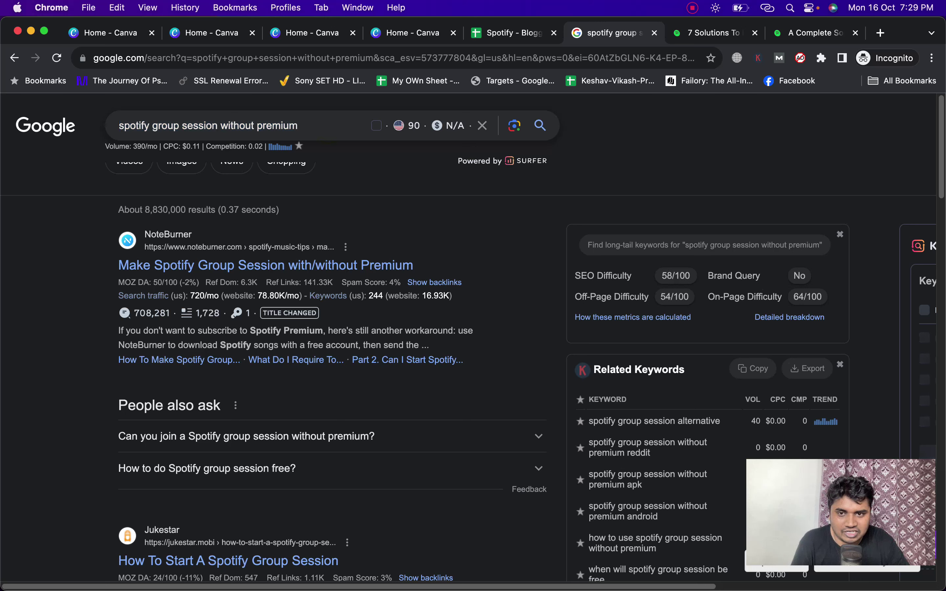
key(Return)
click(317, 128)
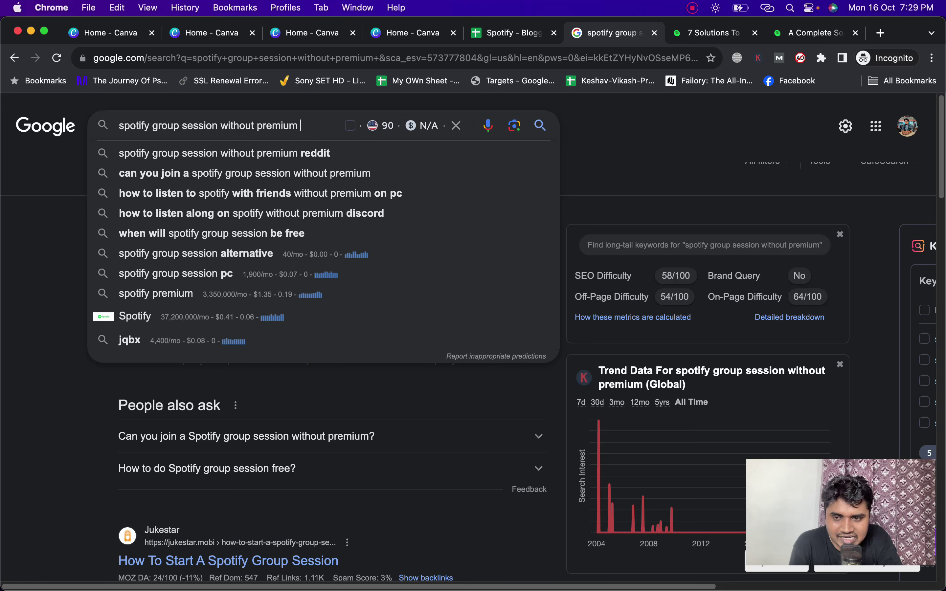
key(BackSpace)
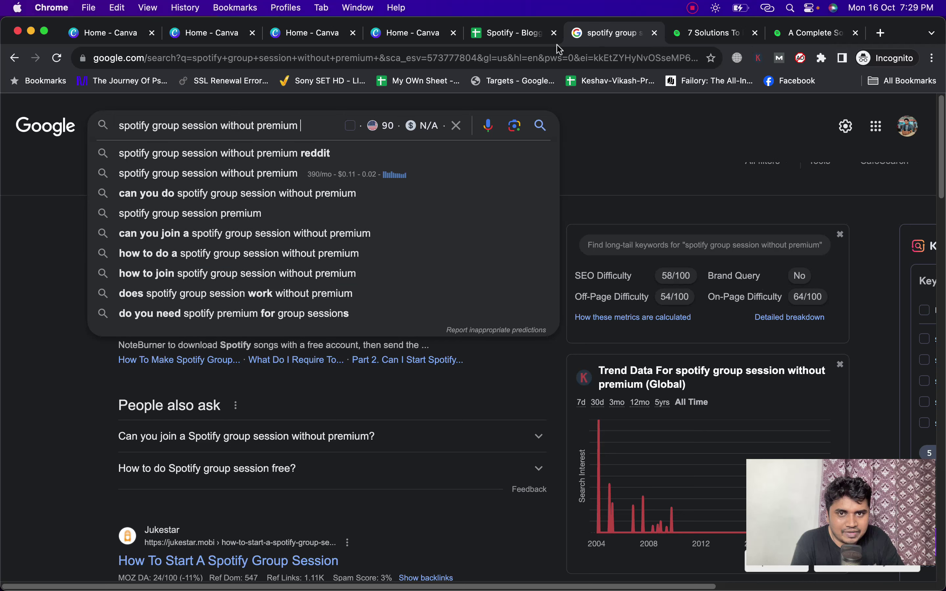
click(523, 39)
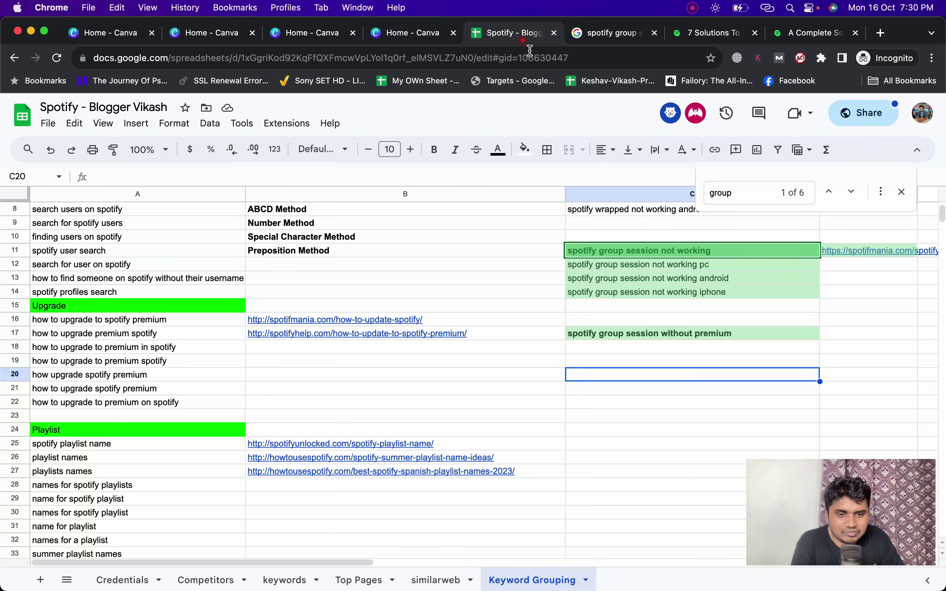
click(673, 347)
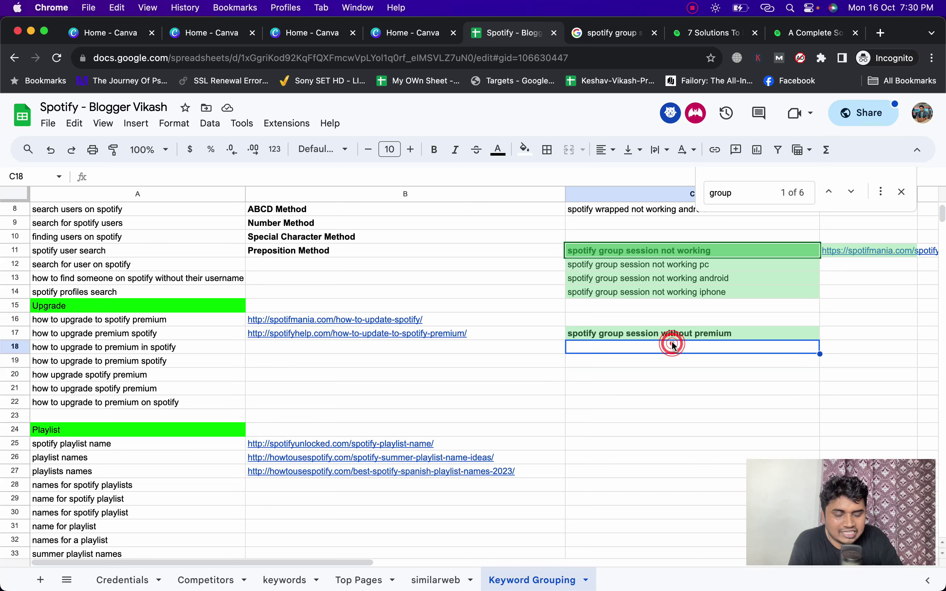
scroll(673, 347, up, 3)
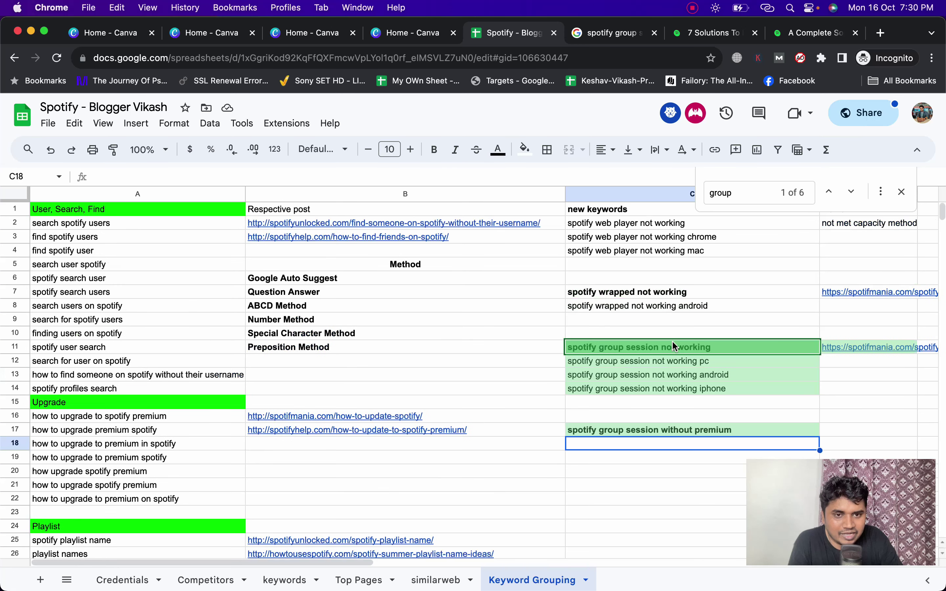
click(701, 430)
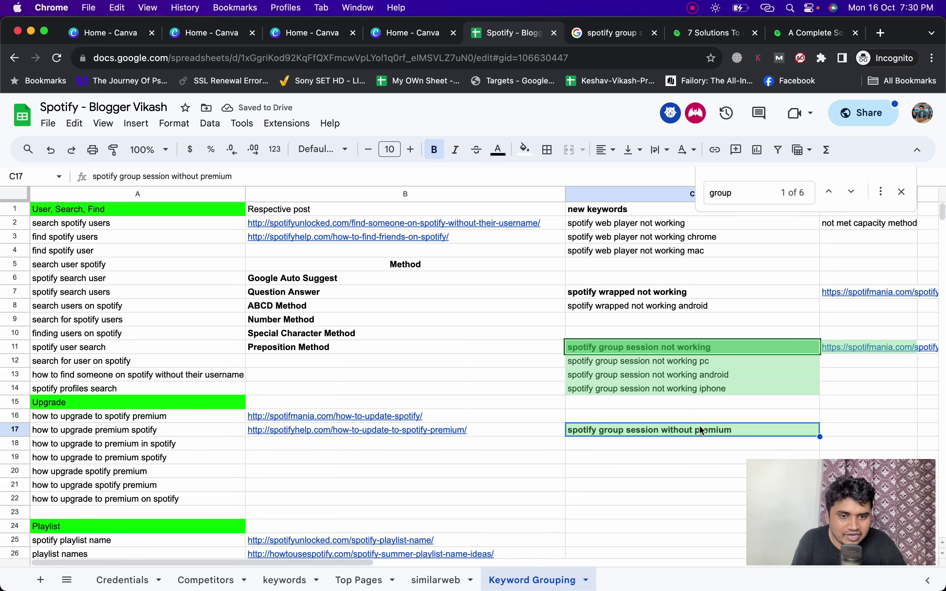
click(676, 458)
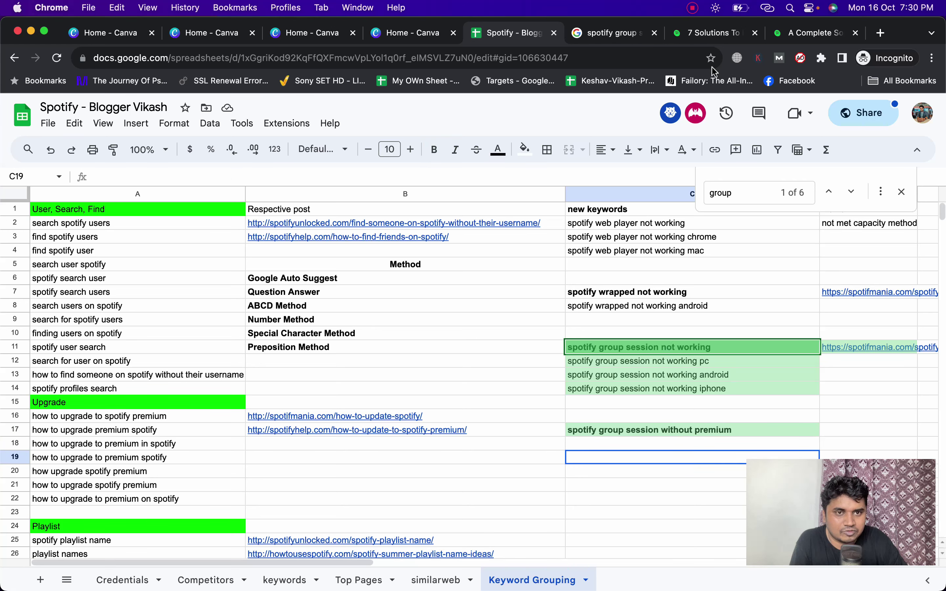
Shorten the Google query to "spotify" and look up the Question Answer method in the Keyword Grouping sheet.
click(616, 35)
drag(299, 126, 150, 123)
key(BackSpace)
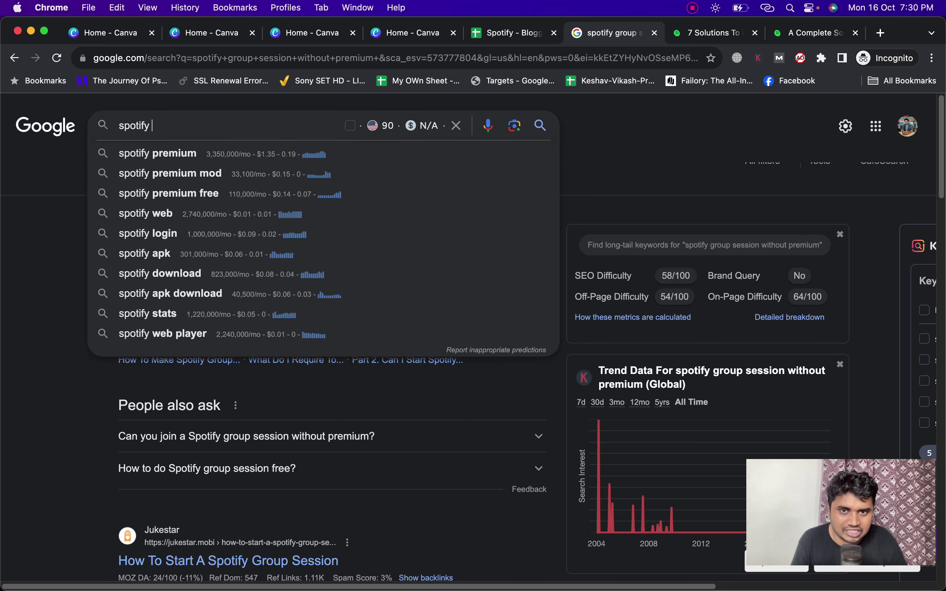
click(484, 34)
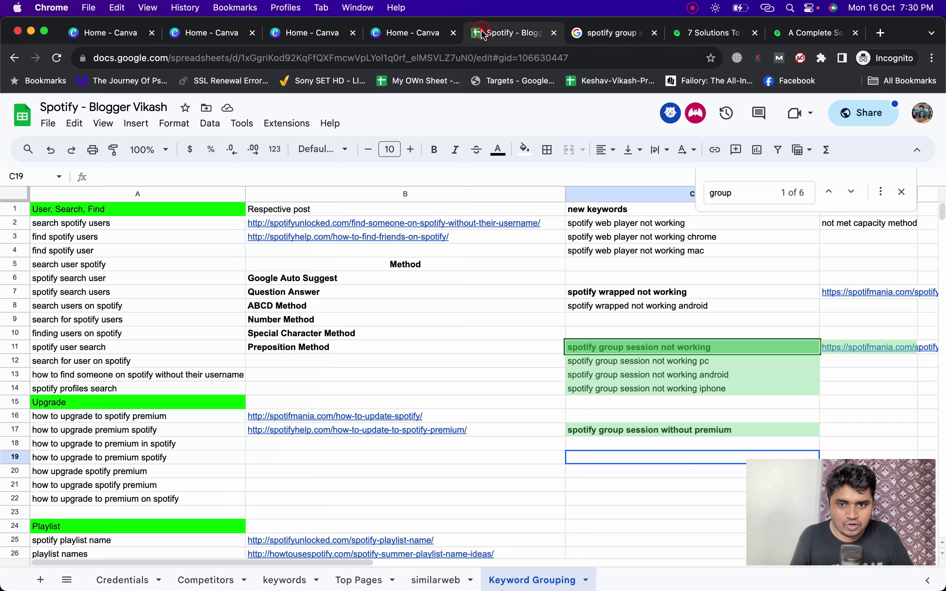
click(332, 289)
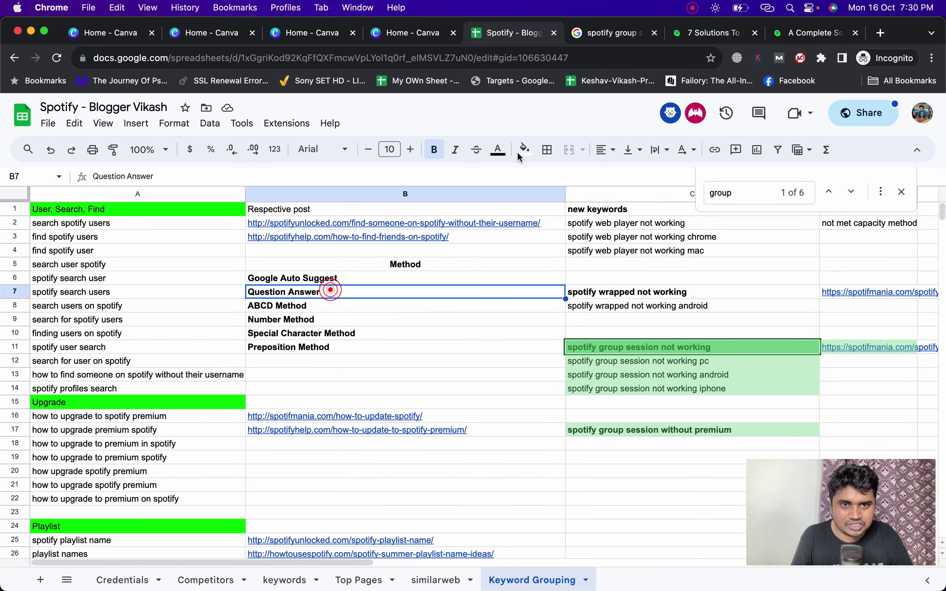
click(594, 35)
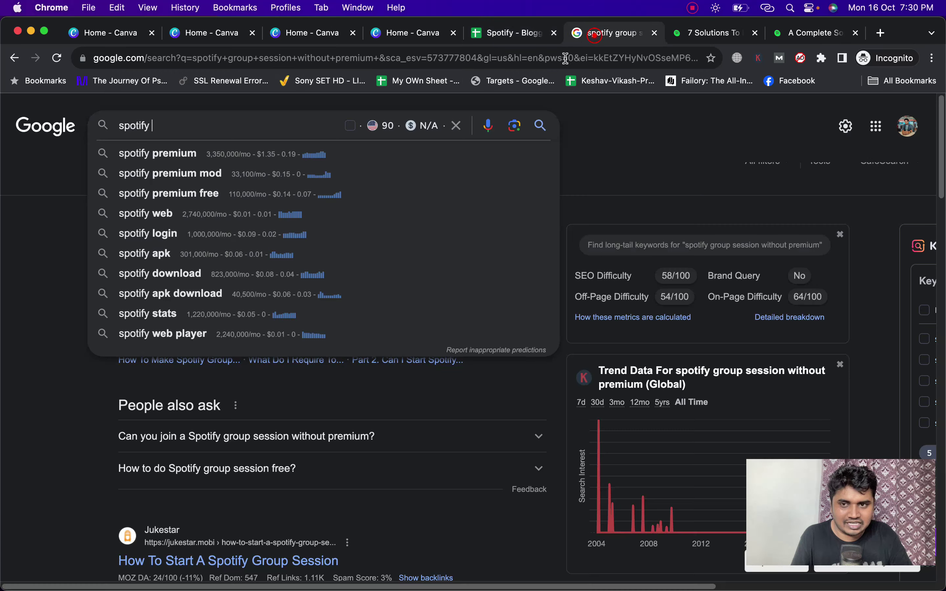
Put "is" in front of the "spotify" query and search for the suggestion "is spotify premium worth it".
click(194, 123)
click(122, 124)
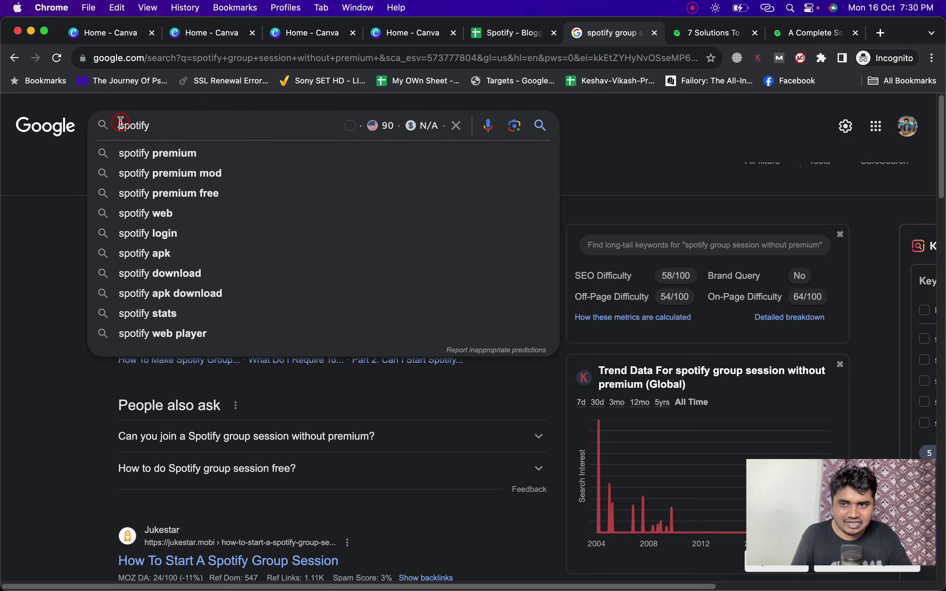
text(is)
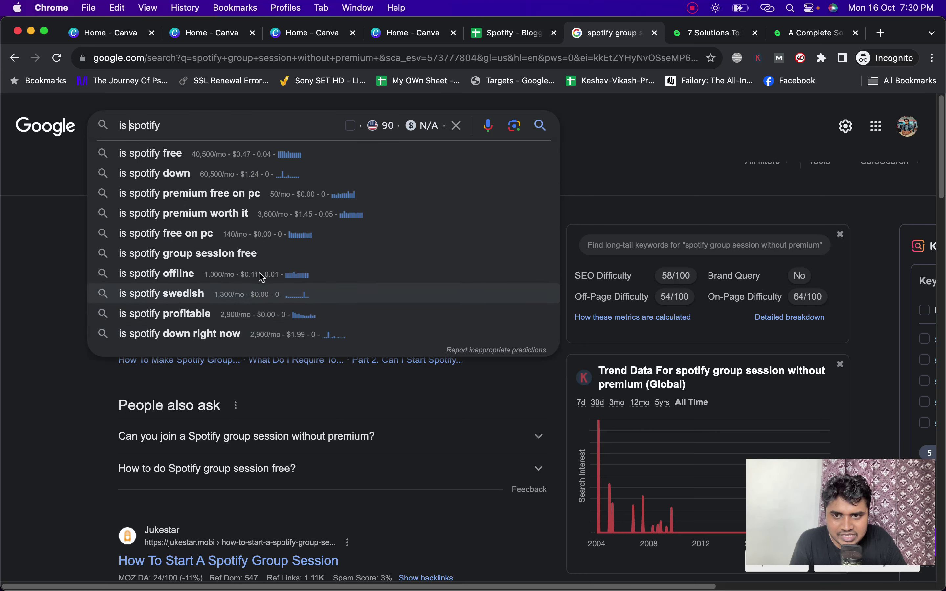
click(247, 217)
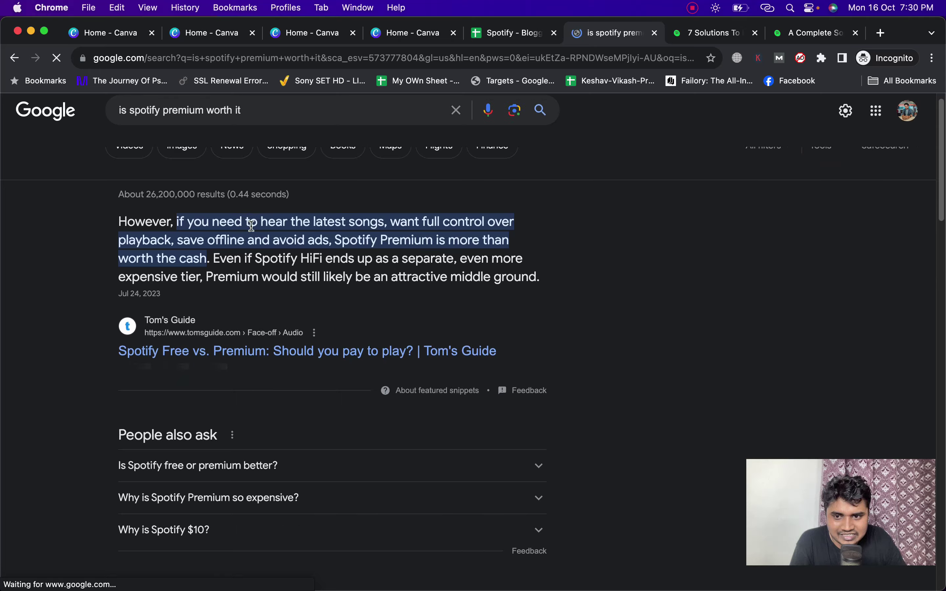
Examine the ranking sites and their authority and traffic metrics for "is spotify premium worth it", looking for low-authority competitors.
scroll(252, 226, down, 5)
scroll(250, 226, down, 10)
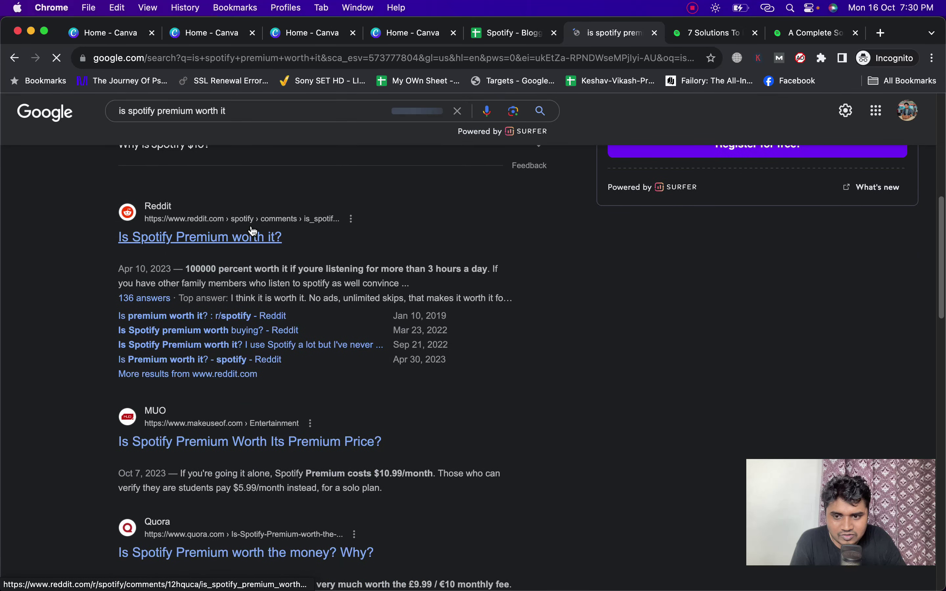
scroll(252, 229, down, 3)
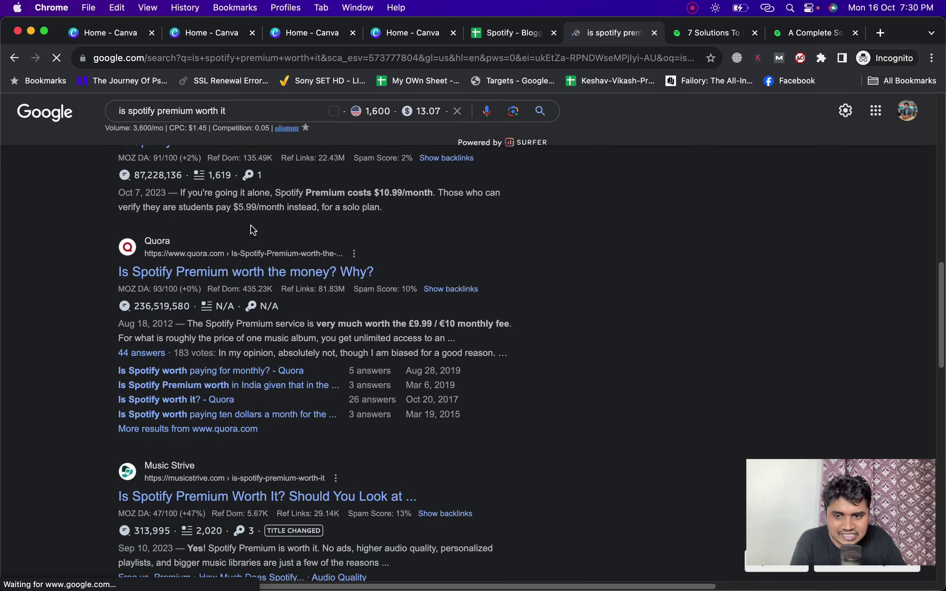
scroll(251, 225, down, 8)
mouse_move(220, 227)
scroll(209, 221, down, 6)
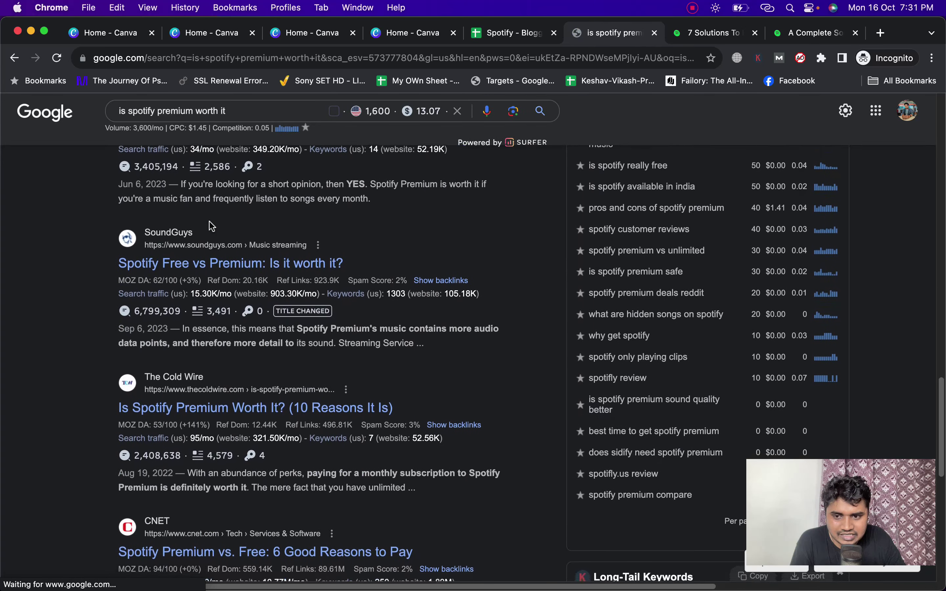
scroll(211, 227, down, 3)
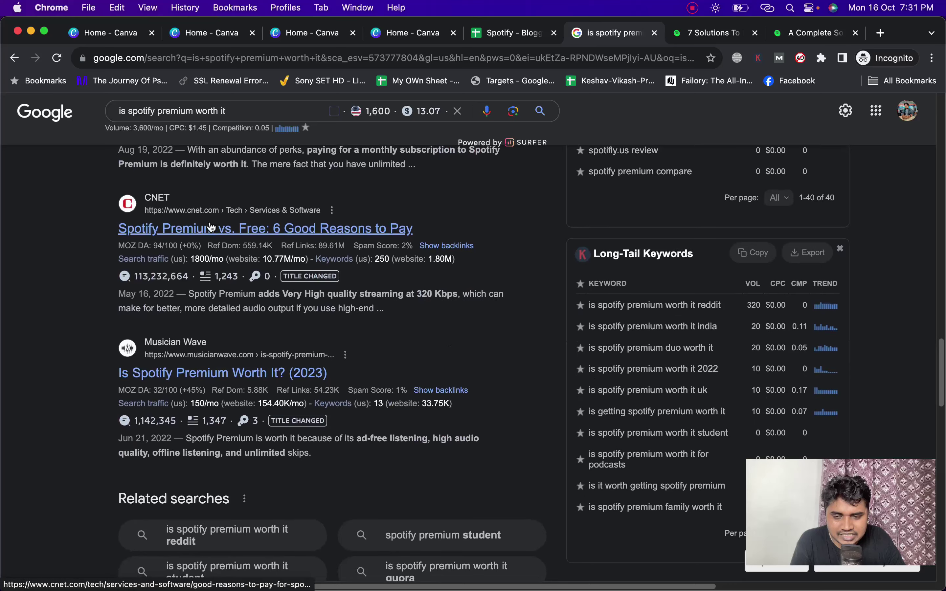
scroll(210, 228, down, 12)
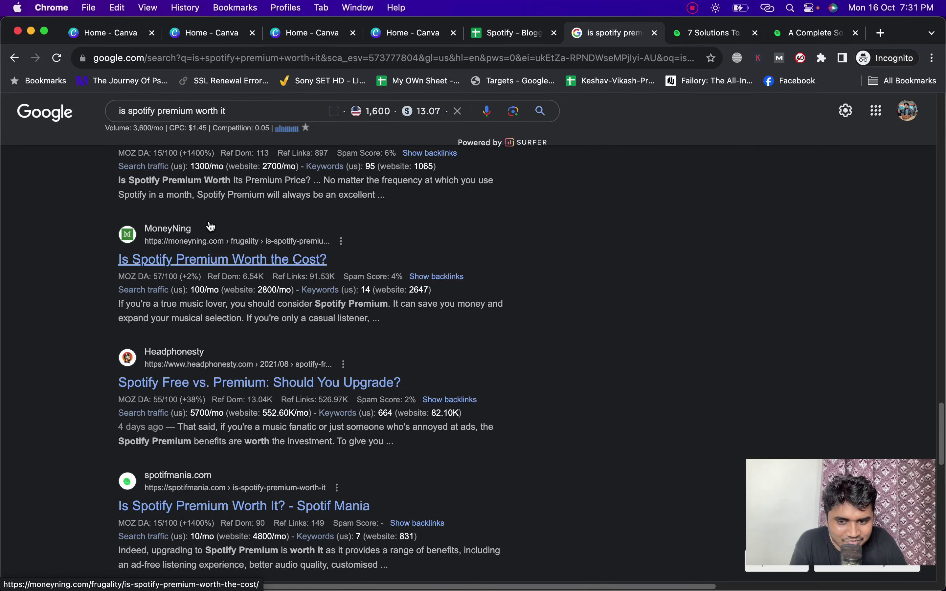
right_click(179, 497)
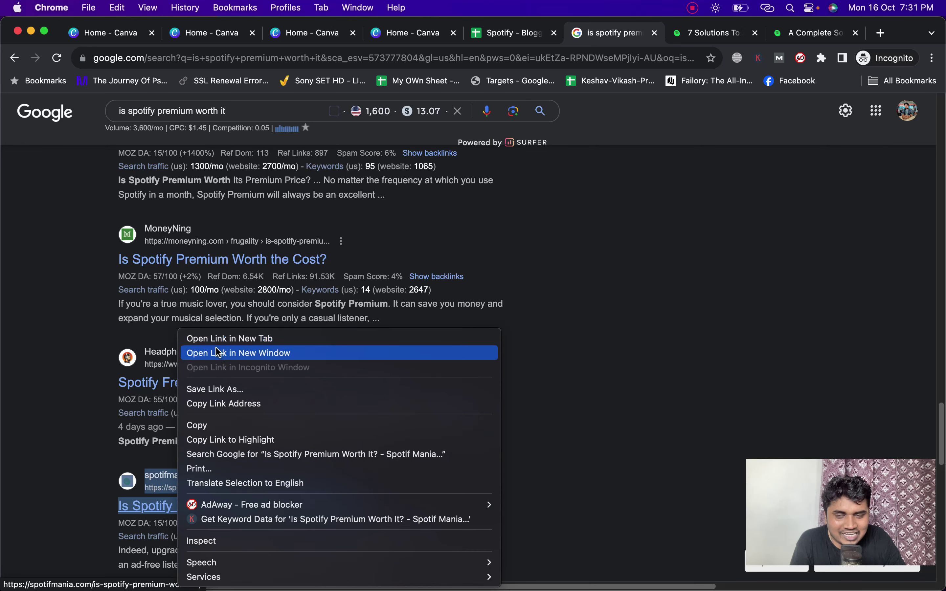
Copy the query "is spotify premium worth it" and search the keywords sheet for it.
click(254, 108)
key(super+a)
key(super+c)
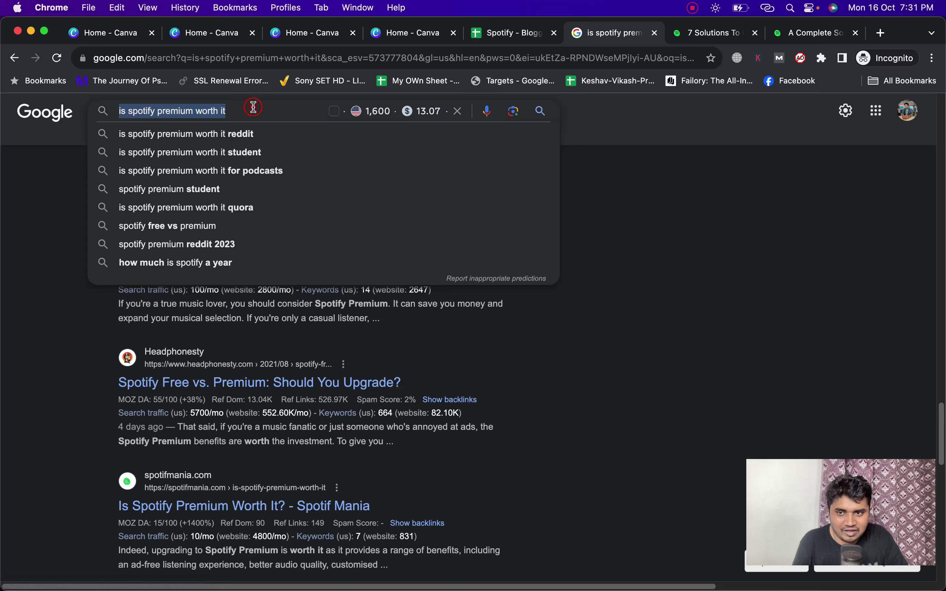
click(499, 34)
click(301, 573)
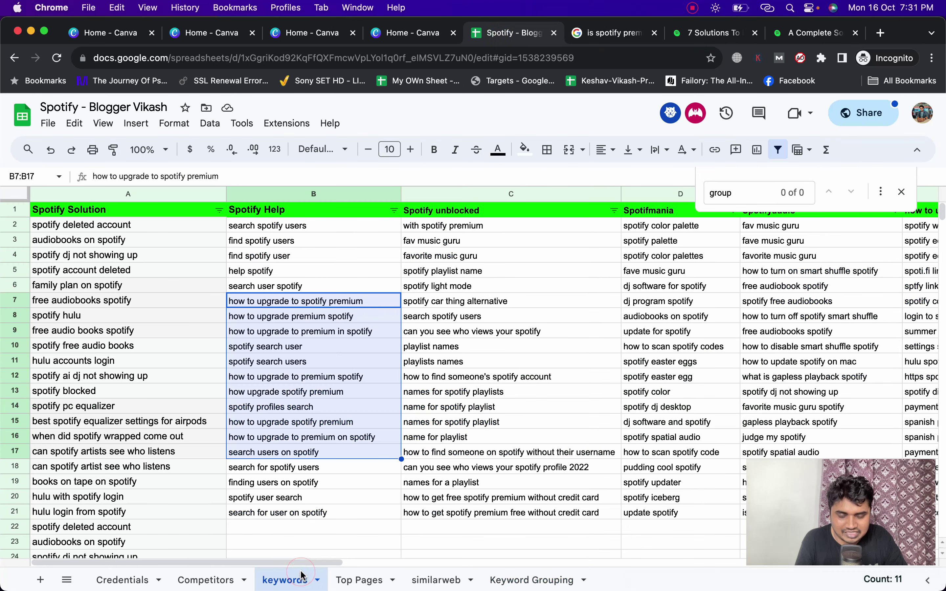
key(super+v)
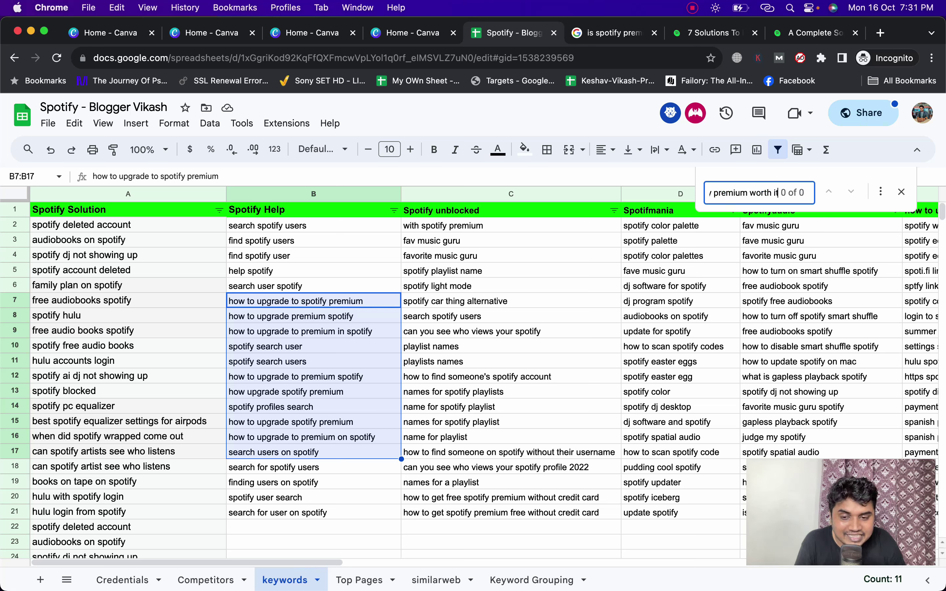
Paste "is spotify premium worth it" into cell C20 of the Keyword Grouping sheet and make it bold.
click(524, 573)
click(604, 472)
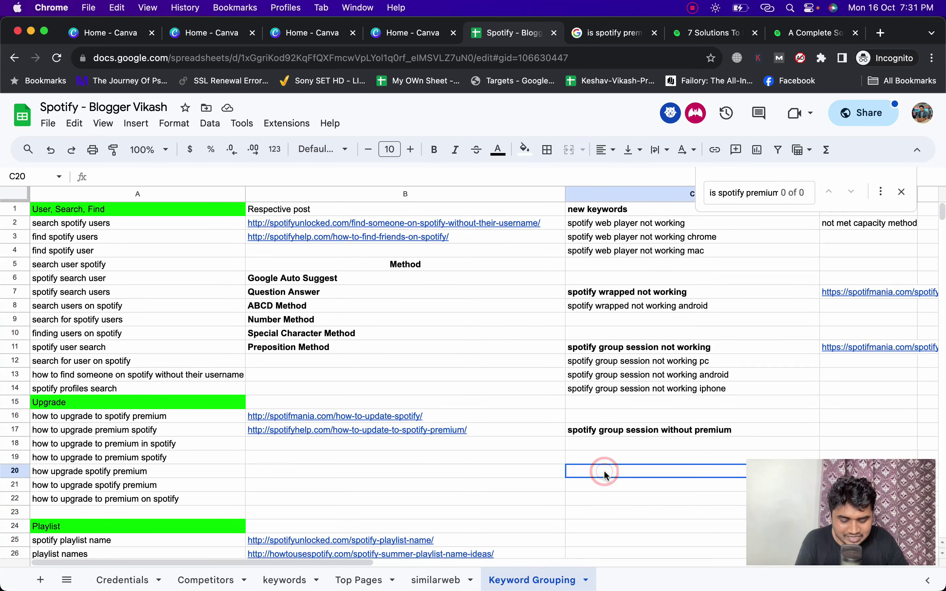
key(super+v)
key(super+b)
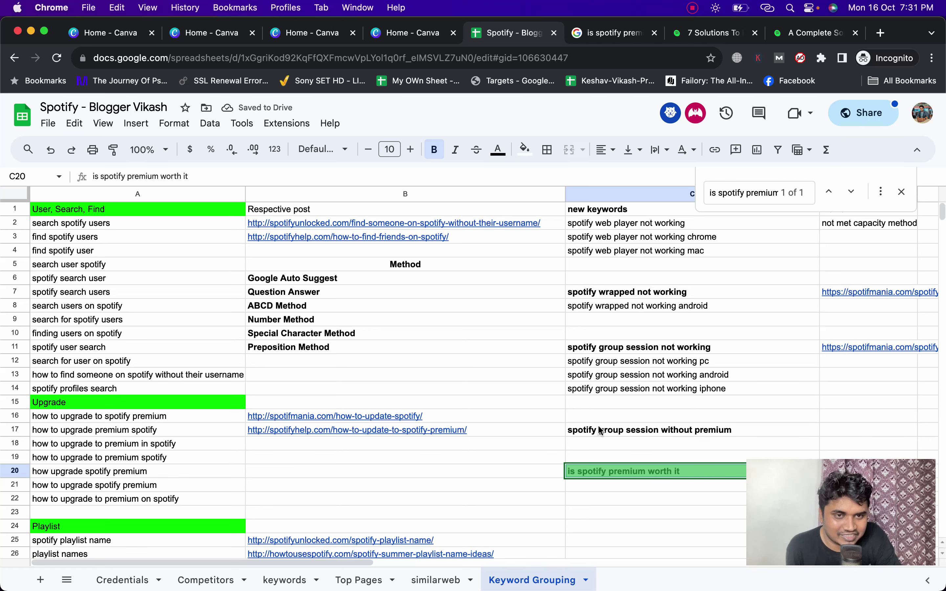
Open the SpotiBuzz article "Is Spotify Premium Worth It? Pros, Cons and Cost Analysis" from the Google results in a new tab.
key(ctrl+Tab)
scroll(591, 312, down, 2)
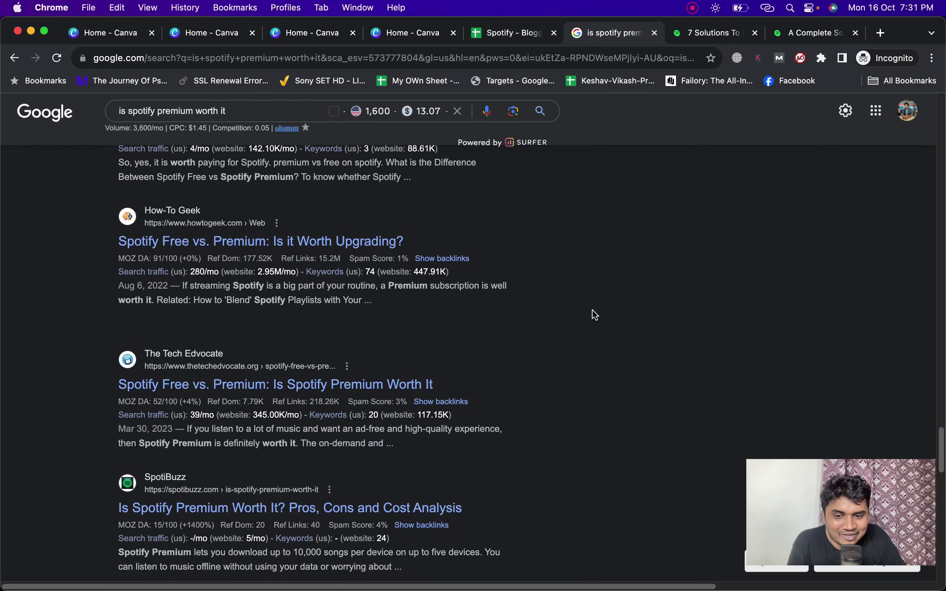
scroll(595, 312, down, 1)
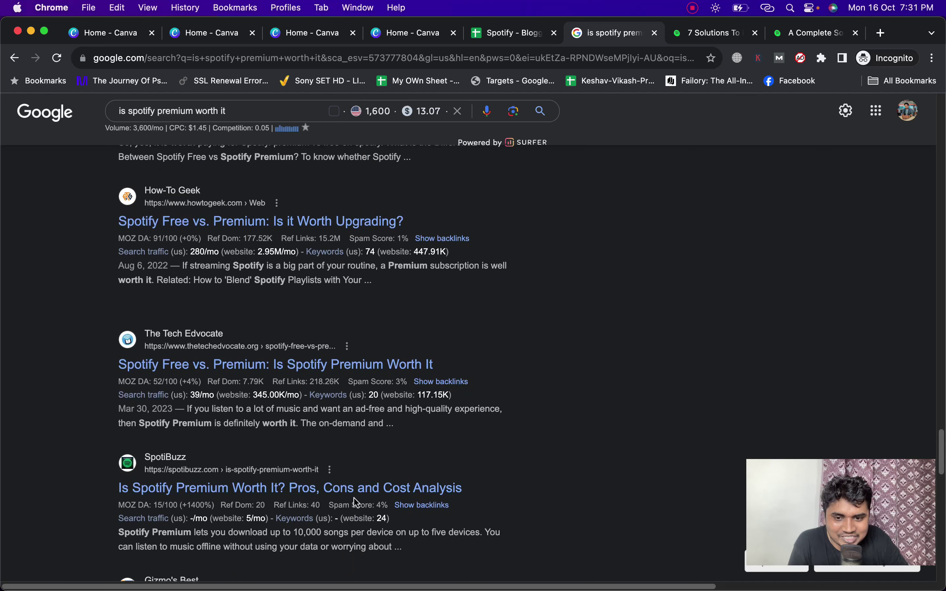
triple_click(358, 496)
right_click(355, 491)
click(401, 336)
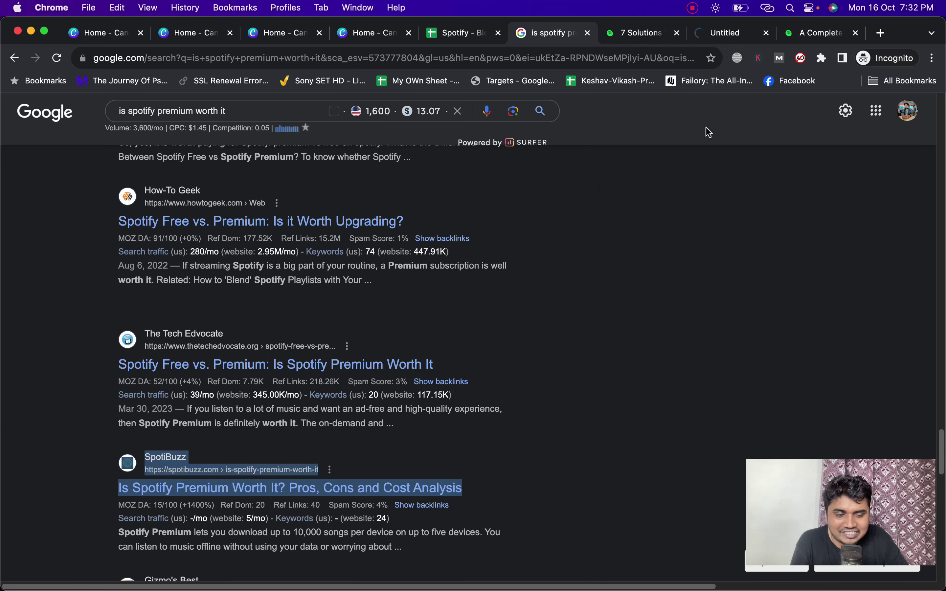
click(725, 37)
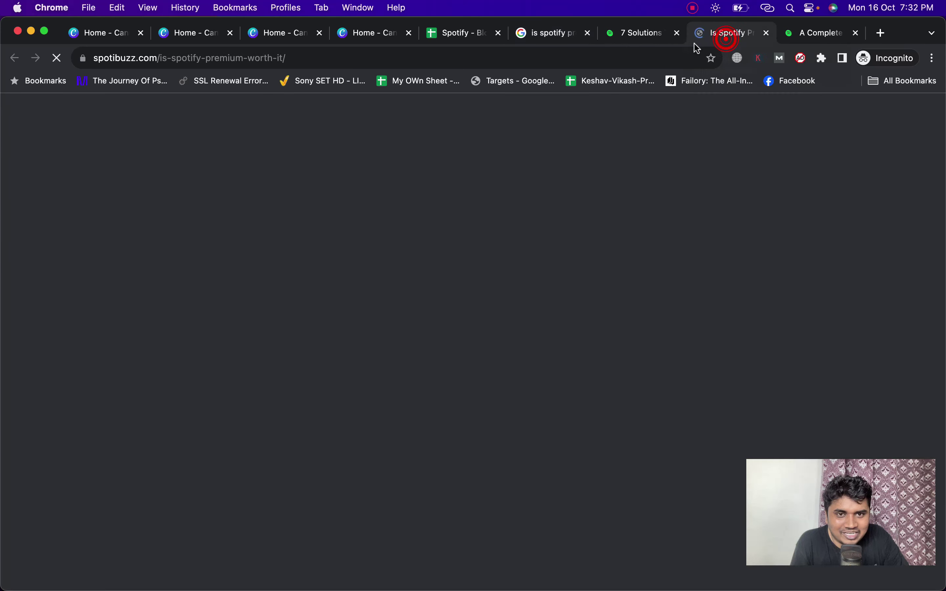
Examine the remaining Google results for "is spotify premium worth it", checking each site's authority and traffic metrics.
click(554, 39)
scroll(505, 304, down, 6)
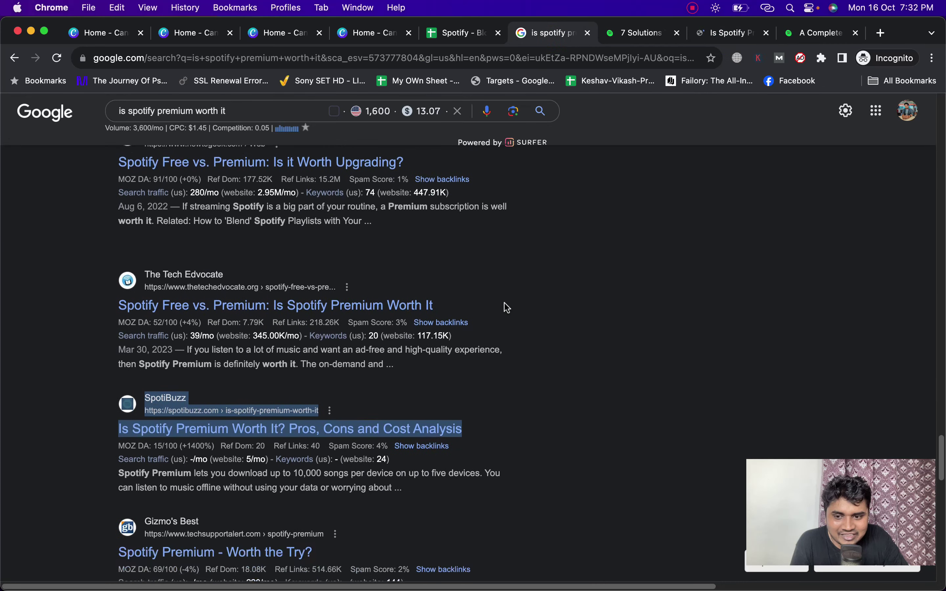
scroll(504, 302, down, 6)
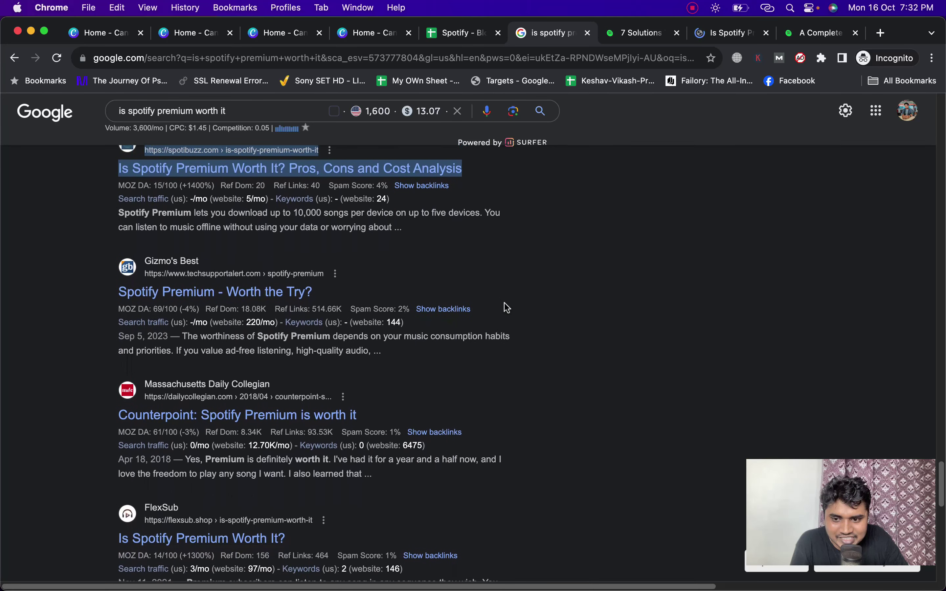
scroll(504, 307, down, 3)
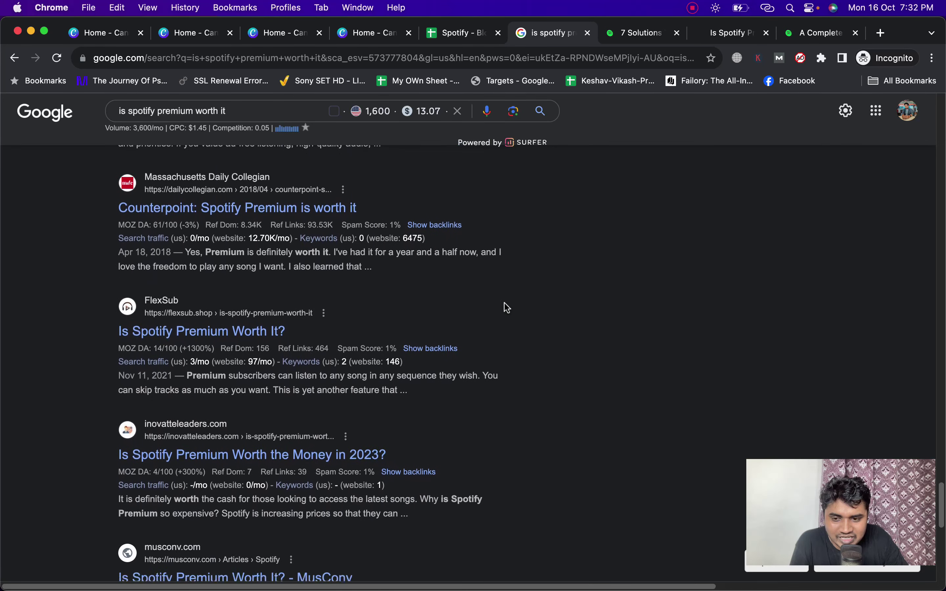
scroll(504, 303, down, 9)
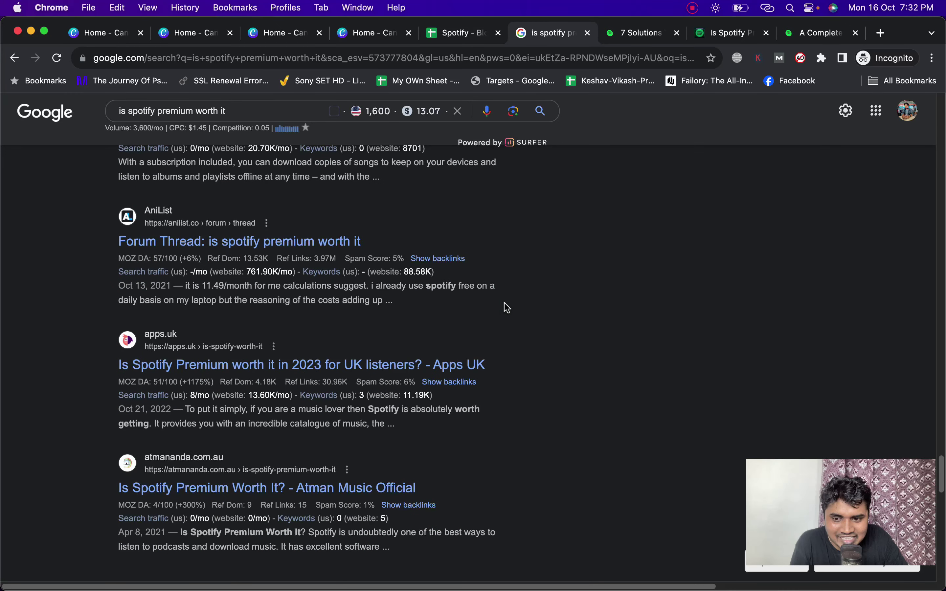
scroll(508, 308, down, 3)
scroll(508, 306, down, 9)
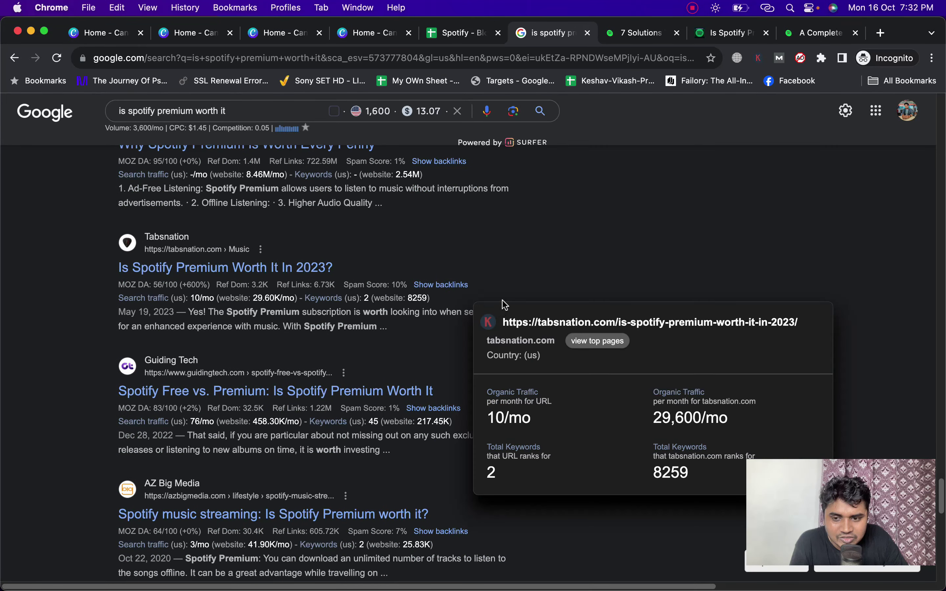
scroll(504, 304, down, 5)
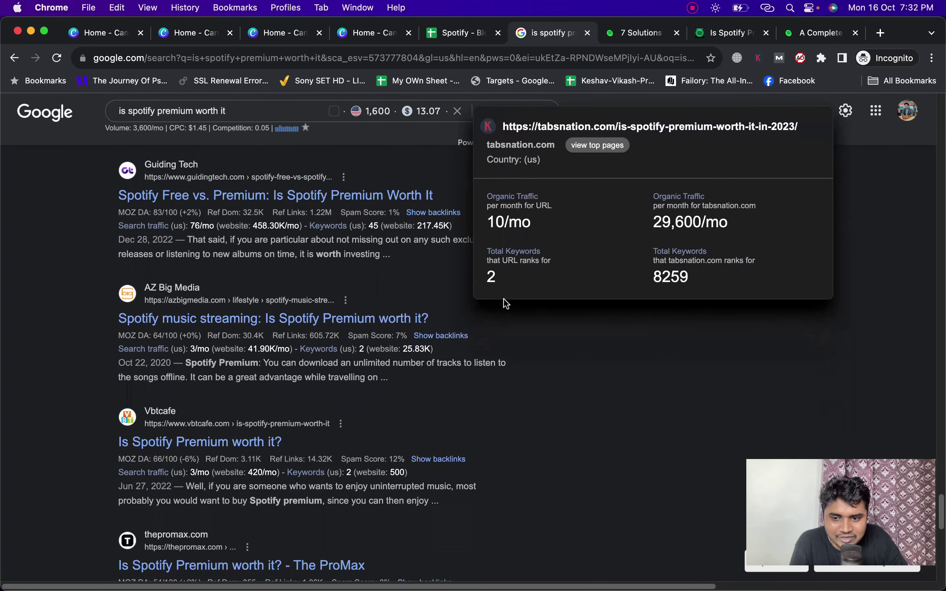
scroll(507, 304, down, 1)
scroll(503, 302, up, 2)
click(709, 36)
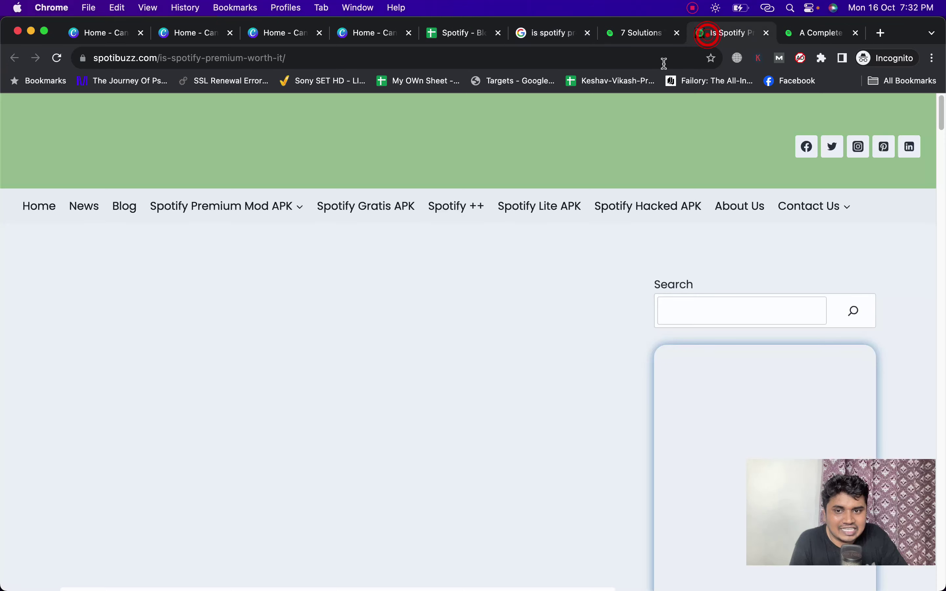
scroll(337, 174, down, 10)
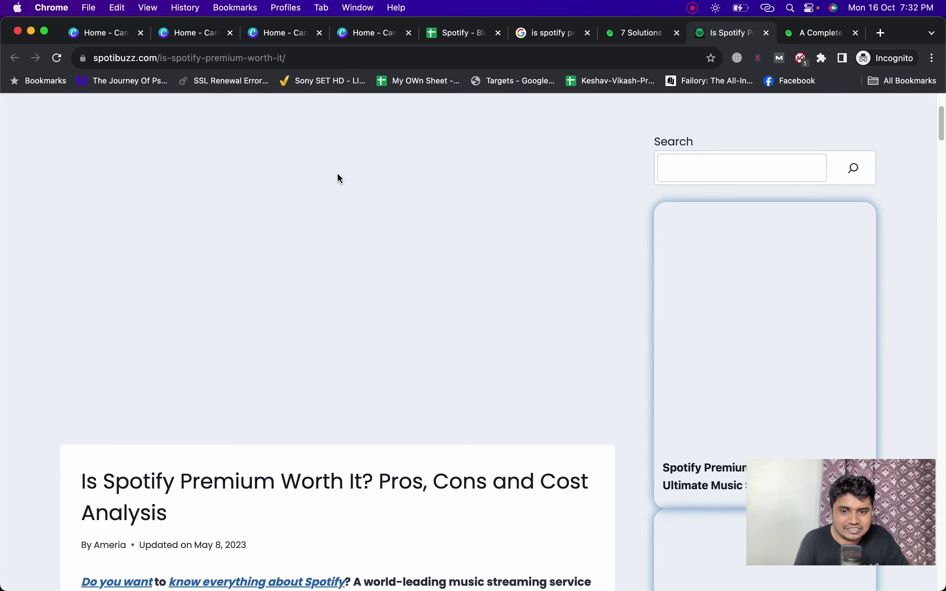
scroll(337, 174, up, 10)
click(391, 57)
key(super+c)
click(447, 35)
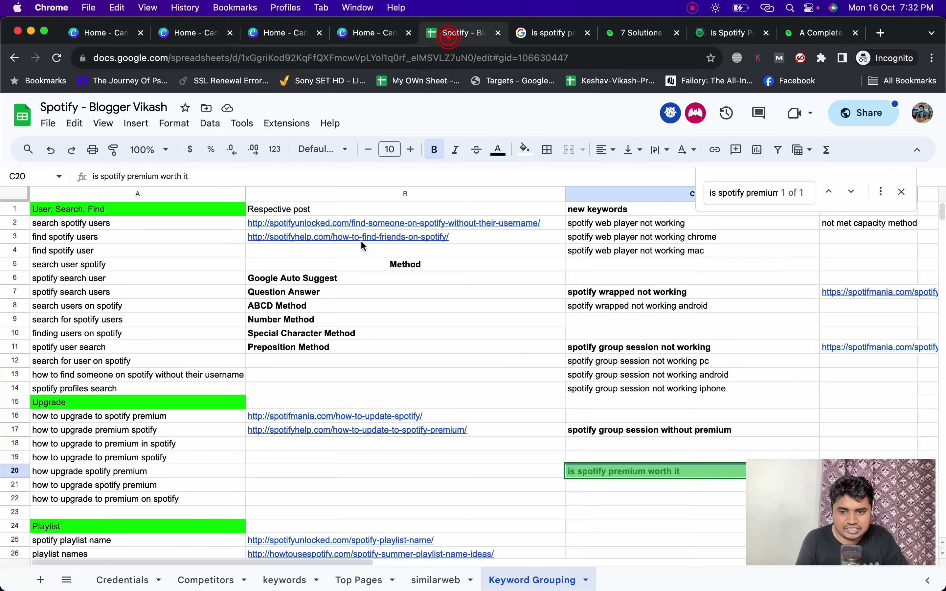
click(183, 581)
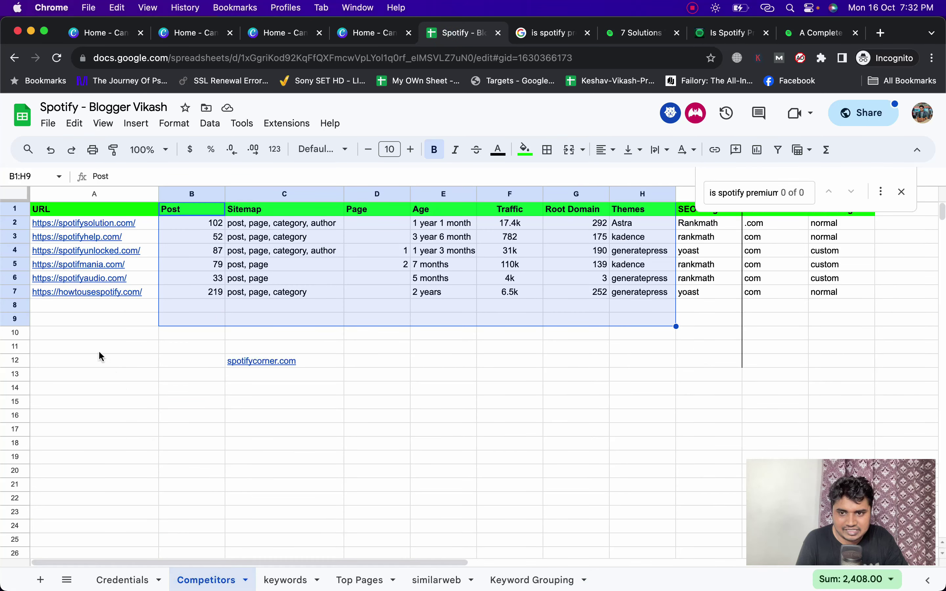
click(74, 307)
key(super+v)
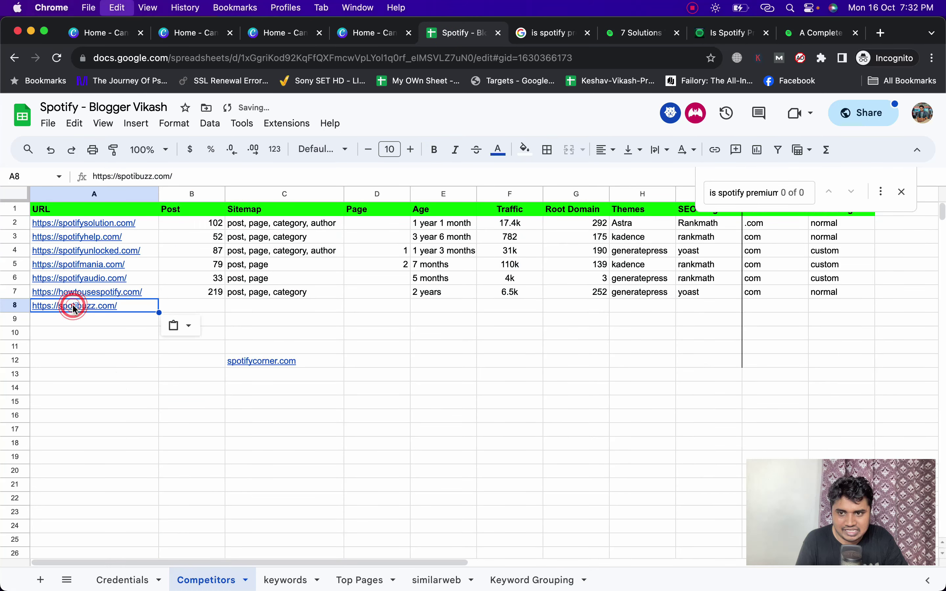
Return to the SpotiBuzz article and open the site's post sitemap to check how many posts it has.
click(788, 35)
click(735, 38)
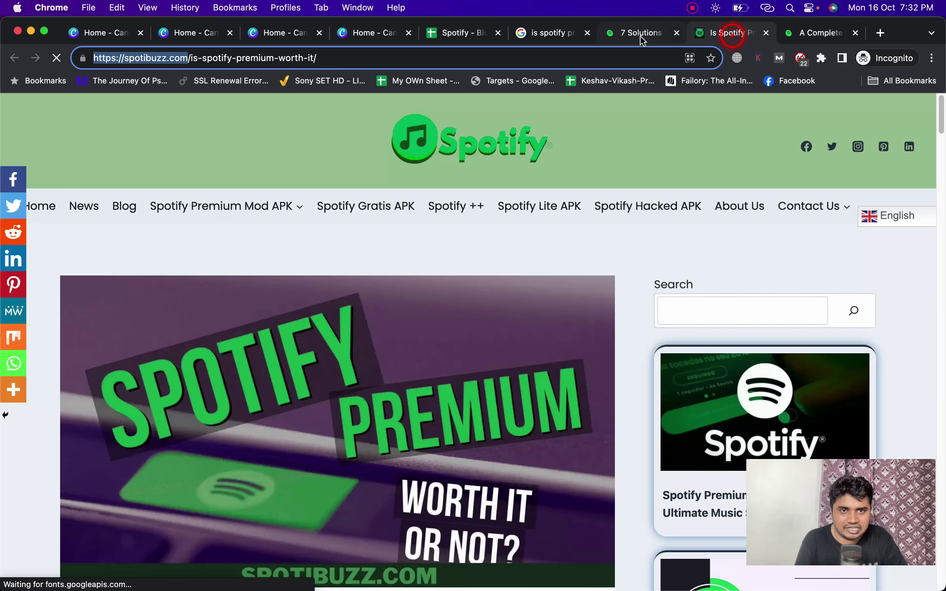
click(641, 34)
click(589, 63)
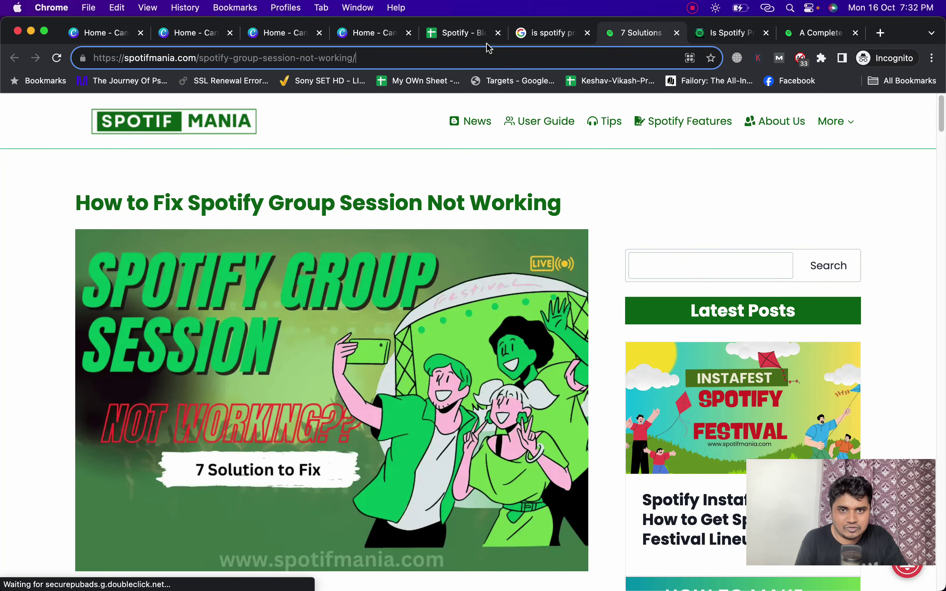
click(812, 33)
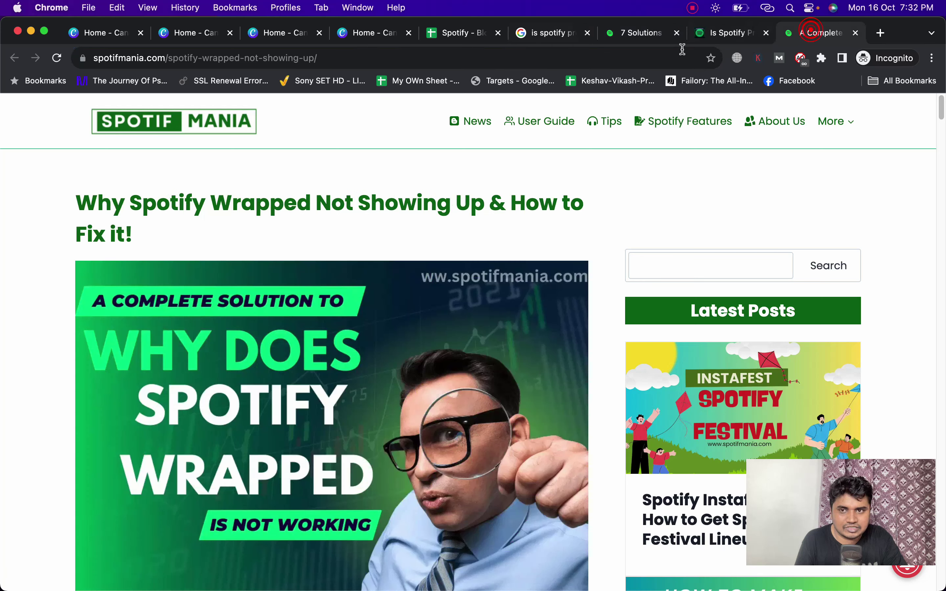
click(712, 39)
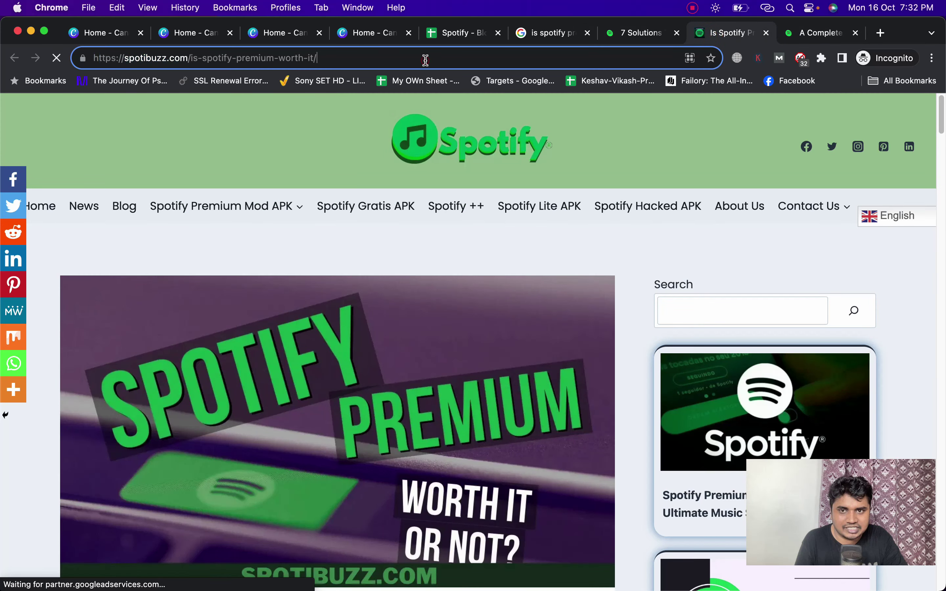
drag(352, 59, 203, 59)
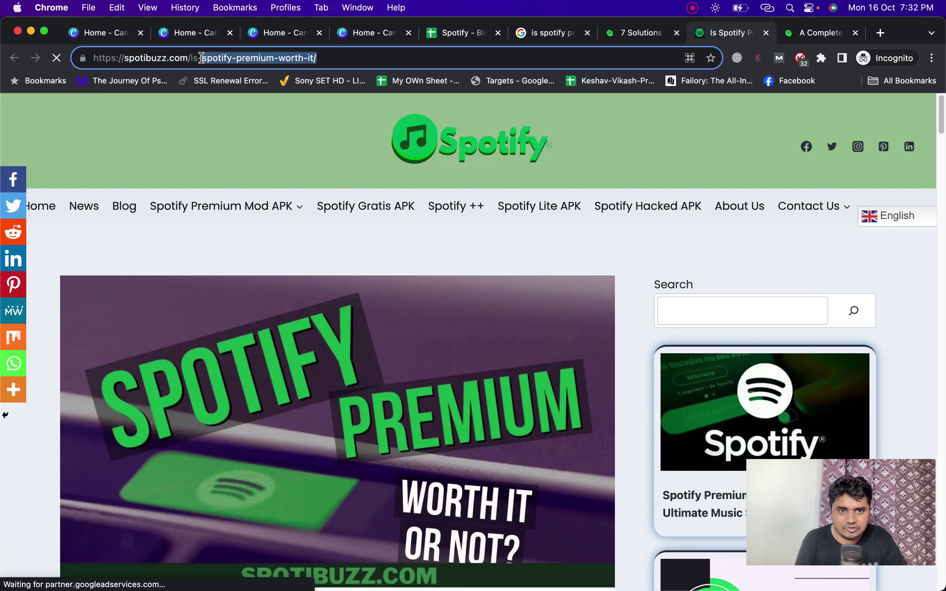
key(BackSpace)
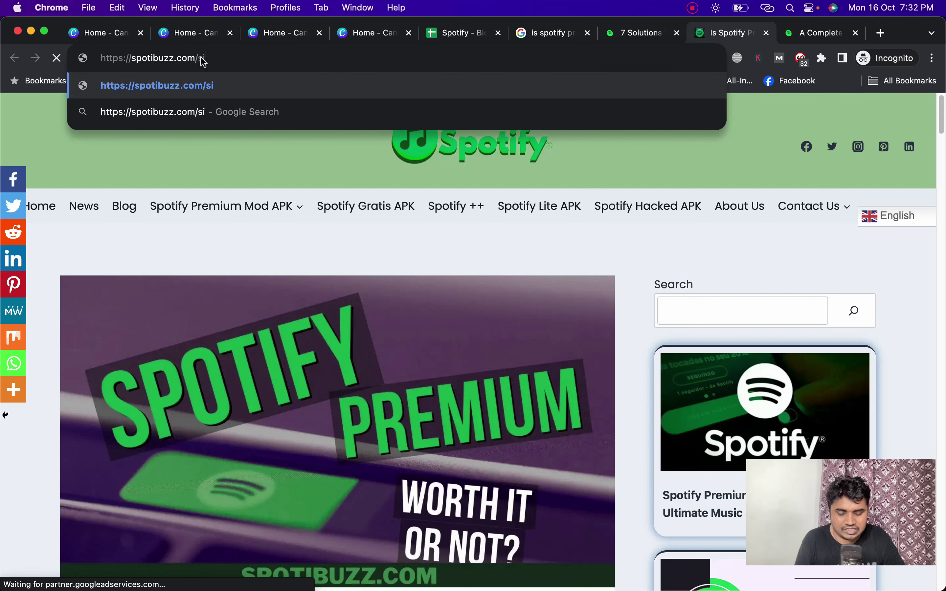
text(sitem)
key(Return)
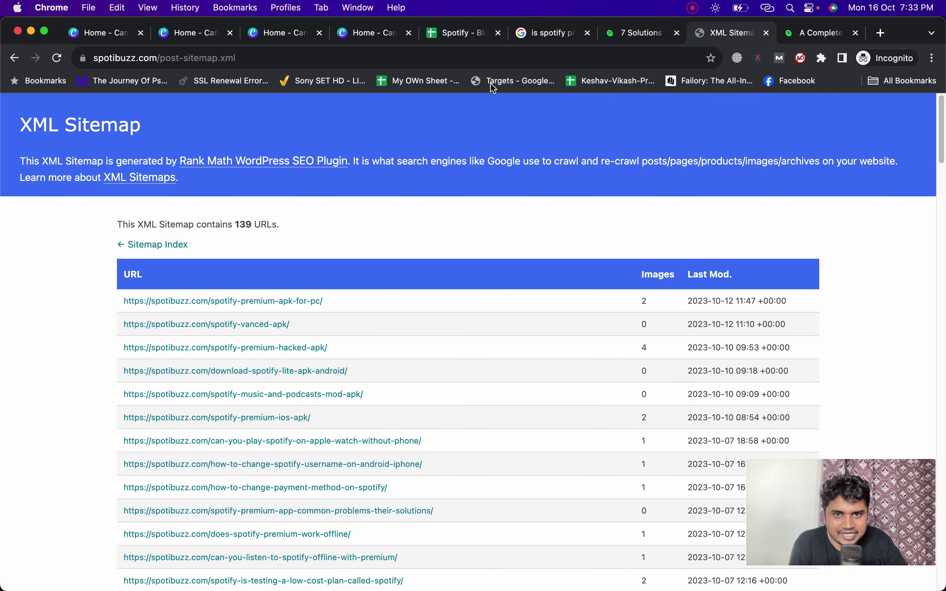
Enter 139 as the post count for spotibuzz.com in cell B8 of the Competitors sheet.
click(463, 35)
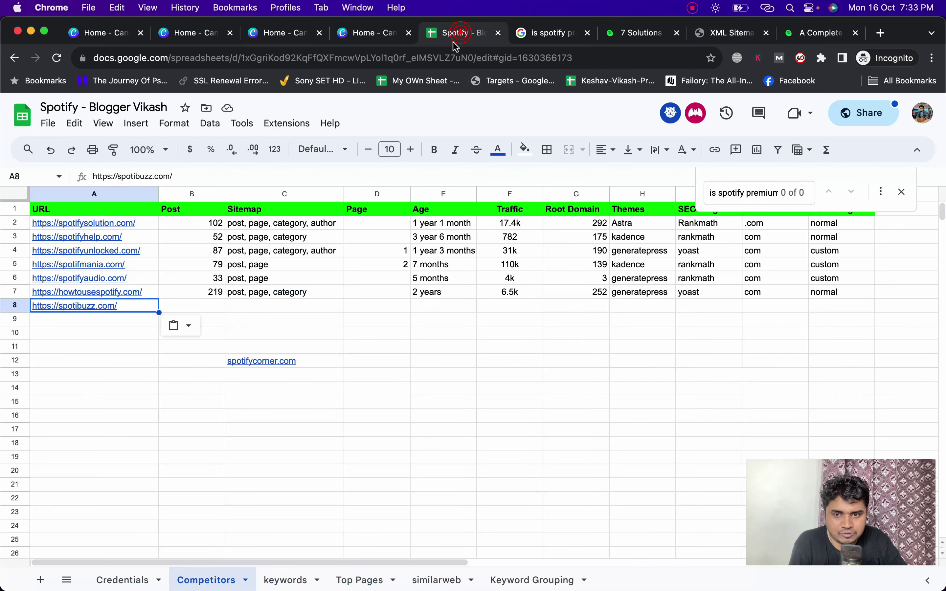
click(214, 306)
double_click(213, 306)
text(139)
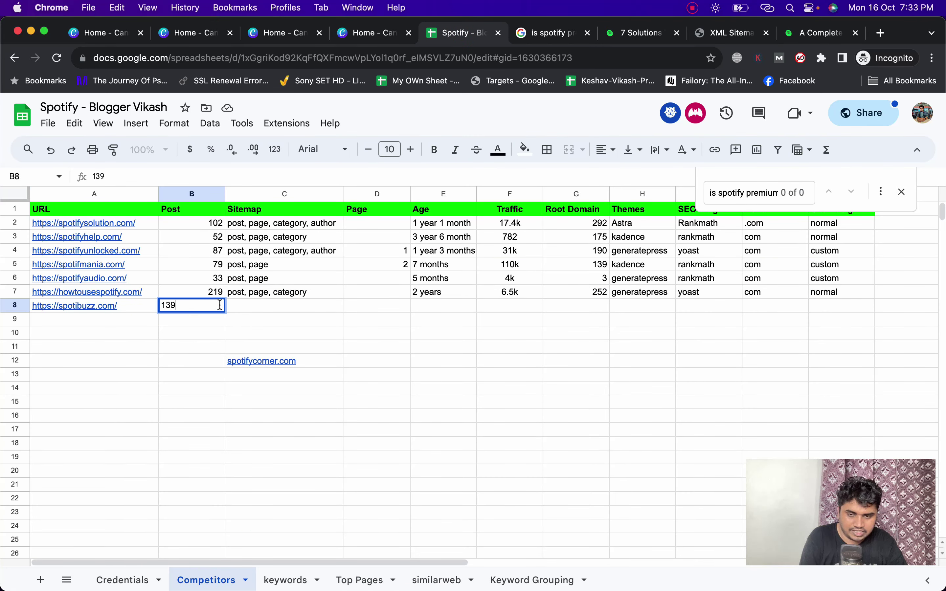
key(Return)
Replace the Google query with "can spotify" to bring up its auto-suggested keywords.
click(549, 33)
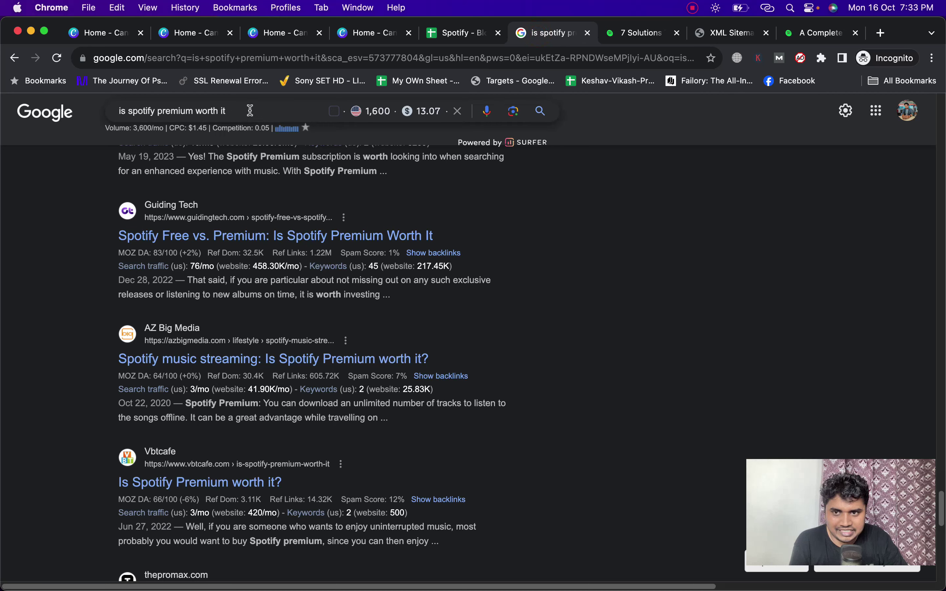
drag(250, 111, 118, 111)
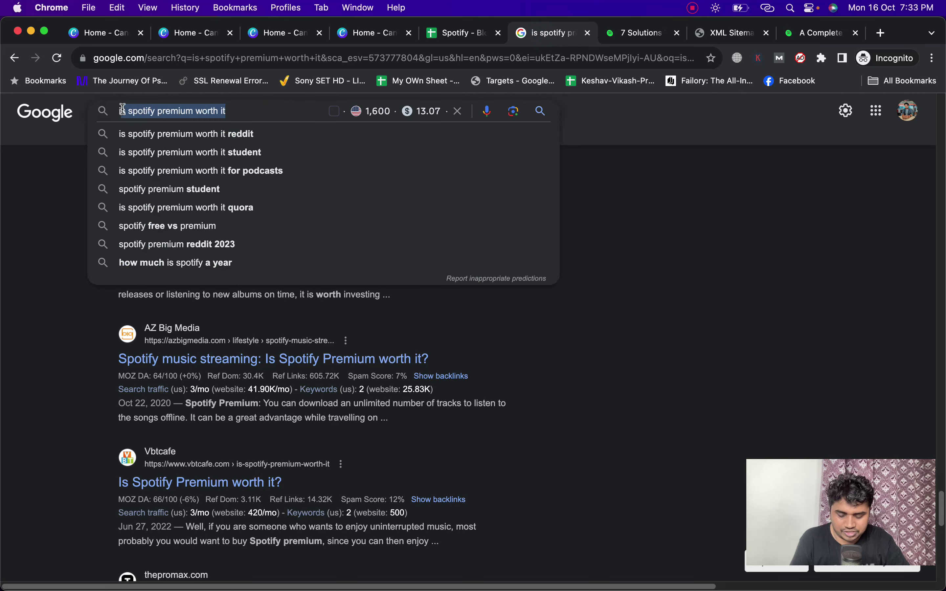
text(ispo)
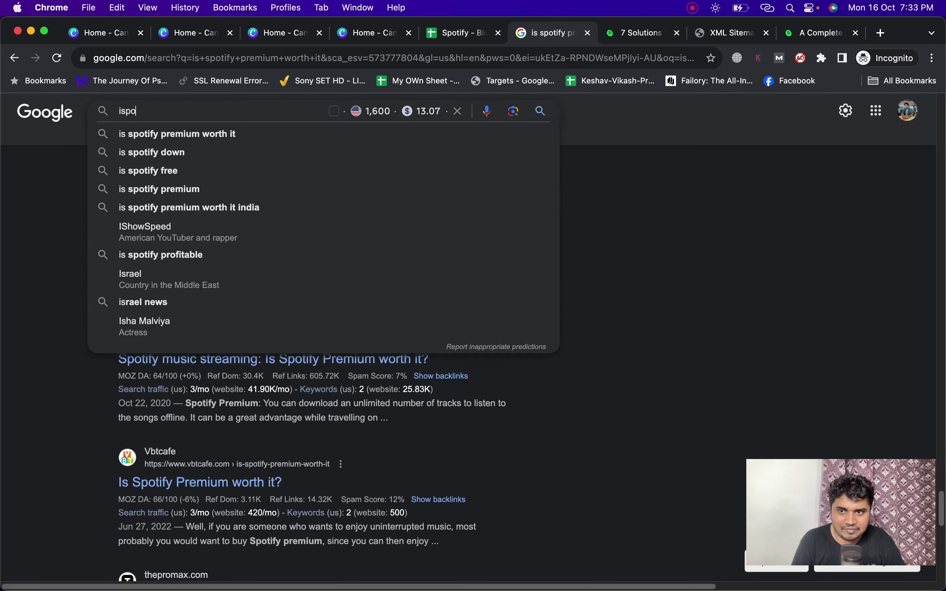
key(super+a)
key(BackSpace)
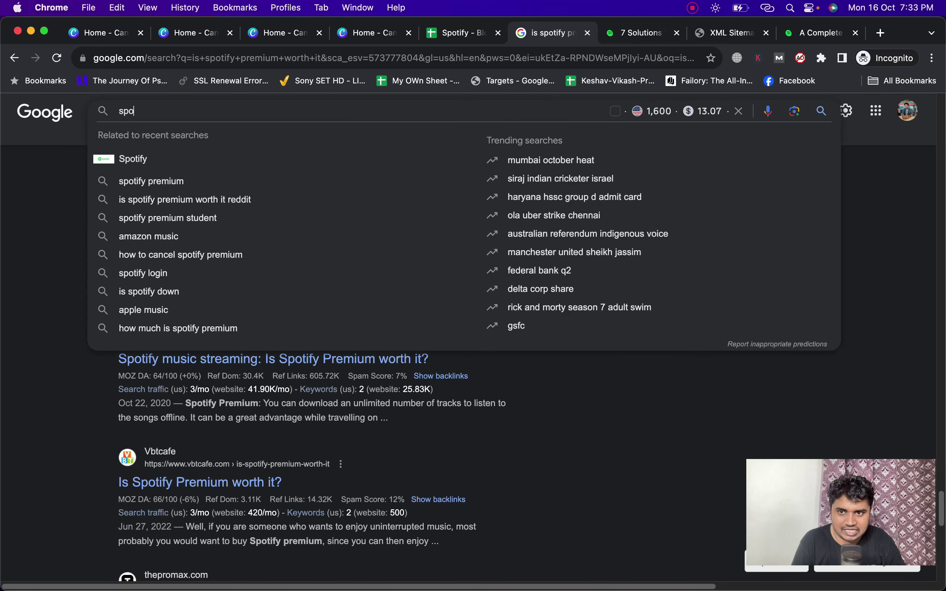
text(spotify)
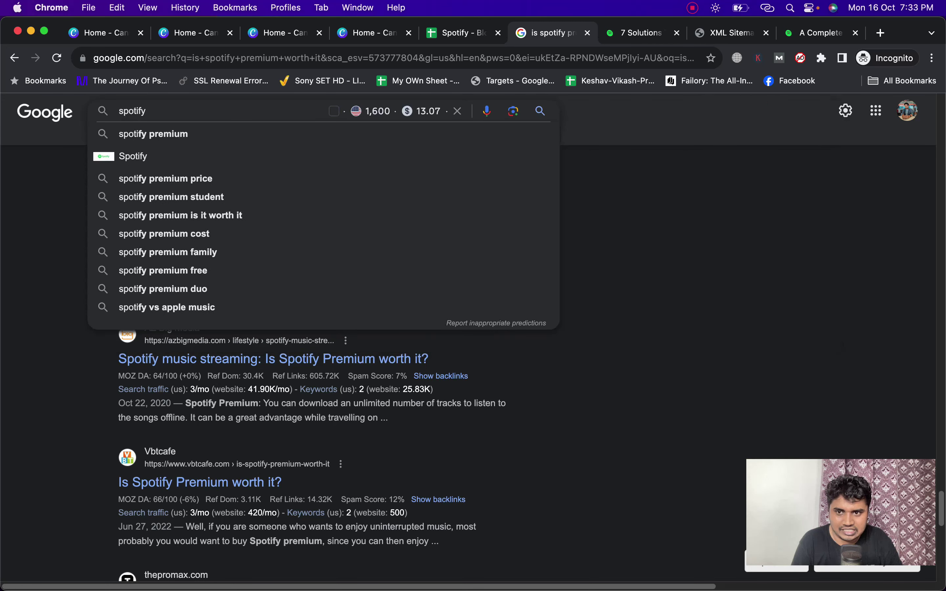
key(super+Left)
text(can)
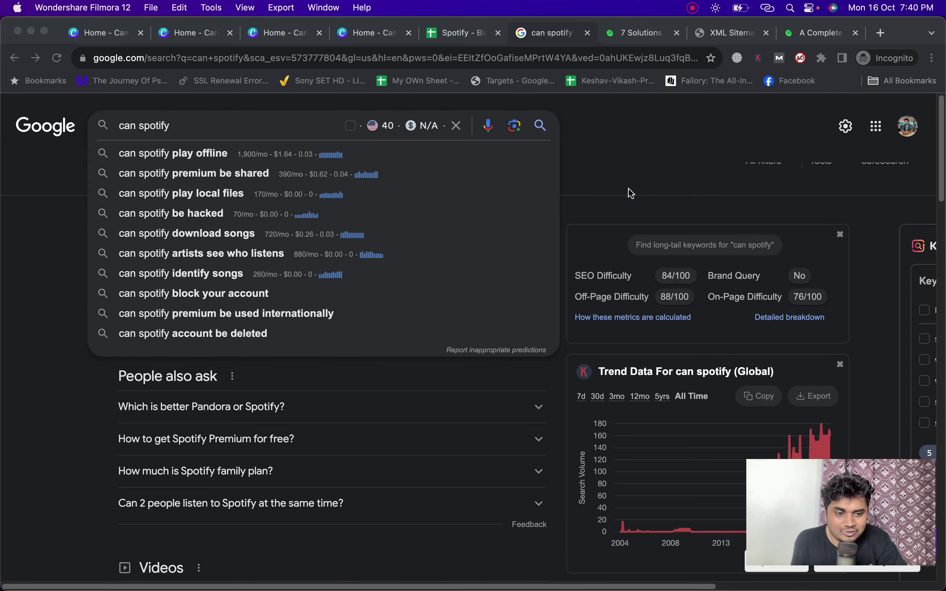
click(179, 128)
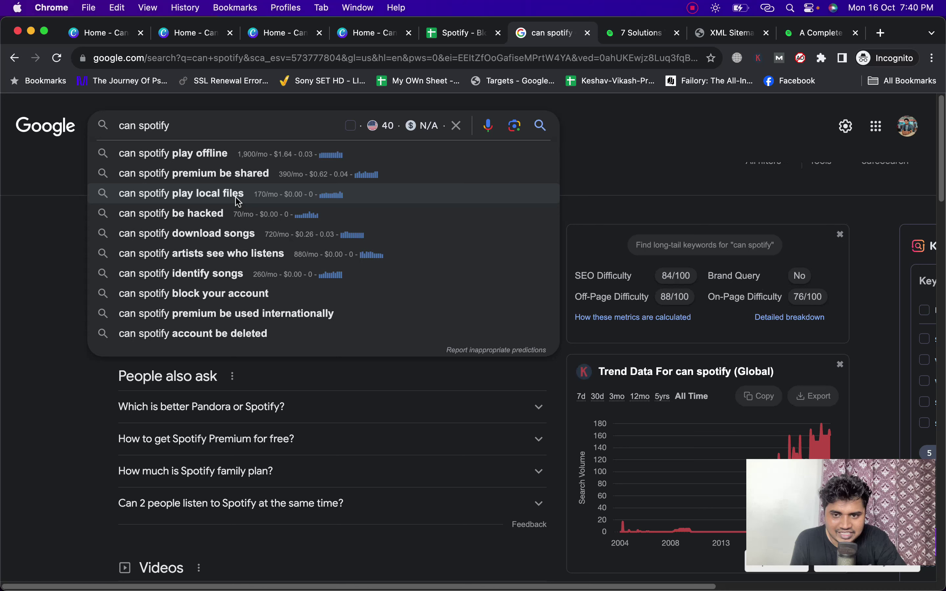
Search for the suggestion "can spotify play offline" and examine the ranking sites' authority and traffic metrics for weak competitors.
click(212, 155)
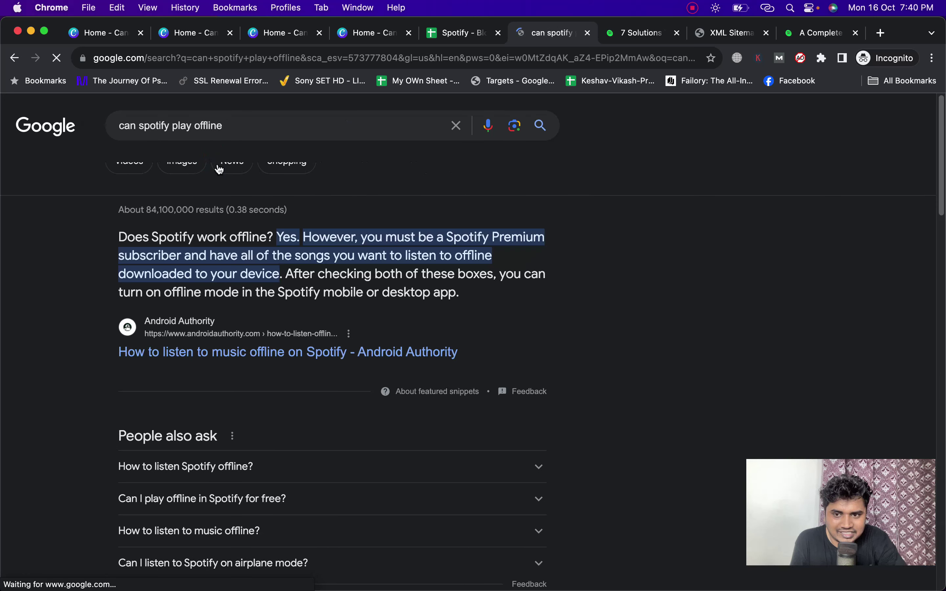
scroll(348, 268, down, 5)
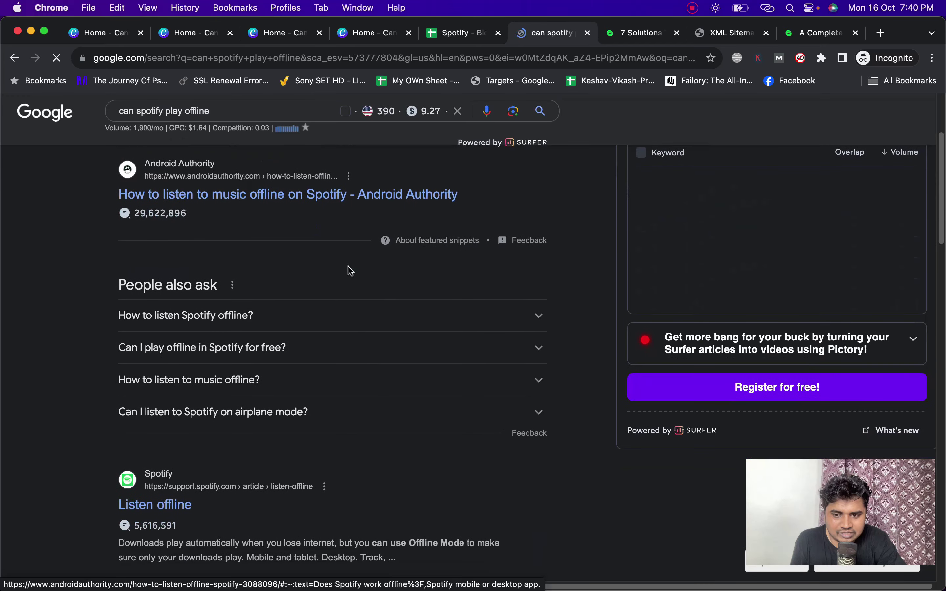
scroll(351, 270, down, 6)
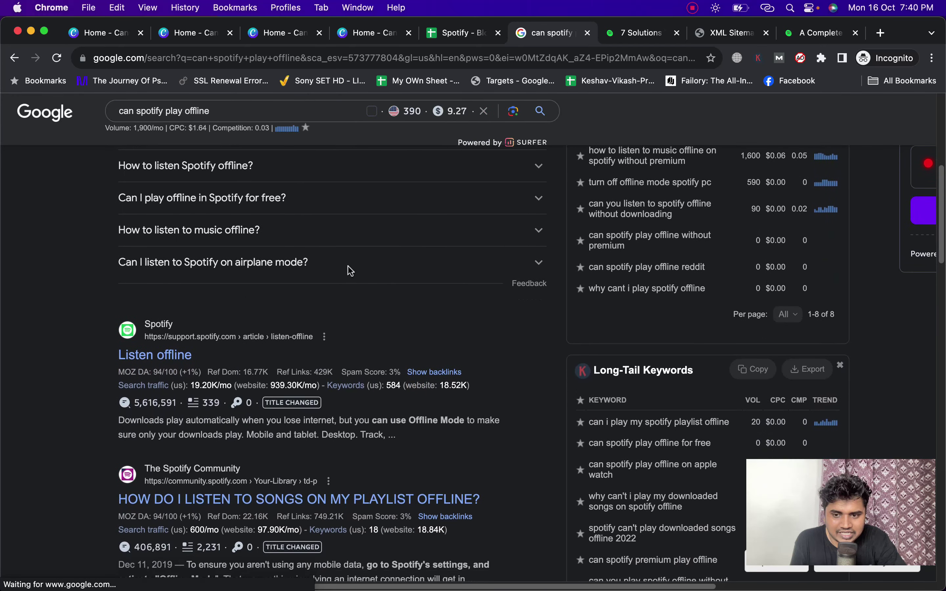
scroll(351, 269, down, 1)
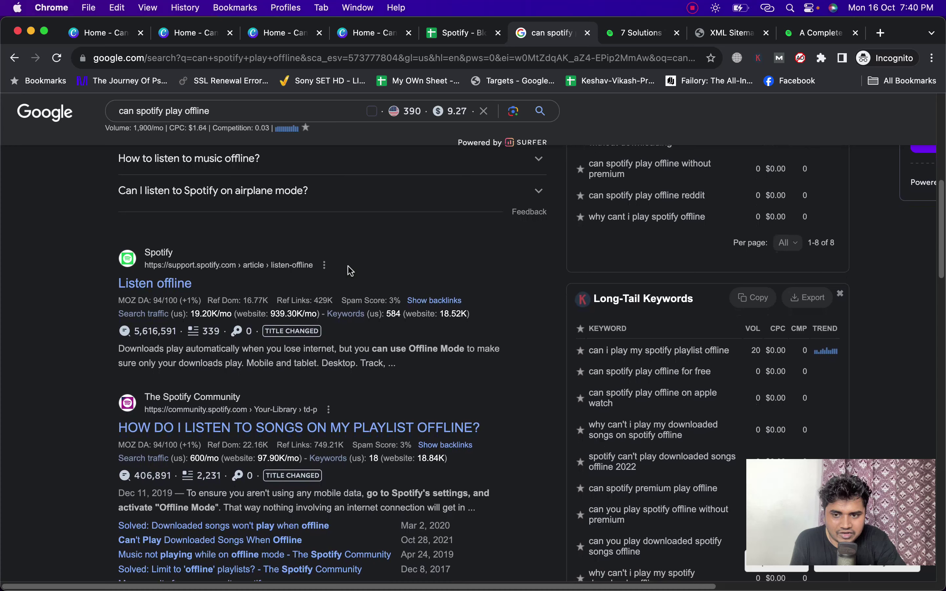
scroll(350, 269, down, 15)
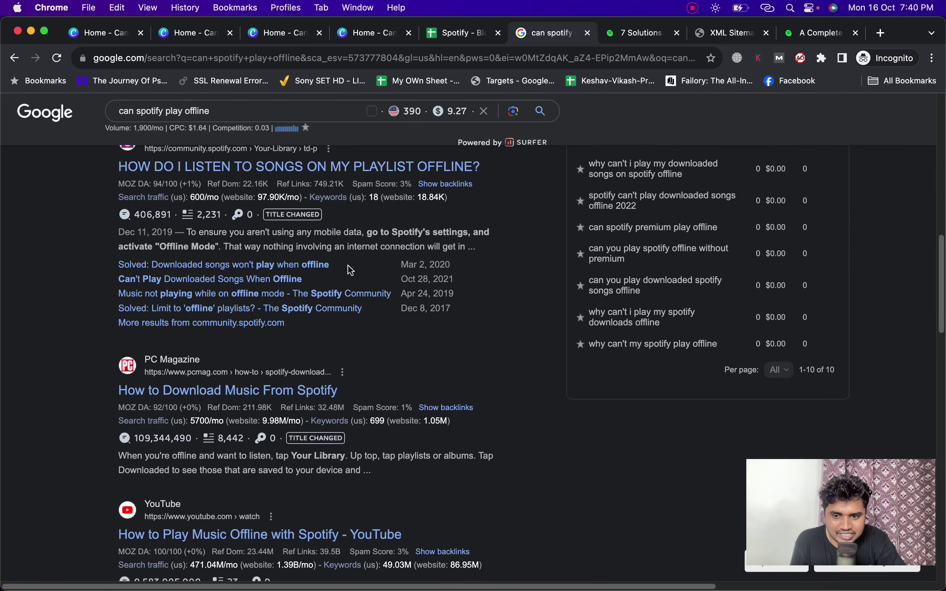
scroll(465, 294, down, 13)
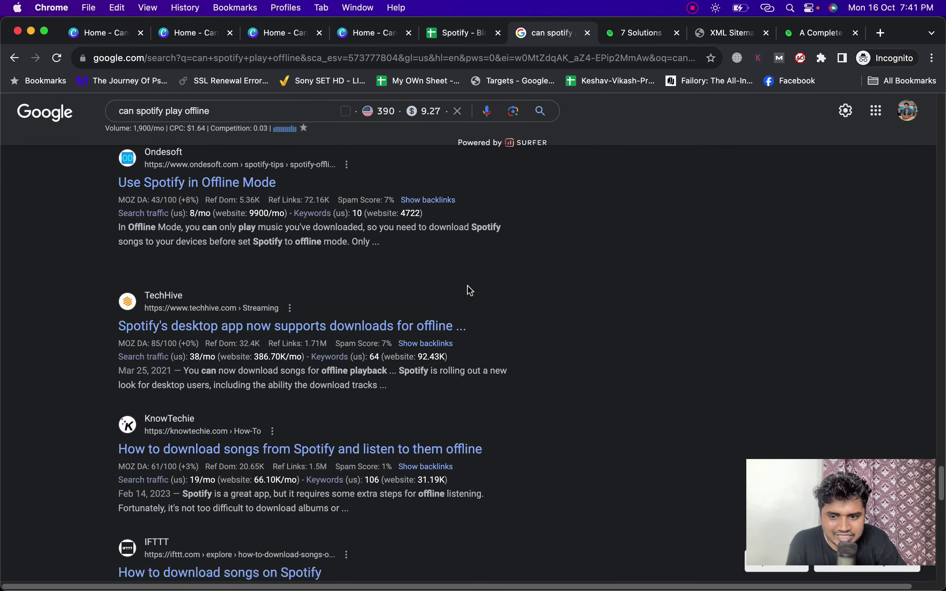
scroll(468, 288, down, 8)
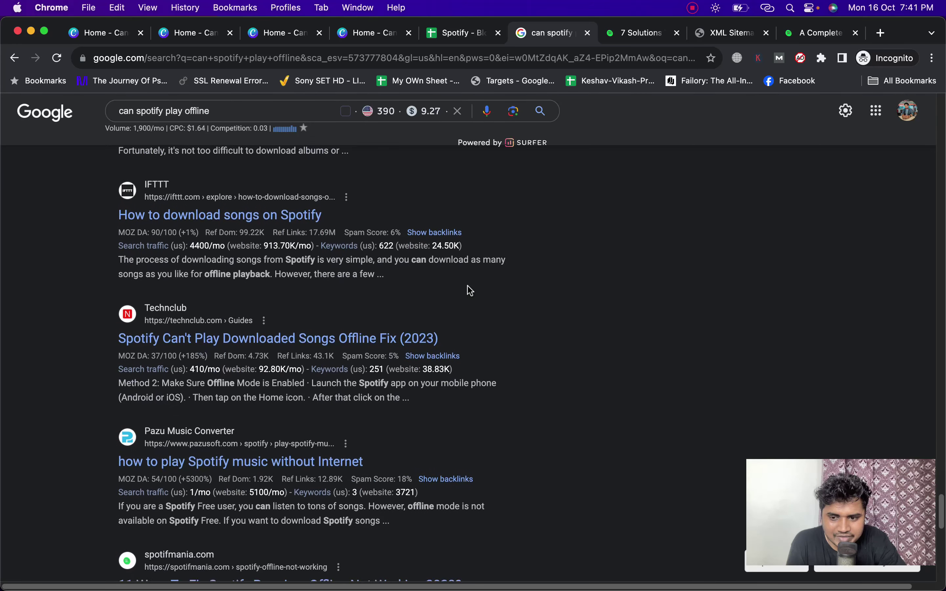
scroll(471, 291, down, 6)
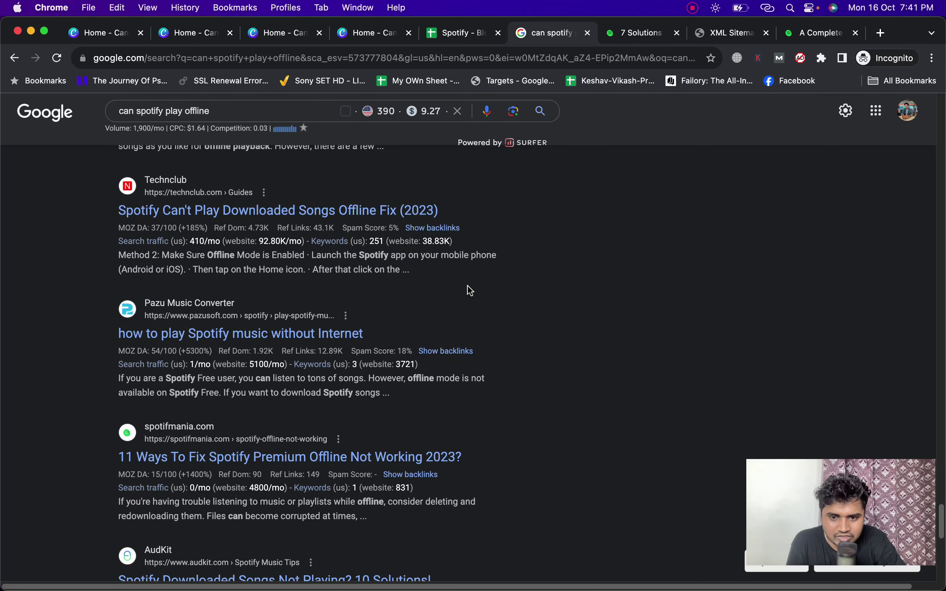
Examine the authority and traffic metrics of the remaining lower-ranked results for "can spotify play offline".
scroll(406, 436, down, 15)
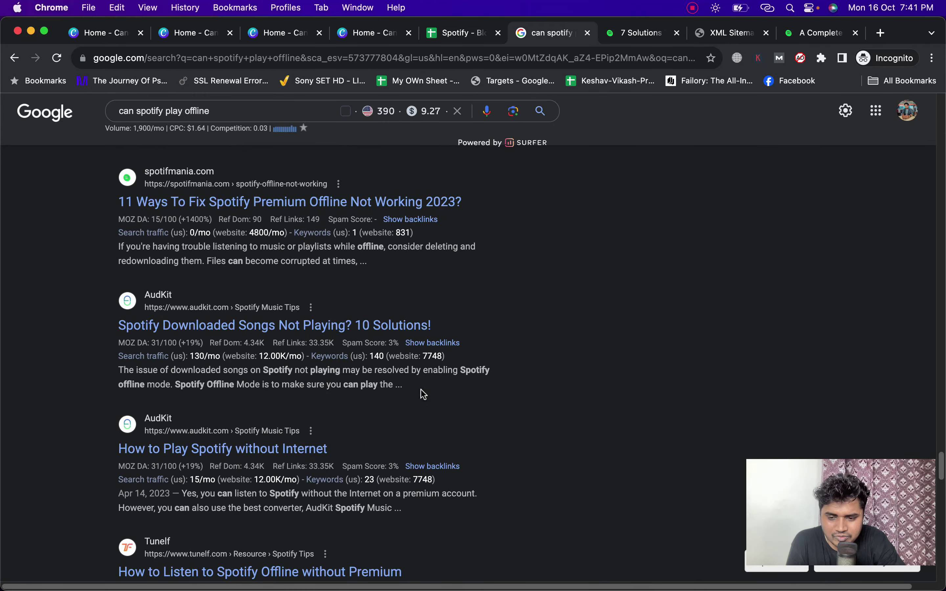
scroll(421, 389, down, 6)
scroll(372, 385, down, 20)
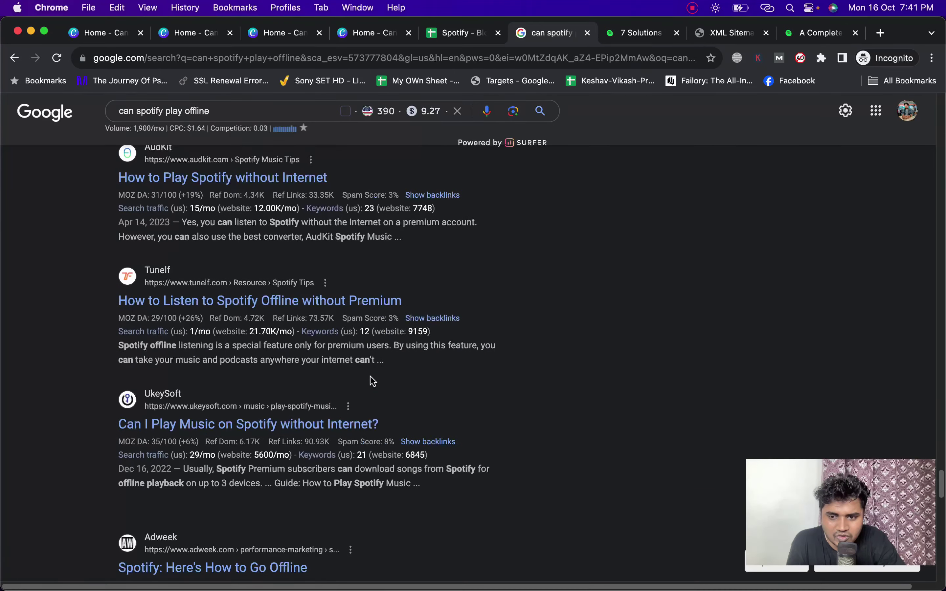
key(Home)
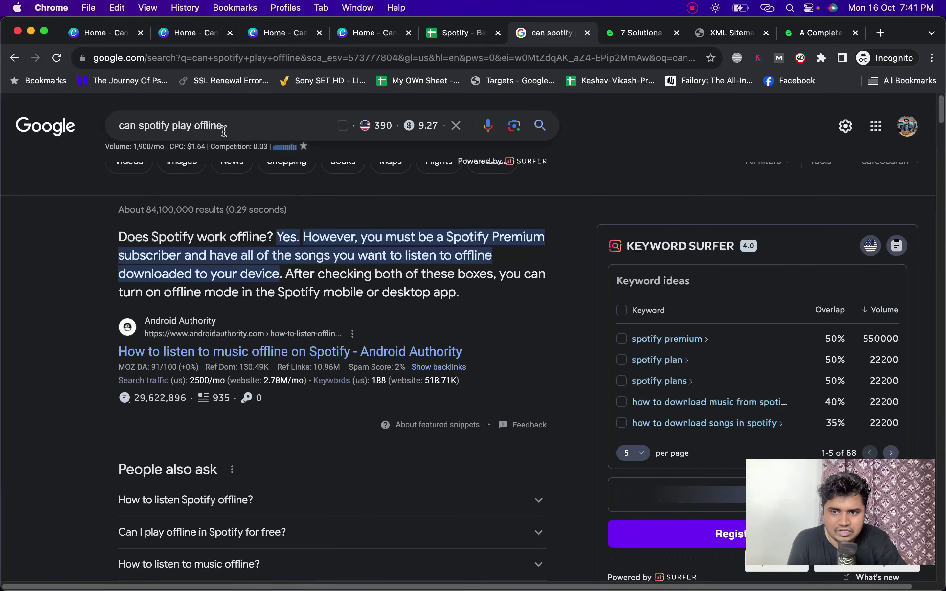
Search for the suggestion "how to listen to music offline on spotify without premium" and check the first page of results for weak competitors.
click(229, 123)
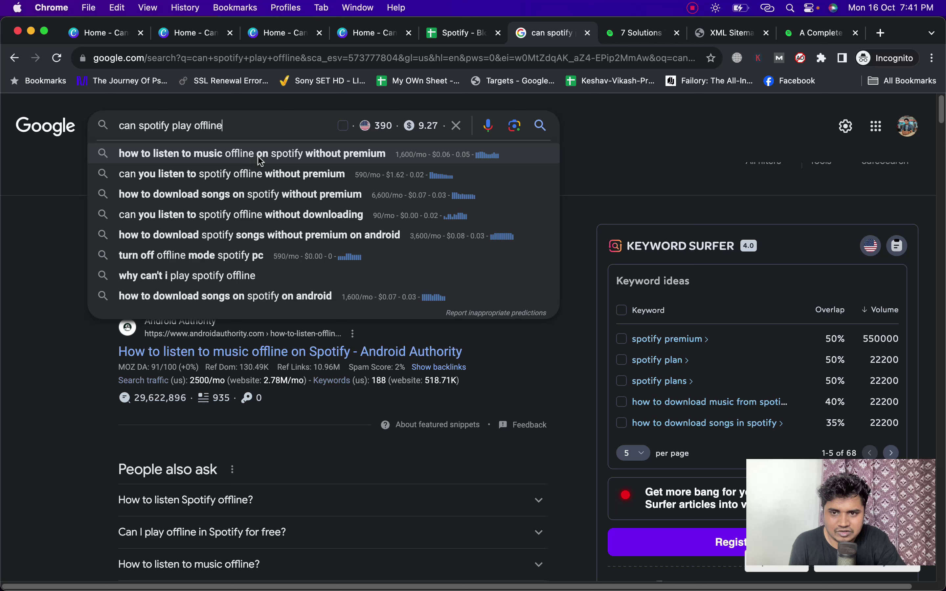
click(303, 157)
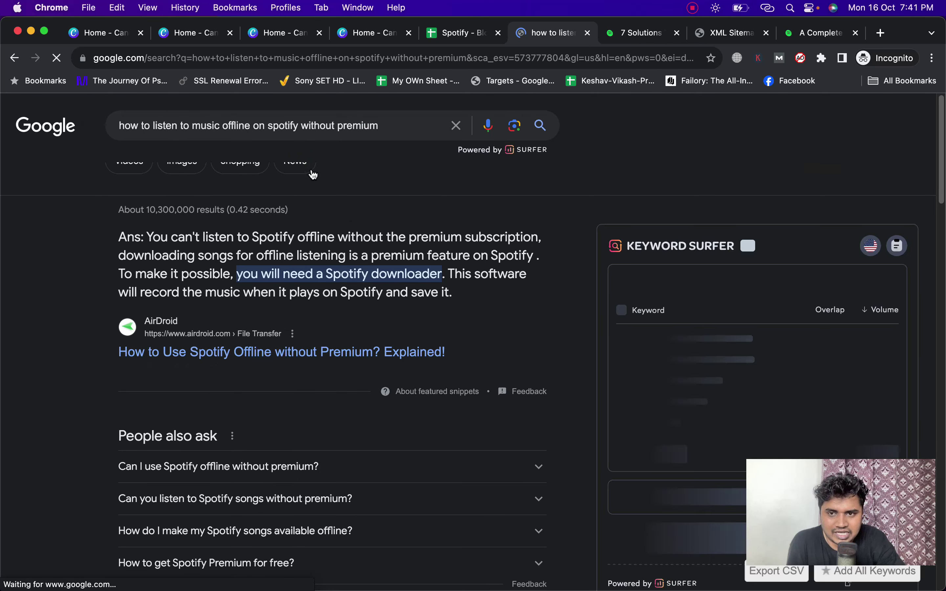
scroll(385, 233, down, 10)
scroll(385, 234, down, 15)
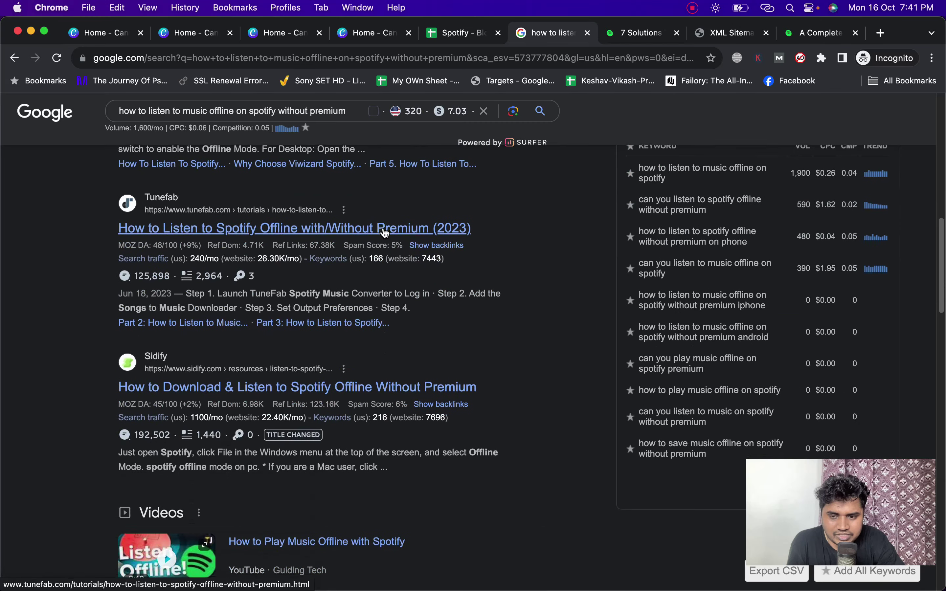
scroll(385, 231, down, 10)
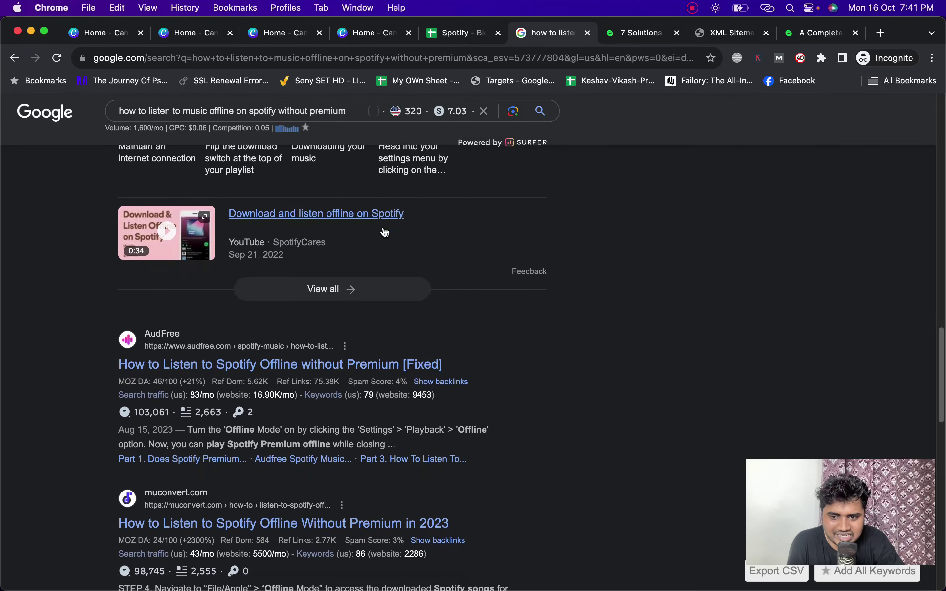
scroll(385, 232, down, 5)
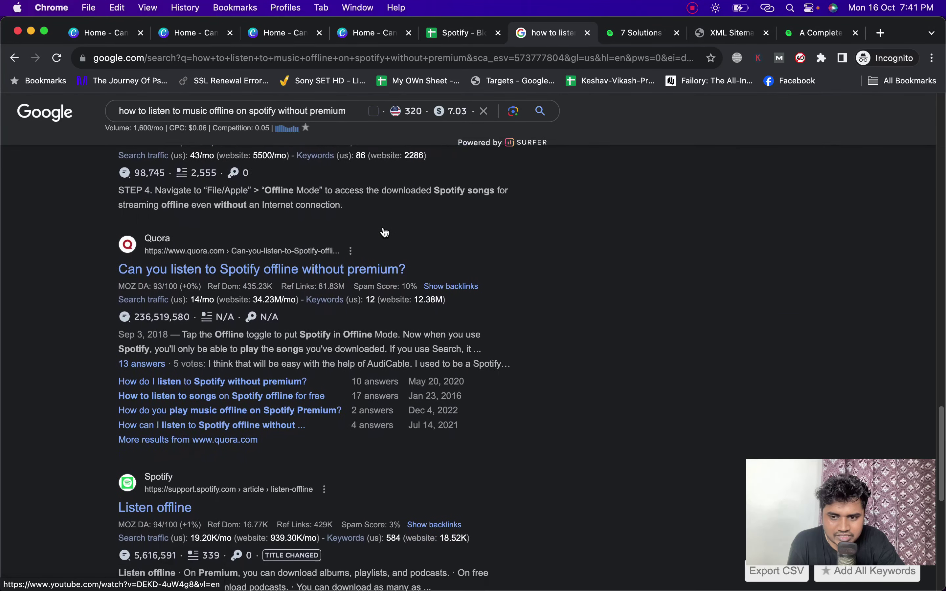
scroll(384, 227, down, 10)
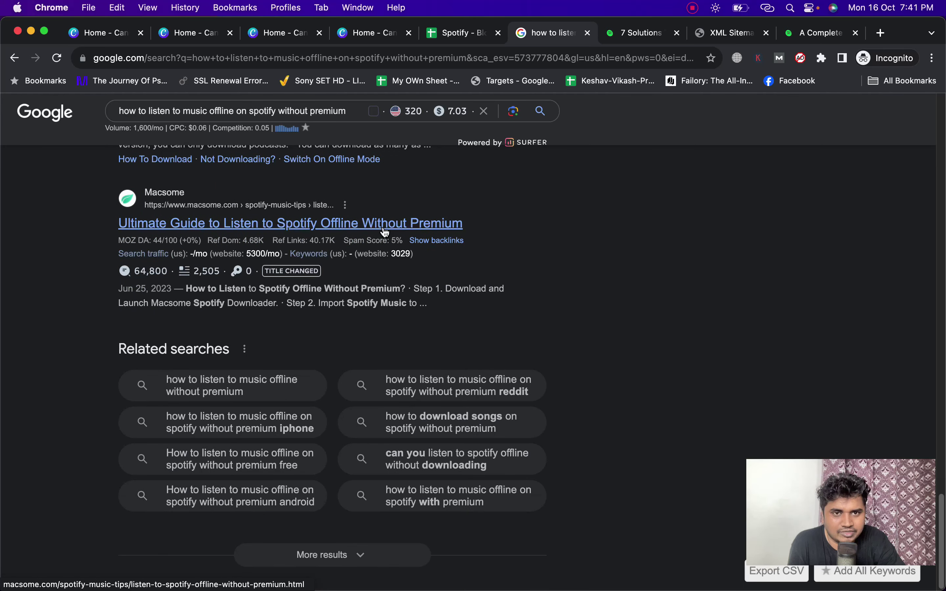
Reload the results page and recheck the authority and traffic metrics of the top-ranking sites down to the related searches.
scroll(385, 233, up, 2)
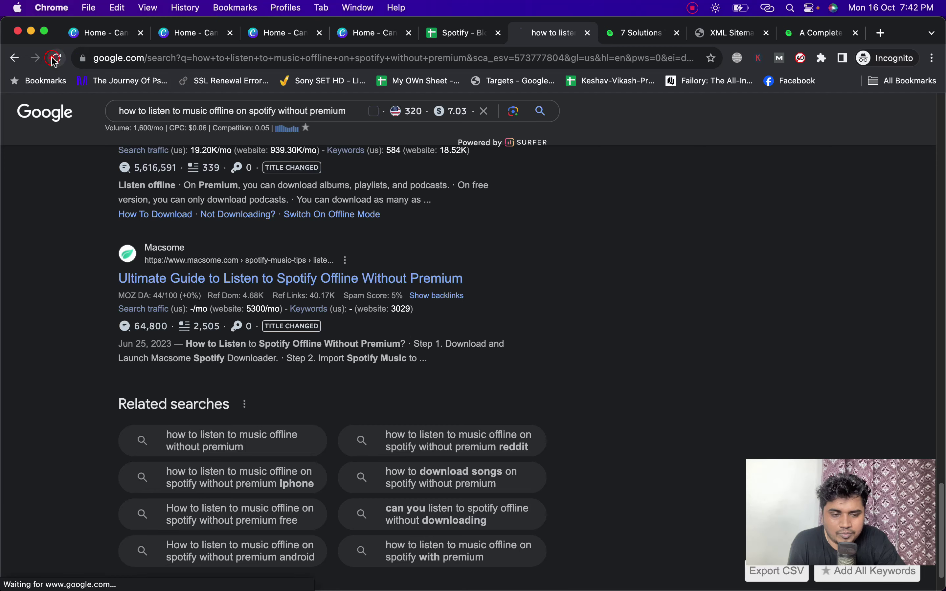
scroll(275, 186, down, 10)
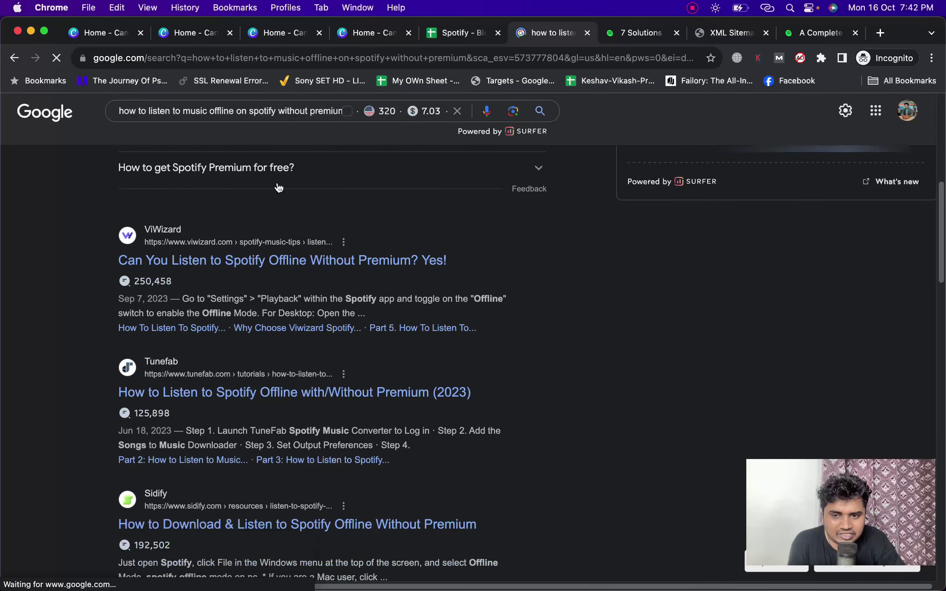
scroll(278, 184, down, 8)
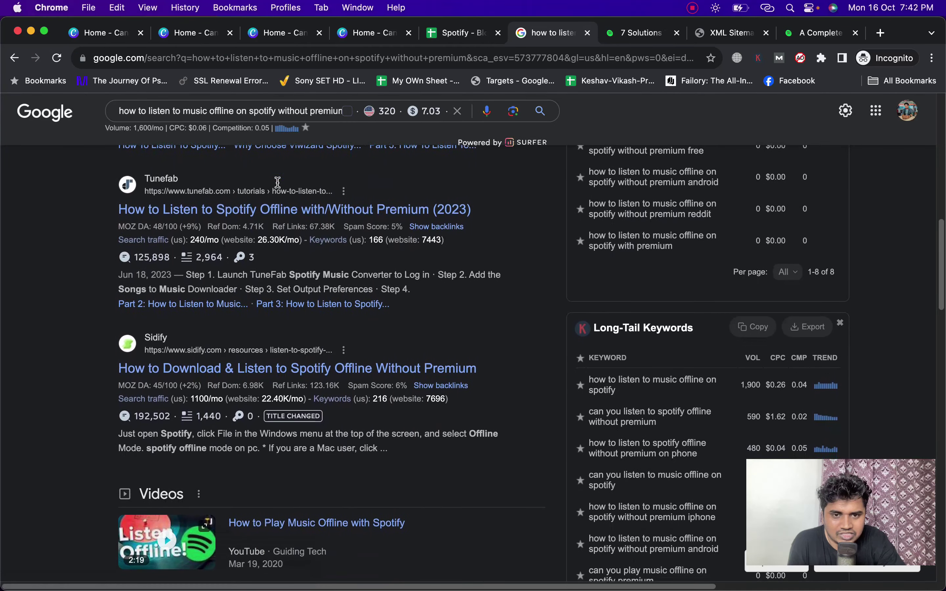
scroll(278, 182, down, 12)
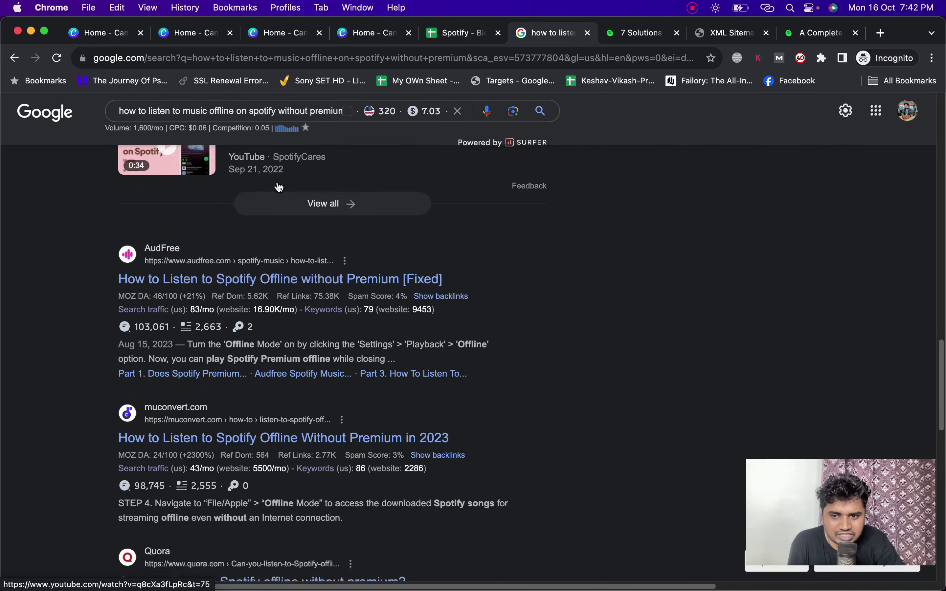
scroll(279, 187, down, 10)
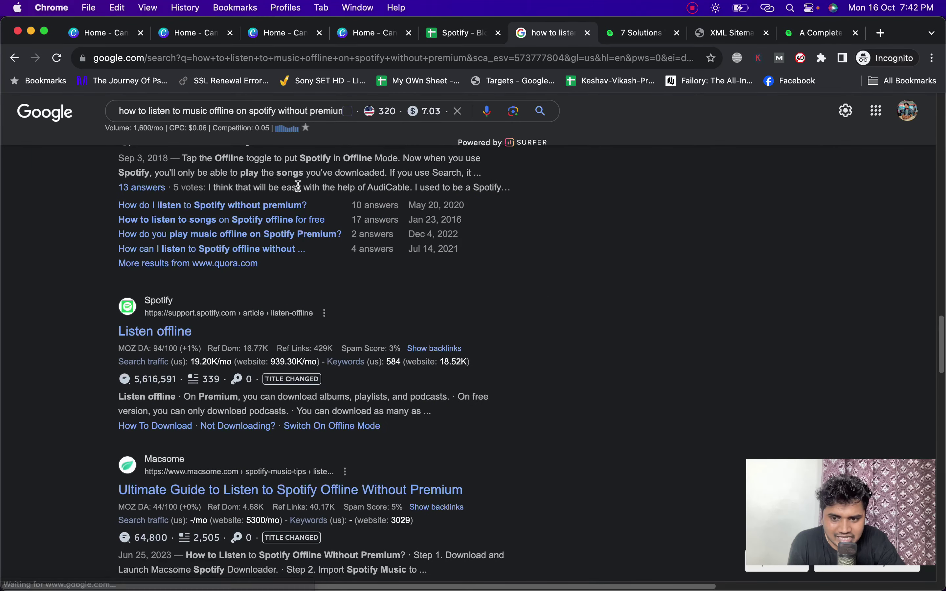
scroll(289, 185, down, 10)
scroll(304, 185, down, 10)
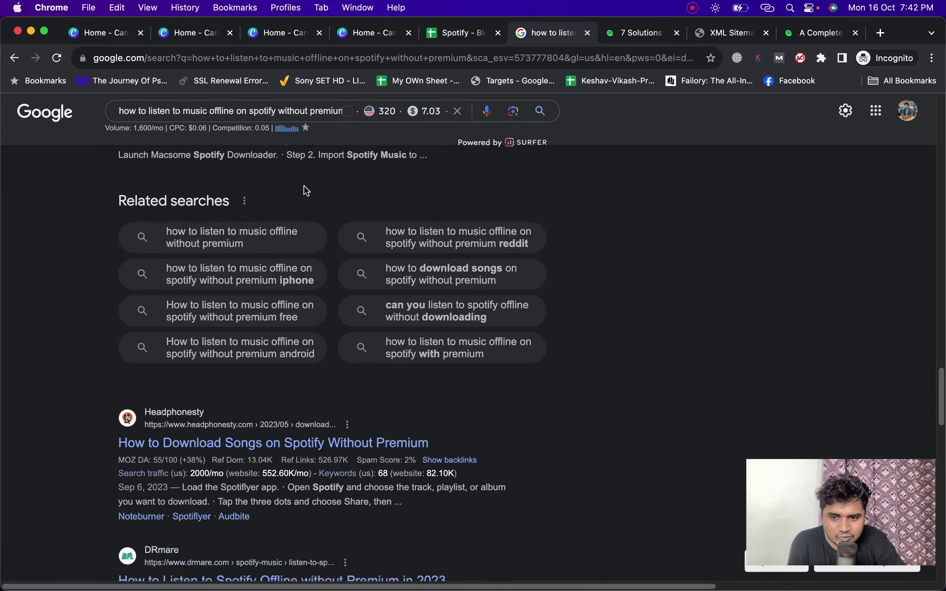
Examine the domain authority, referring domains and traffic of the results below the related searches for low-authority Spotify sites.
mouse_move(306, 191)
scroll(306, 191, down, 3)
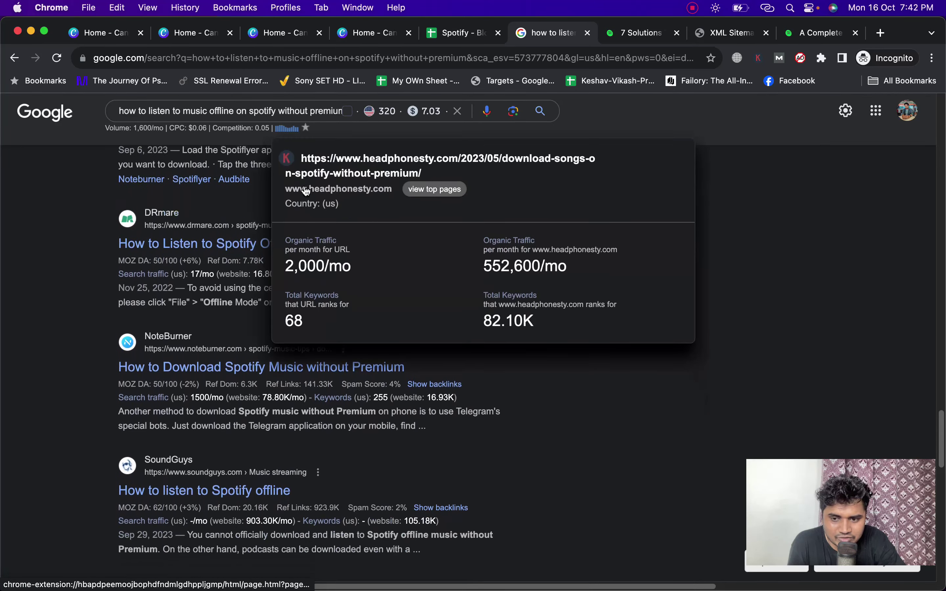
scroll(305, 184, down, 7)
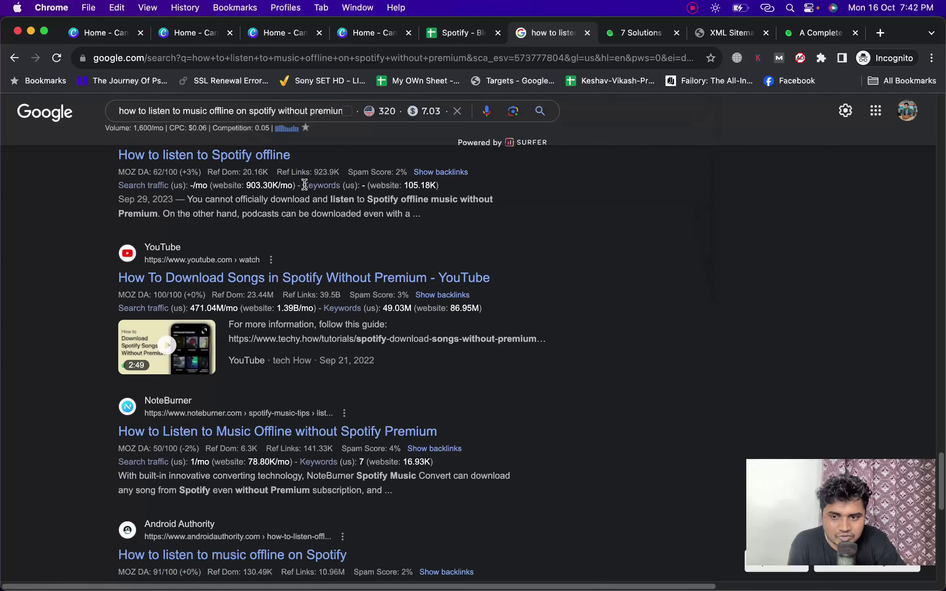
scroll(305, 184, down, 3)
scroll(304, 184, down, 5)
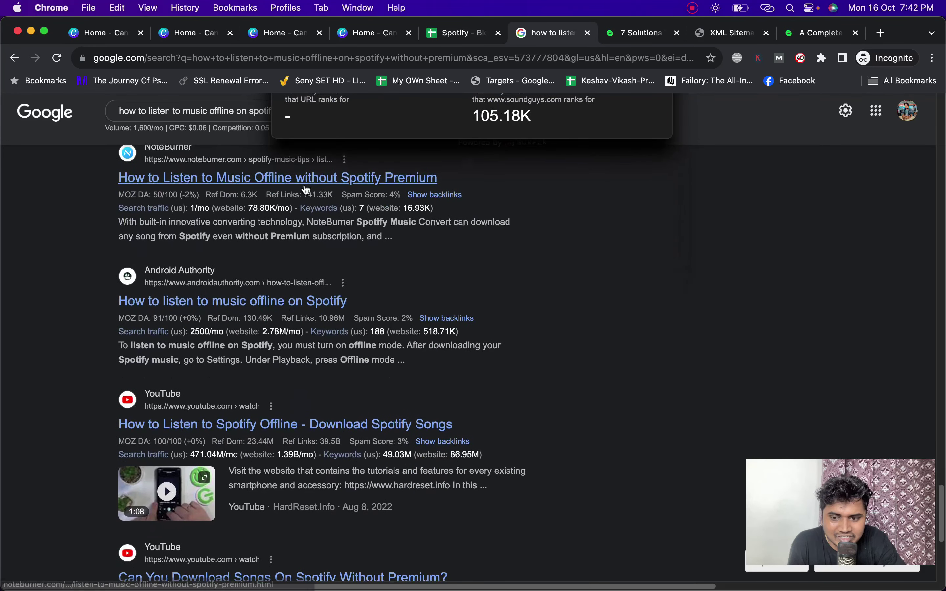
scroll(306, 189, down, 7)
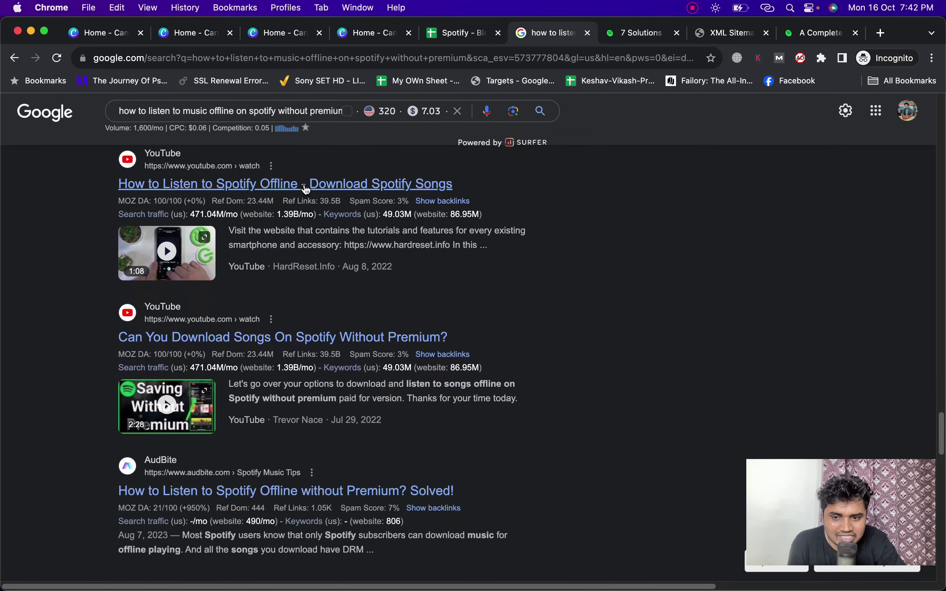
scroll(307, 189, down, 9)
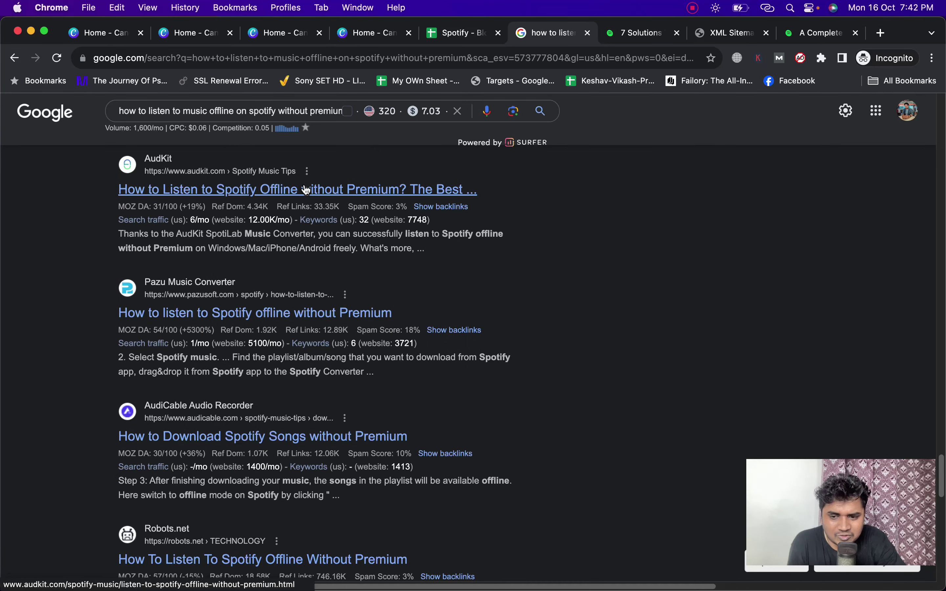
scroll(306, 189, down, 6)
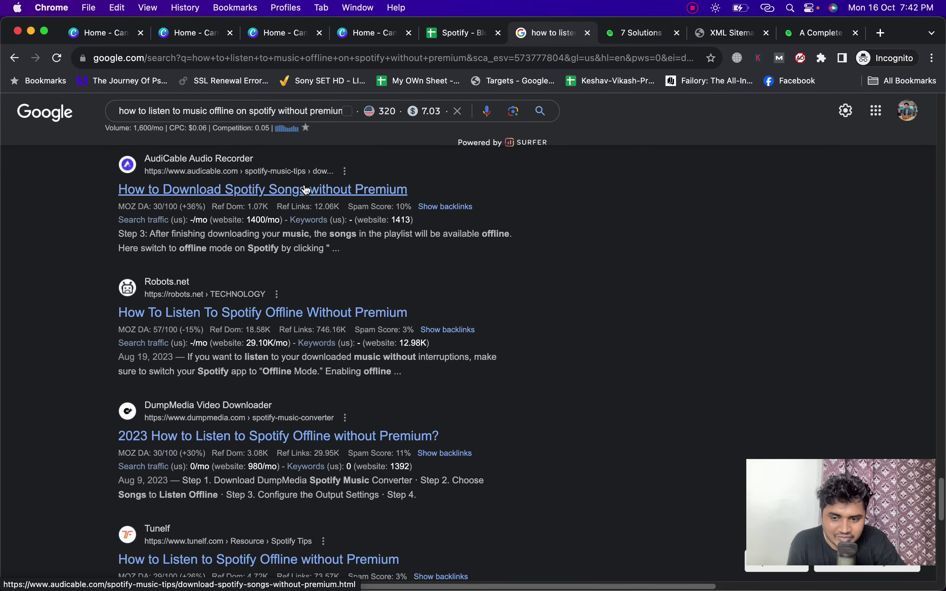
scroll(306, 189, down, 4)
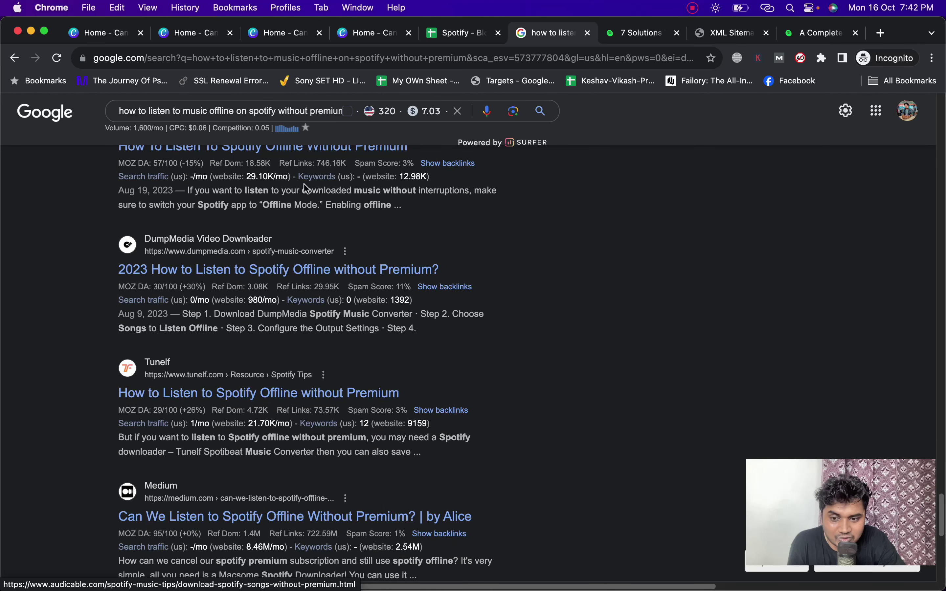
scroll(304, 184, down, 1)
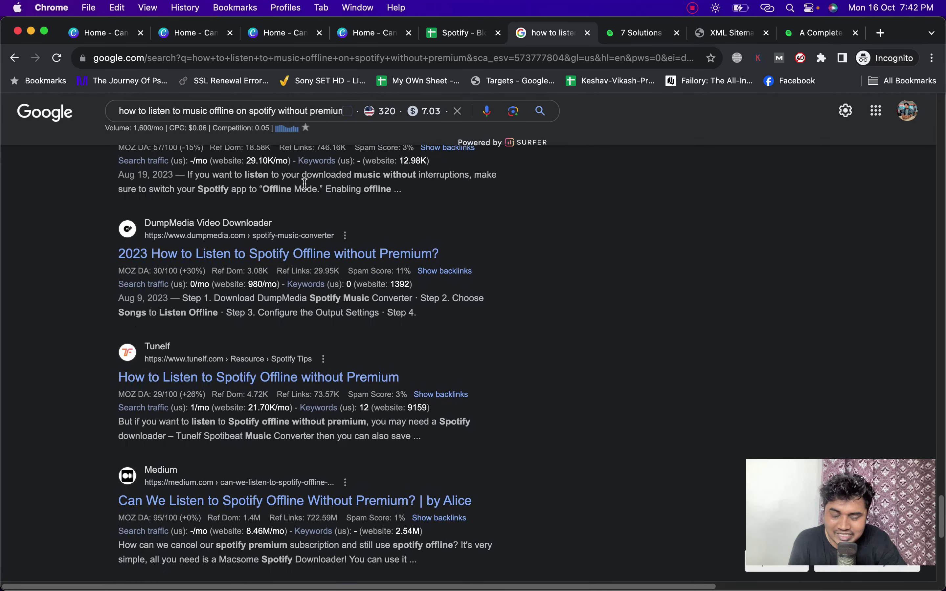
scroll(305, 187, down, 3)
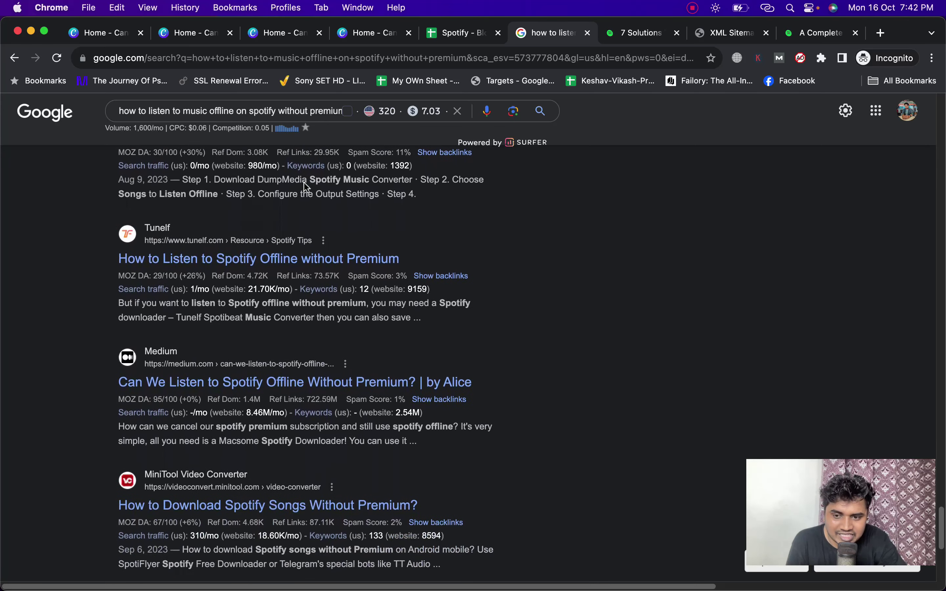
scroll(305, 186, down, 4)
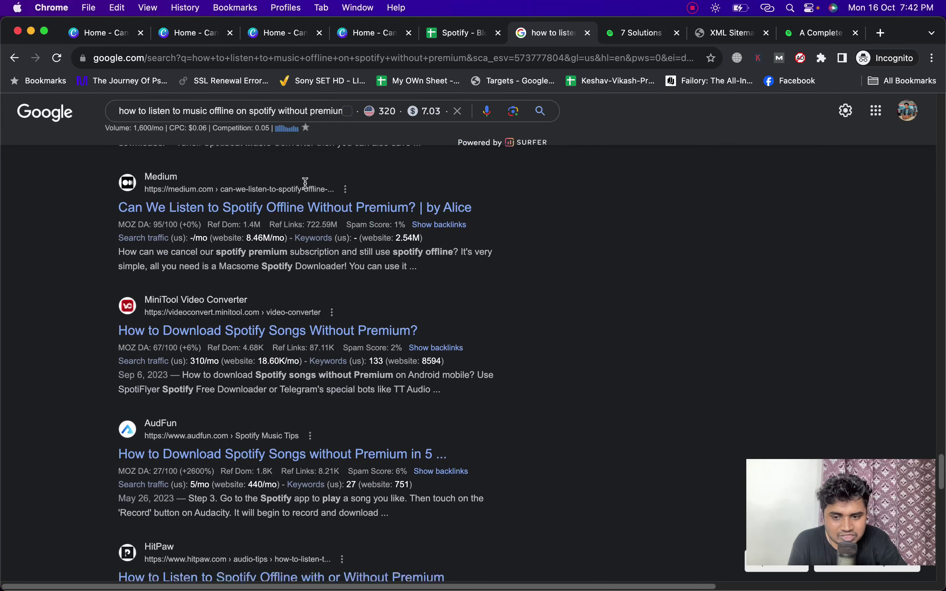
scroll(305, 184, down, 6)
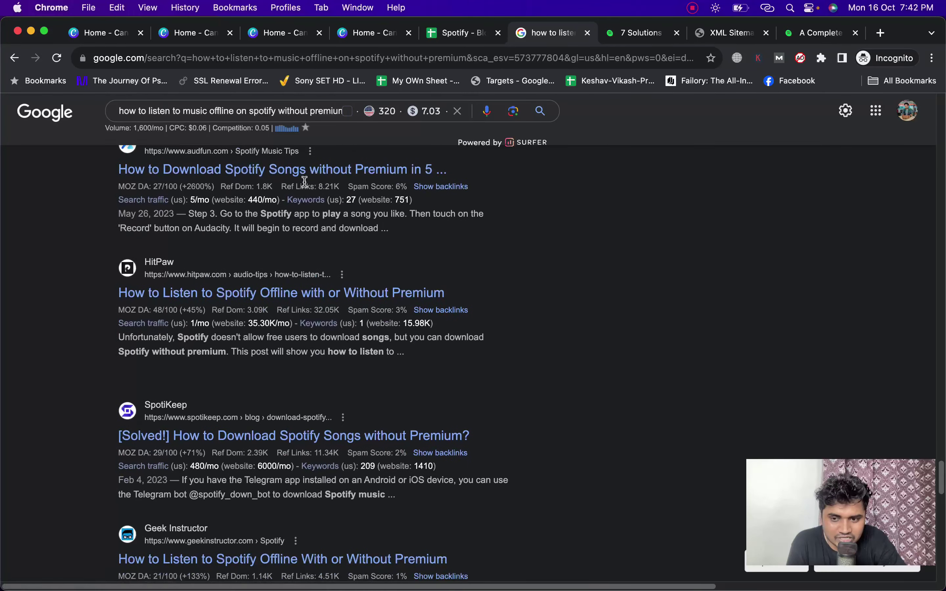
scroll(305, 186, down, 7)
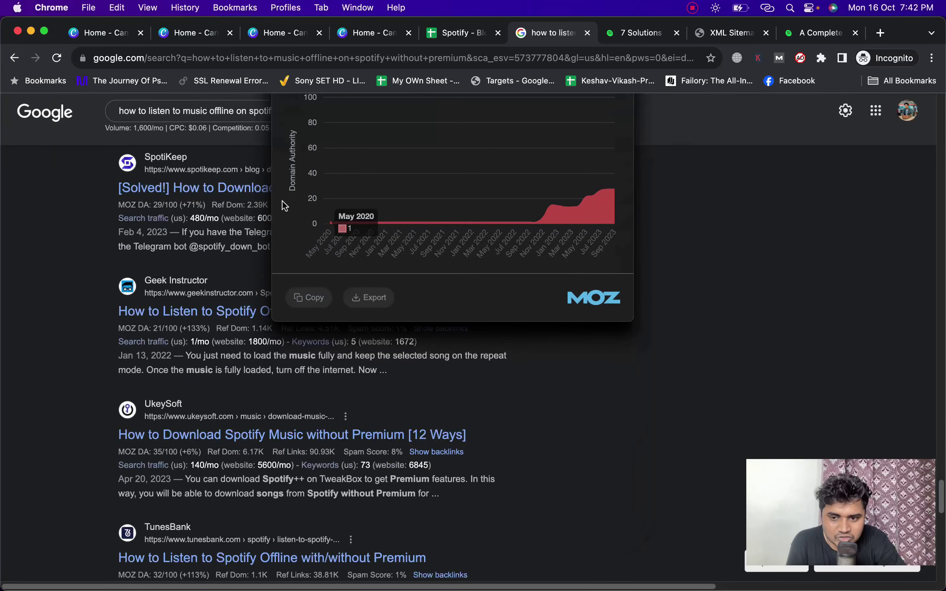
scroll(284, 203, down, 5)
mouse_move(283, 201)
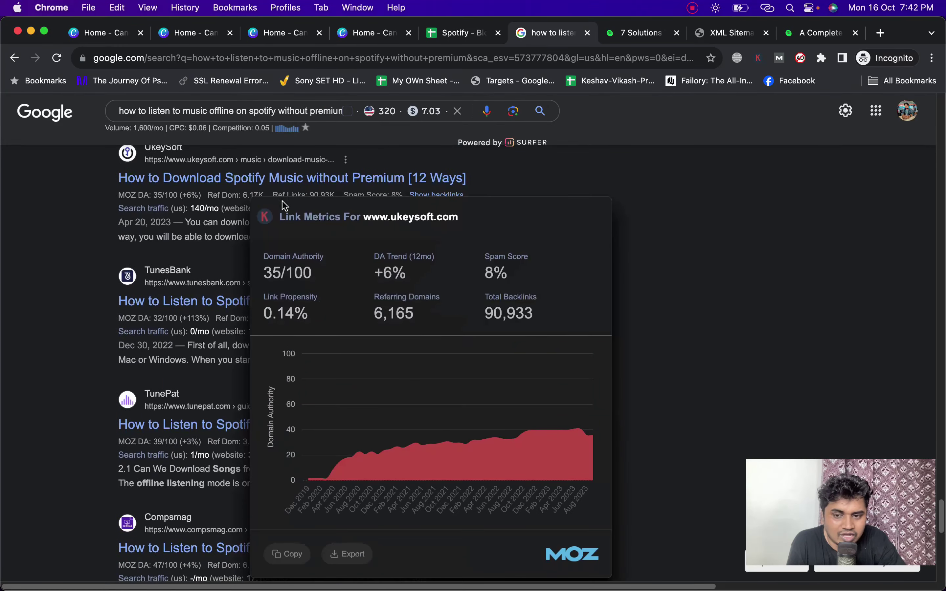
Examine the ranking sites and their metrics in the results for "how to listen to music offline on spotify without premium".
scroll(282, 201, down, 7)
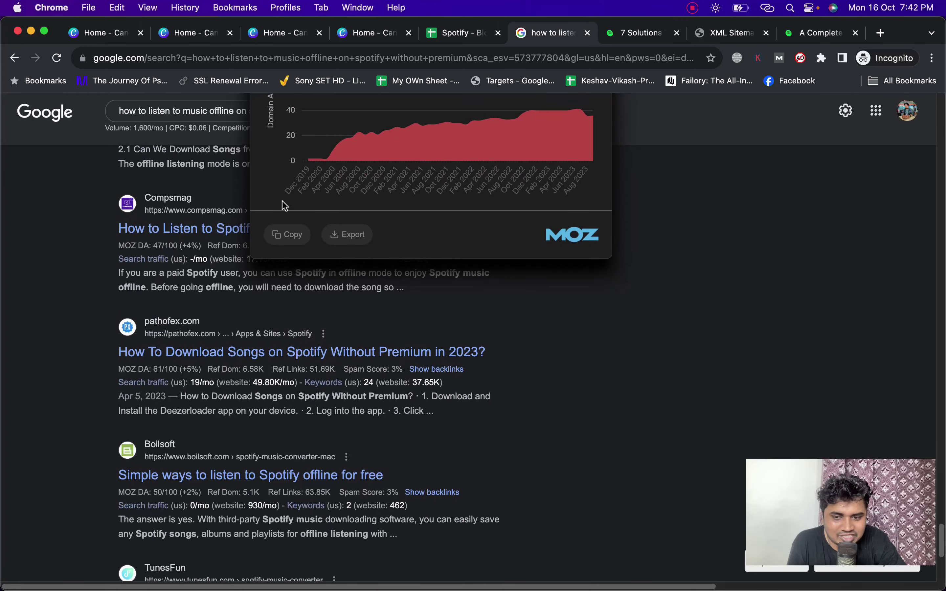
scroll(284, 204, down, 9)
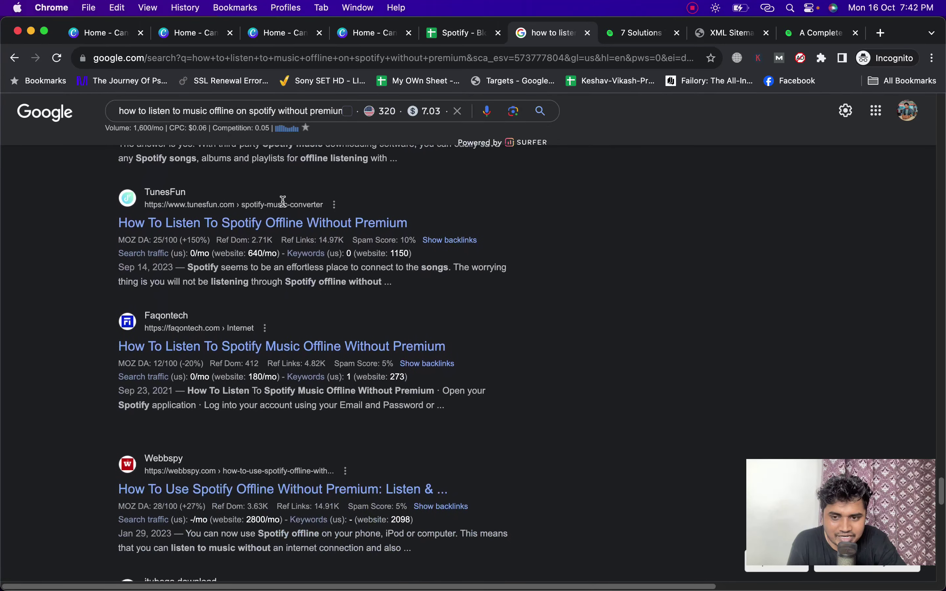
scroll(284, 202, up, 15)
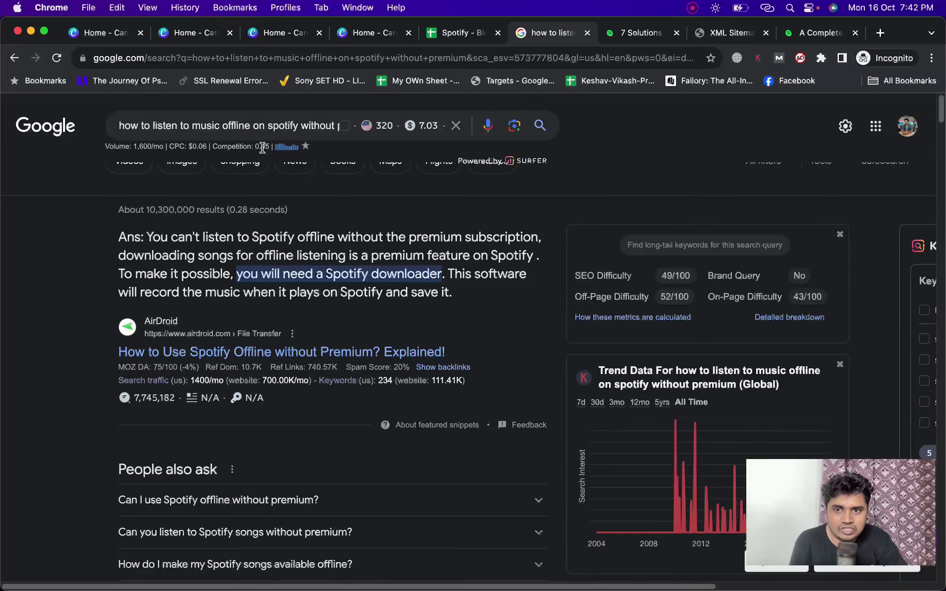
Look up Google's autocomplete suggestions for the question queries "what spotify" and "where spotify", including the wildcard form "where * spotify".
triple_click(260, 123)
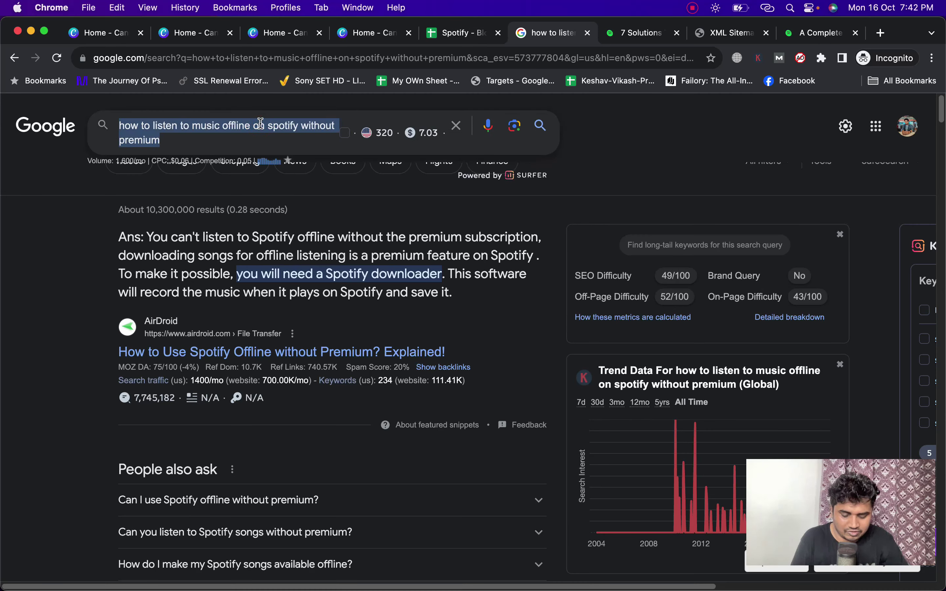
text(what spotify)
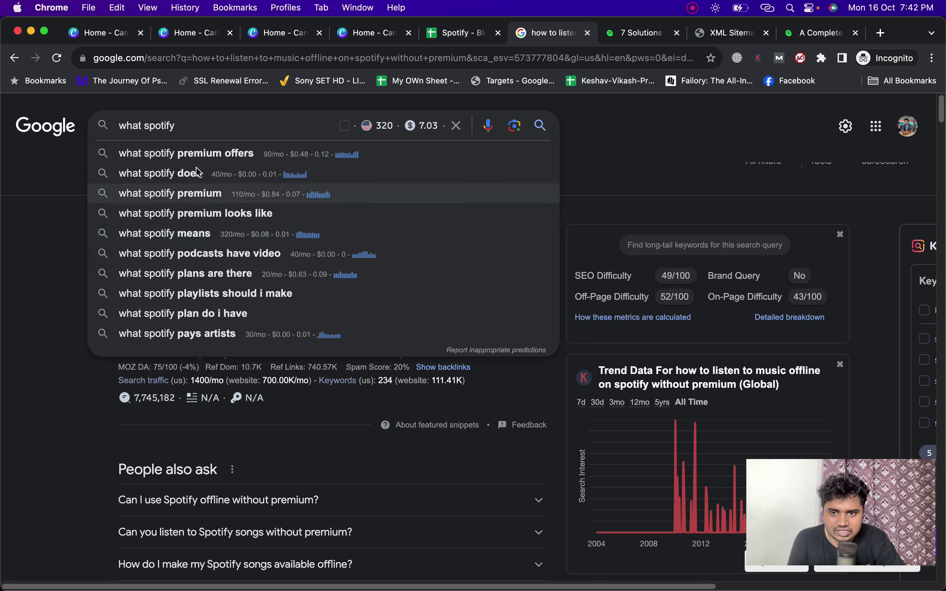
click(141, 124)
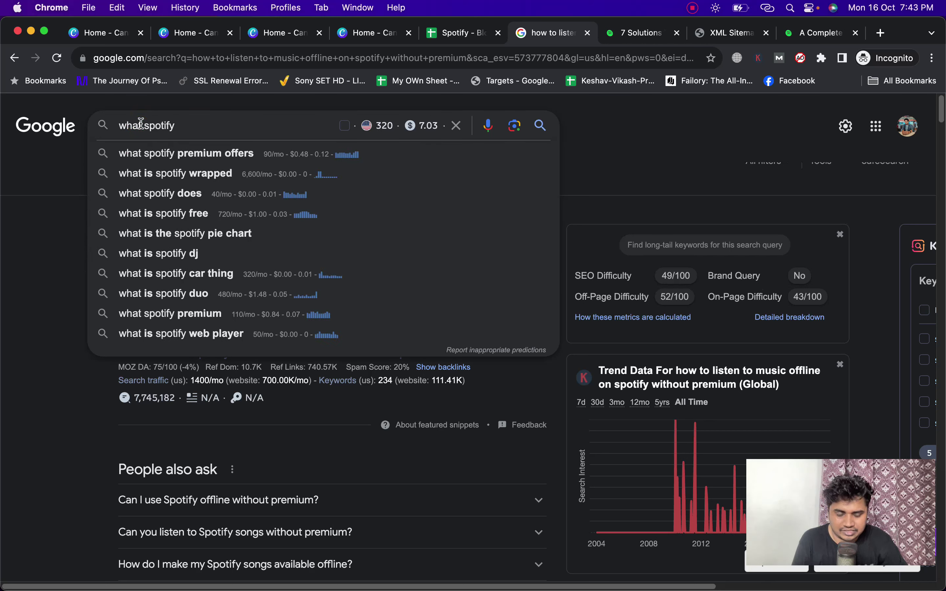
key(BackSpace)
key(BackSpace)
text(ere)
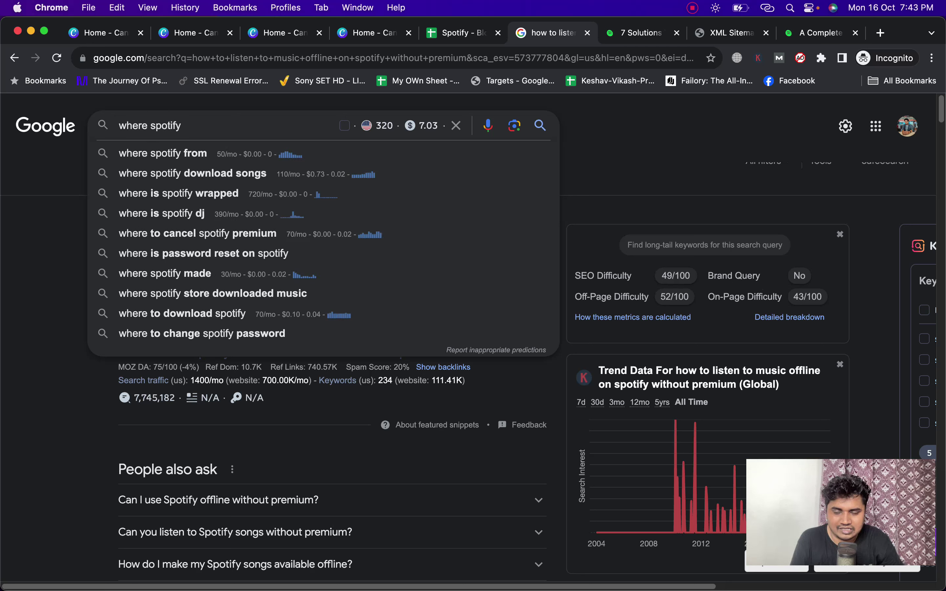
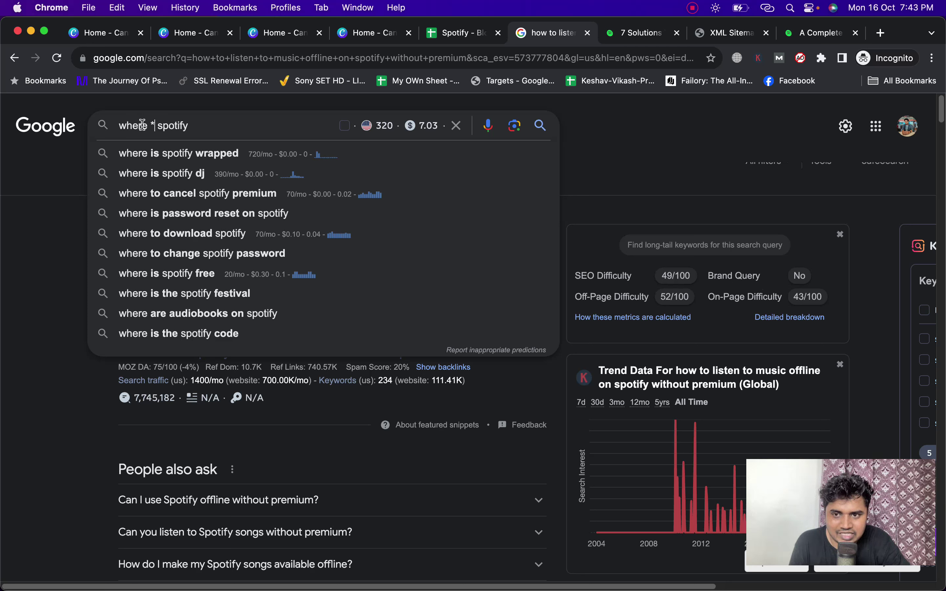
Clear the search query and check the Question Answer and ABCD Method entries in the Spotify keyword spreadsheet, returning to Google.
triple_click(159, 122)
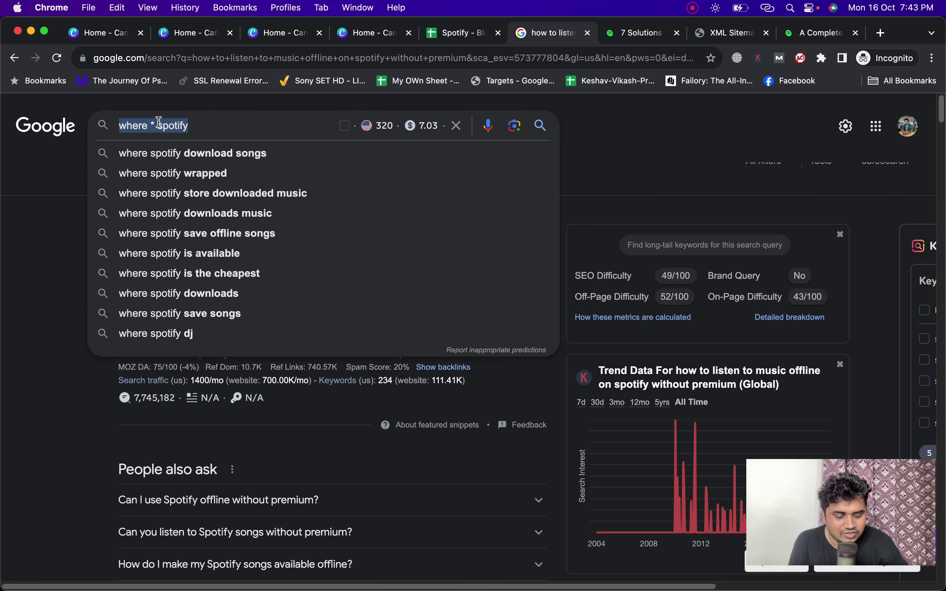
key(BackSpace)
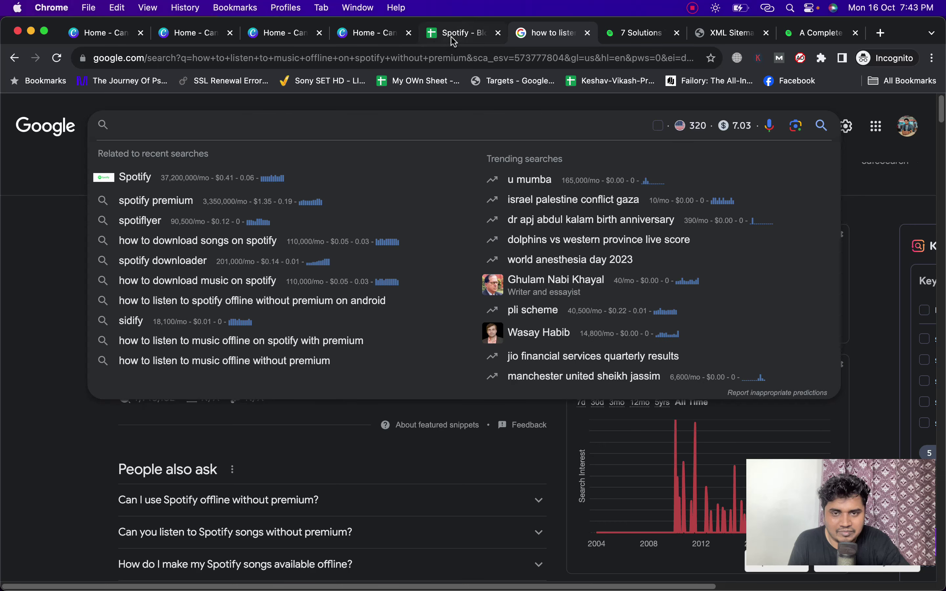
click(451, 34)
click(343, 279)
click(339, 287)
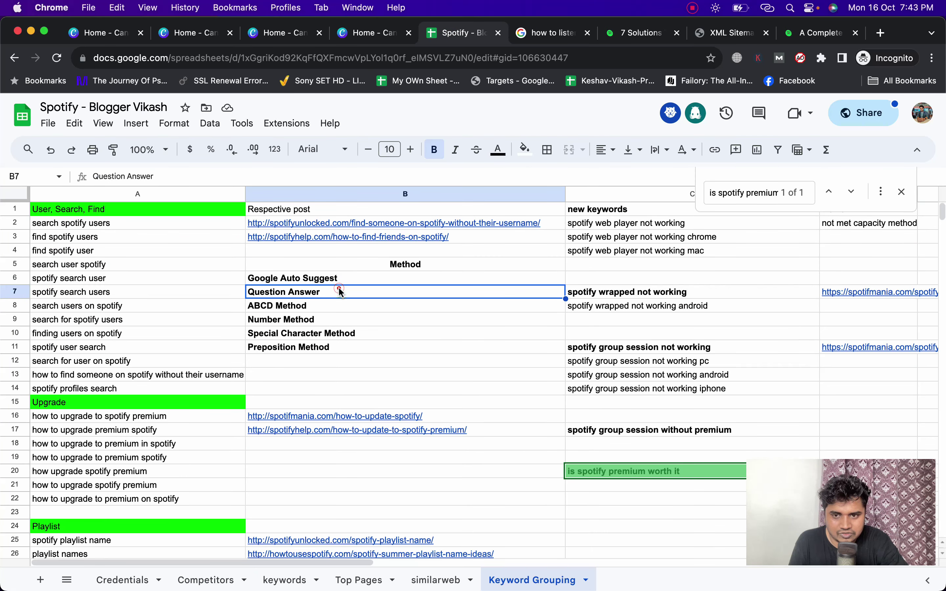
click(335, 301)
click(536, 39)
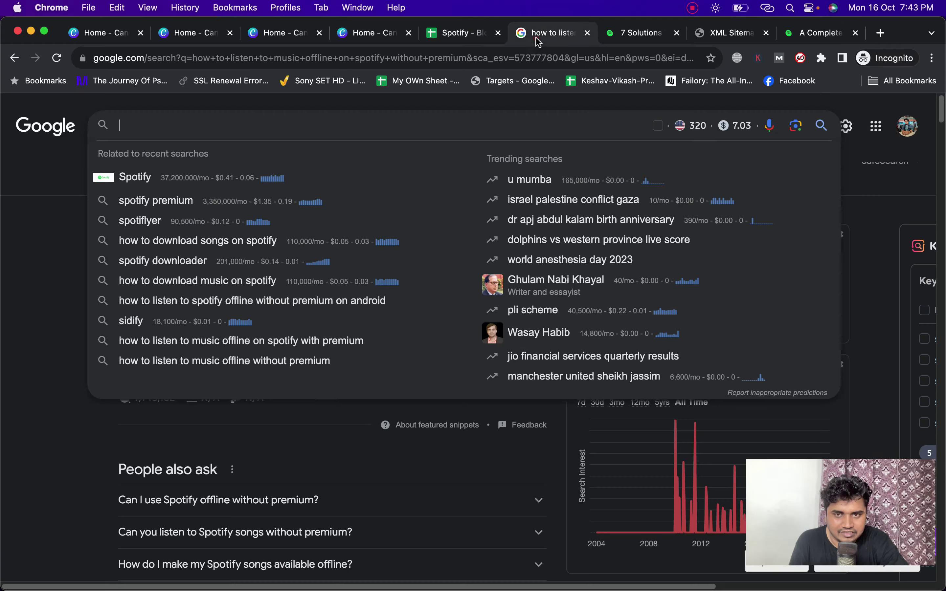
Look up autocomplete suggestions for "spotify" followed in turn by the letters a, b, c, d and e.
text(spotify)
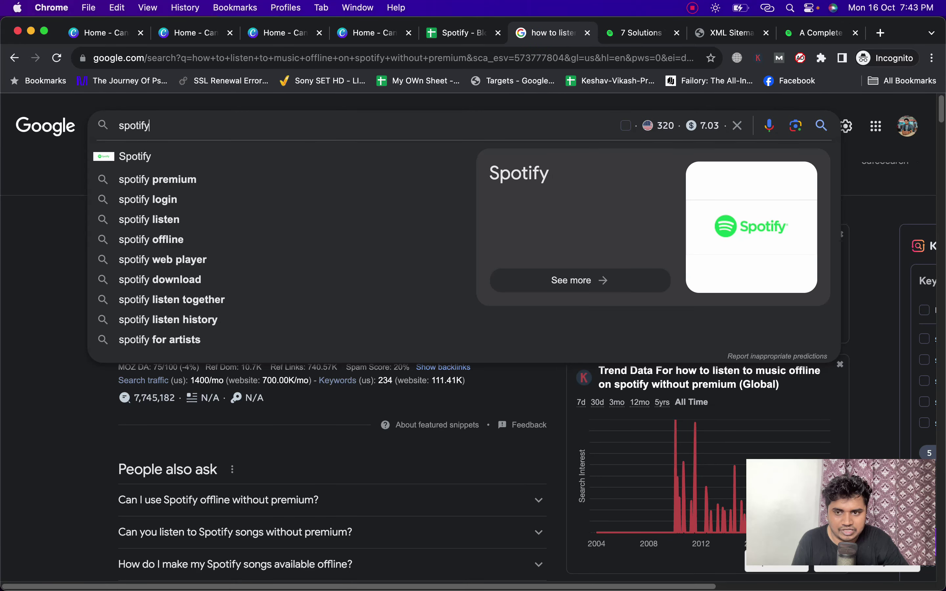
text( a)
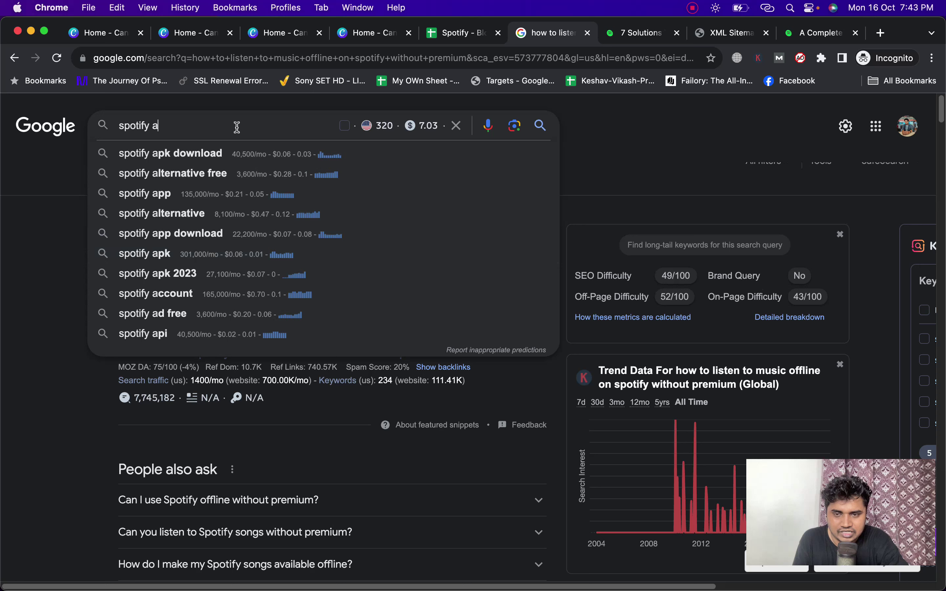
key(BackSpace)
text(b)
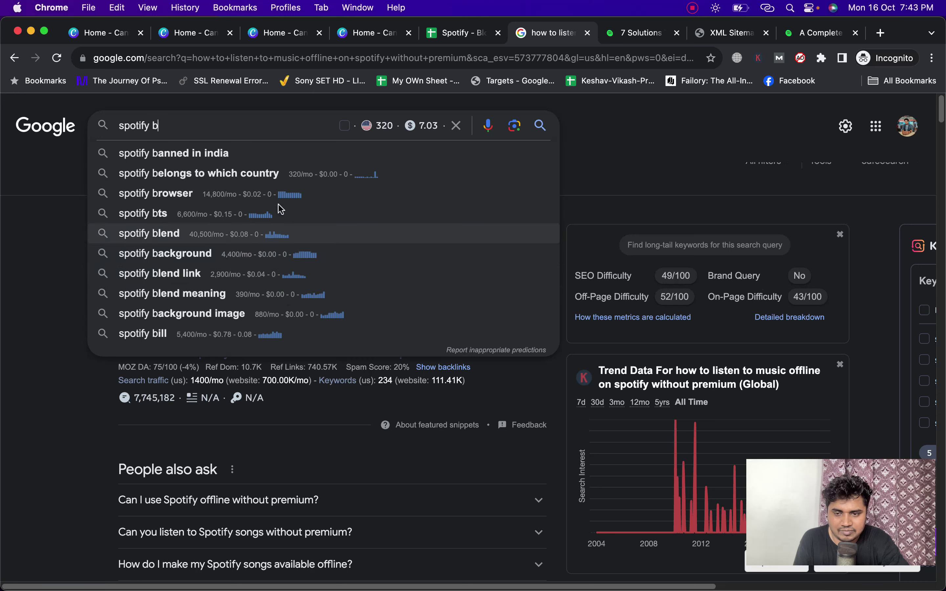
key(BackSpace)
text(c)
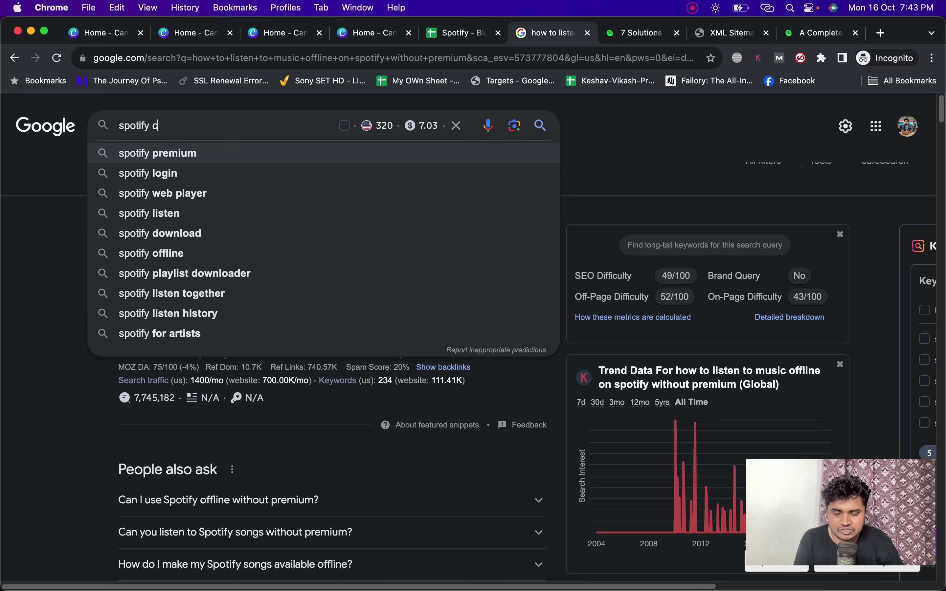
key(BackSpace)
text(d)
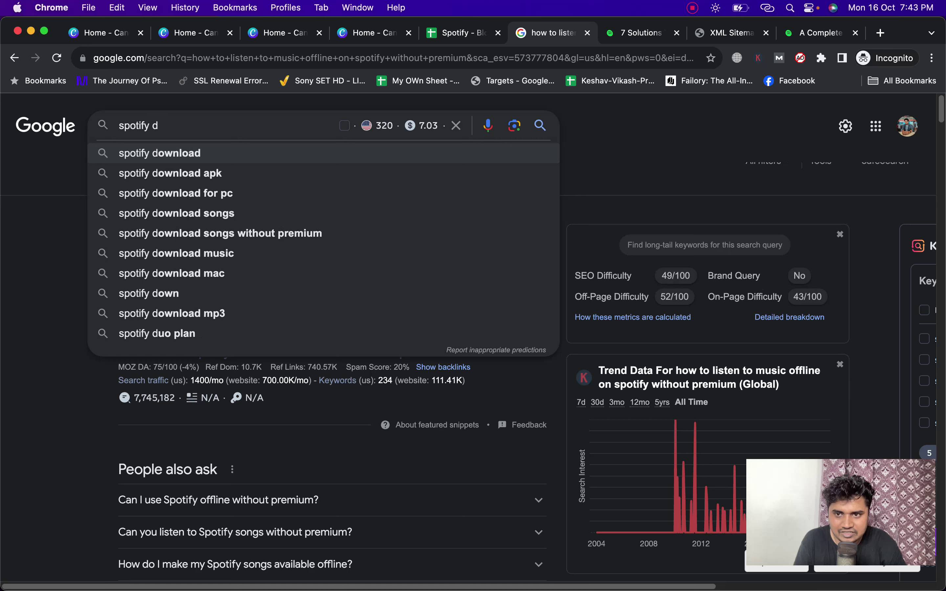
key(BackSpace)
text(e)
Search for the suggested keyword "spotify equalizer settings" and examine the ranking sites and their metrics.
click(272, 272)
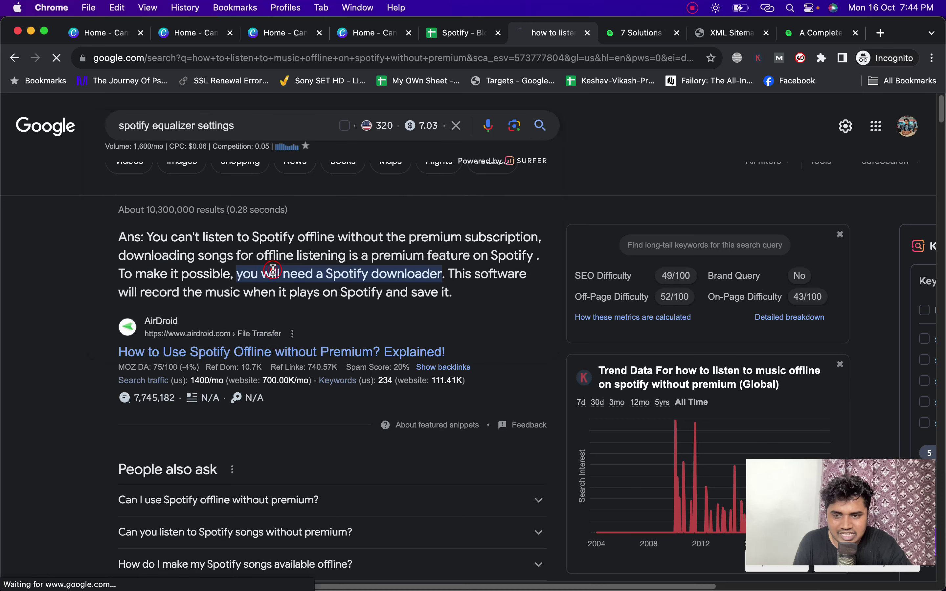
scroll(311, 336, down, 10)
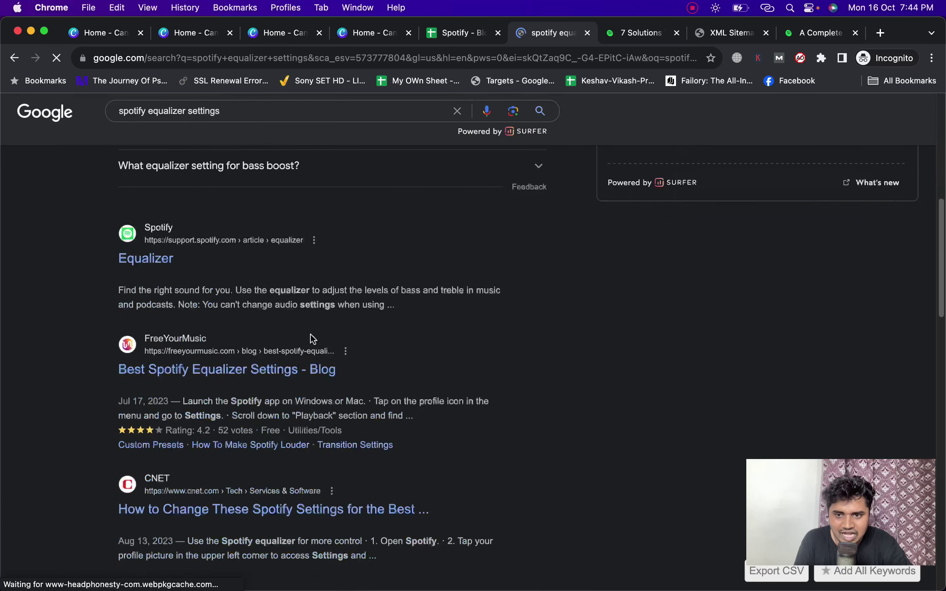
scroll(311, 341, down, 8)
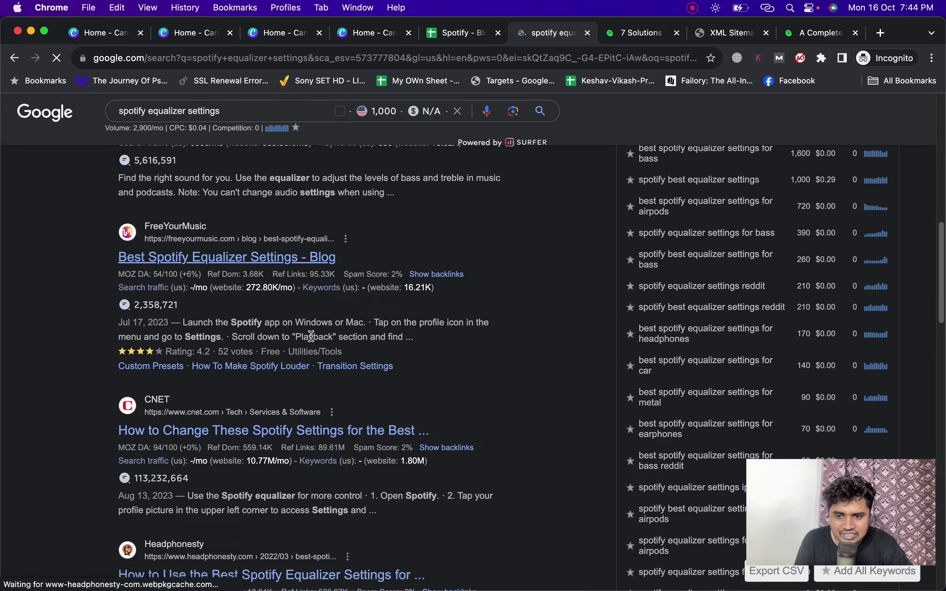
scroll(312, 341, down, 12)
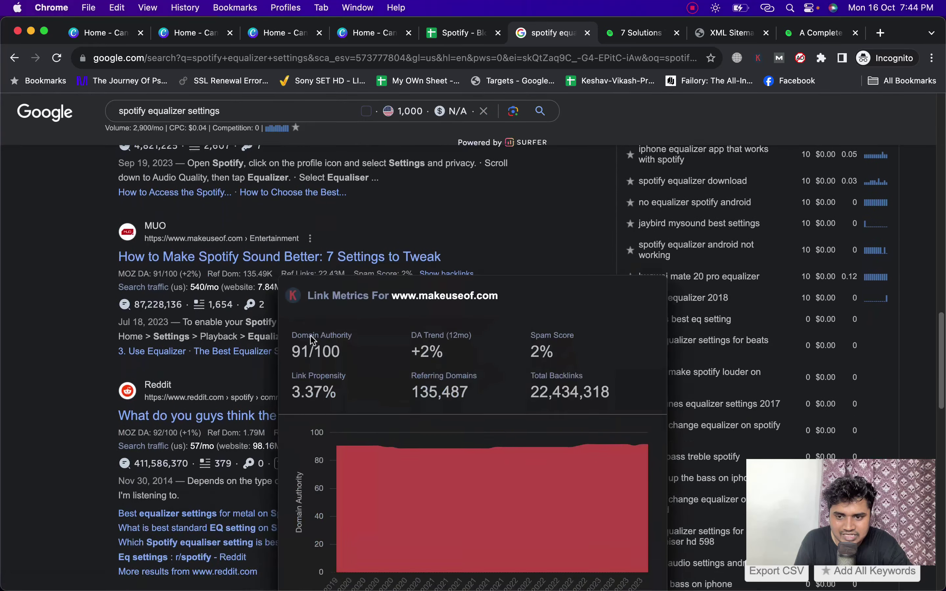
scroll(307, 338, down, 12)
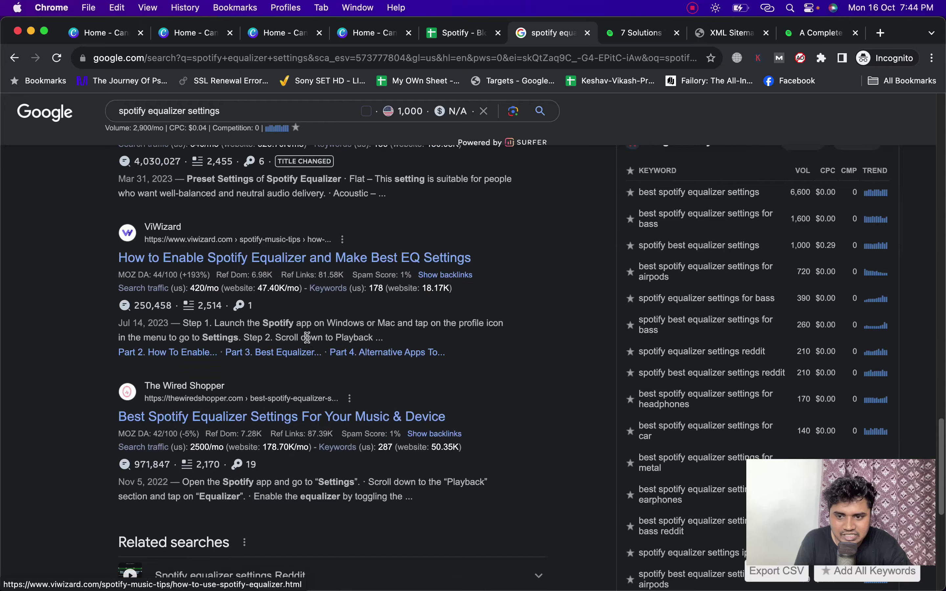
scroll(308, 341, up, 20)
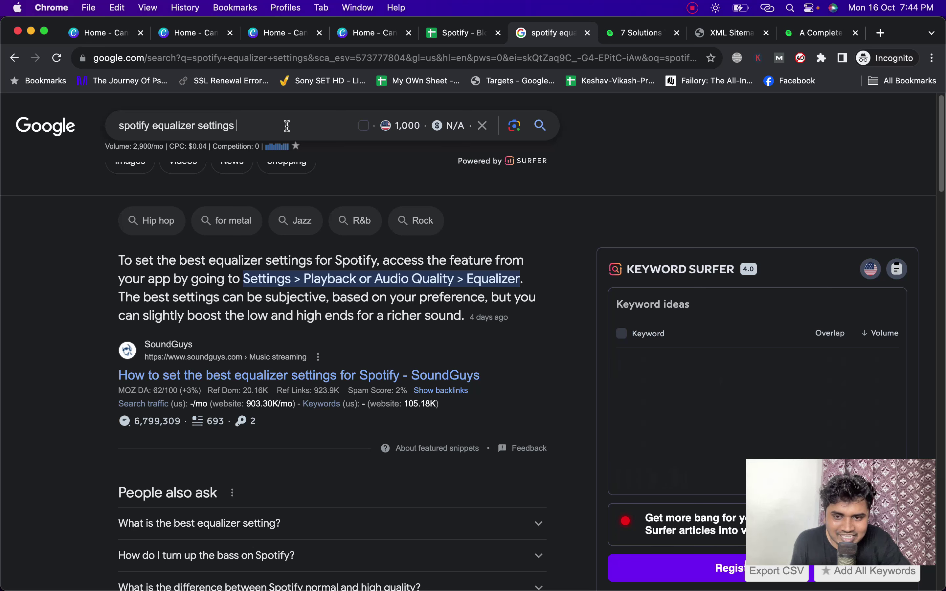
Look up autocomplete suggestions for "spotify equalizer settings" followed in turn by the letters a, b, c, d, e and f.
text(a)
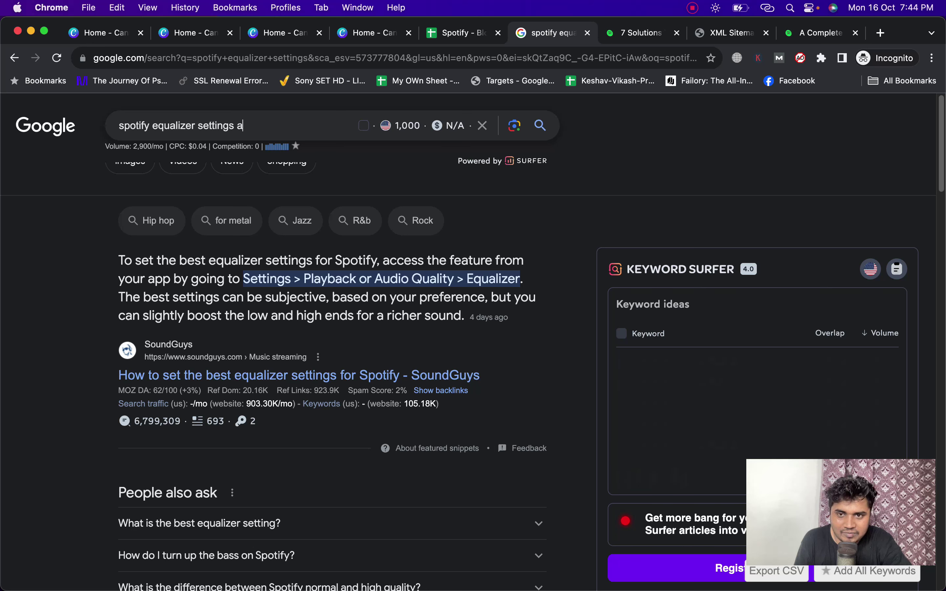
key(BackSpace)
key(BackSpace)
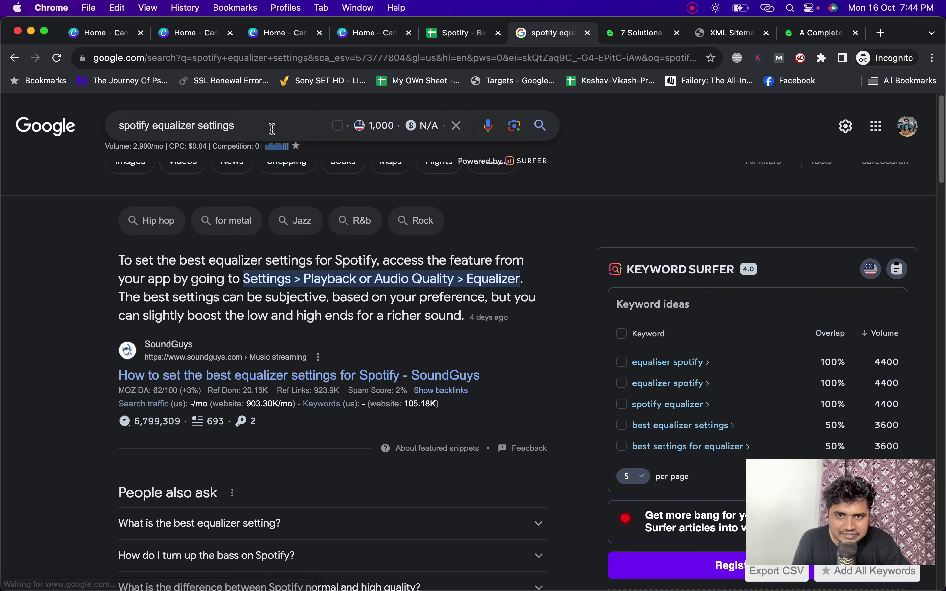
click(272, 129)
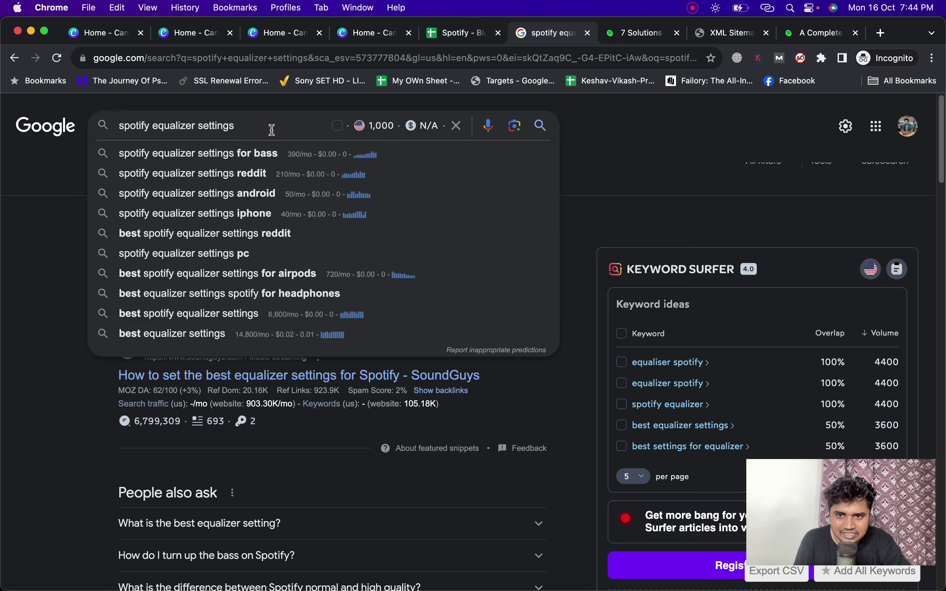
text(a)
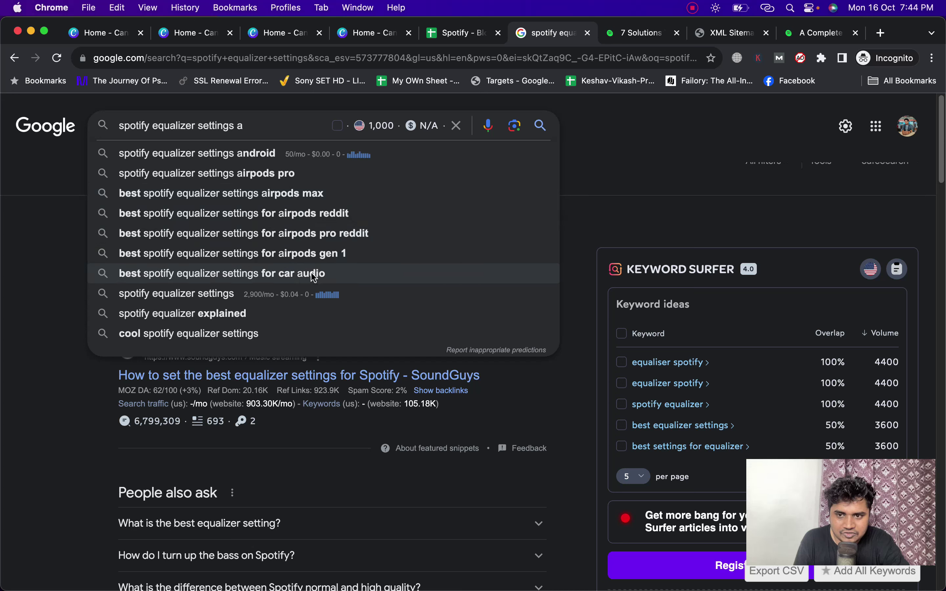
key(BackSpace)
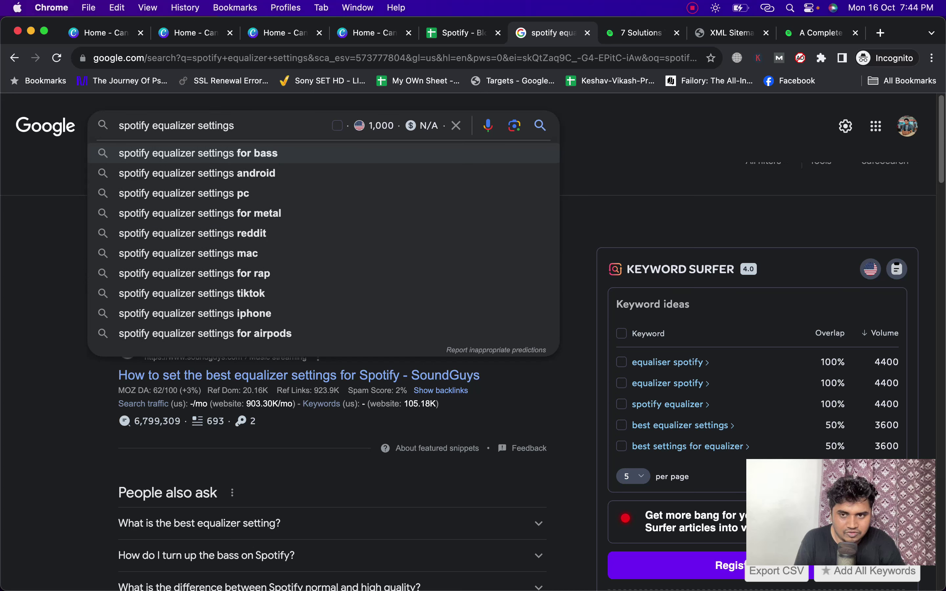
text(v)
key(BackSpace)
text(b)
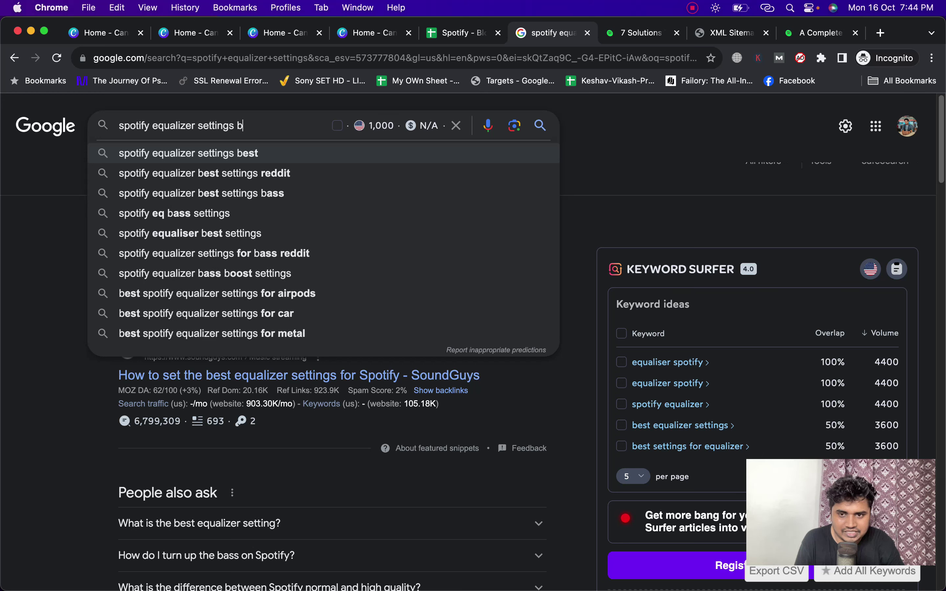
key(BackSpace)
text(v)
key(BackSpace)
text(c)
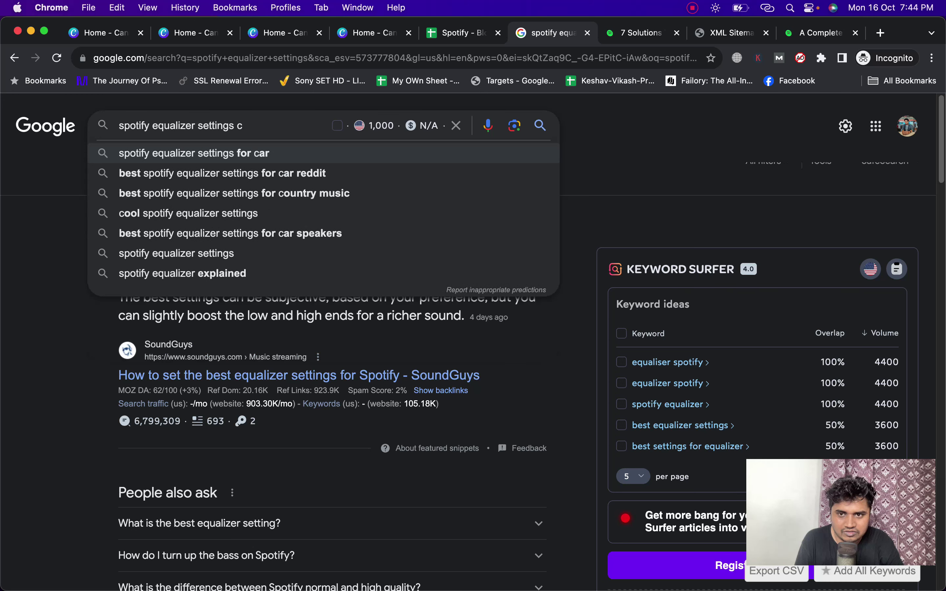
key(BackSpace)
text(d)
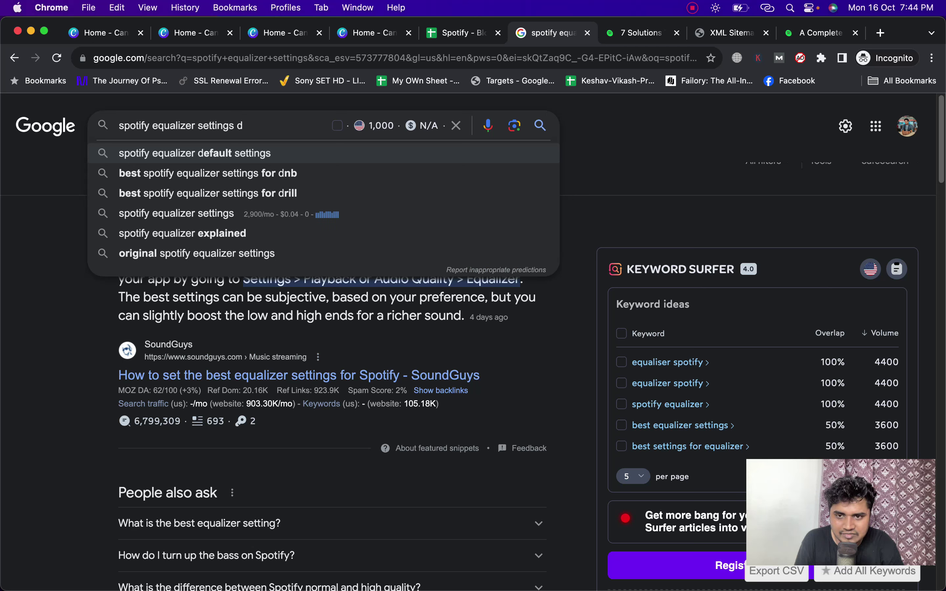
key(BackSpace)
text(e)
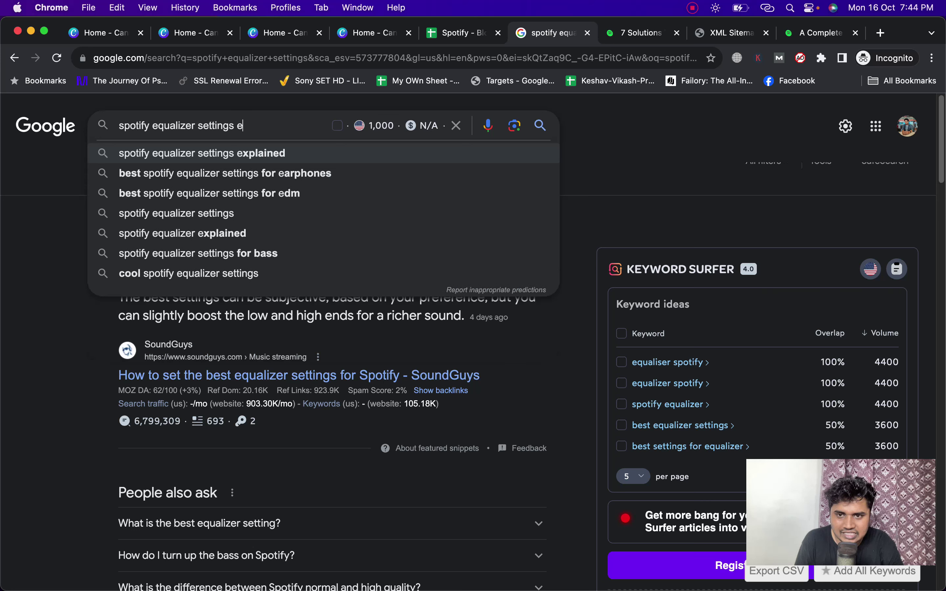
key(BackSpace)
text(f)
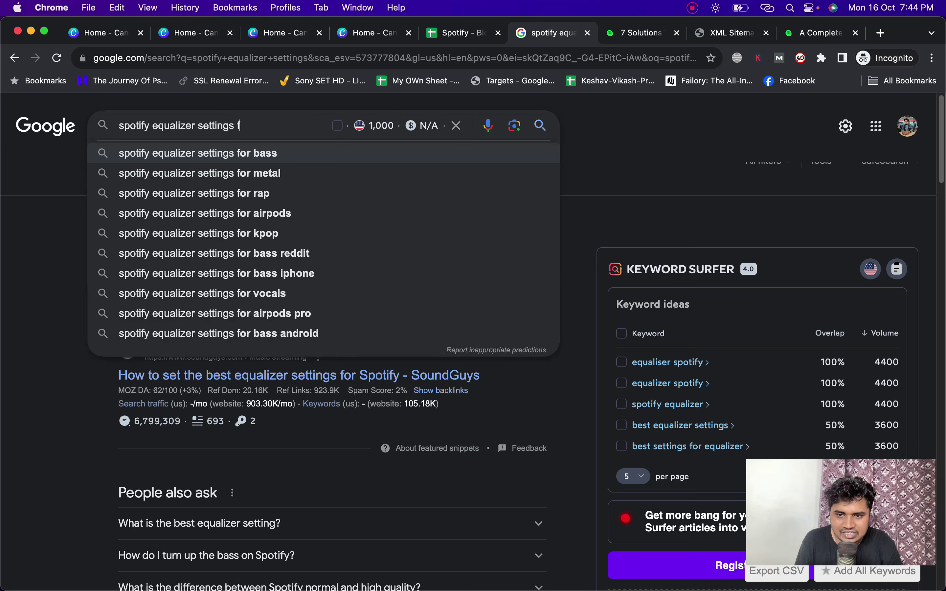
Change the query to "spotify equalizer settings e" and choose the suggestion "best spotify equalizer settings for earphones".
key(BackSpace)
text(e)
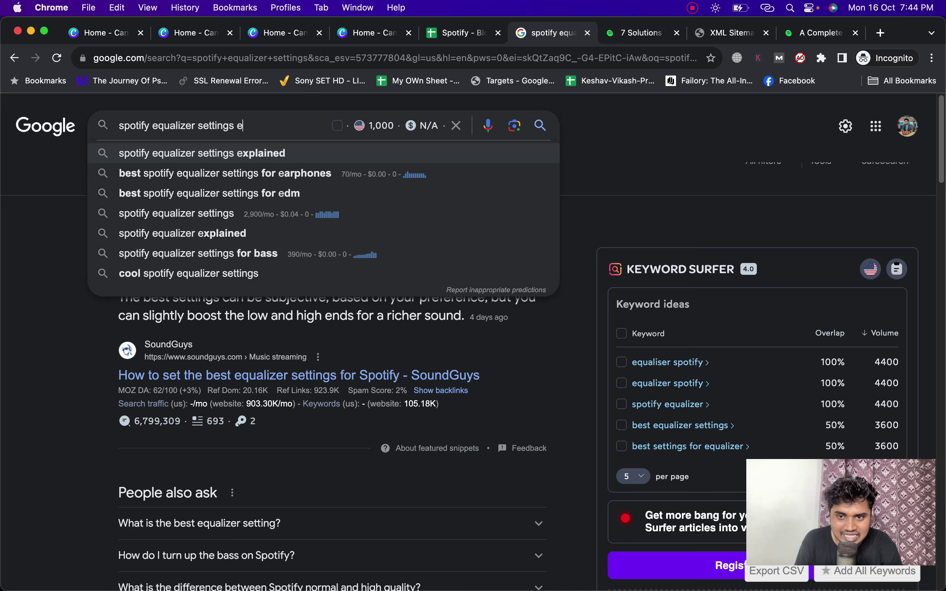
key(Down)
key(Down)
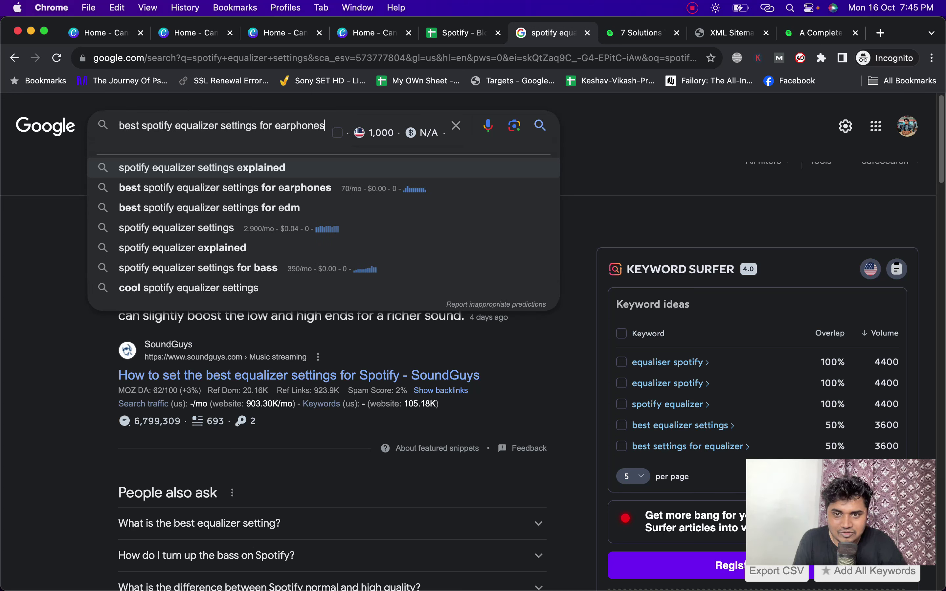
Search for the suggested keyword "best spotify equalizer settings for earphones" and examine the ranking sites, including the spotifmania.com result.
click(288, 175)
scroll(337, 424, down, 10)
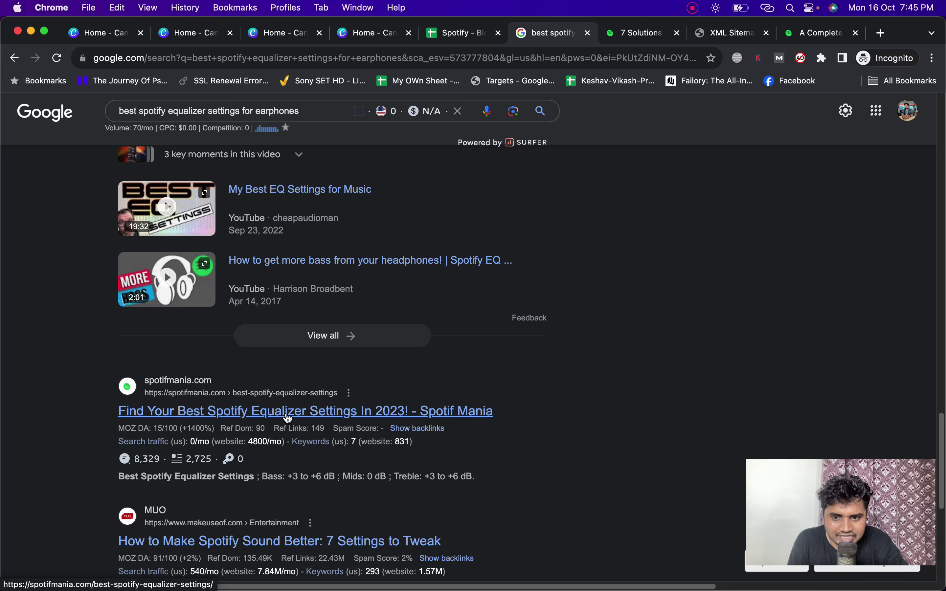
right_click(271, 418)
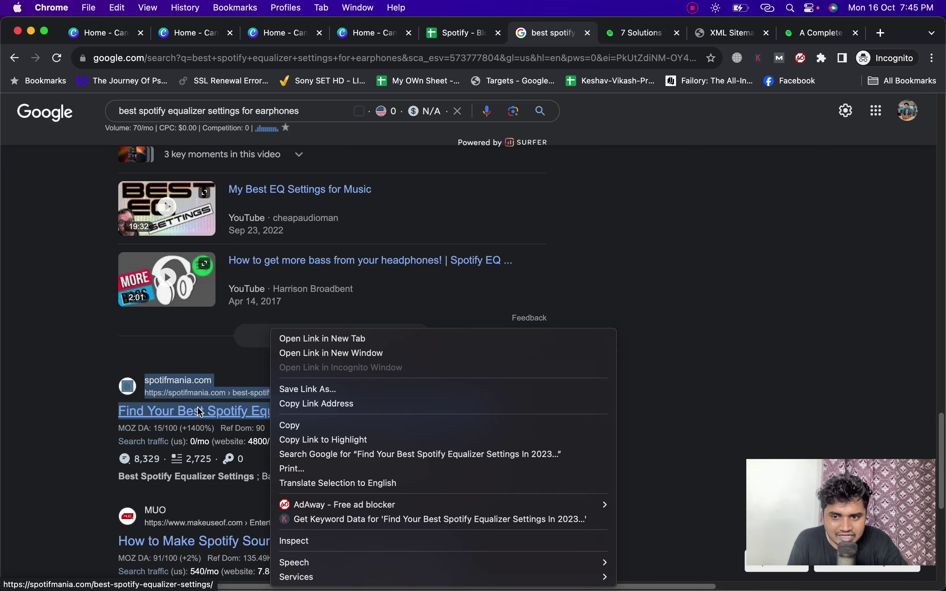
click(290, 113)
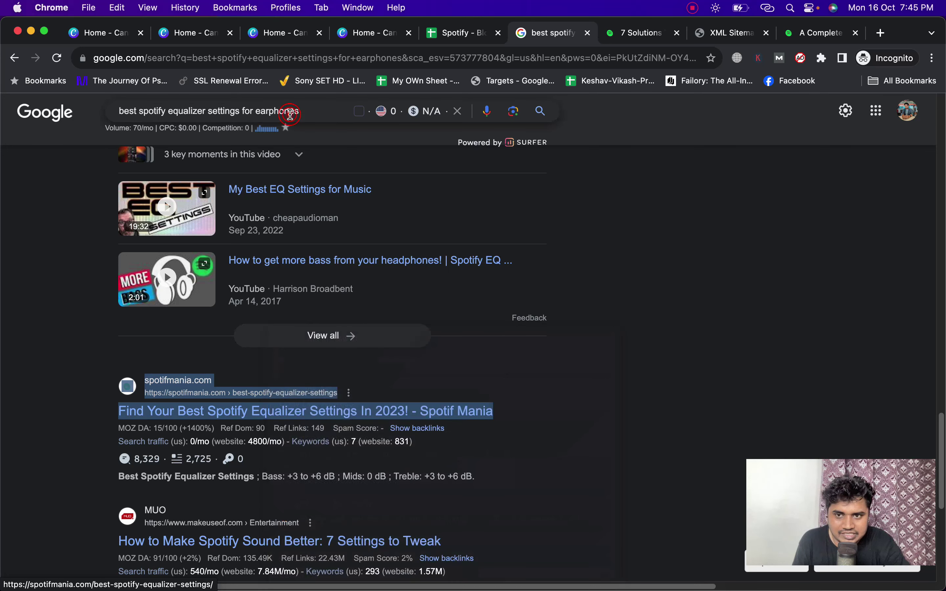
Copy the full query "best spotify equalizer settings for earphones" from the Google search box.
click(290, 112)
click(290, 113)
drag(290, 113, 301, 114)
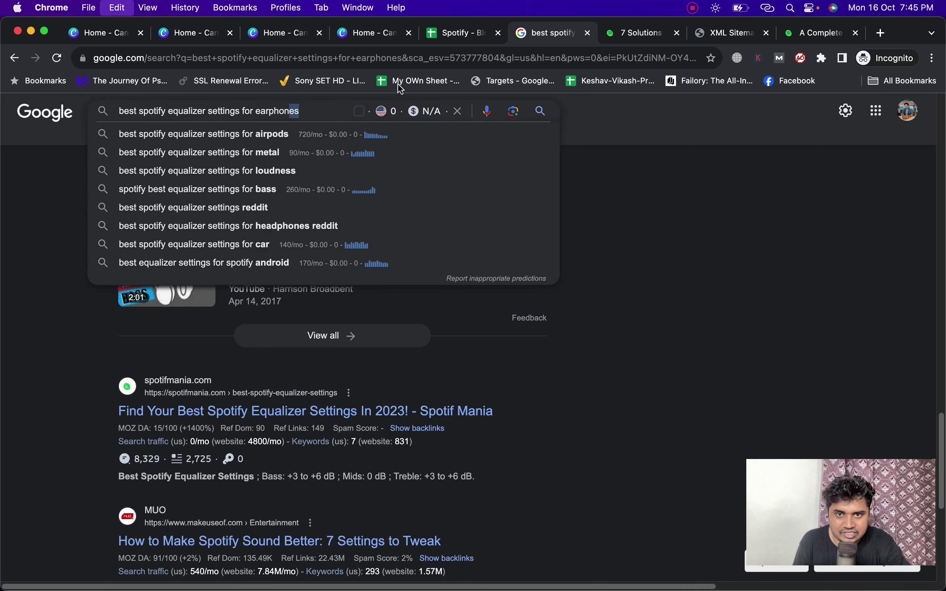
triple_click(323, 116)
key(super+c)
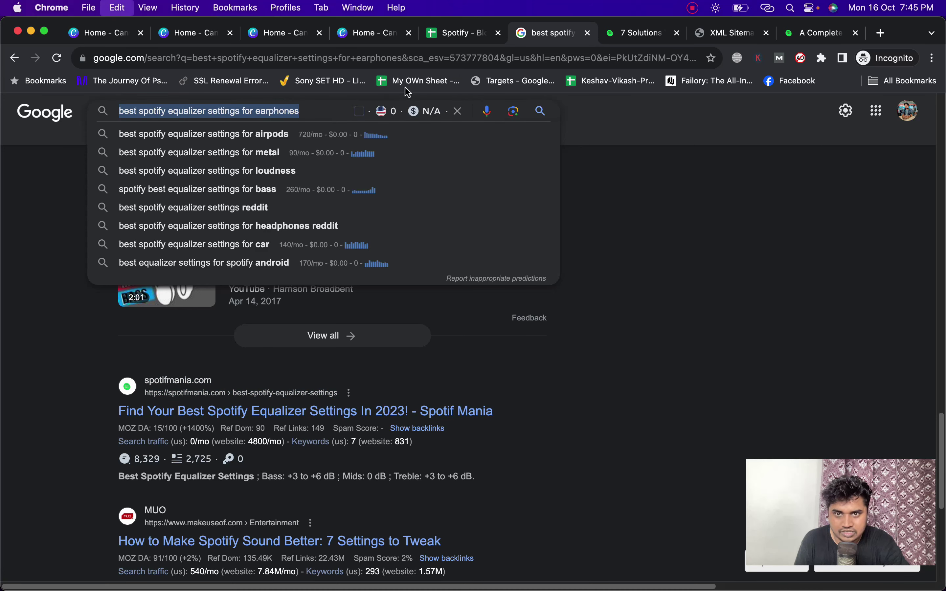
In the Keyword Grouping sheet, insert one row below "settings spotify" in the Setiting group.
click(457, 39)
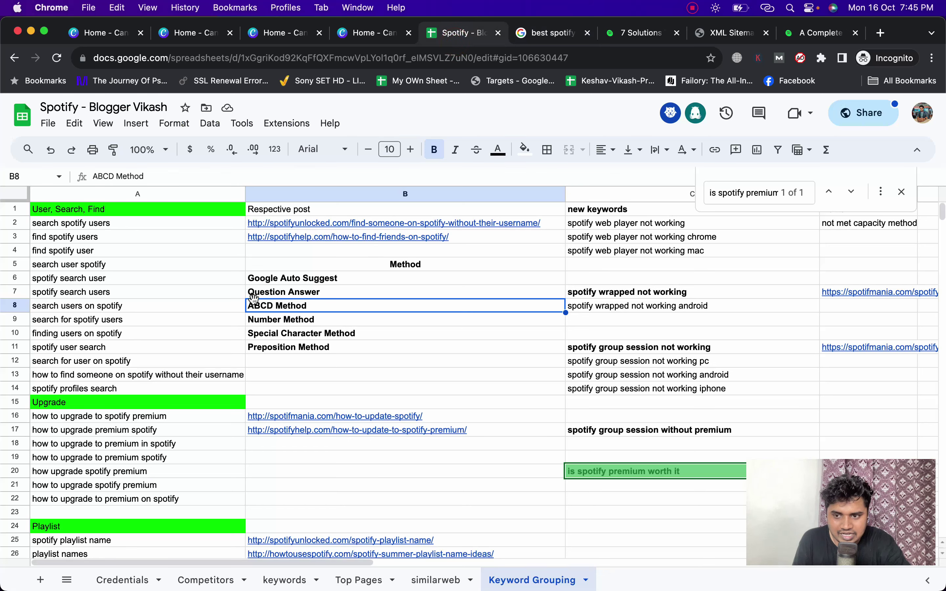
scroll(193, 309, down, 5)
scroll(193, 311, down, 15)
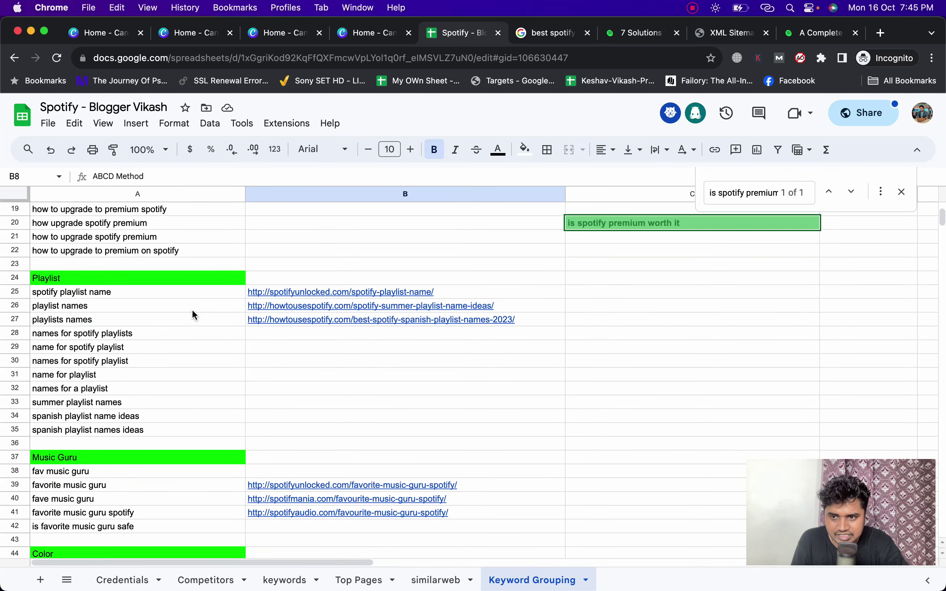
scroll(193, 311, down, 6)
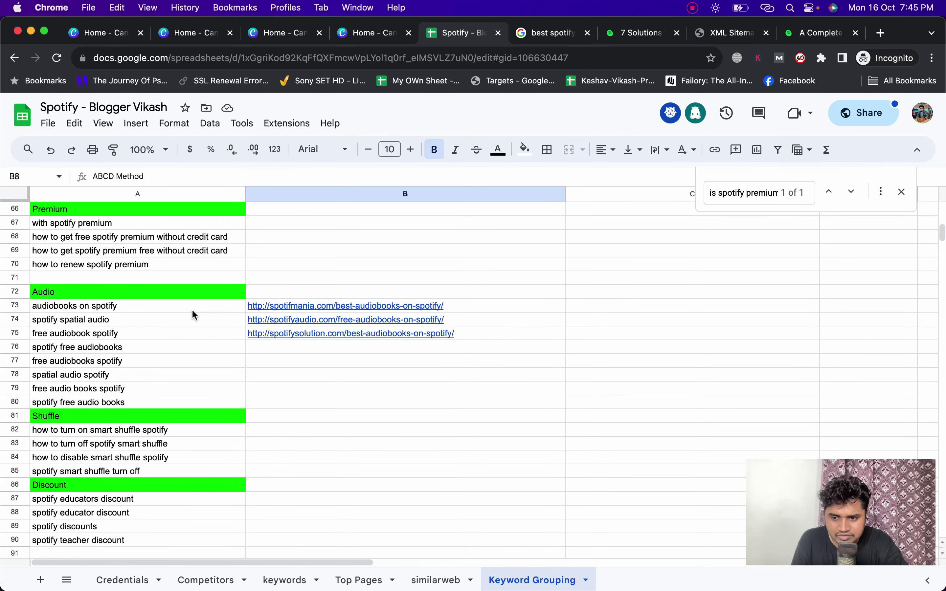
scroll(193, 311, down, 7)
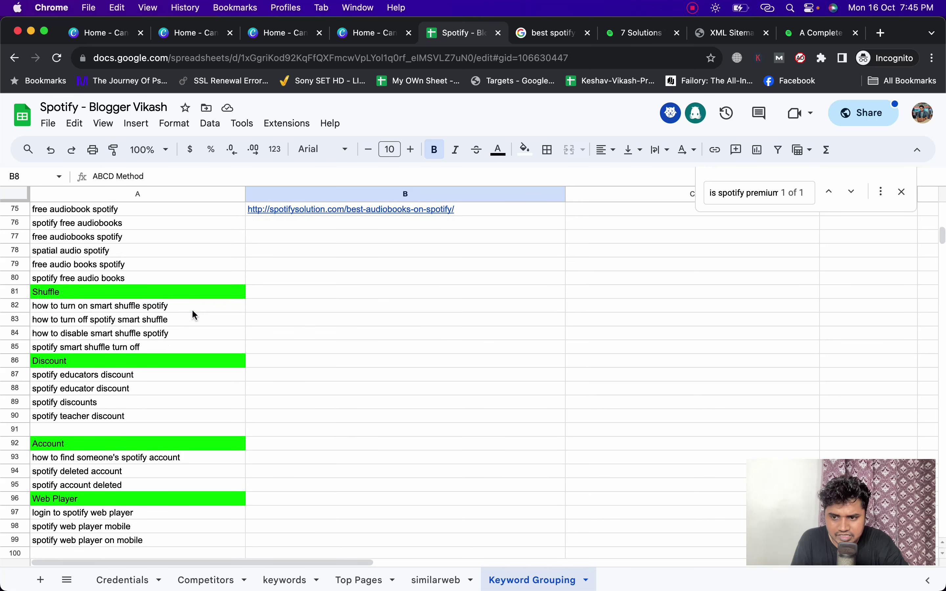
click(174, 498)
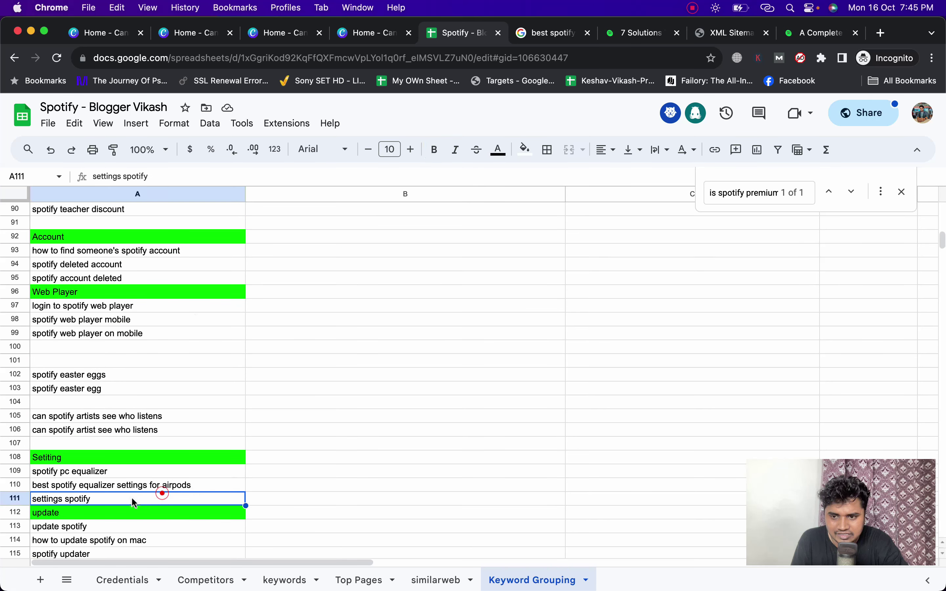
click(16, 499)
right_click(17, 496)
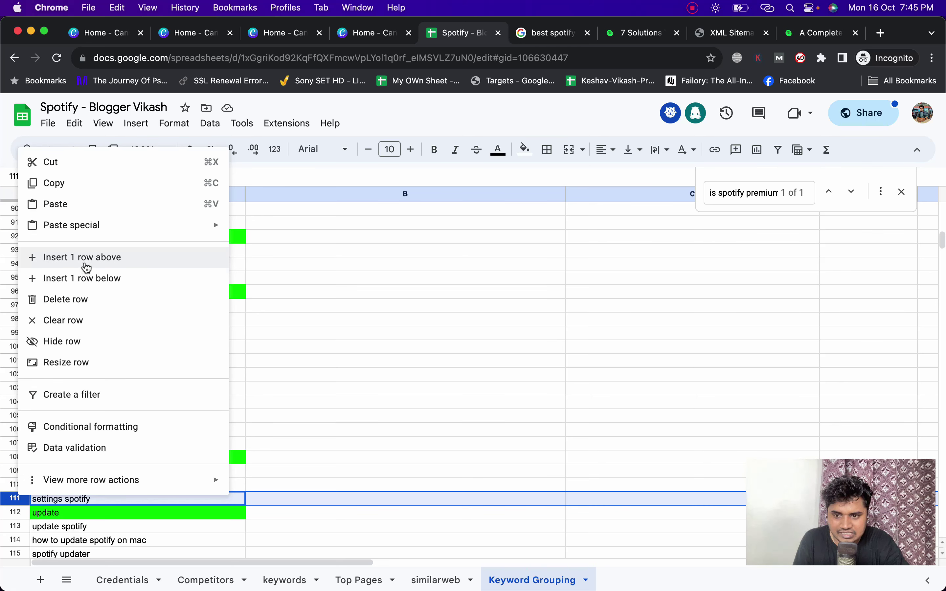
click(87, 276)
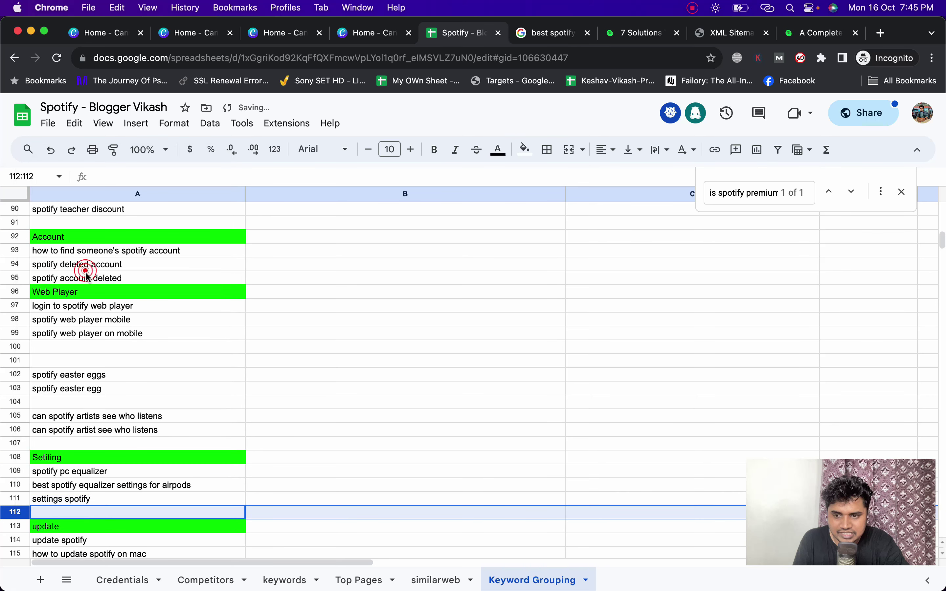
Paste "best spotify equalizer settings for earphones" into column A of the new row 112.
click(132, 512)
key(cmd+v)
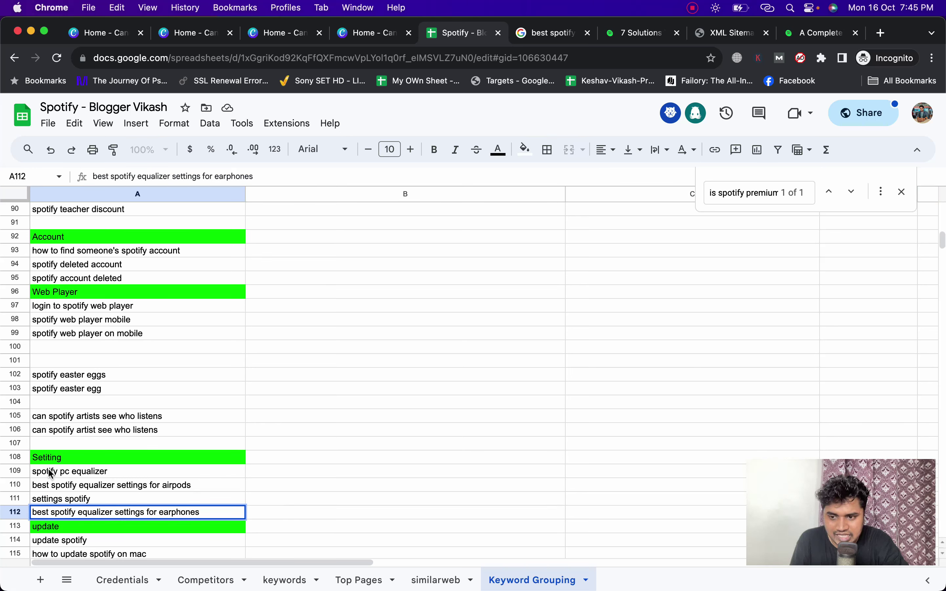
double_click(91, 510)
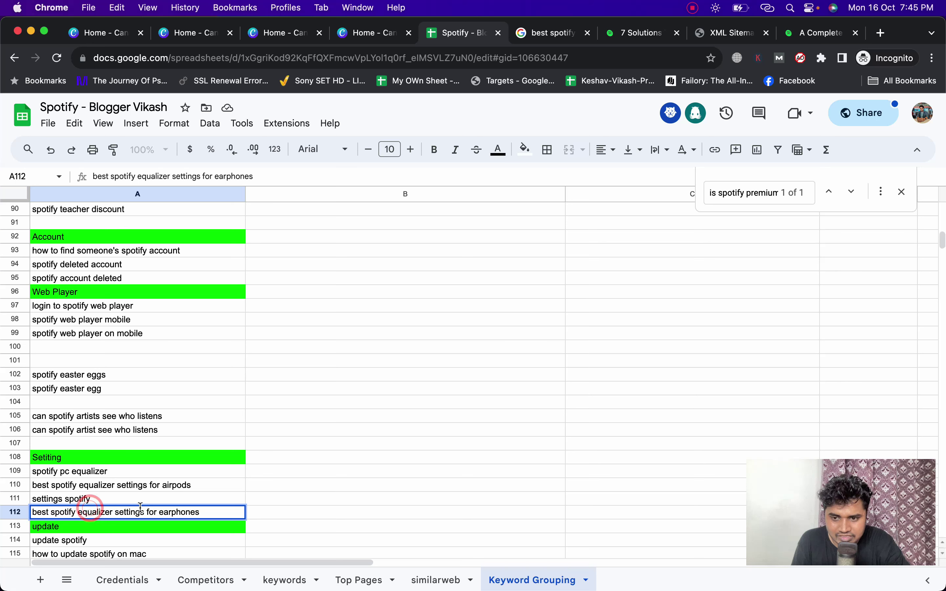
click(286, 467)
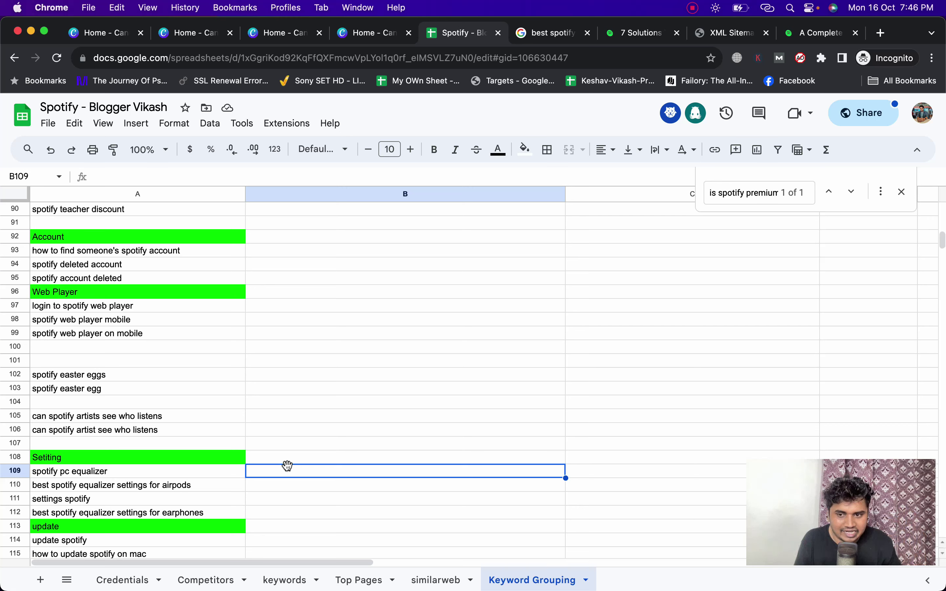
Compare the airpods and earphones equalizer keywords in the Setiting group, and select the "Number Method" entry in the method list.
click(190, 484)
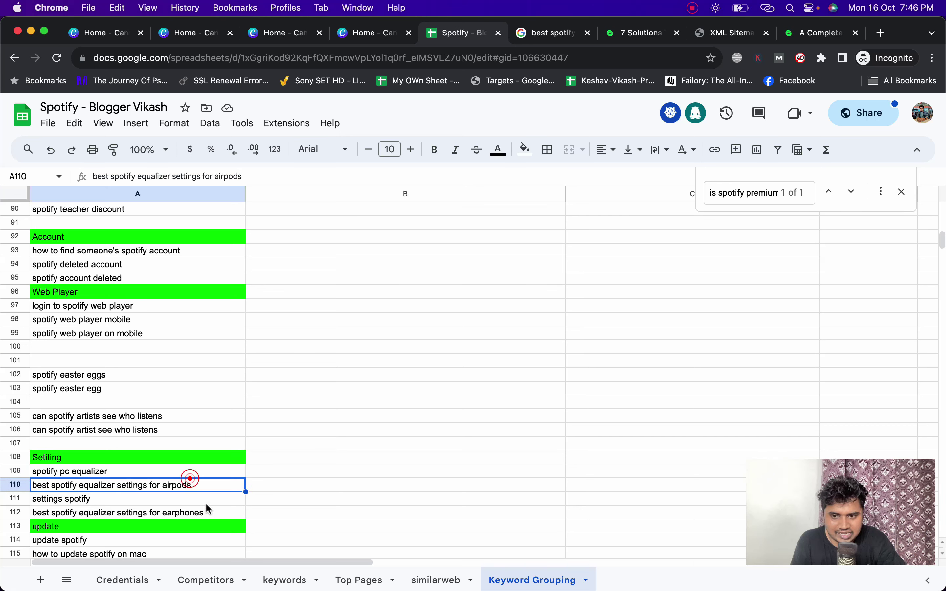
click(211, 513)
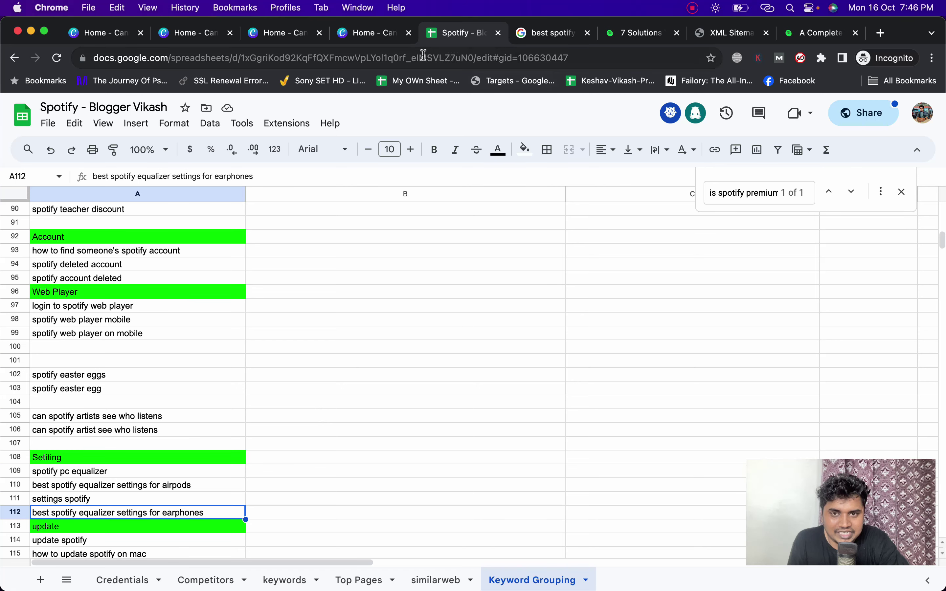
scroll(459, 520, up, 20)
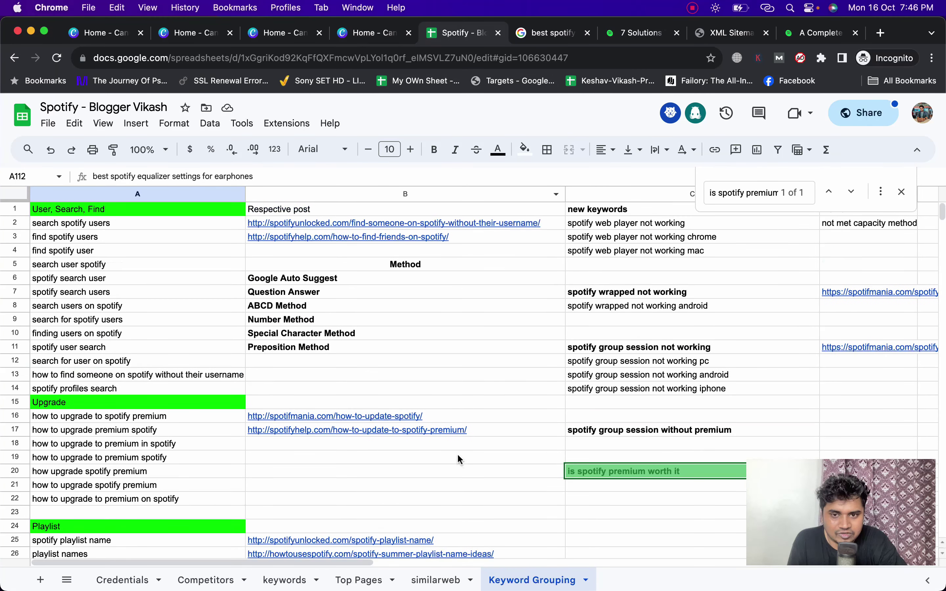
click(335, 318)
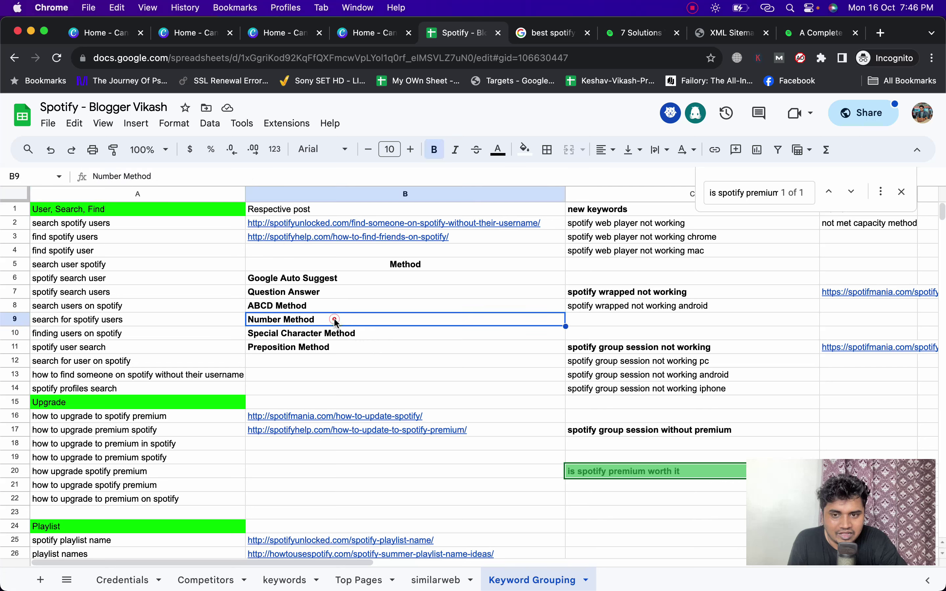
Shorten the Google query to "spotify equalizer settings" and look up suggestions with the numbers 1 to 6 appended in turn.
click(553, 35)
drag(138, 109, 125, 107)
key(BackSpace)
key(BackSpace)
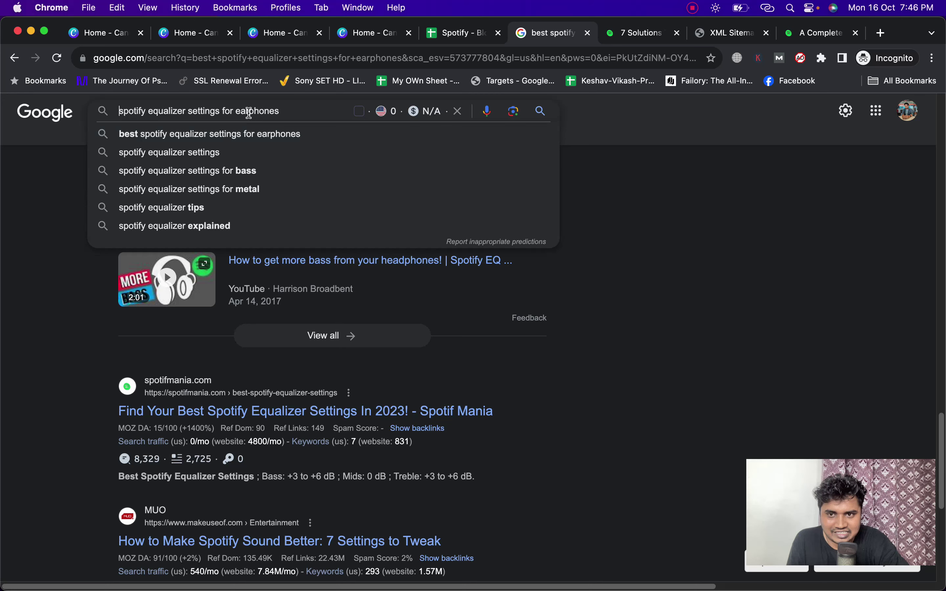
drag(279, 110, 220, 110)
key(BackSpace)
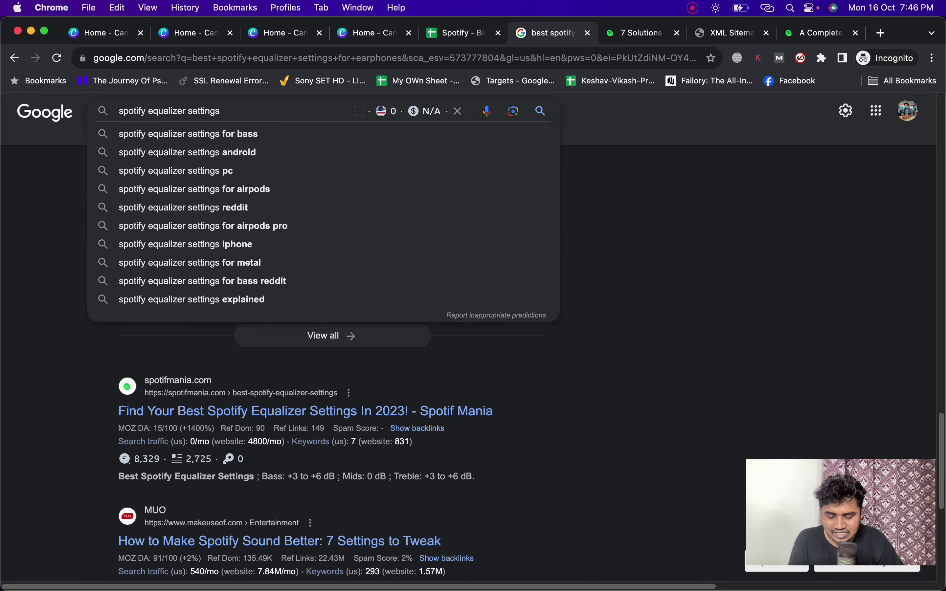
text(1)
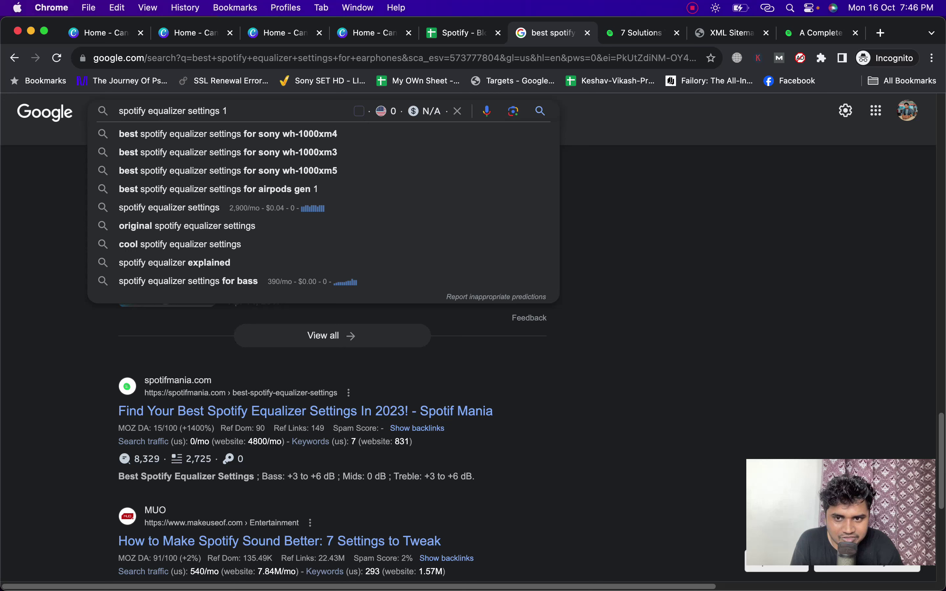
key(BackSpace)
text(2)
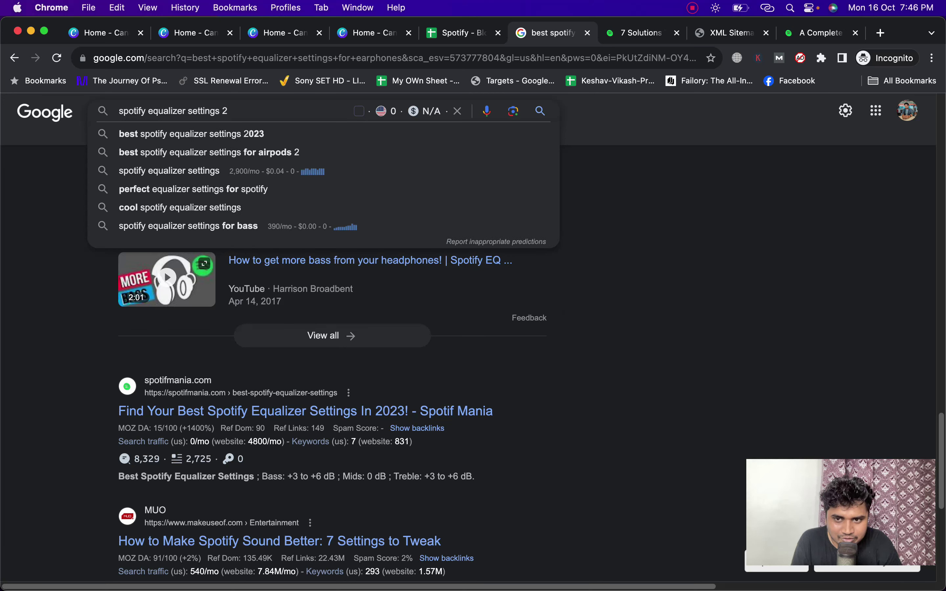
key(BackSpace)
text(3)
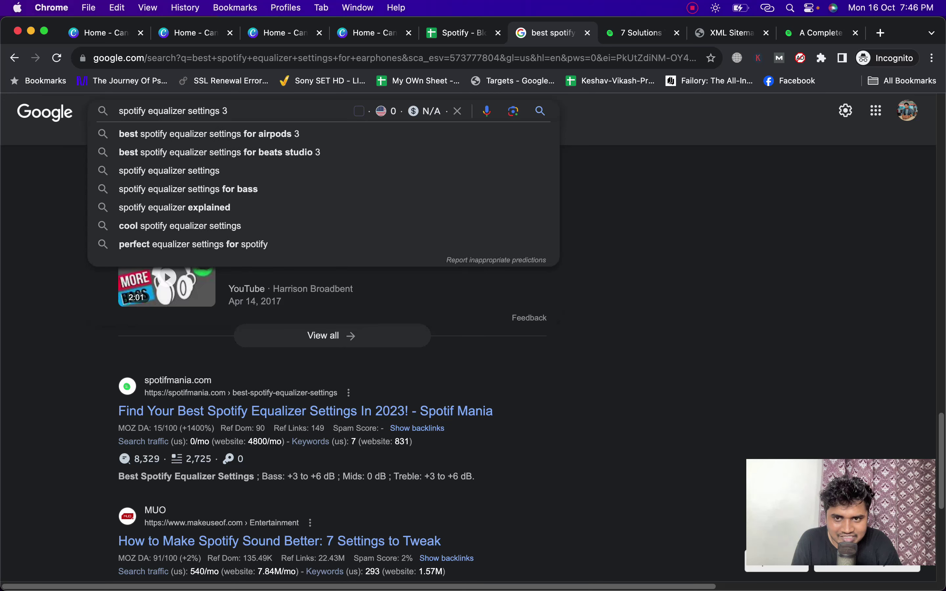
key(BackSpace)
text(4)
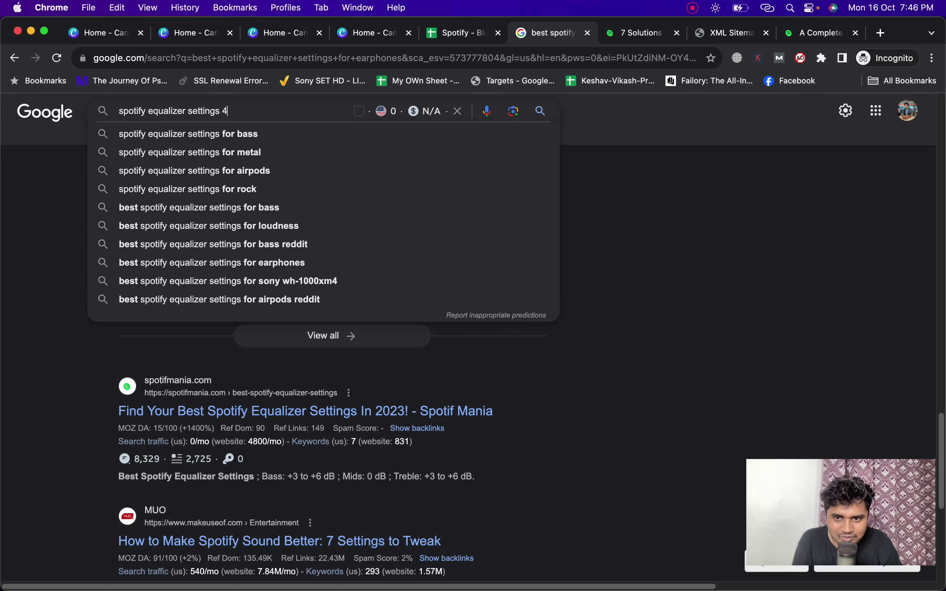
key(BackSpace)
text(5)
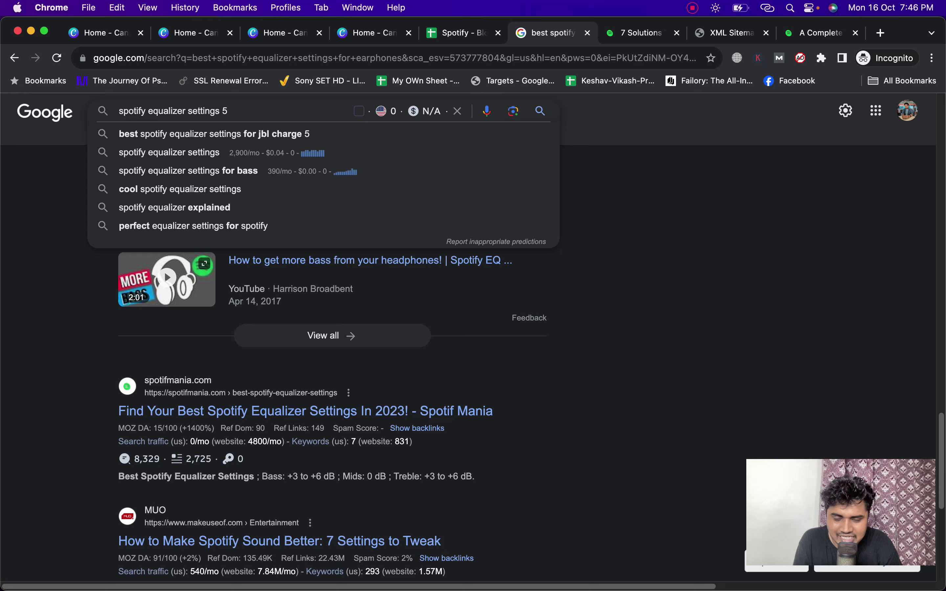
key(BackSpace)
text(6)
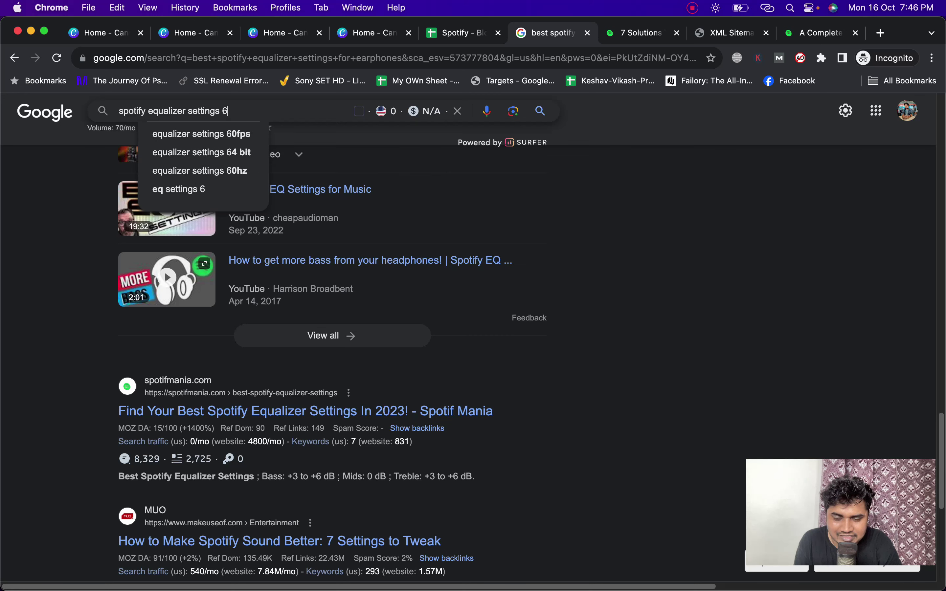
Look up autocomplete suggestions for "spotify" followed in turn by the numbers 1, 2, 3, 4 and 5.
key(BackSpace)
key(BackSpace)
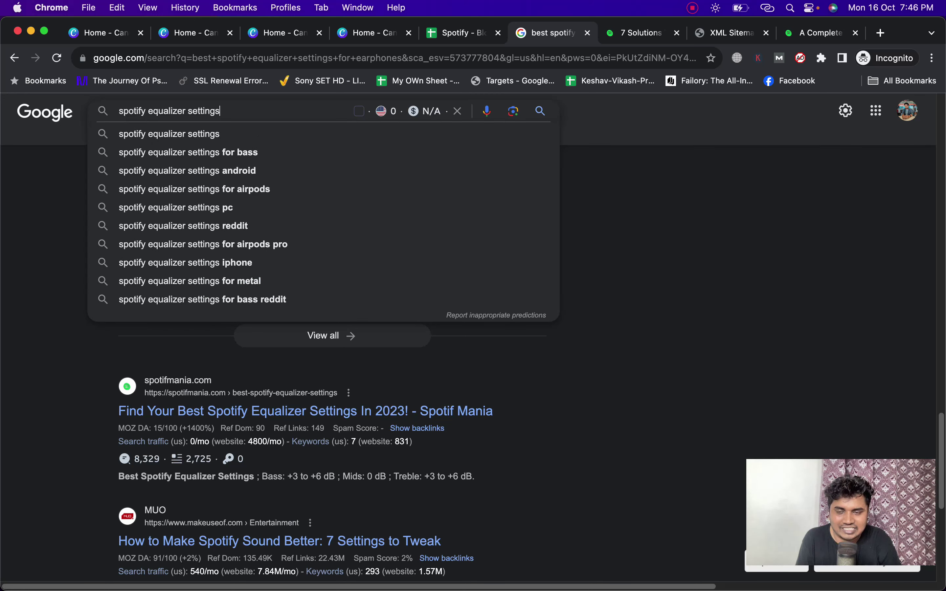
key(BackSpace)
key(BackSpace)
key(BackSpace)
key(BackSpace)
key(BackSpace)
key(BackSpace)
key(BackSpace)
key(BackSpace)
key(BackSpace)
key(BackSpace)
key(BackSpace)
key(BackSpace)
key(BackSpace)
key(BackSpace)
key(BackSpace)
key(BackSpace)
key(BackSpace)
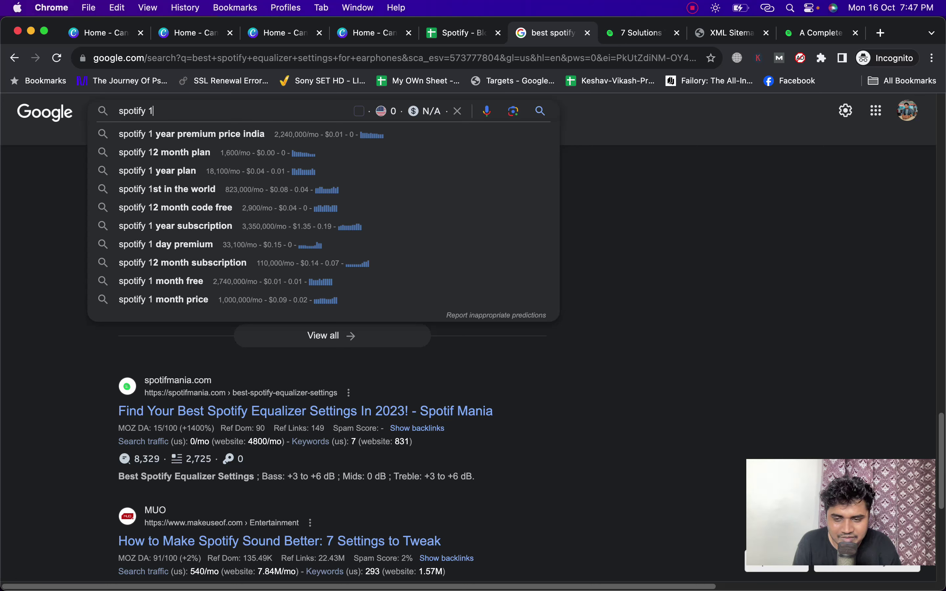
key(BackSpace)
text(2)
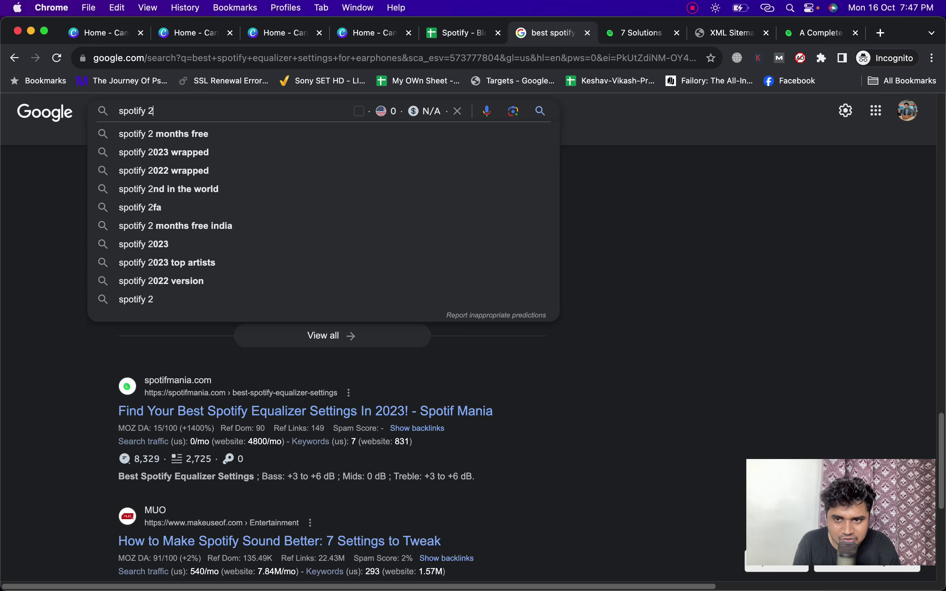
key(BackSpace)
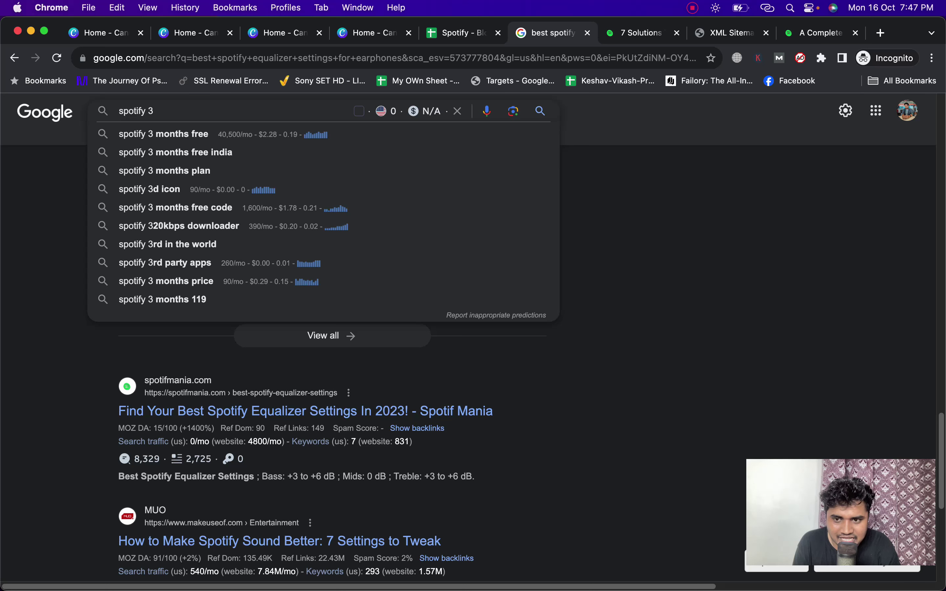
key(BackSpace)
text(4)
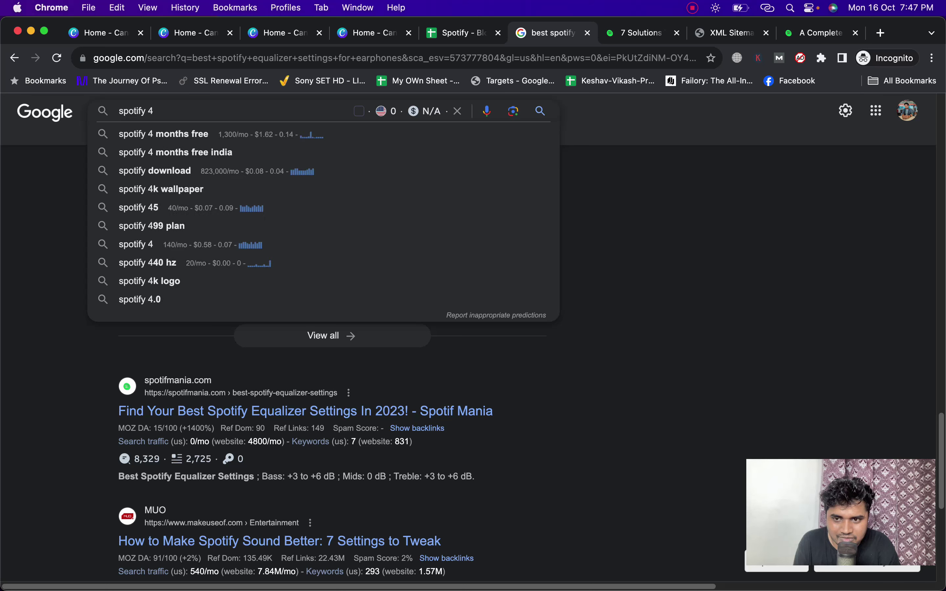
key(BackSpace)
text(5)
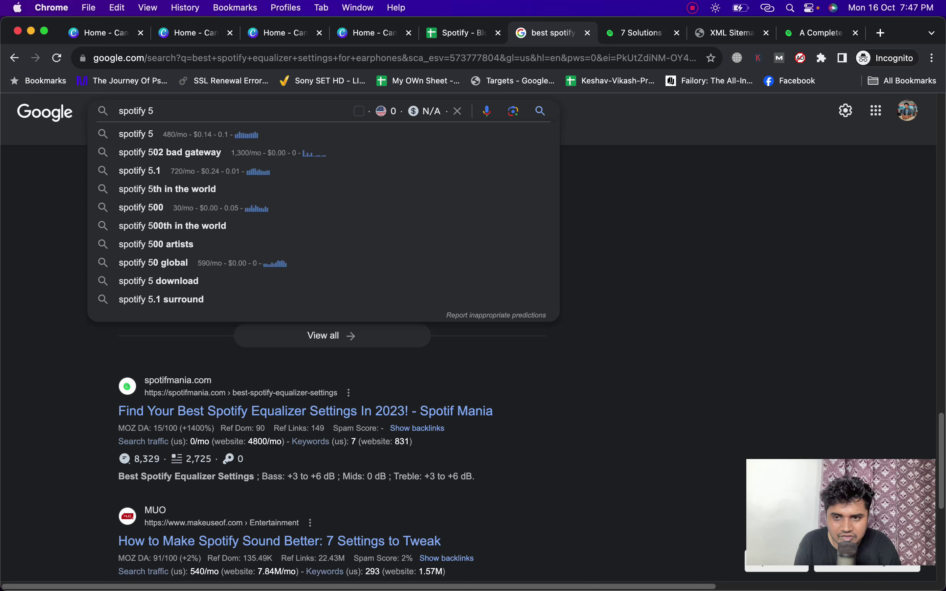
Search Google for the suggested keyword "spotify 502 bad gateway" and examine the authority and traffic figures of the top ranking sites.
click(229, 154)
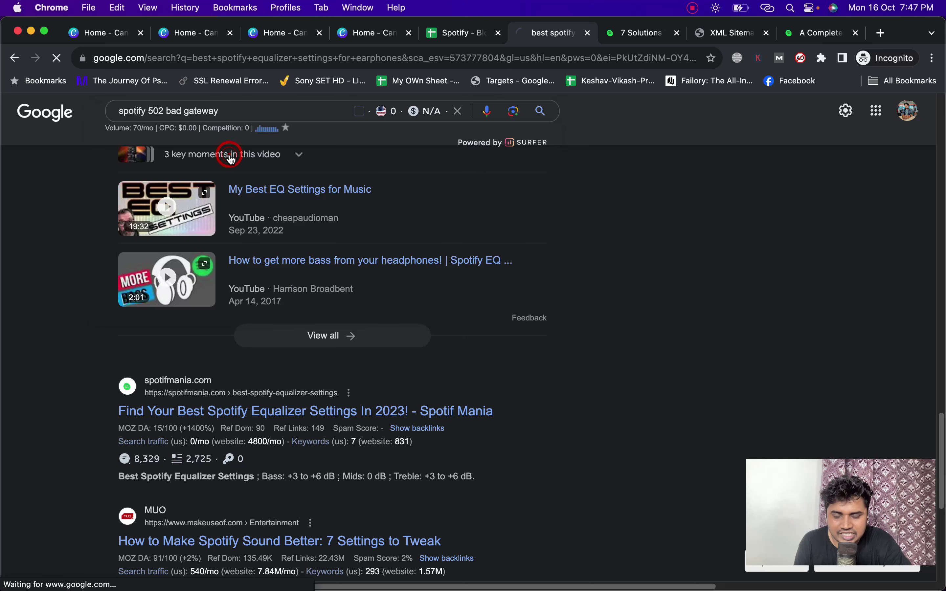
scroll(430, 309, down, 10)
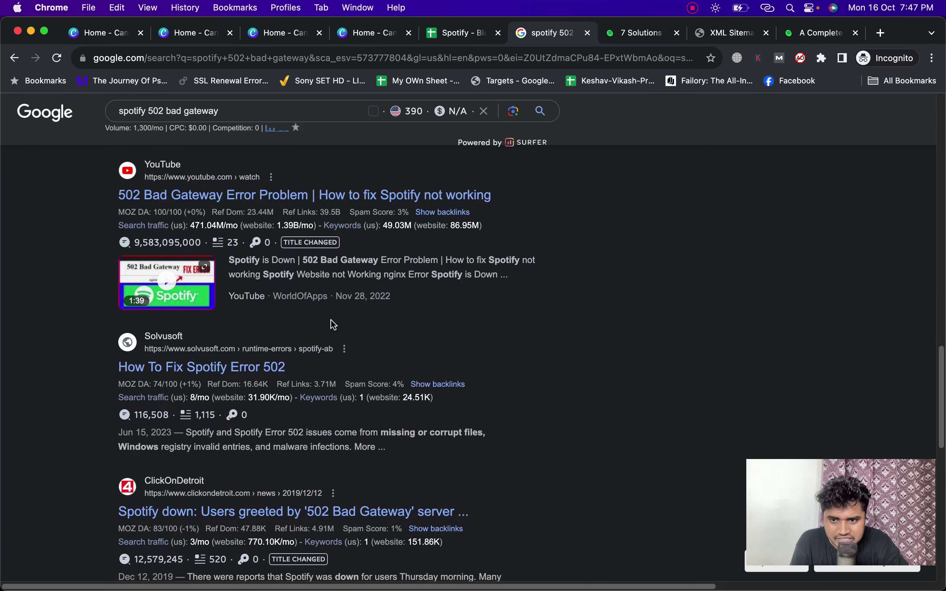
scroll(335, 323, down, 7)
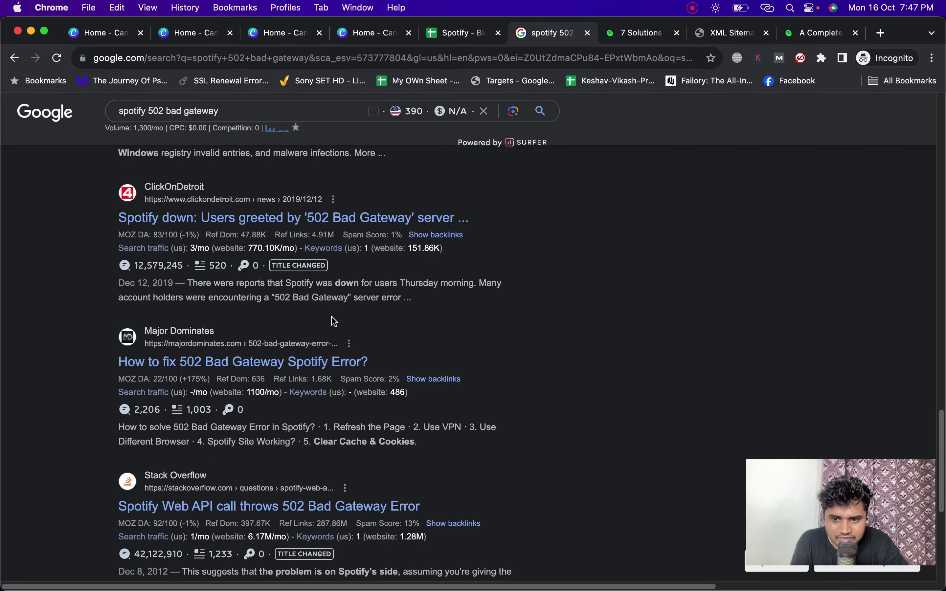
scroll(335, 323, down, 6)
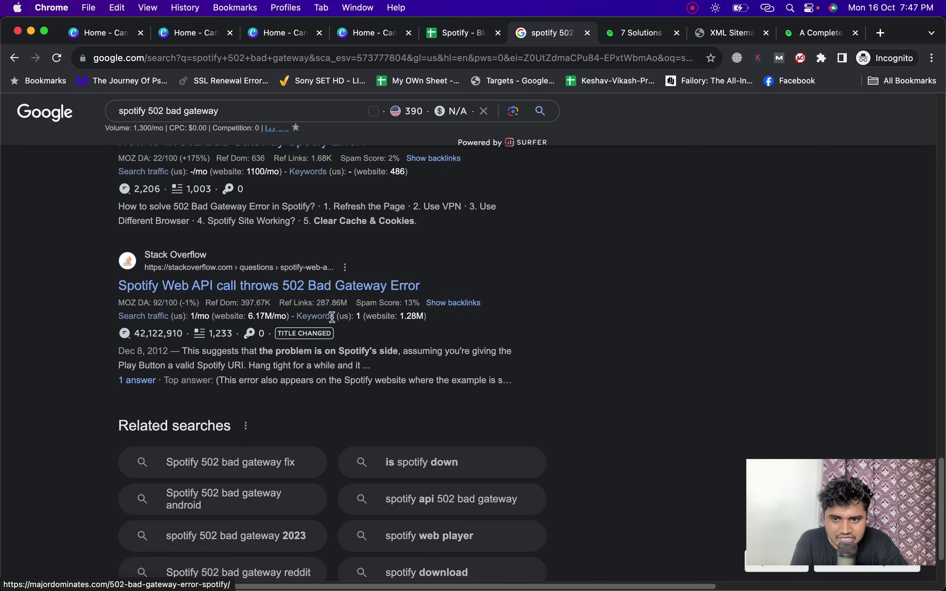
mouse_move(259, 299)
scroll(349, 319, up, 3)
scroll(349, 319, down, 3)
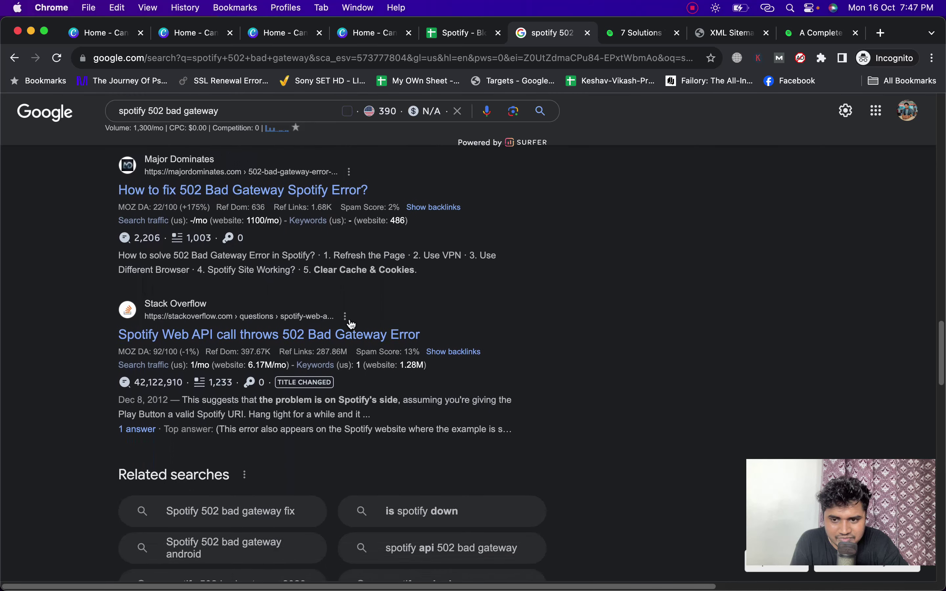
scroll(349, 319, down, 7)
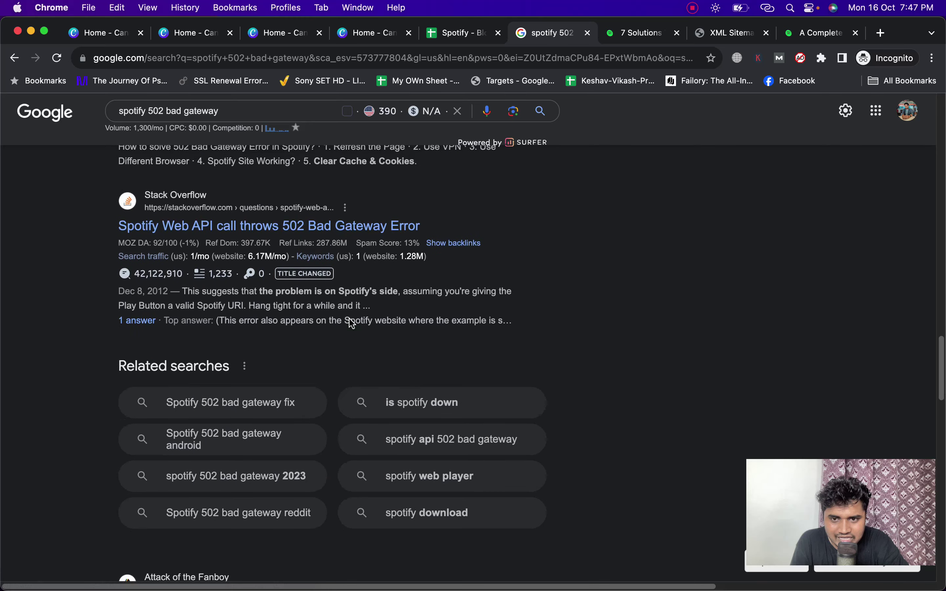
Examine the lower-ranking sites below the related searches for "spotify 502 bad gateway", looking for low-authority blogs.
scroll(349, 319, down, 2)
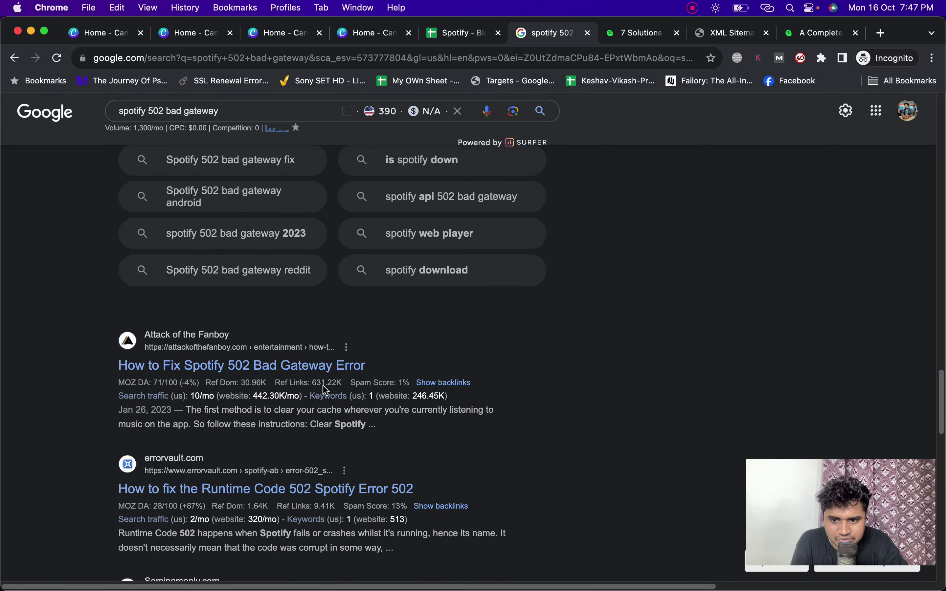
scroll(324, 385, down, 1)
scroll(325, 385, down, 7)
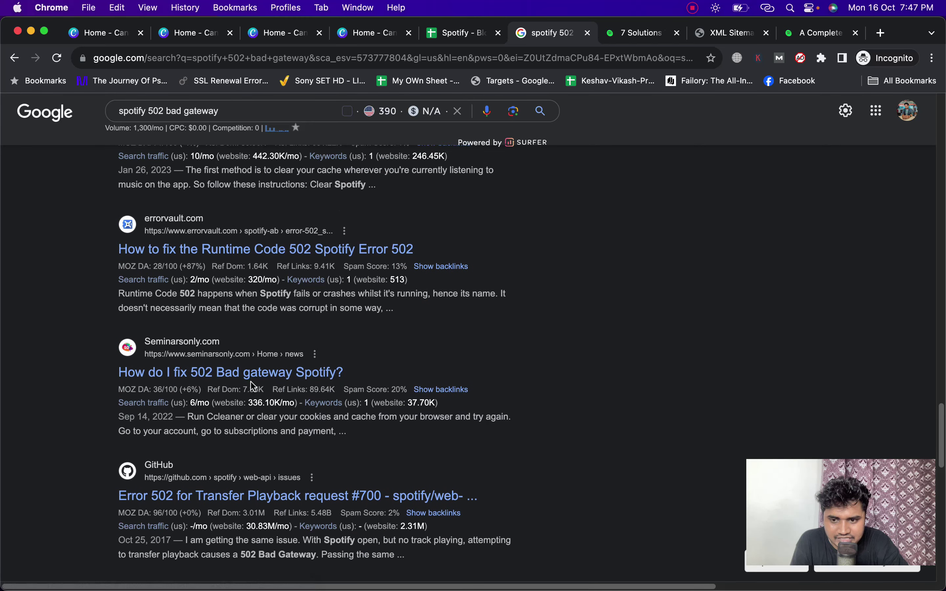
mouse_move(254, 387)
scroll(254, 387, down, 5)
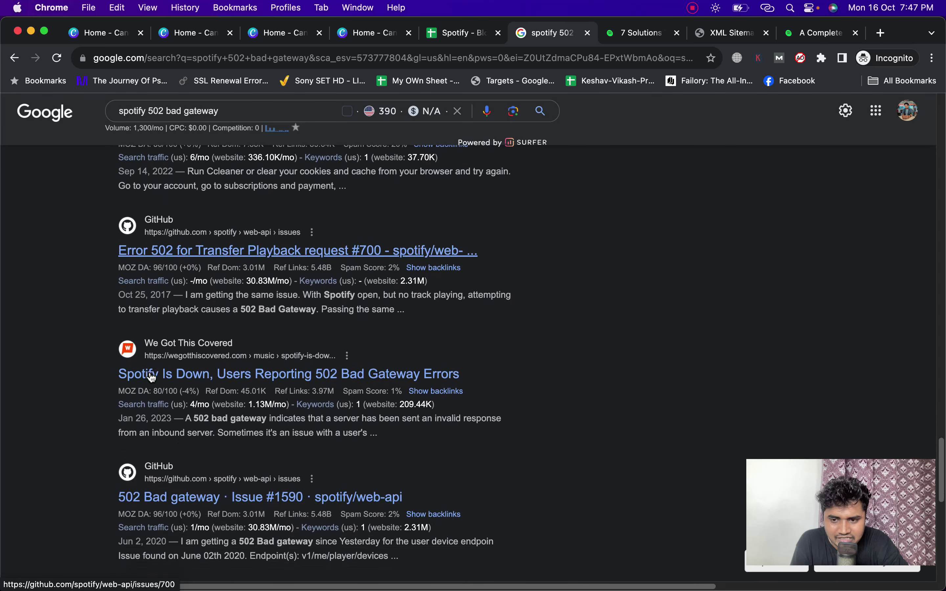
scroll(152, 376, down, 8)
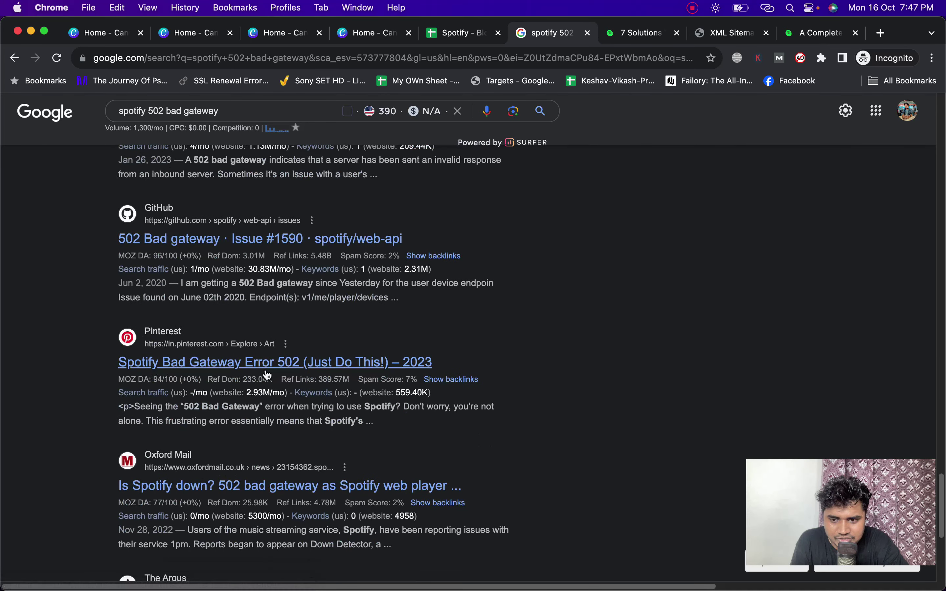
scroll(235, 370, down, 1)
scroll(218, 370, down, 3)
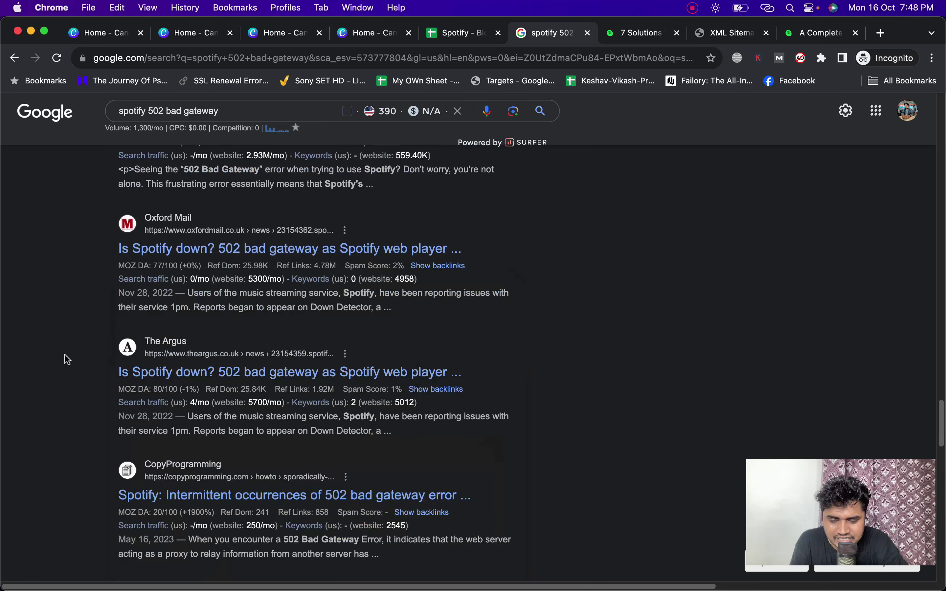
scroll(57, 359, down, 1)
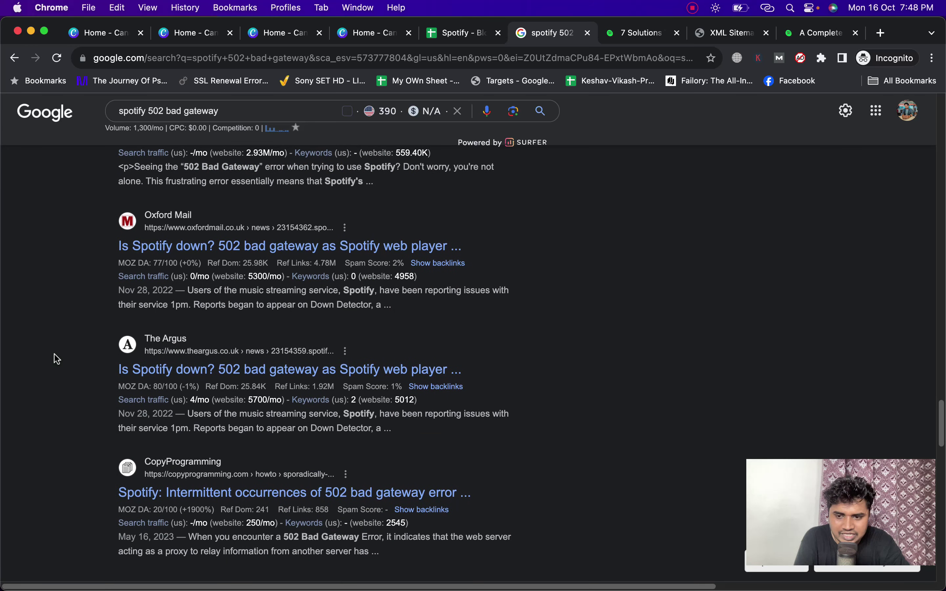
scroll(57, 359, down, 1)
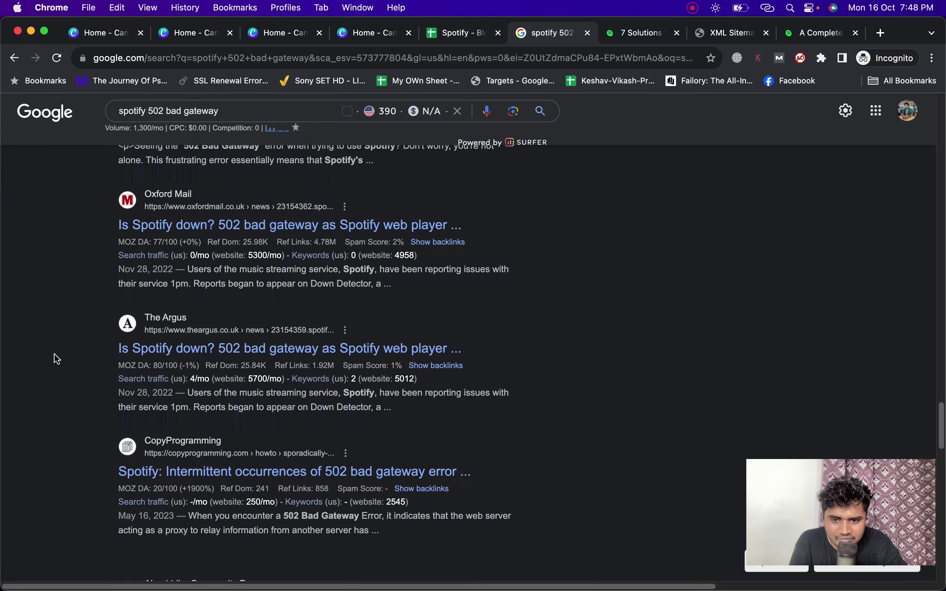
scroll(57, 359, down, 5)
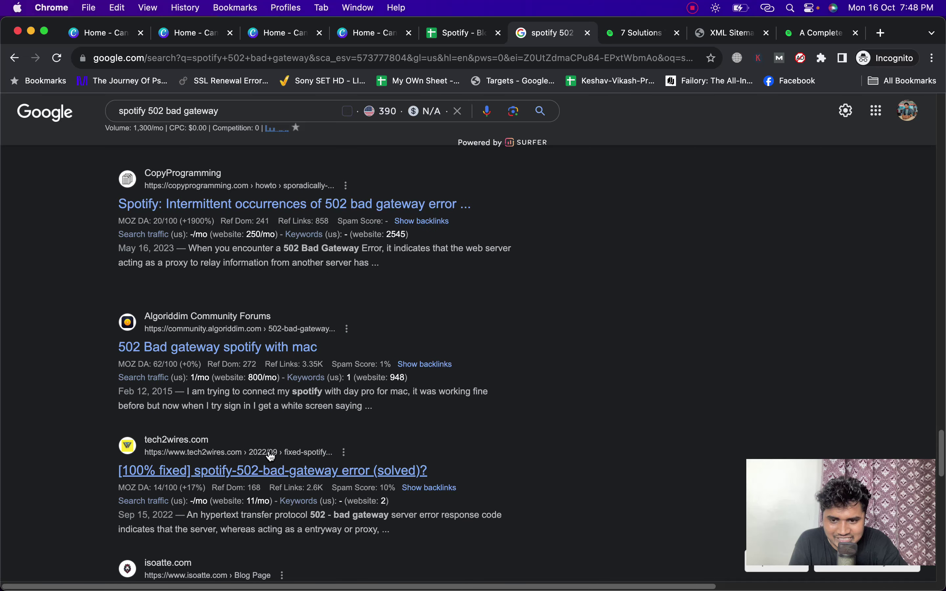
Open the tech2wires.com and techatglance.com results in new tabs and check the remaining sites further down.
right_click(252, 472)
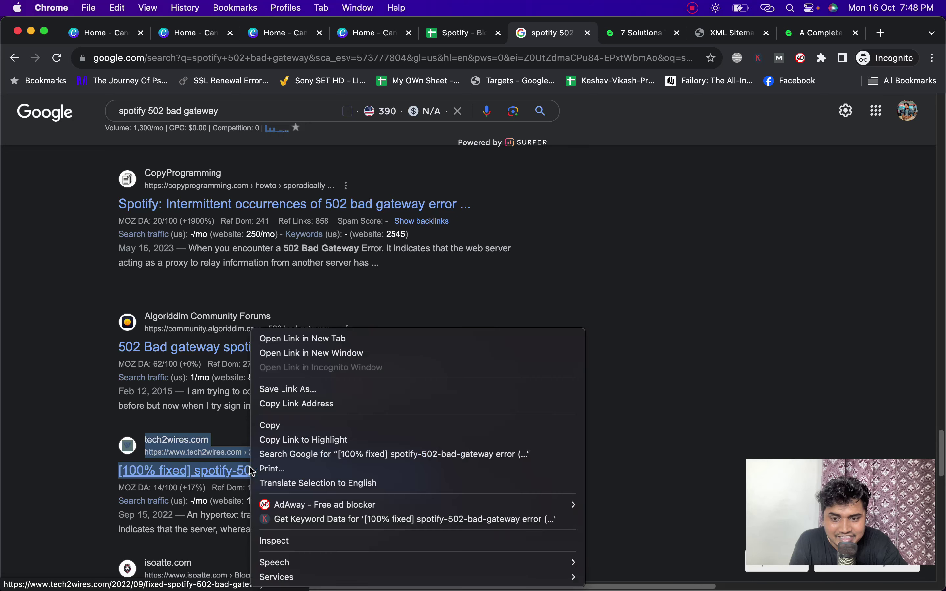
click(299, 340)
scroll(272, 422, down, 5)
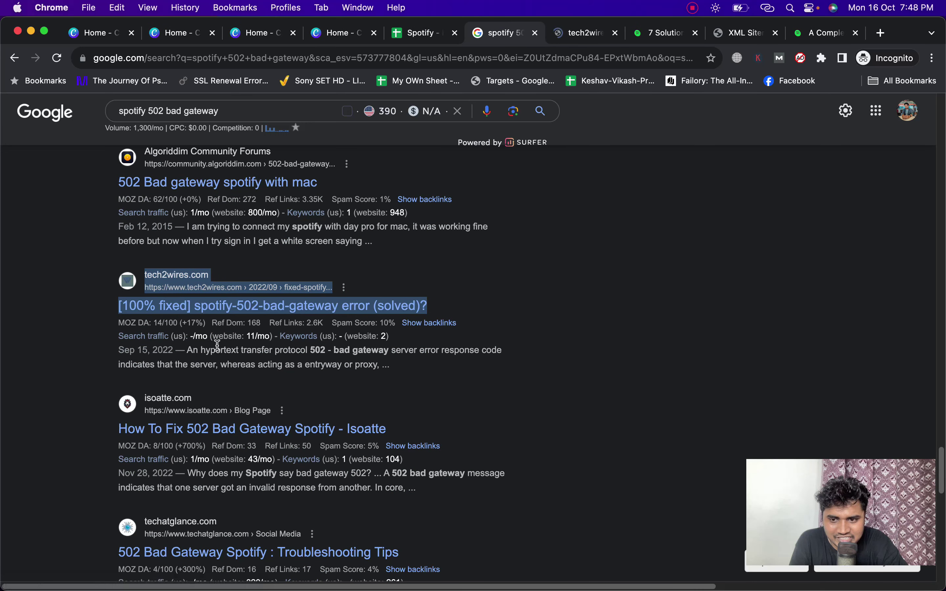
scroll(217, 430, down, 3)
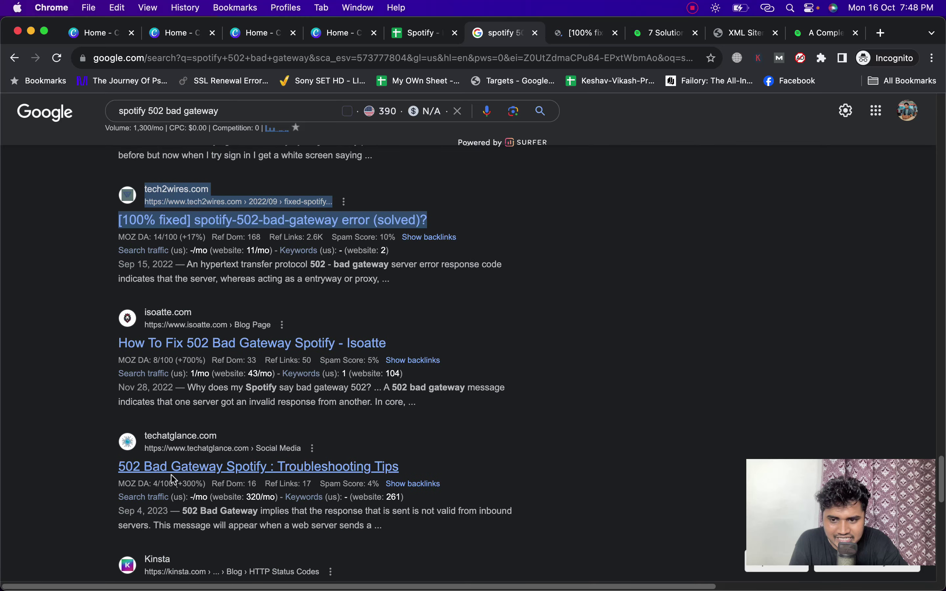
right_click(199, 470)
click(278, 335)
scroll(323, 383, down, 3)
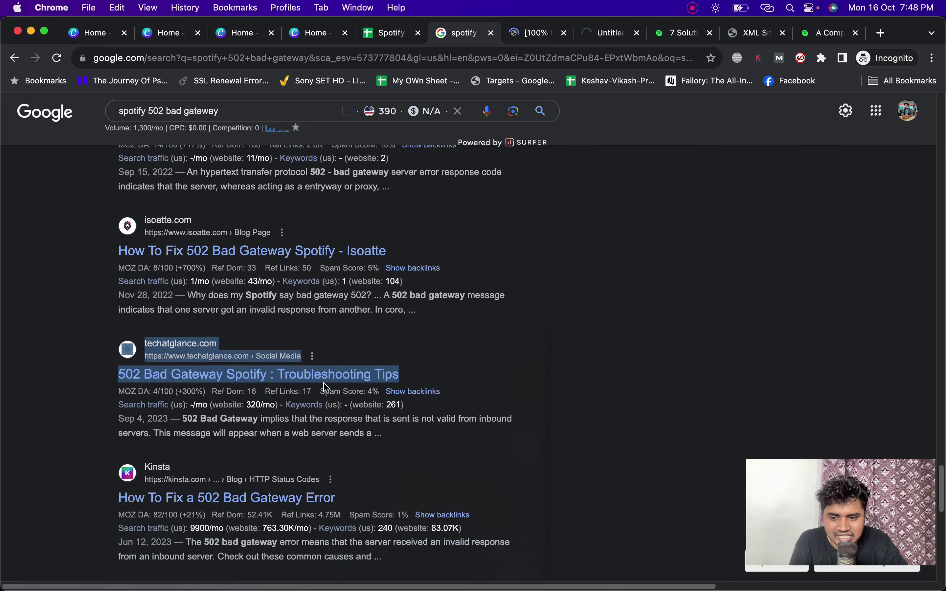
scroll(323, 383, down, 10)
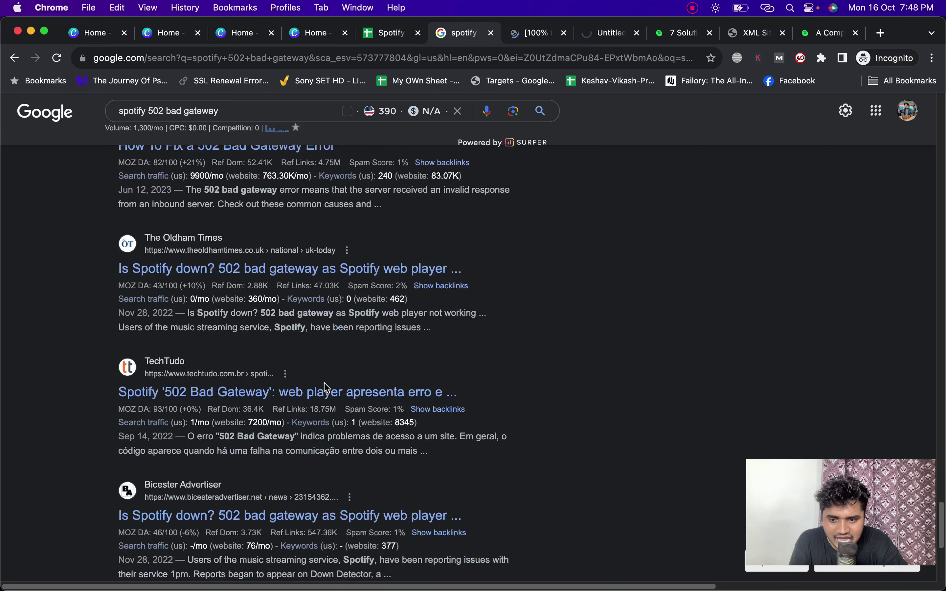
scroll(326, 387, down, 4)
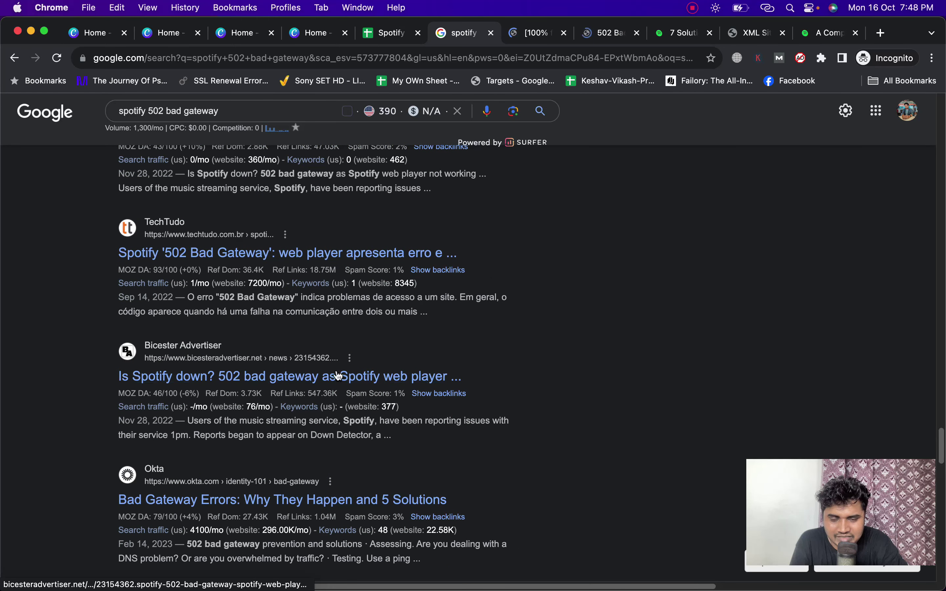
Review the content quality of the tech2wires.com article on the Spotify 502 bad gateway error.
click(528, 34)
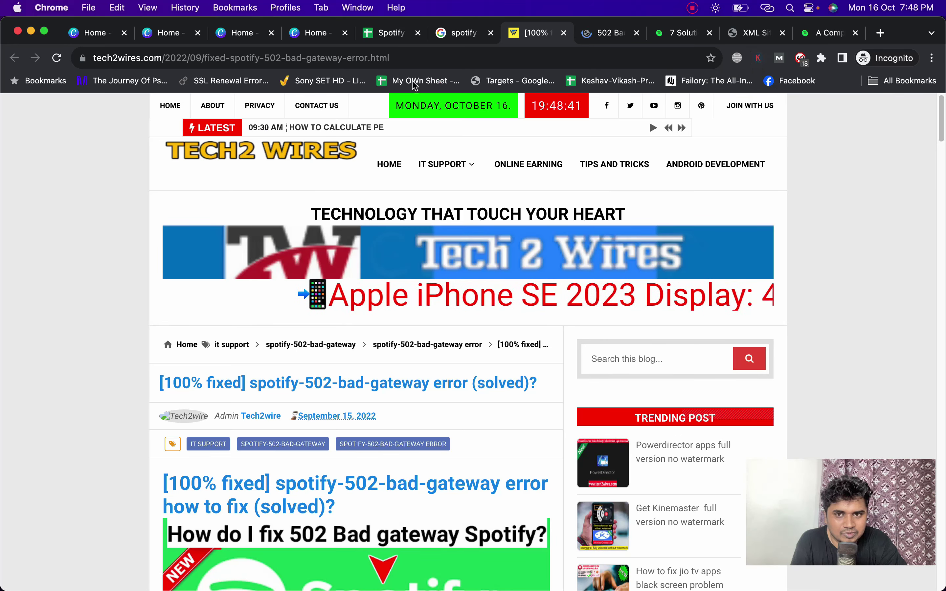
scroll(461, 169, down, 10)
scroll(461, 169, down, 20)
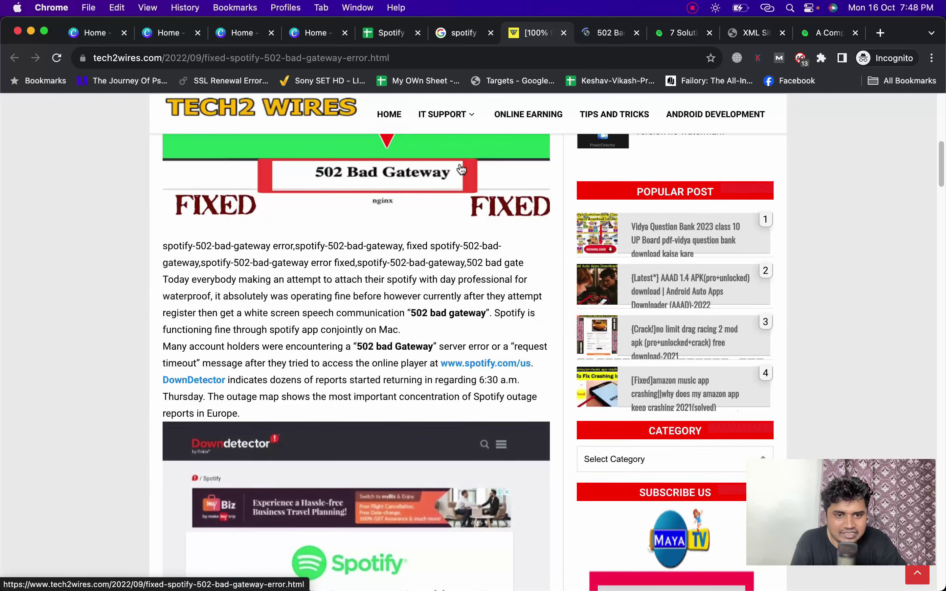
scroll(460, 168, up, 20)
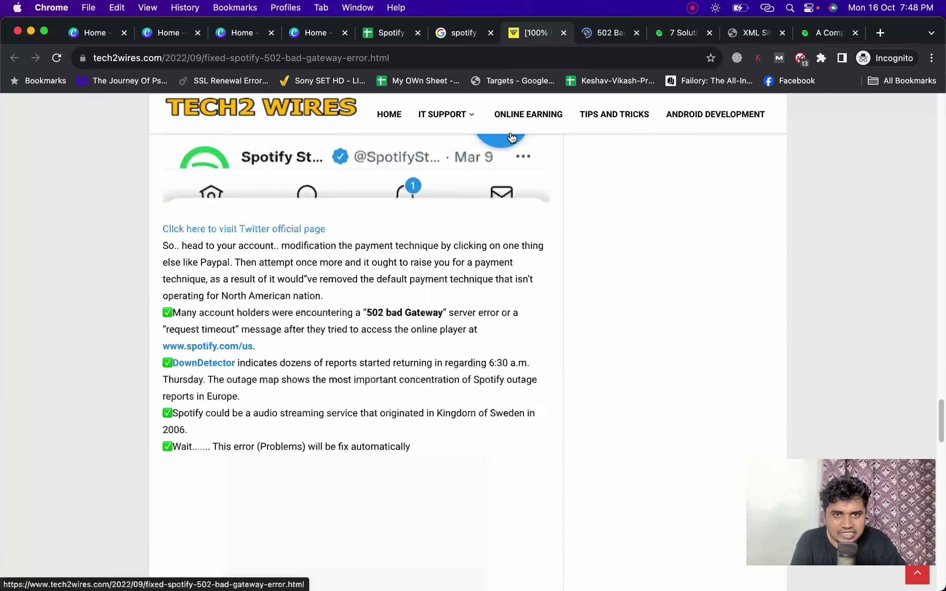
Review the techatglance.com troubleshooting article on the 502 bad gateway Spotify error through to its comment section.
click(608, 33)
scroll(485, 221, down, 10)
scroll(485, 221, down, 15)
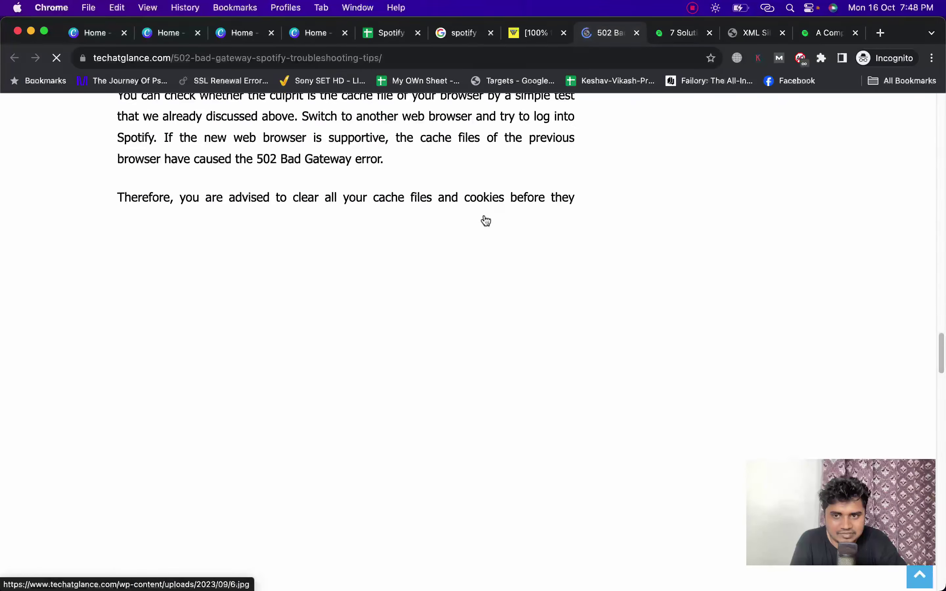
scroll(485, 213, up, 5)
scroll(485, 219, up, 20)
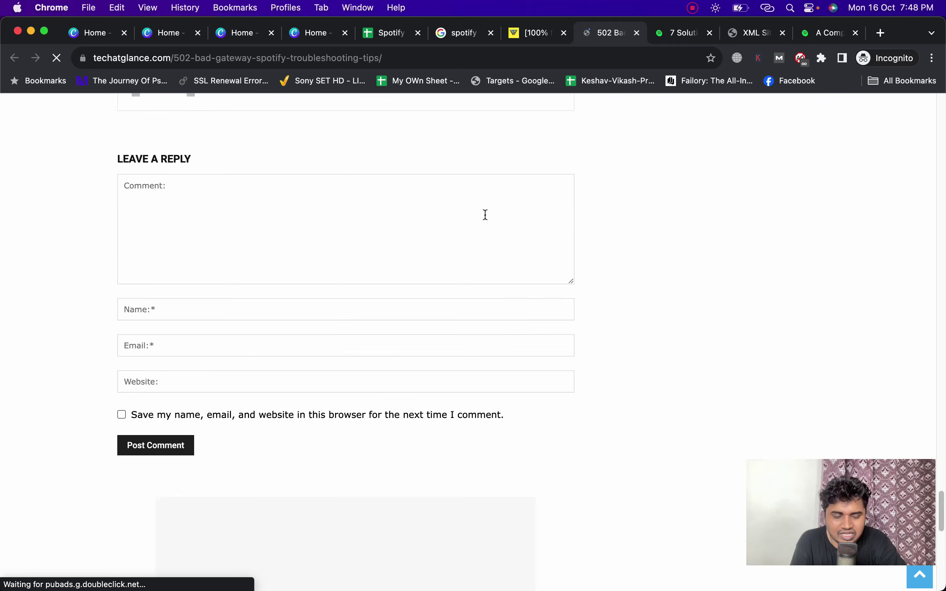
scroll(489, 208, up, 10)
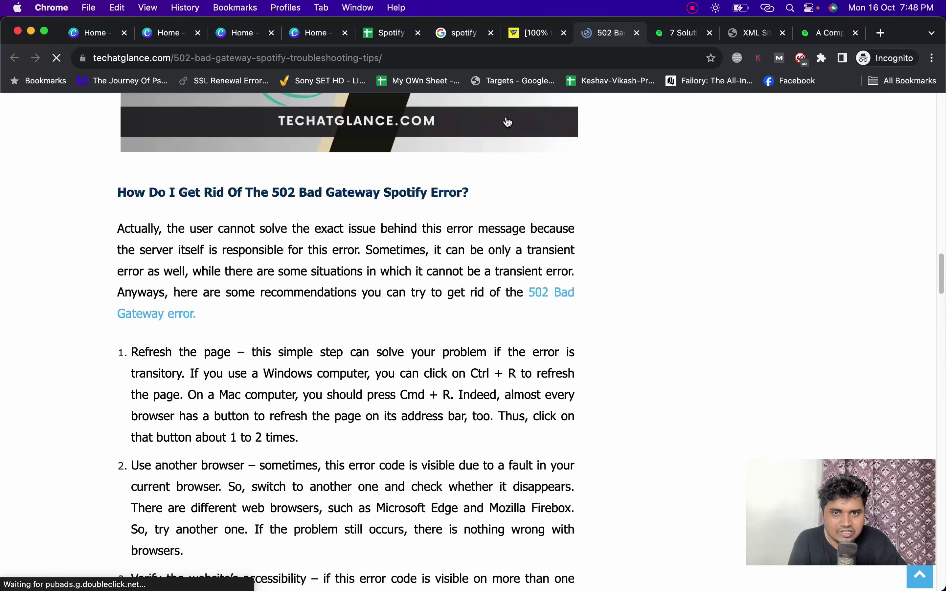
Return to the Google results, shorten the query to "spotify" and look up suggestions with 6, 7, 8, 9 and 10 appended in turn.
click(442, 35)
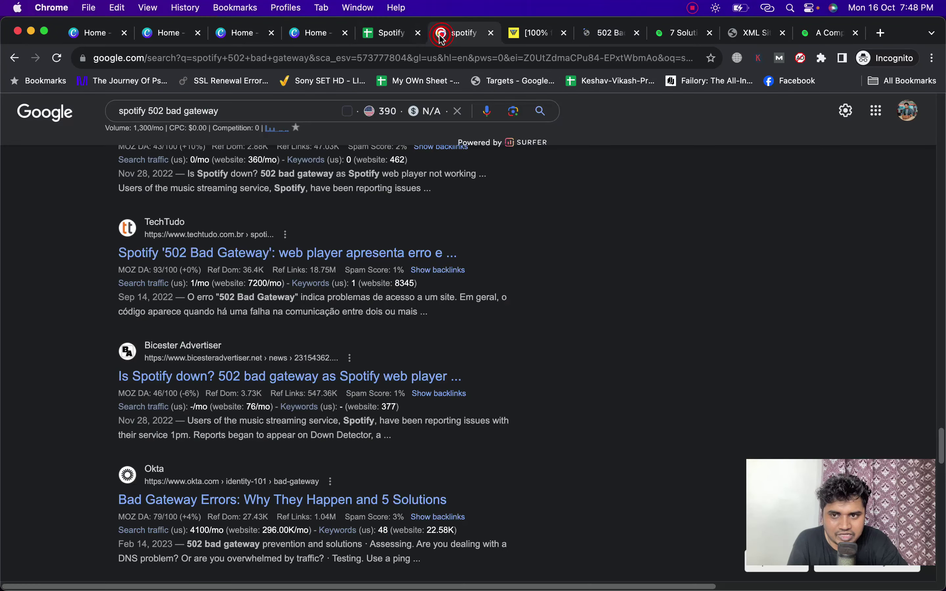
drag(268, 112, 153, 113)
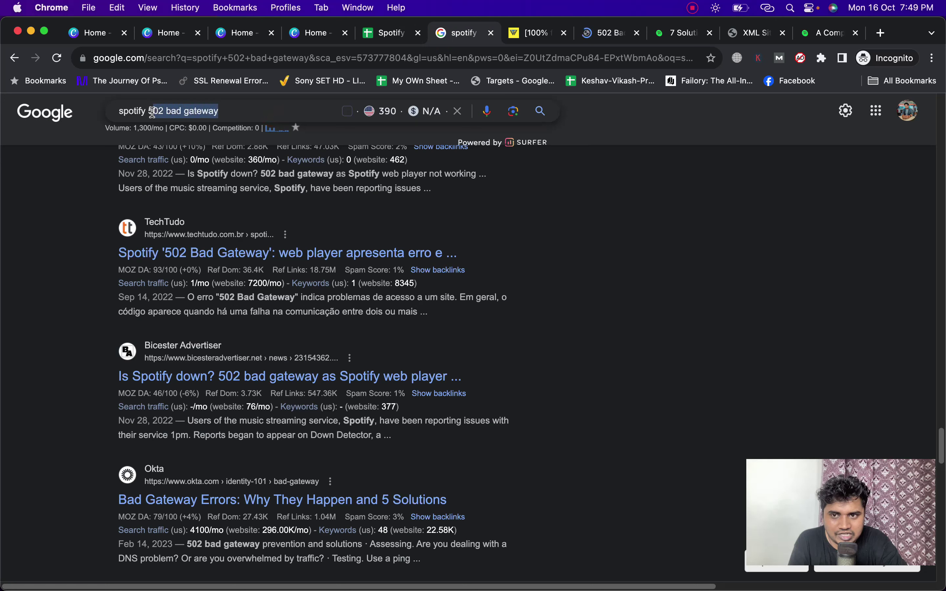
key(BackSpace)
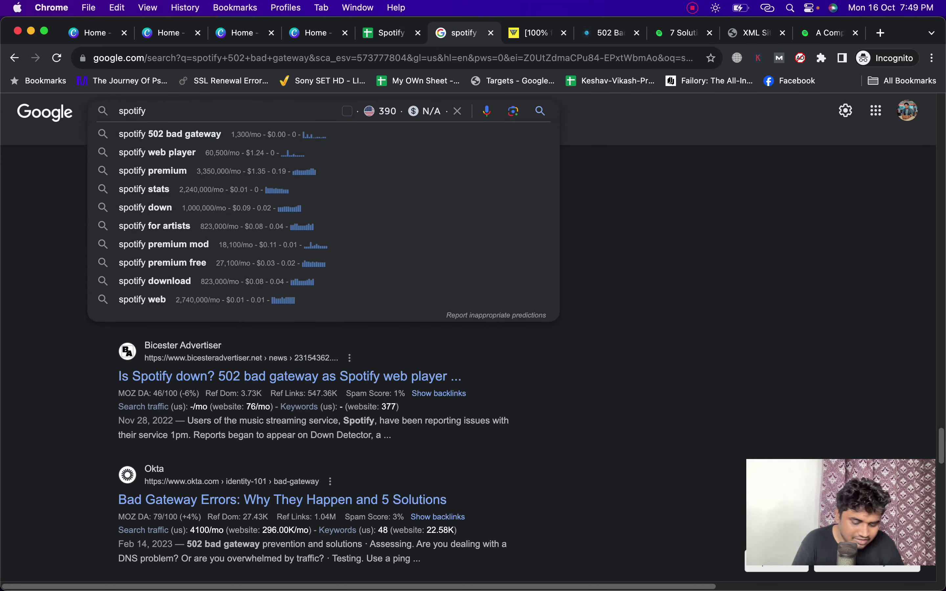
text(6)
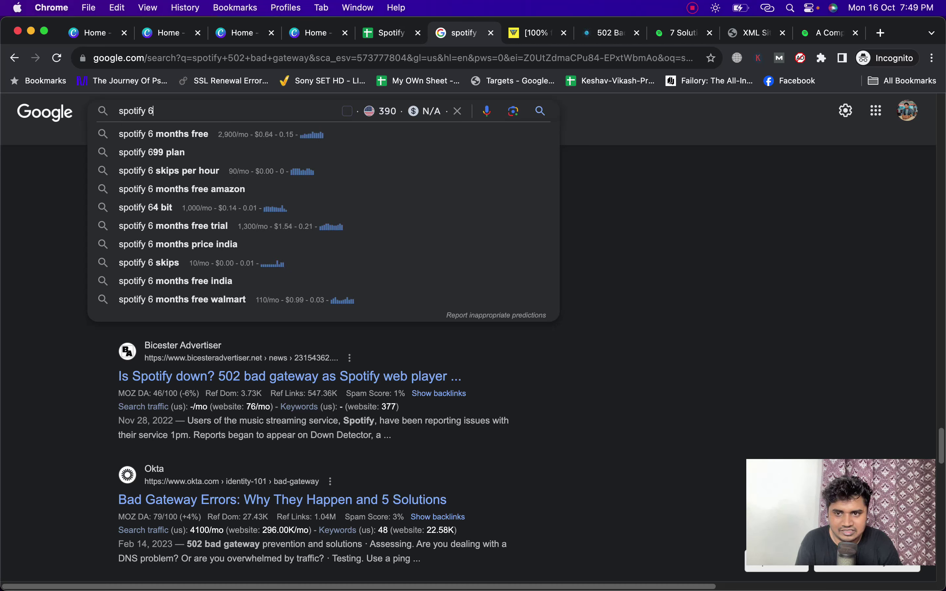
key(BackSpace)
text(7)
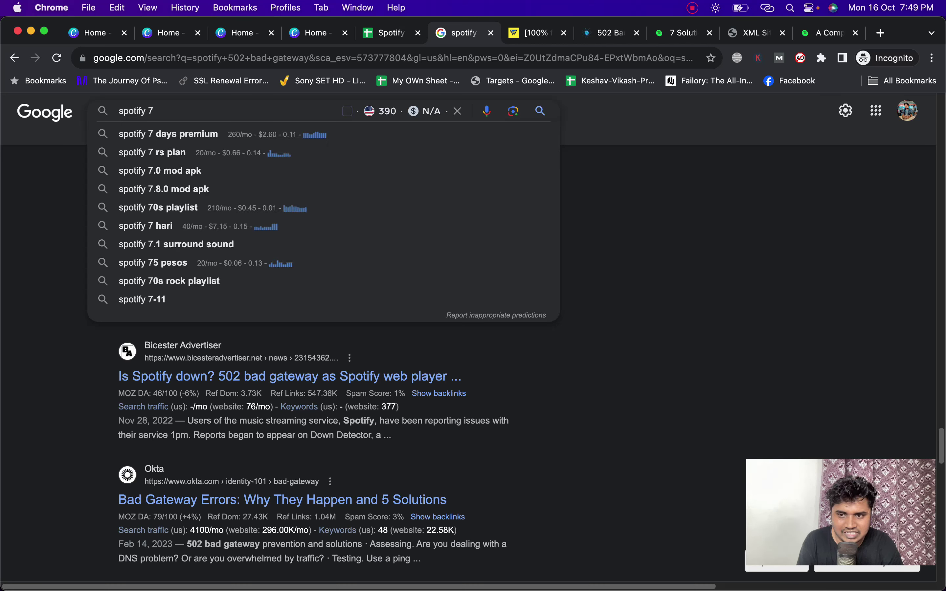
key(BackSpace)
text(8)
key(BackSpace)
text(9)
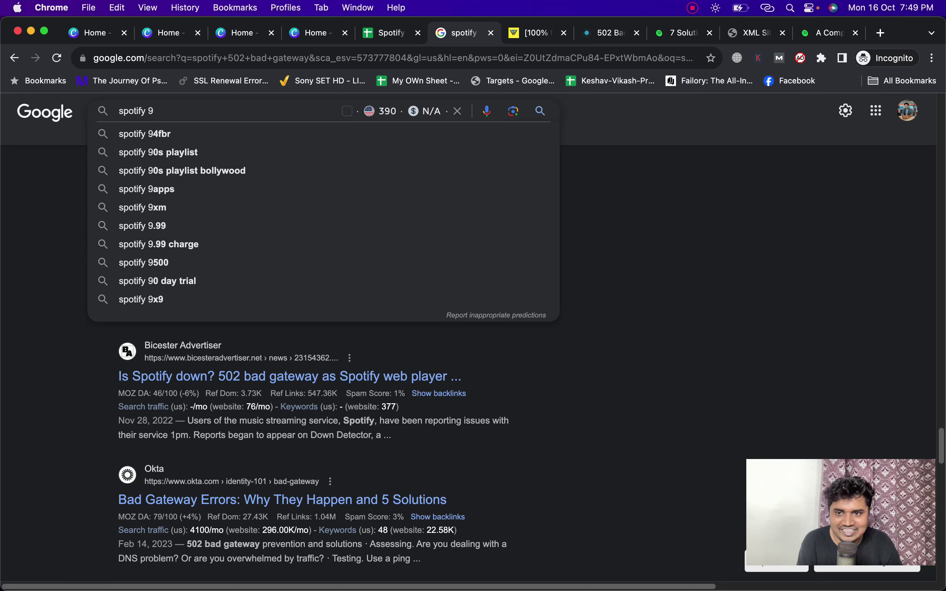
key(BackSpace)
text(10)
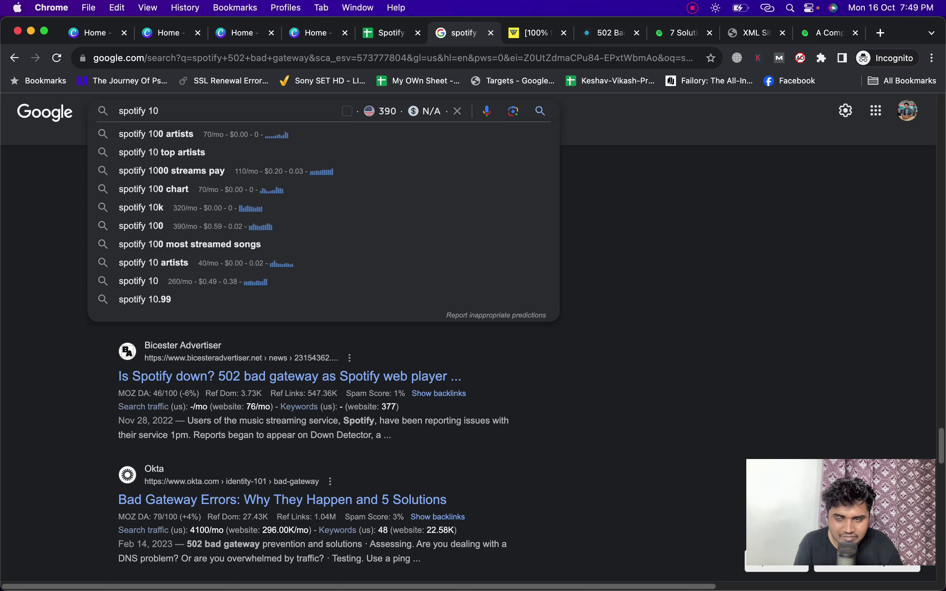
Look up suggestions for "spotify gr" and search for the suggested keyword "spotify group session".
key(BackSpace)
key(BackSpace)
text(gr)
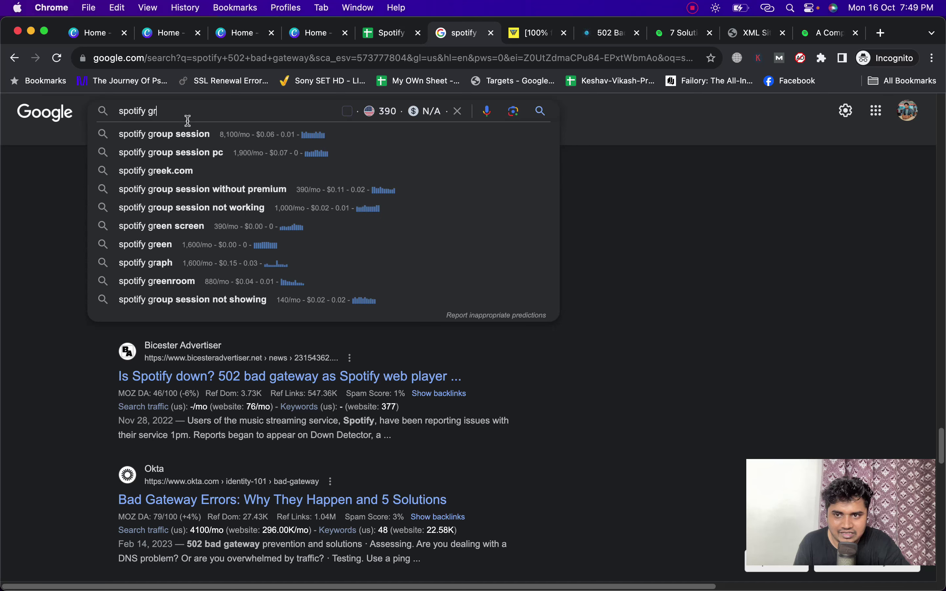
click(186, 131)
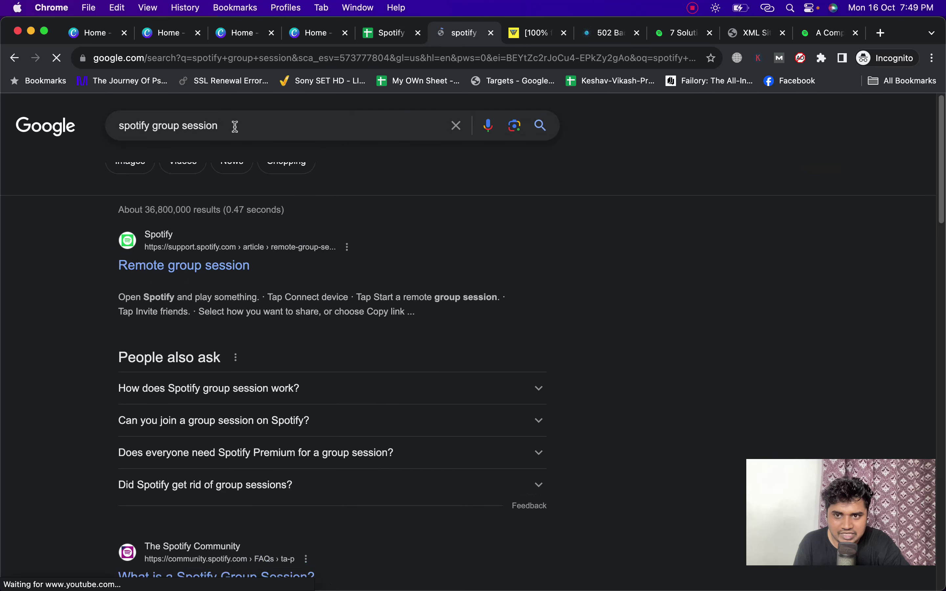
Look up Google suggestions for "spotify group session" with 1, 2, 3, 4 and 5 appended in turn.
click(237, 125)
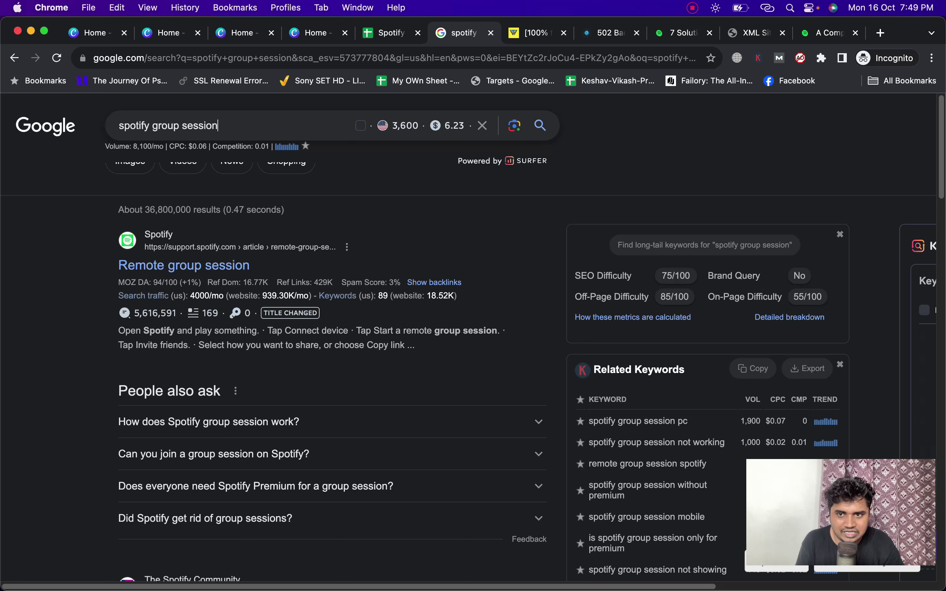
text(1)
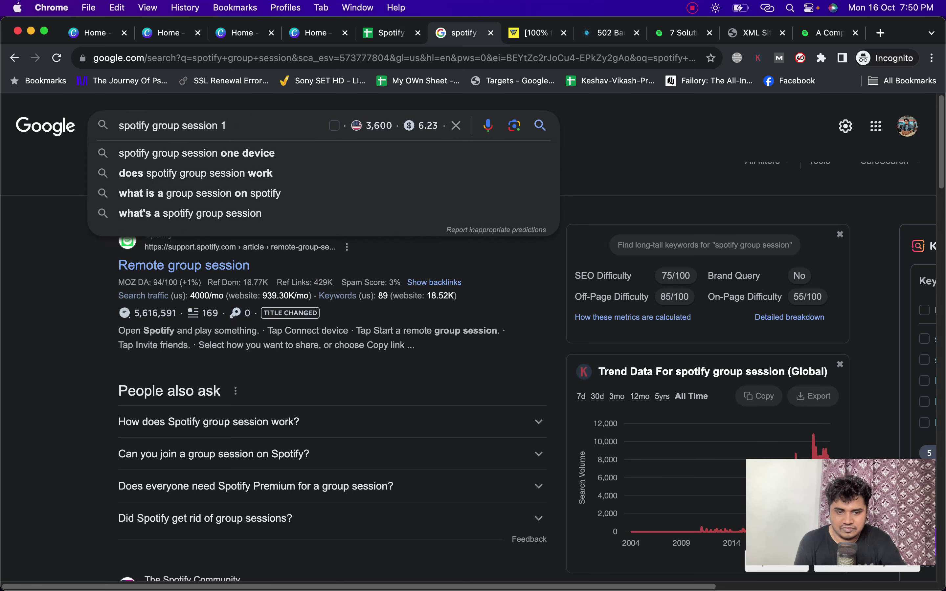
key(BackSpace)
text(2)
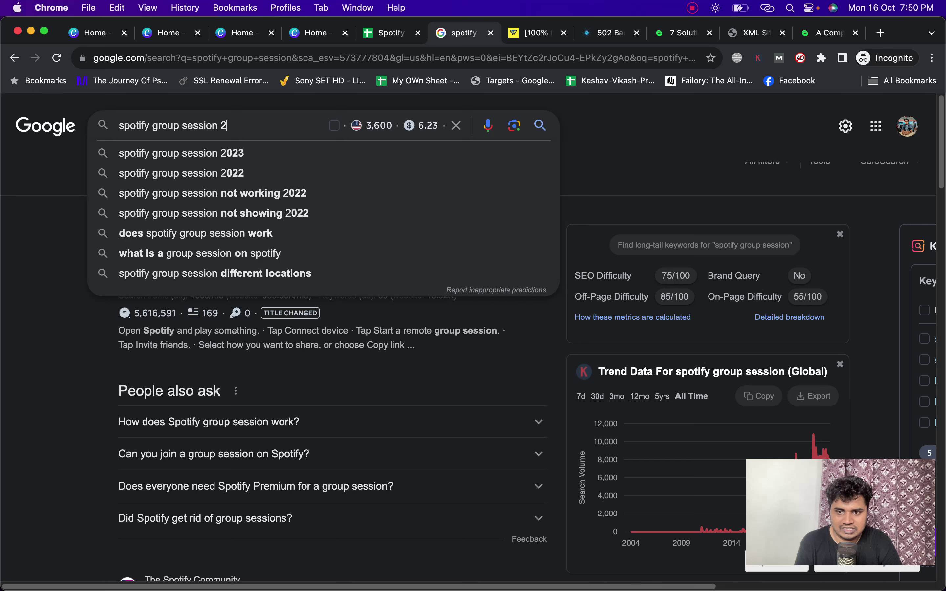
key(BackSpace)
text(3)
key(BackSpace)
text(4)
key(BackSpace)
text(5)
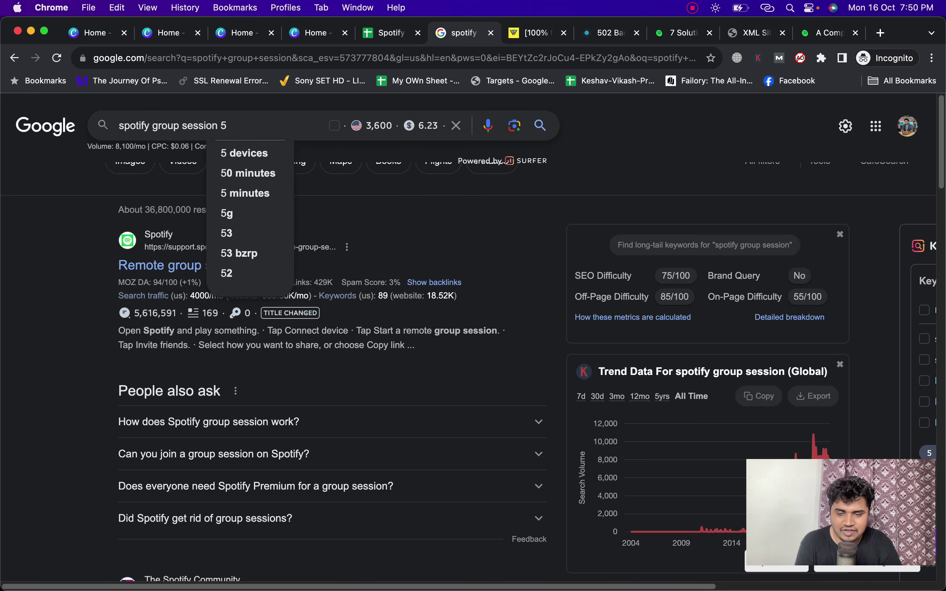
Continue the number lookup for "spotify group session" with 6, 7 and 9 appended in turn.
key(BackSpace)
text(6)
key(BackSpace)
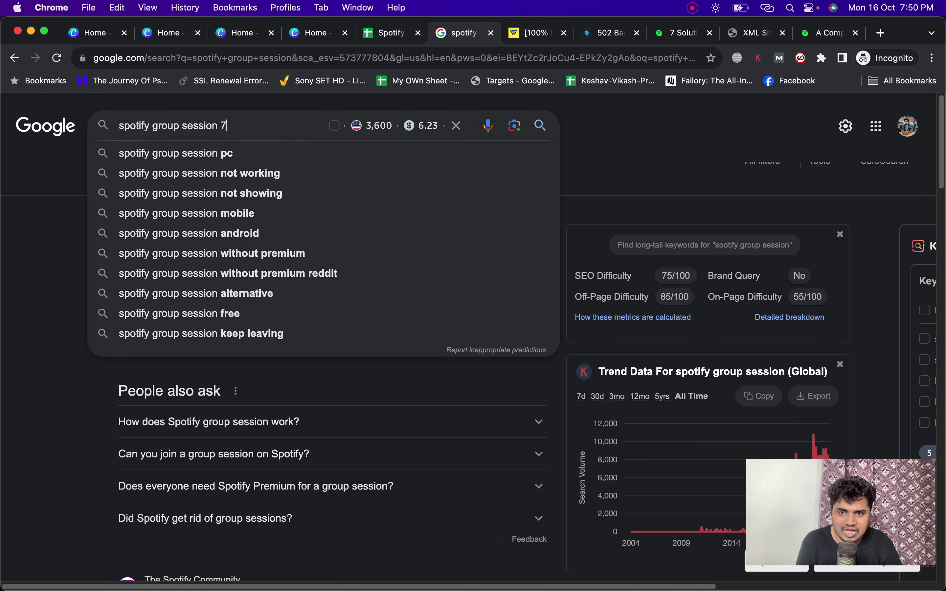
text(7)
key(BackSpace)
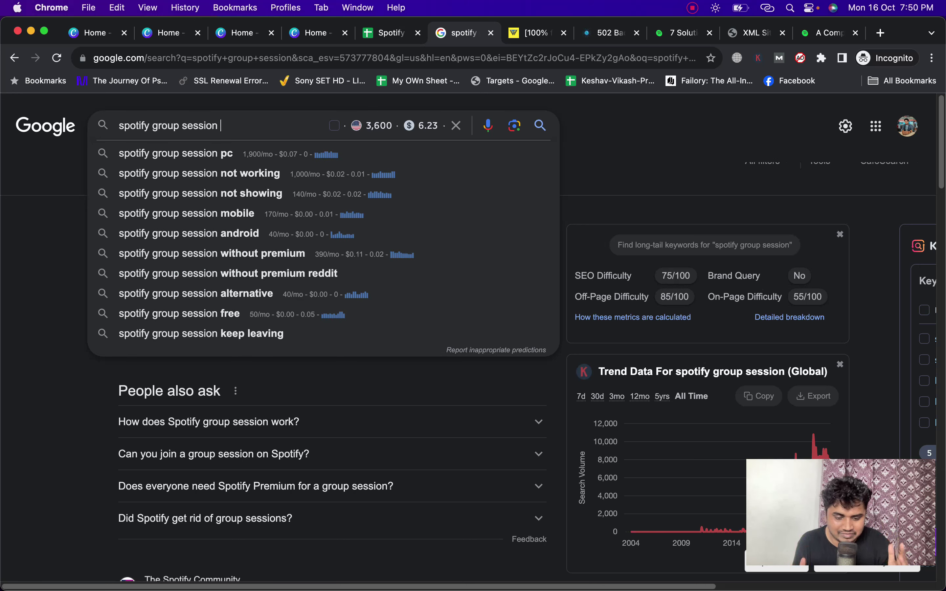
text(9)
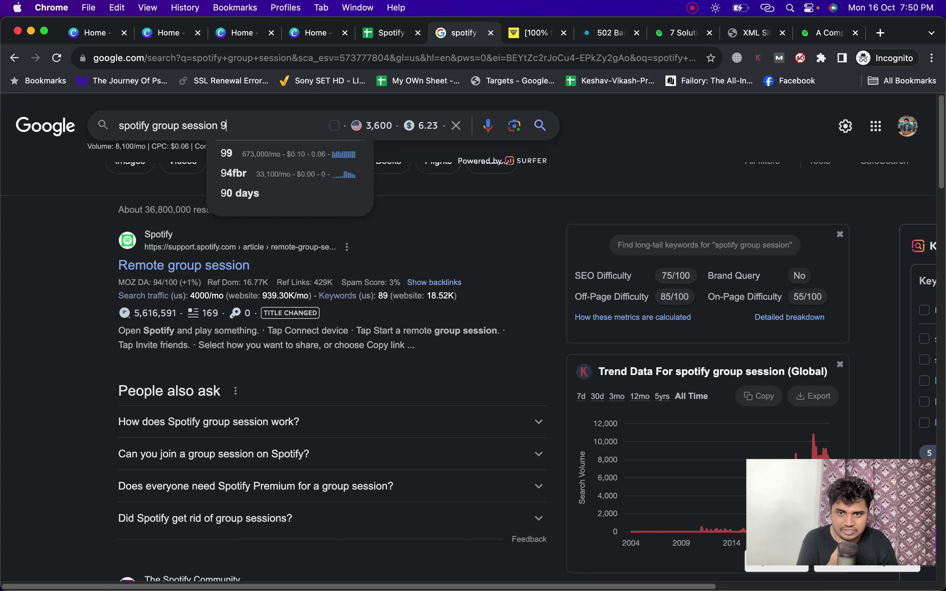
key(BackSpace)
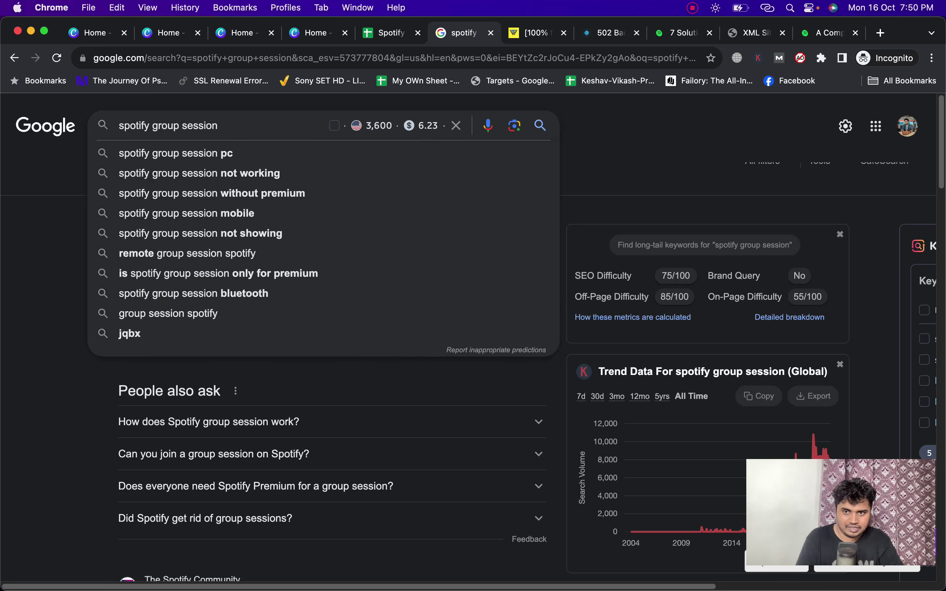
Change the query to "spotify not working" and look up suggestions with 1, 2, 3 and 4 appended in turn.
key(BackSpace)
key(BackSpace)
key(BackSpace)
key(BackSpace)
key(BackSpace)
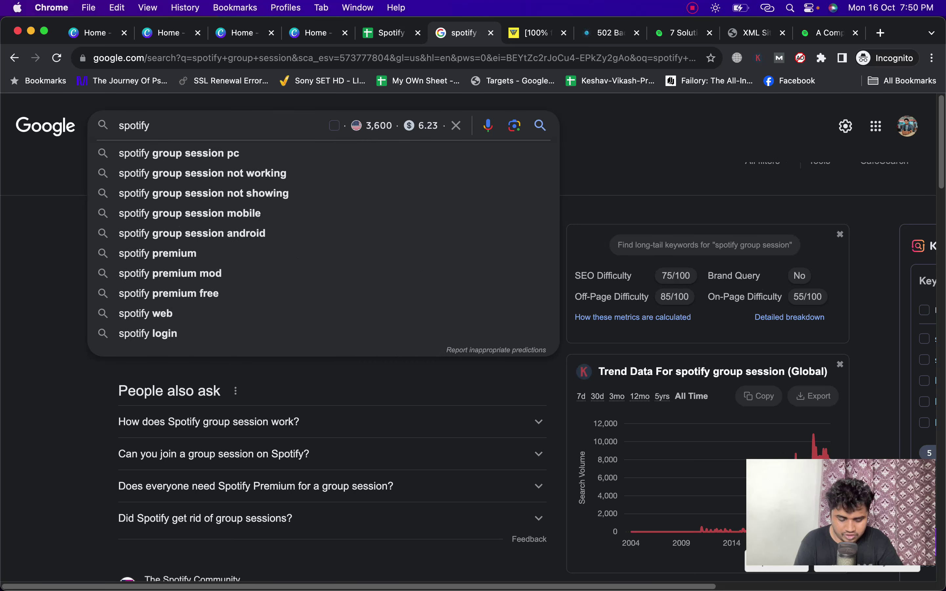
text(not working 1)
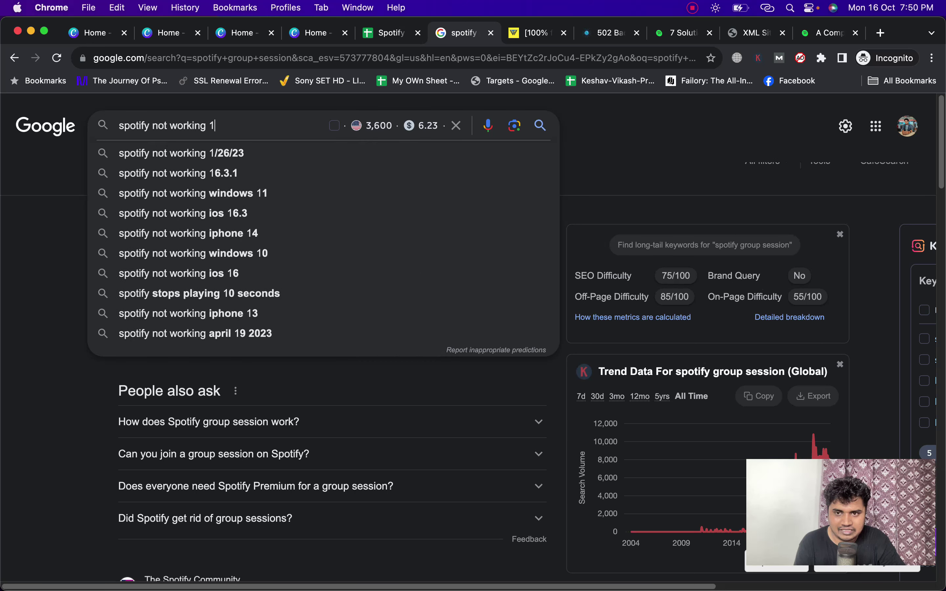
key(BackSpace)
text(2)
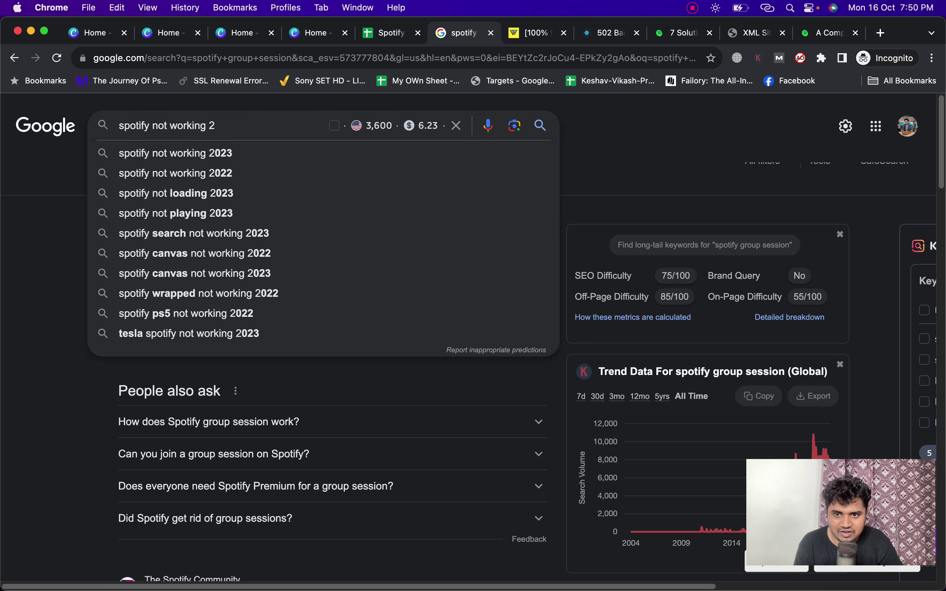
key(BackSpace)
text(3)
key(BackSpace)
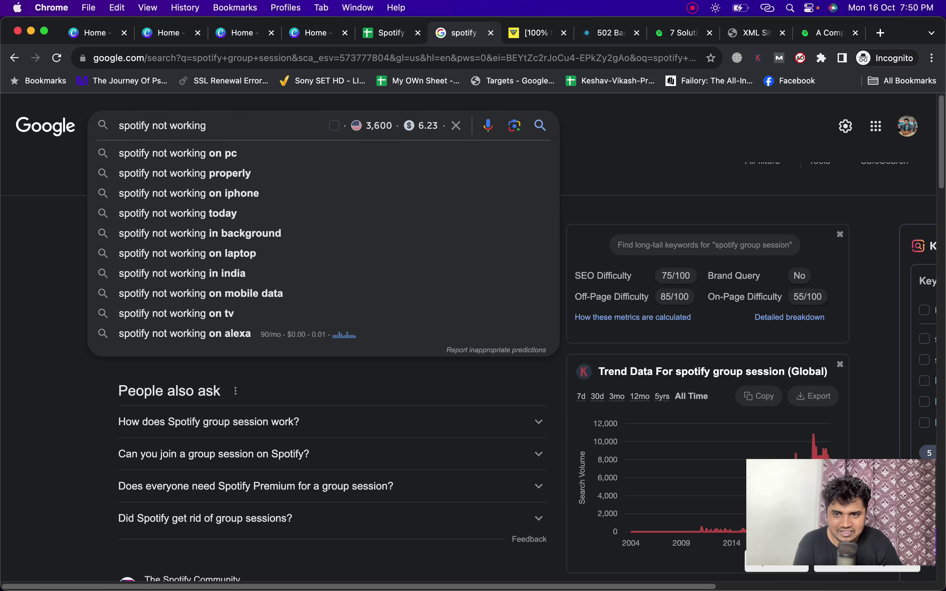
text(4)
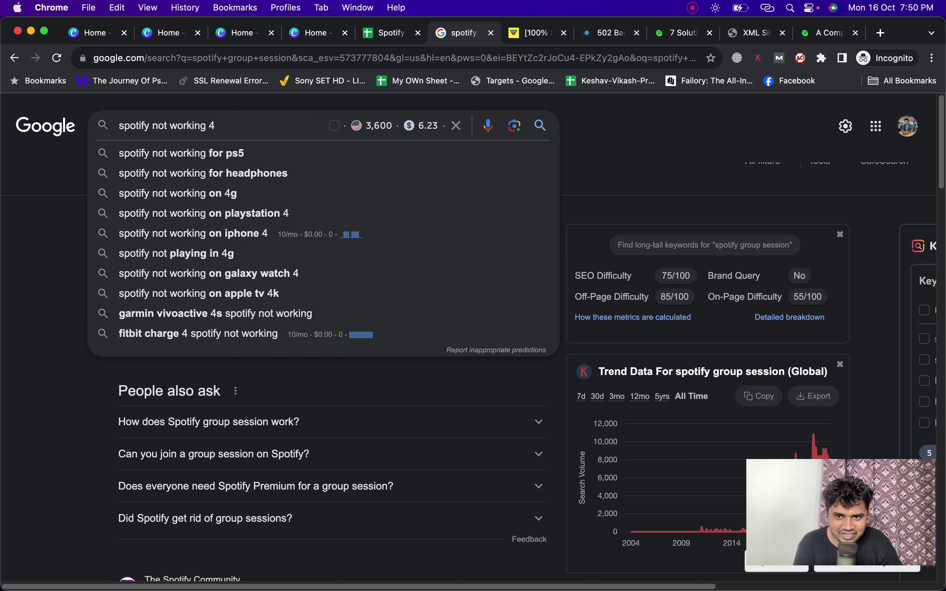
Search for the suggested keyword "spotify not working on apple tv 4k" and review the ranking sites and related searches.
click(279, 292)
scroll(333, 293, down, 10)
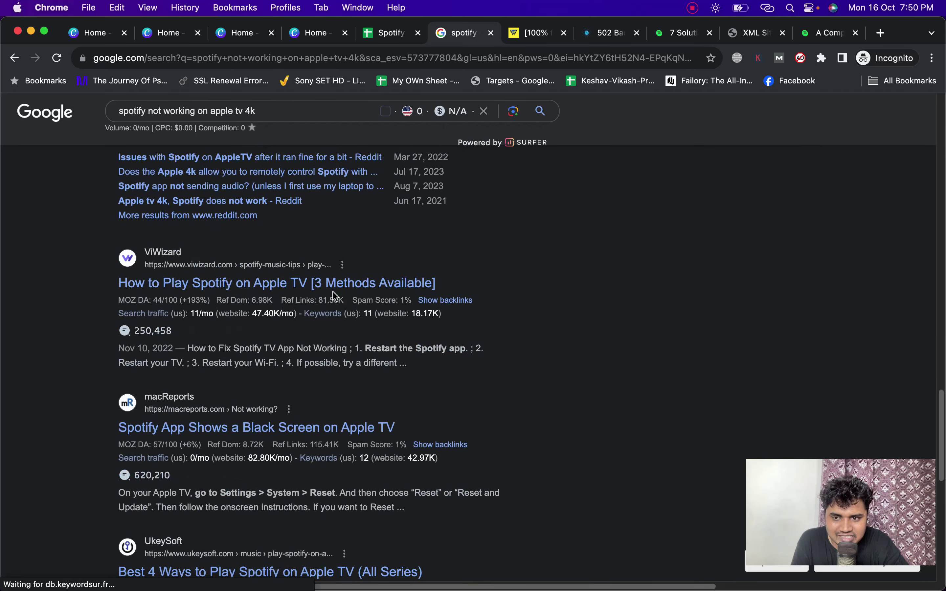
scroll(335, 296, down, 8)
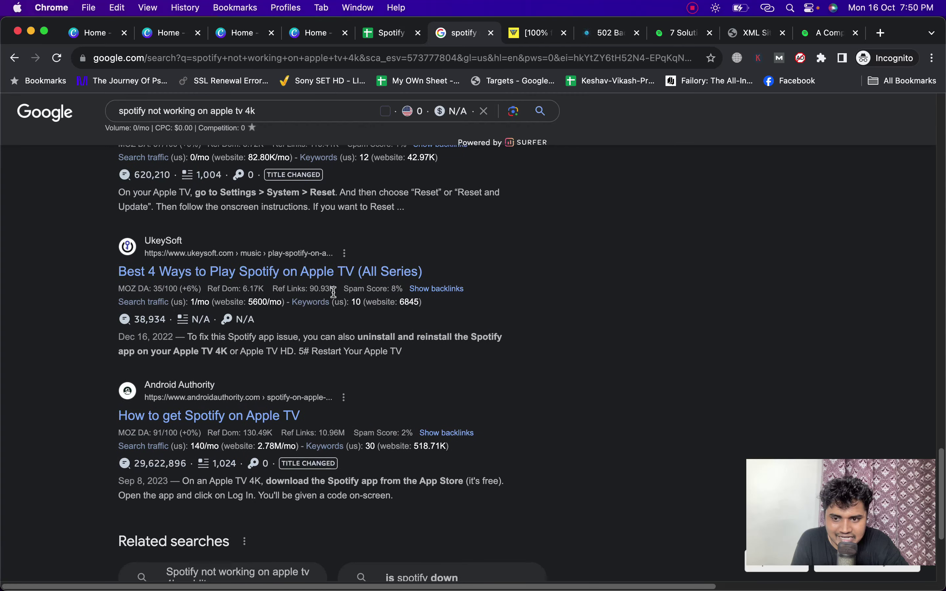
mouse_move(336, 296)
scroll(335, 296, down, 6)
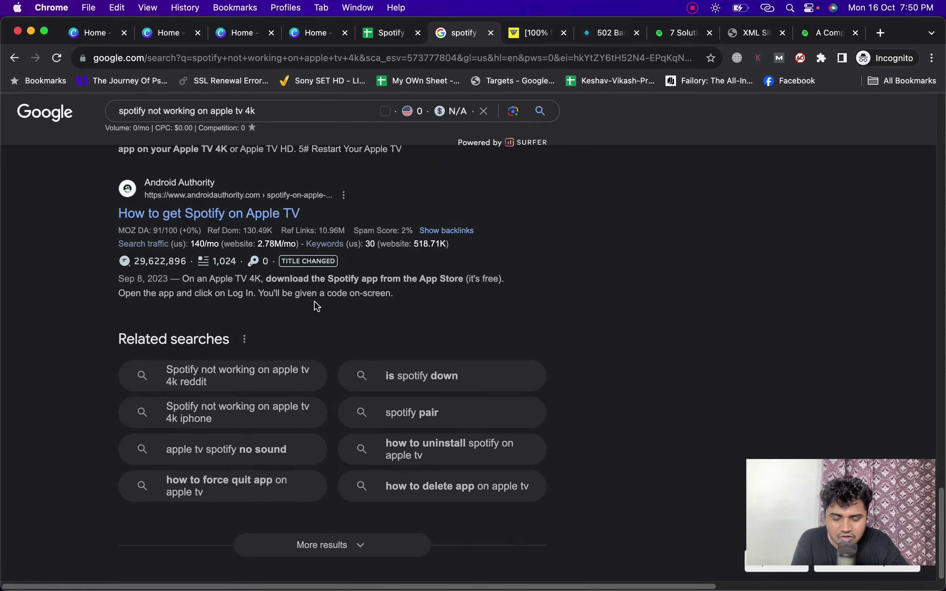
scroll(316, 305, up, 10)
scroll(316, 308, up, 10)
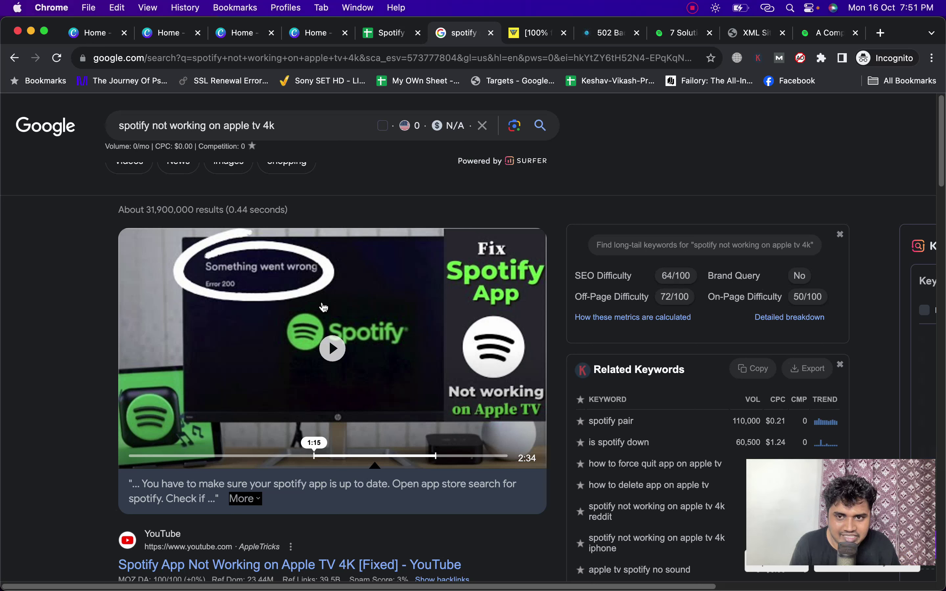
Record "spotify not working on apple tv 4k" in bold in cell C22 of the Keyword Grouping sheet.
click(389, 33)
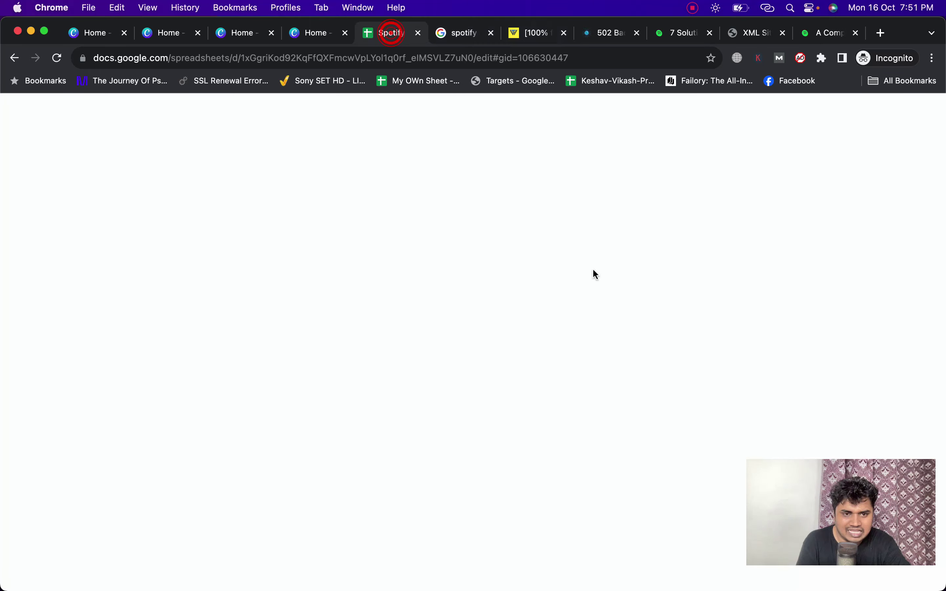
click(628, 503)
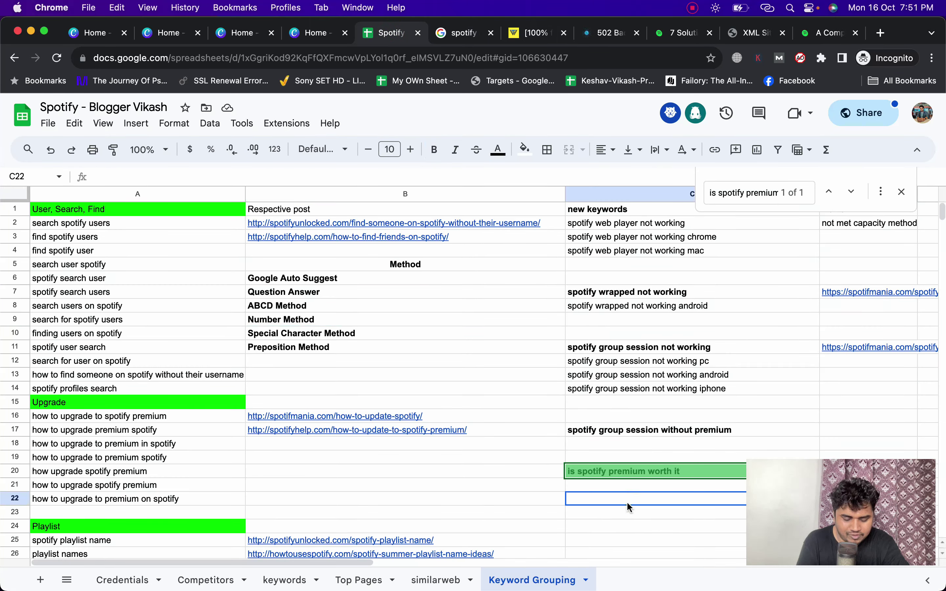
text(spotify not working on apple tv 4k)
key(super+a)
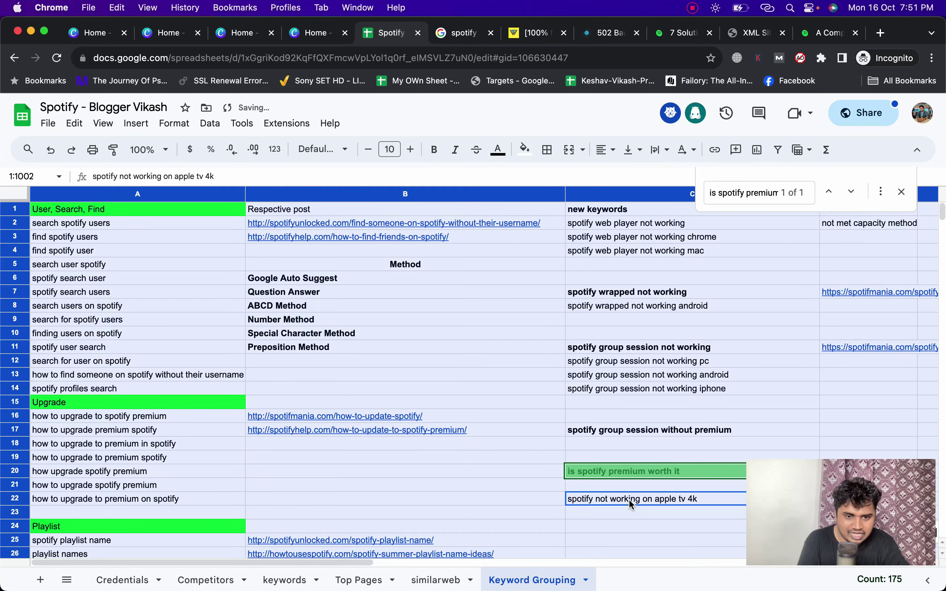
click(632, 505)
key(super+b)
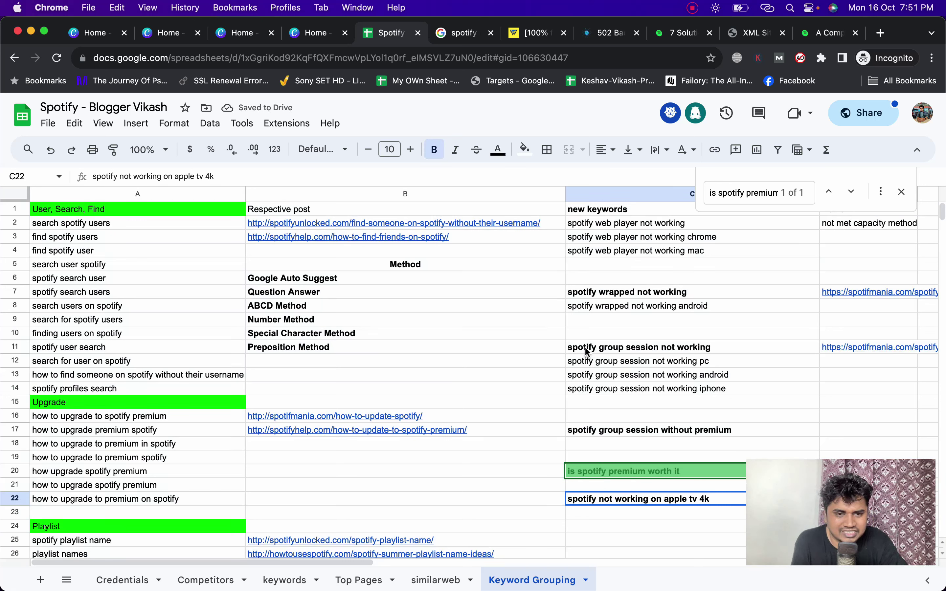
Check the sheet's method list at the Number Method and Special Character Method entries.
click(444, 39)
key(ctrl+shift+Tab)
click(338, 321)
click(352, 333)
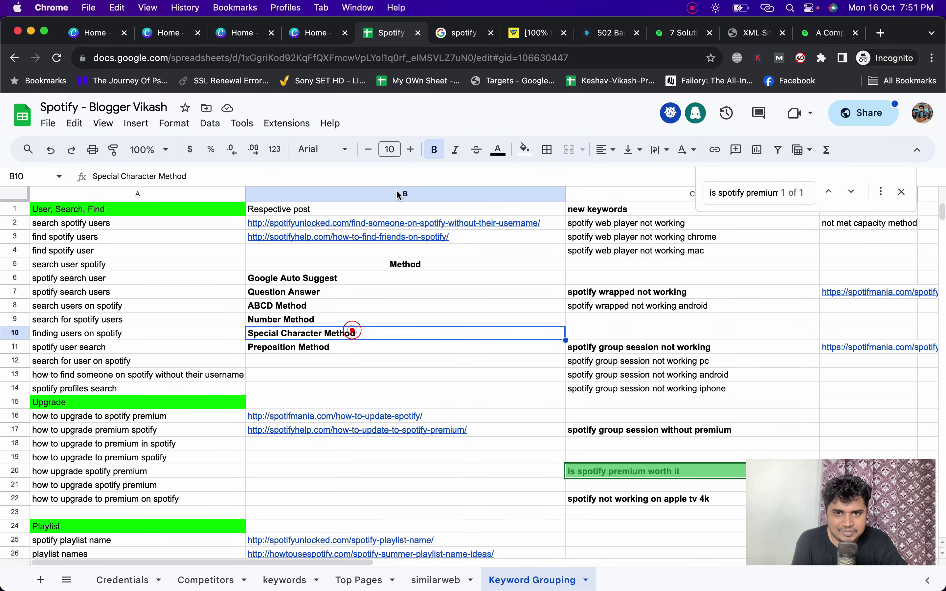
Return to Google, shorten the query to "spotify" and look up suggestions with the special characters -, \, ? and / appended in turn.
click(449, 36)
click(157, 126)
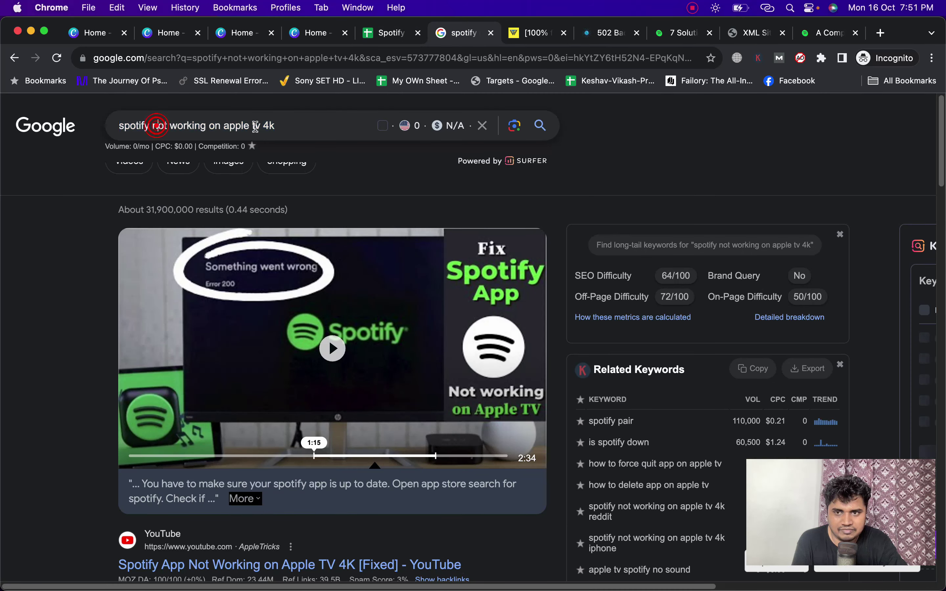
drag(276, 125, 153, 127)
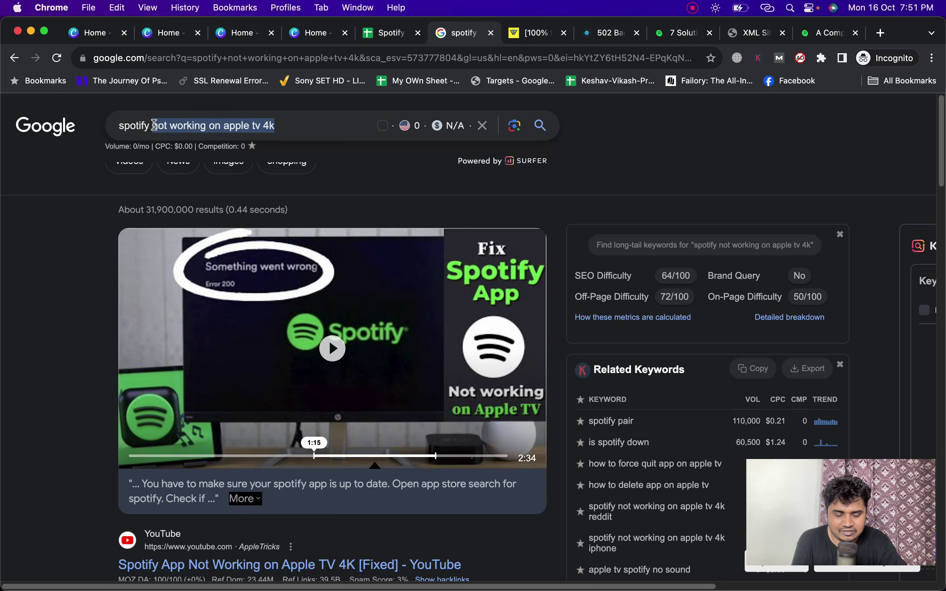
key(BackSpace)
key(Return)
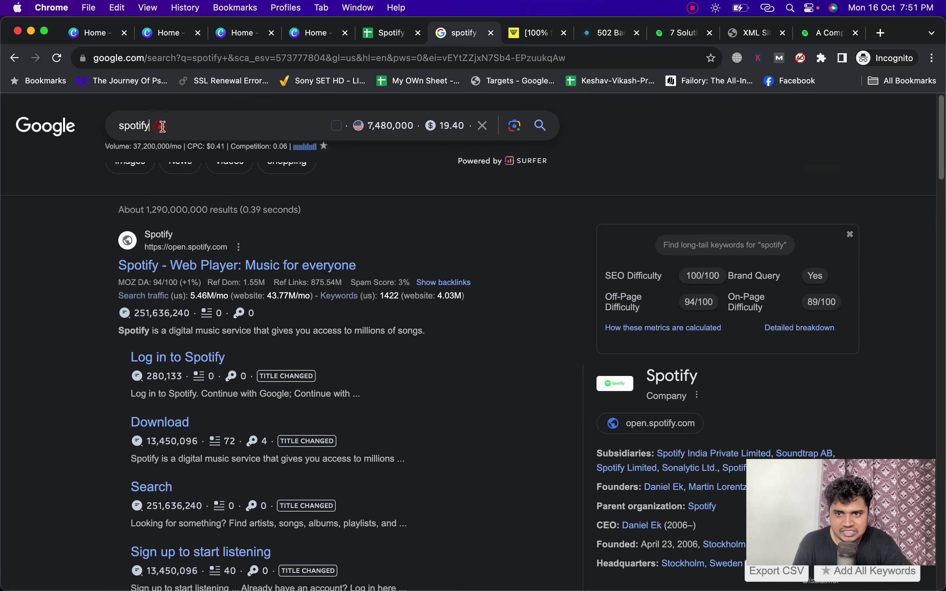
click(165, 125)
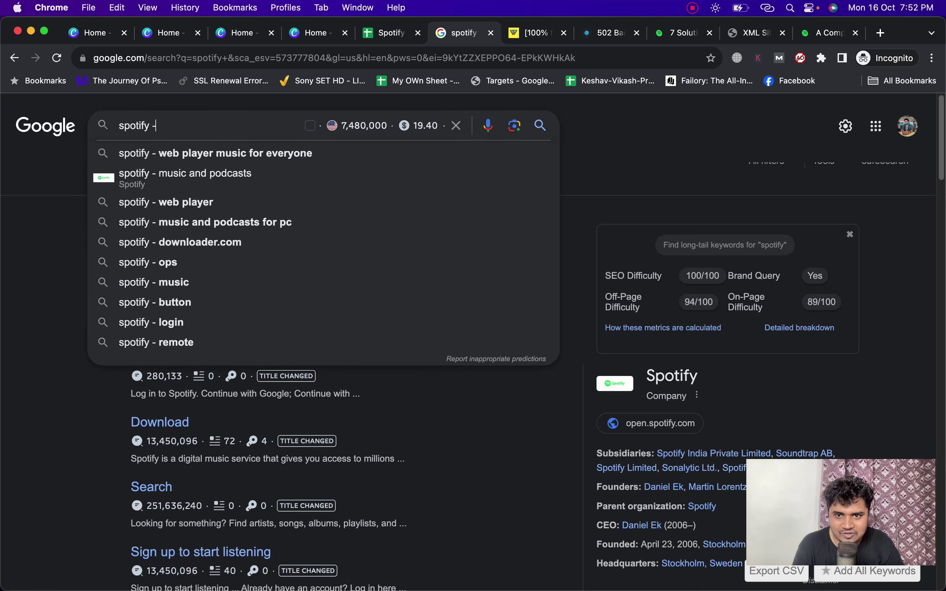
key(BackSpace)
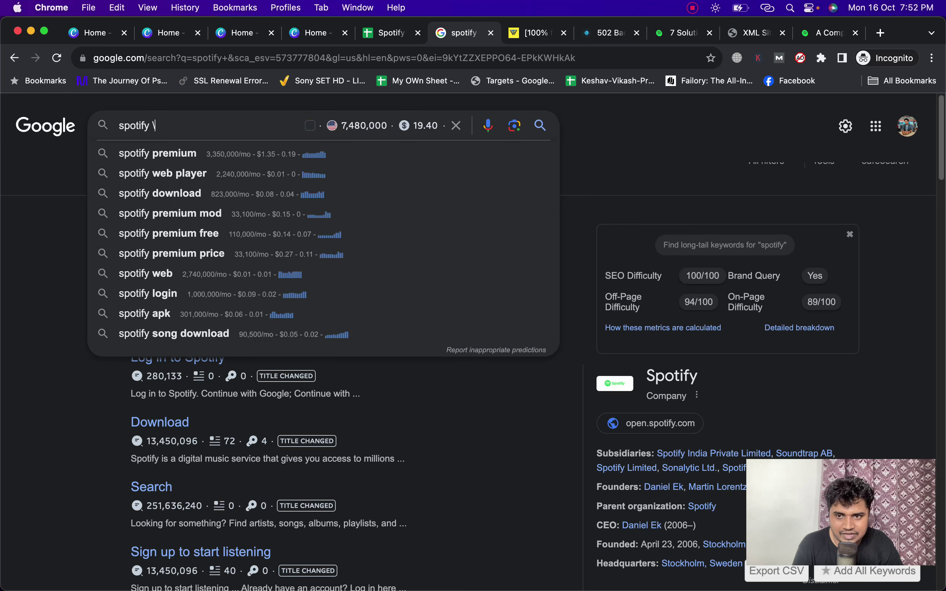
key(BackSpace)
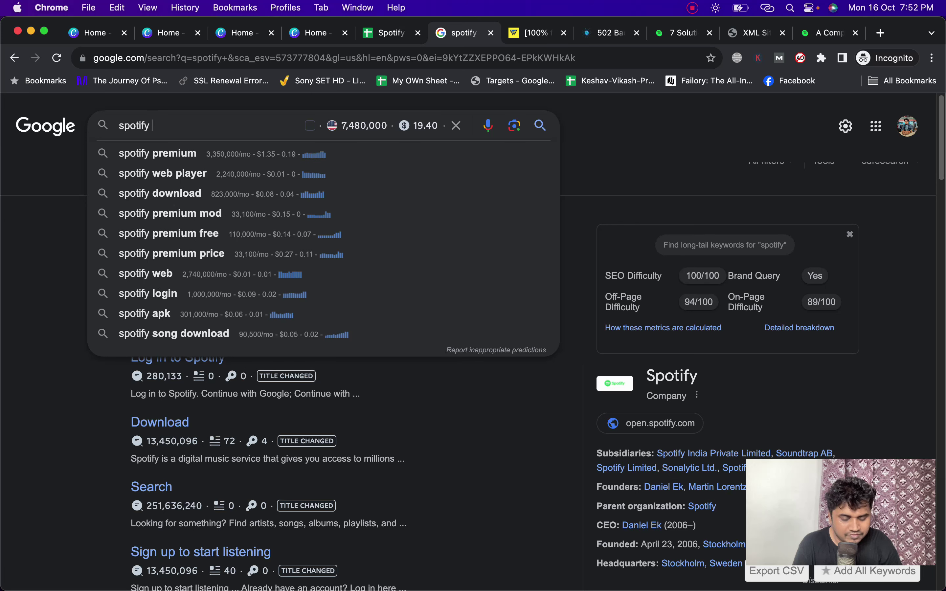
text(?)
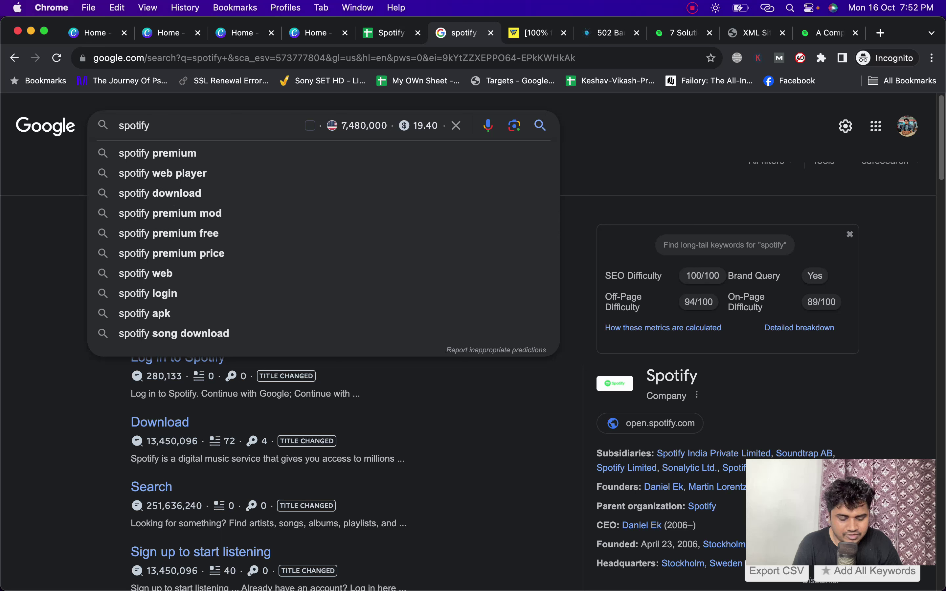
text(/)
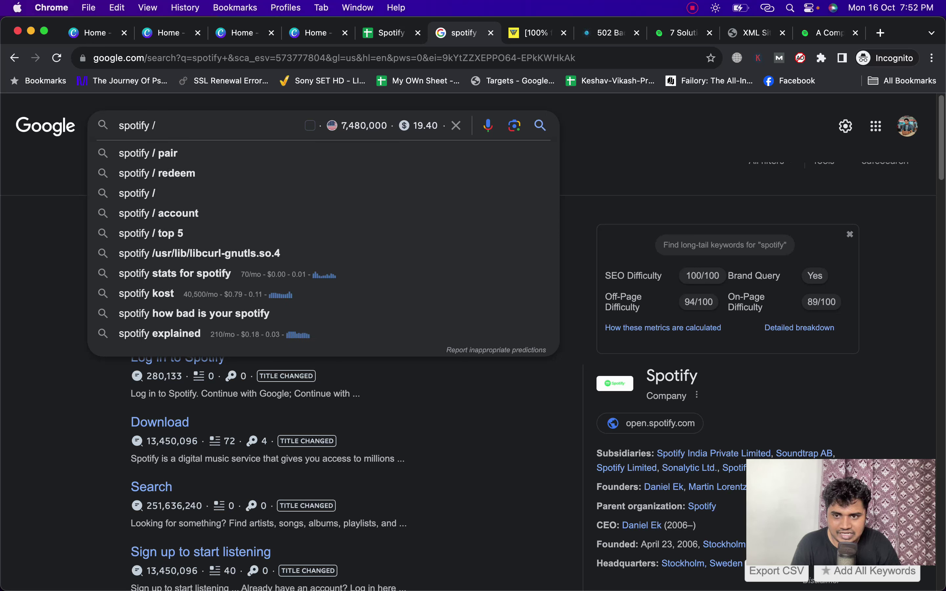
Search for the suggested keyword "spotify / pair" and open the spotifyycompair.com result in a new tab.
click(171, 153)
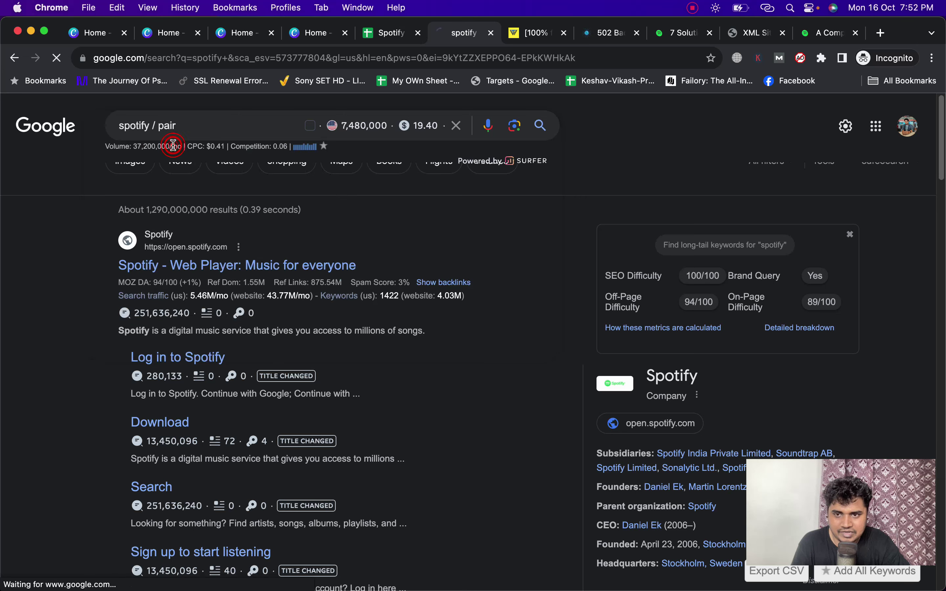
scroll(220, 295, down, 3)
scroll(220, 295, down, 3)
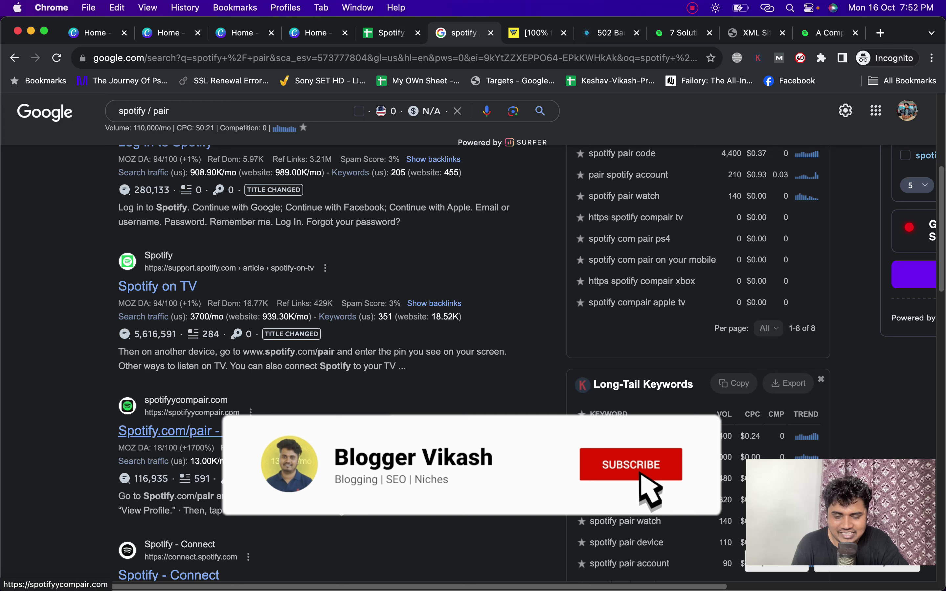
right_click(231, 407)
click(276, 344)
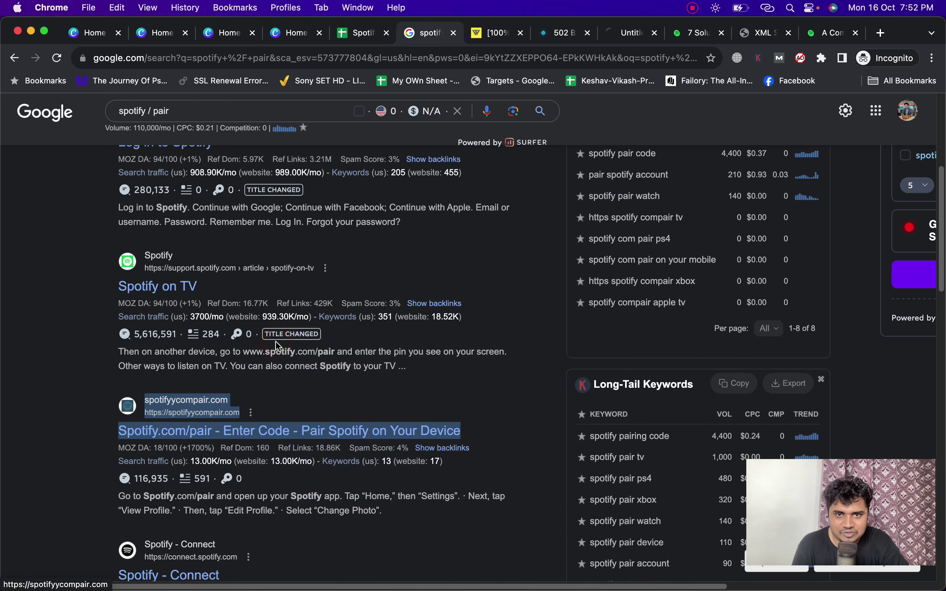
Open the howtospotify.com and spotifypaircodes.com results for "spotify / pair" in new tabs and look through the remaining results.
scroll(374, 359, down, 8)
scroll(373, 360, down, 8)
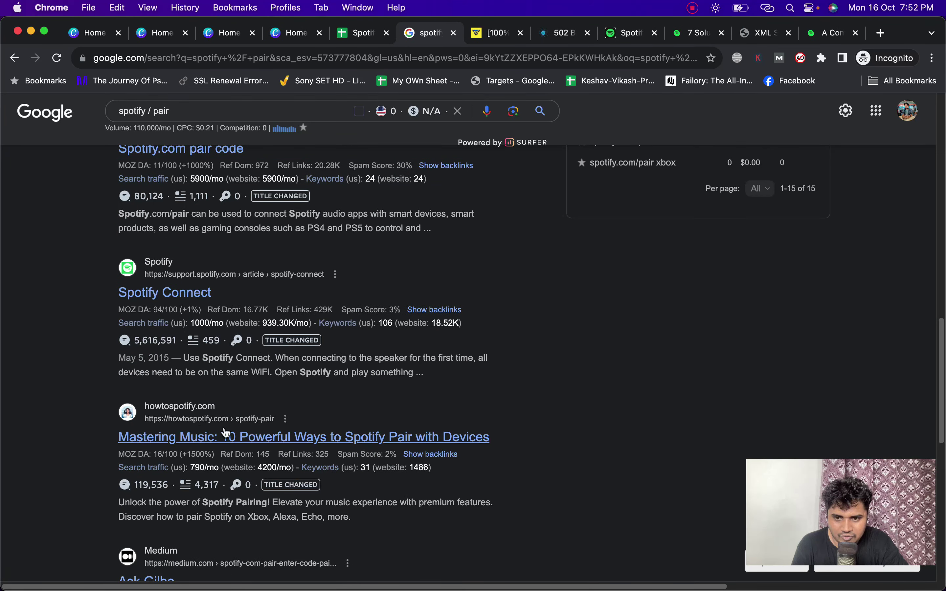
right_click(244, 436)
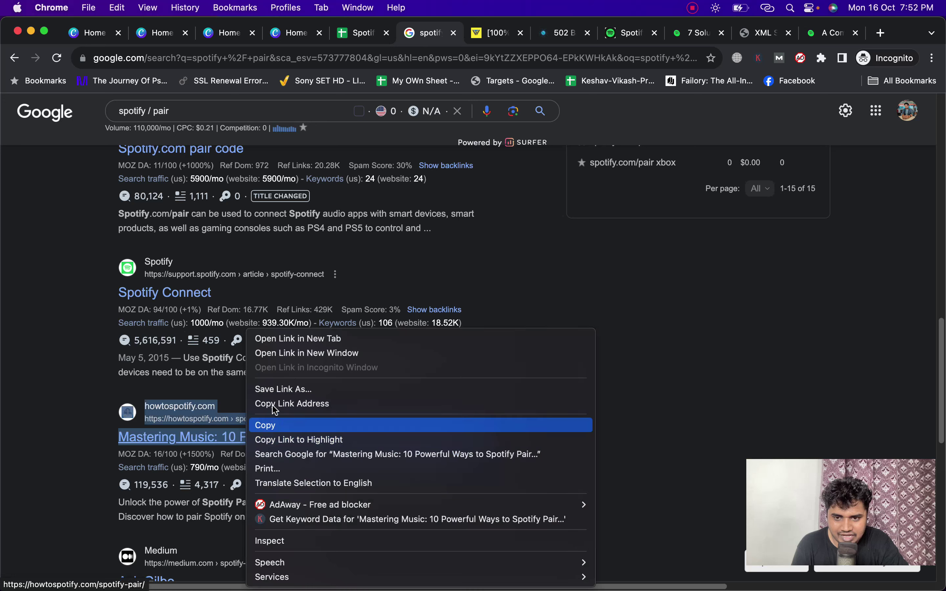
click(302, 339)
scroll(301, 368, down, 6)
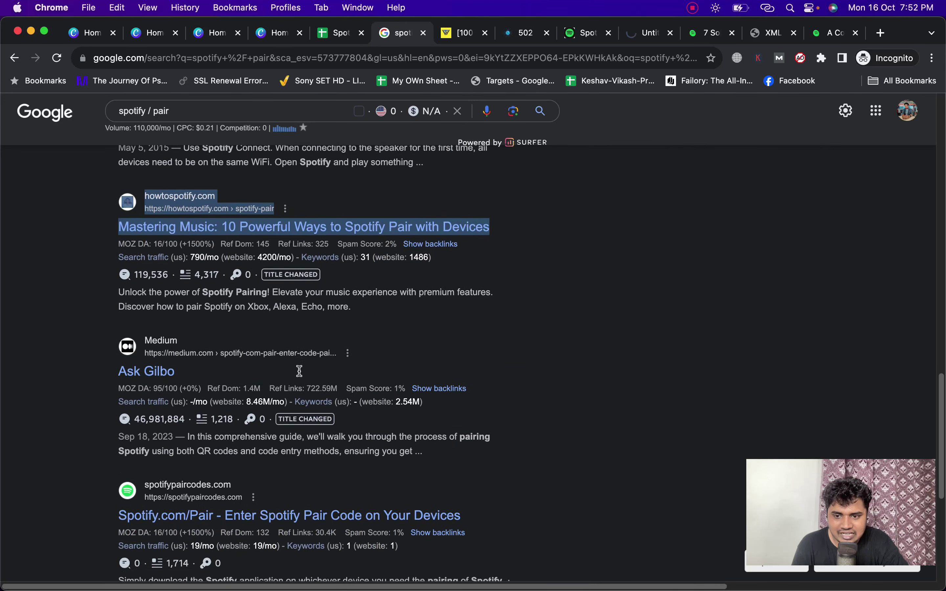
scroll(299, 371, down, 1)
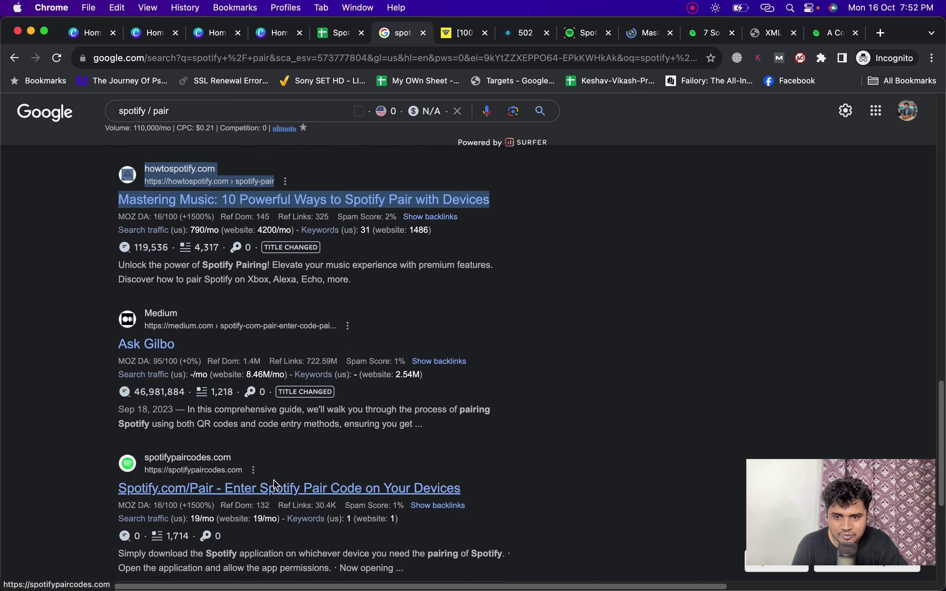
right_click(274, 480)
click(313, 340)
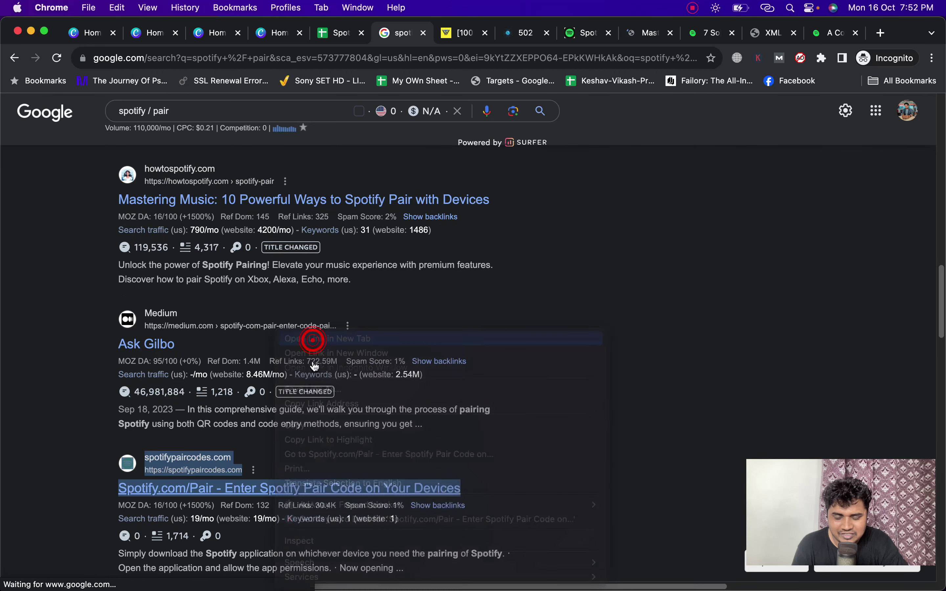
scroll(313, 361, down, 3)
scroll(312, 361, down, 2)
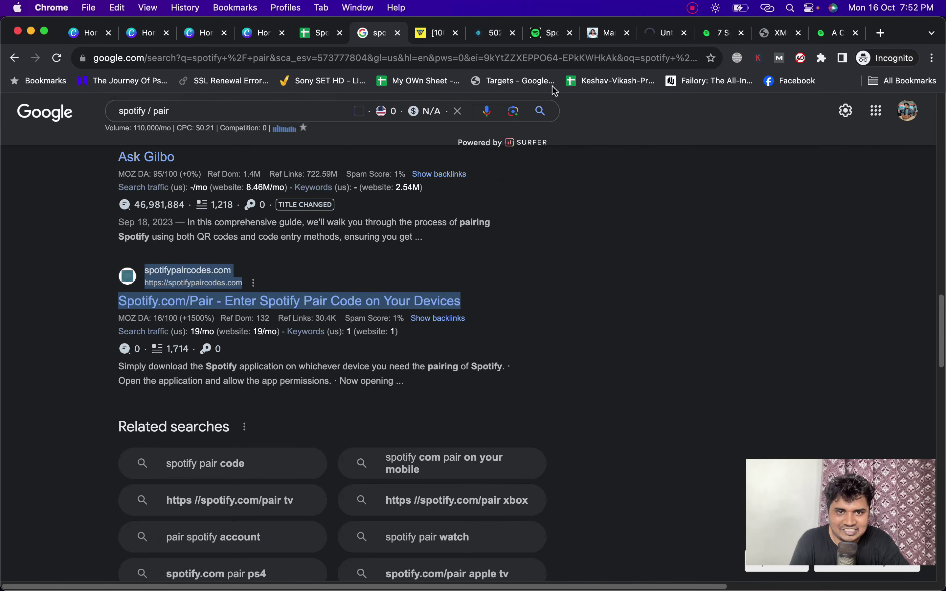
Examine the content of the spotifypaircodes.com page and the howtospotify.com article on pairing Spotify with devices.
click(670, 34)
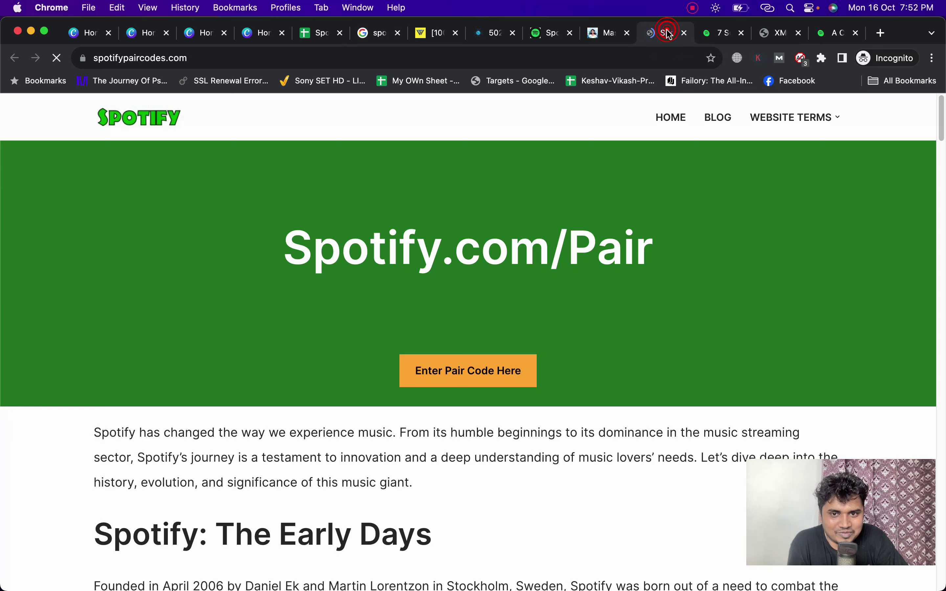
scroll(528, 247, down, 5)
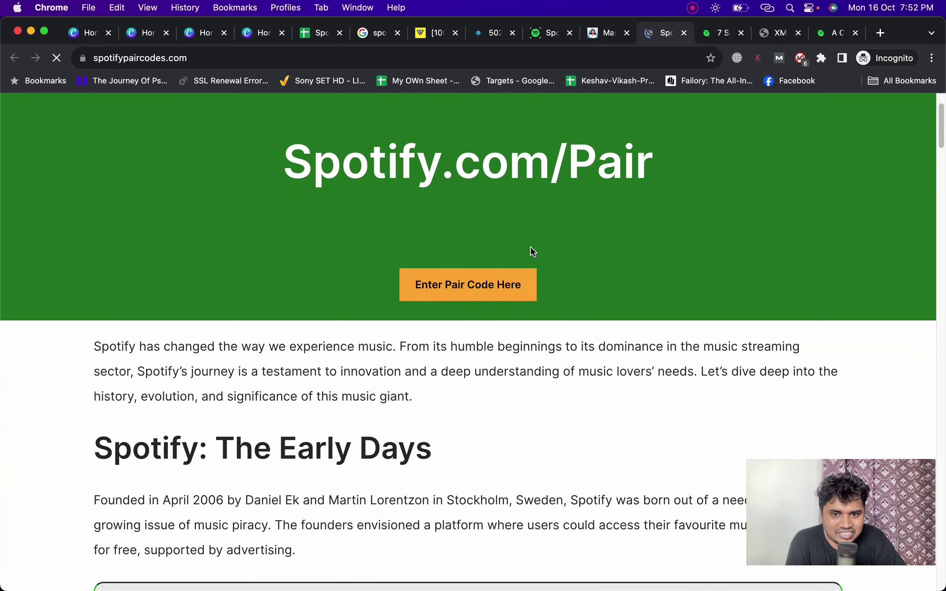
scroll(531, 246, down, 20)
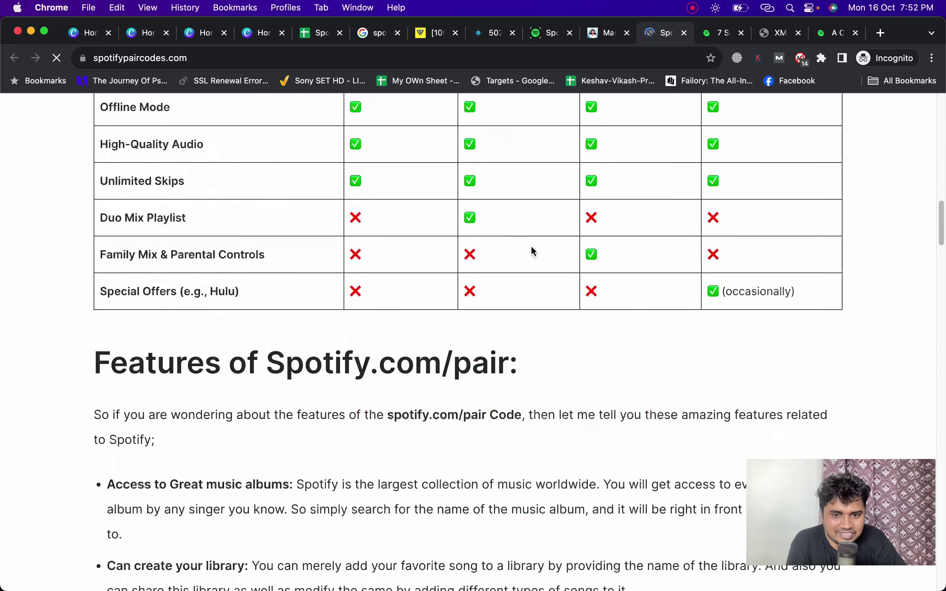
scroll(532, 248, down, 20)
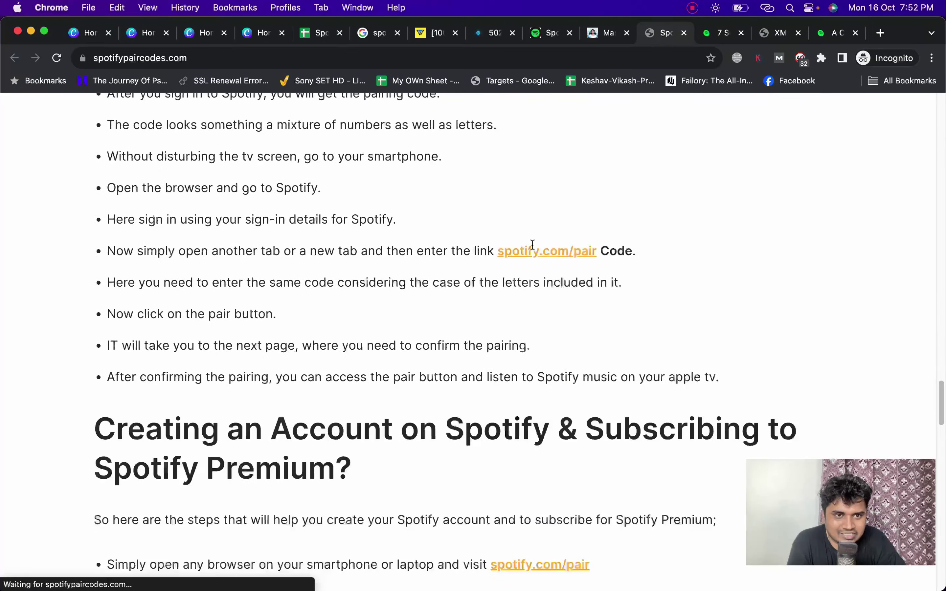
scroll(532, 244, down, 20)
scroll(532, 243, up, 20)
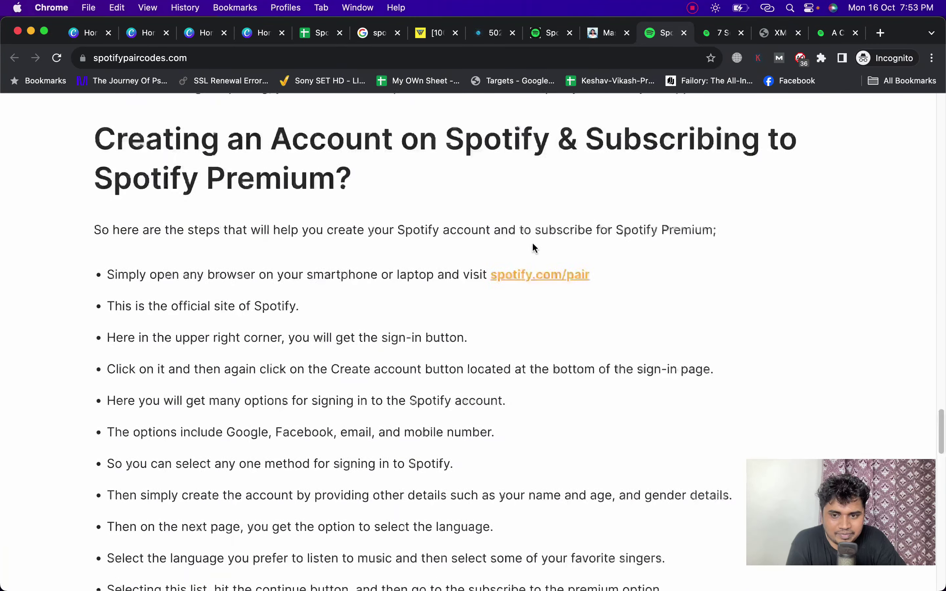
click(605, 35)
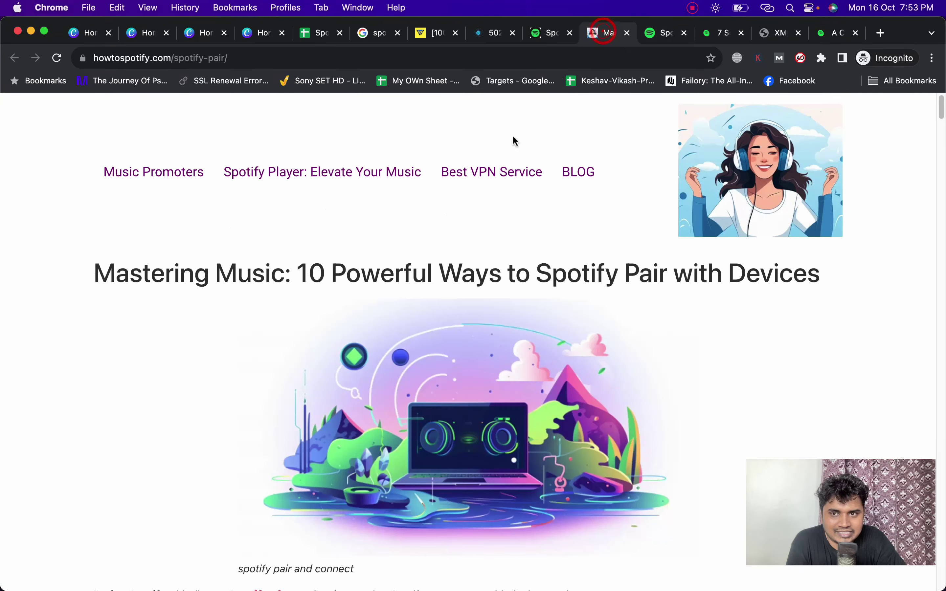
scroll(221, 224, down, 20)
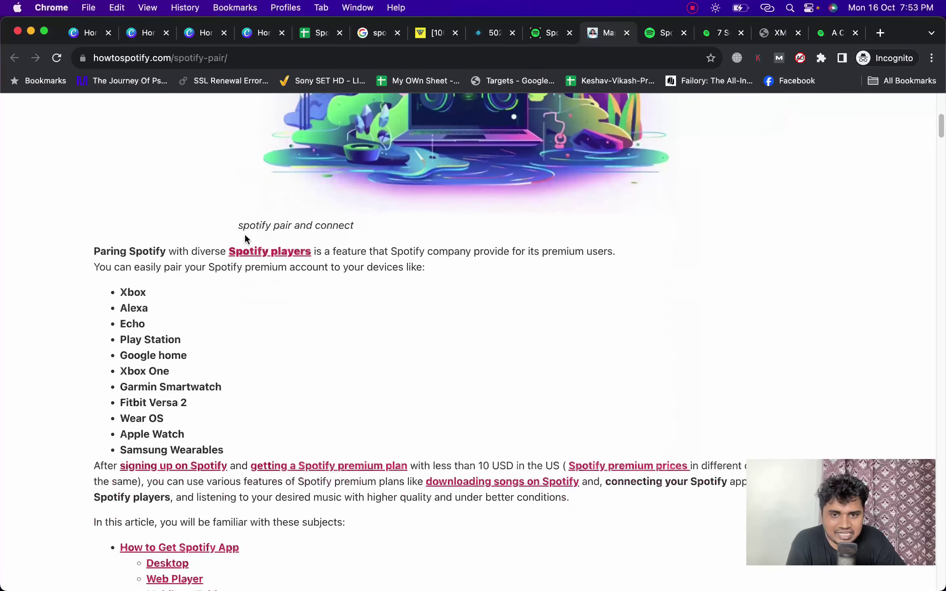
scroll(247, 238, down, 20)
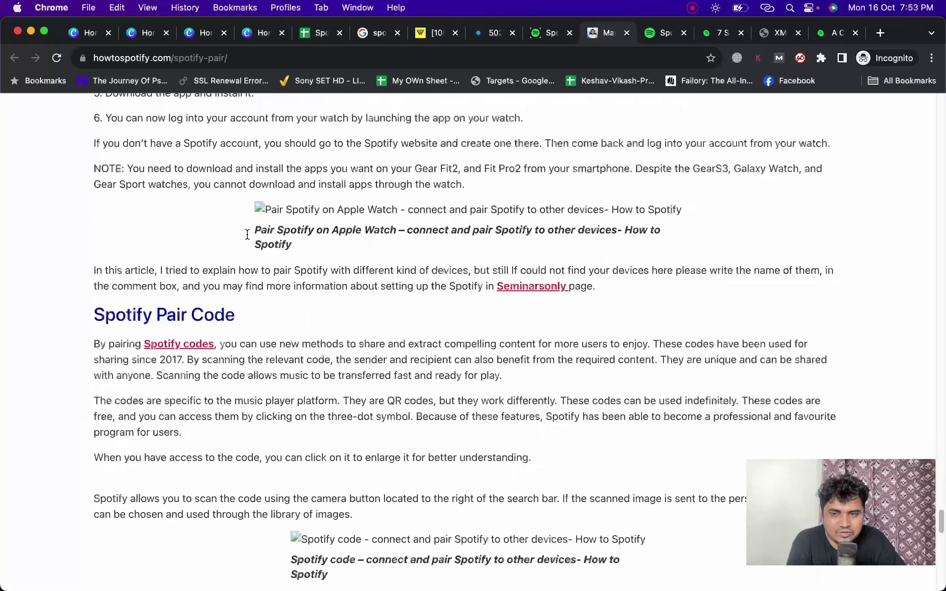
scroll(669, 112, up, 20)
scroll(668, 111, up, 5)
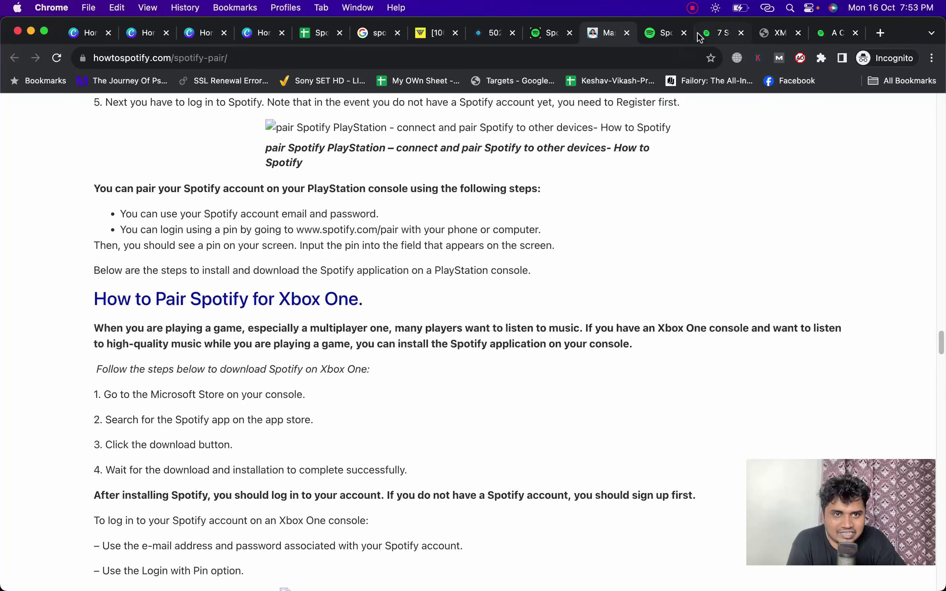
Close the two leftover spotifmania.com article tabs and the XML tab between them.
click(708, 34)
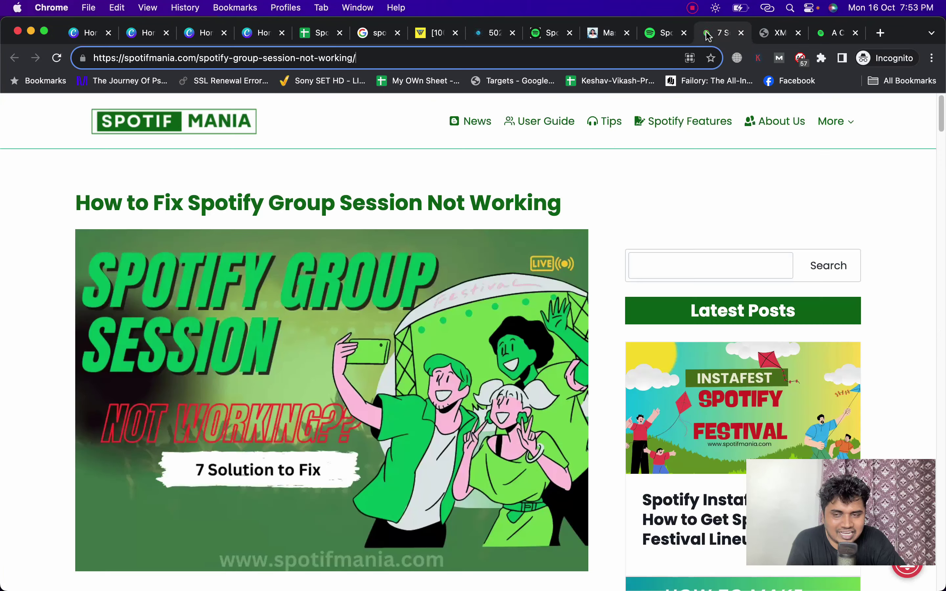
click(742, 33)
click(742, 33)
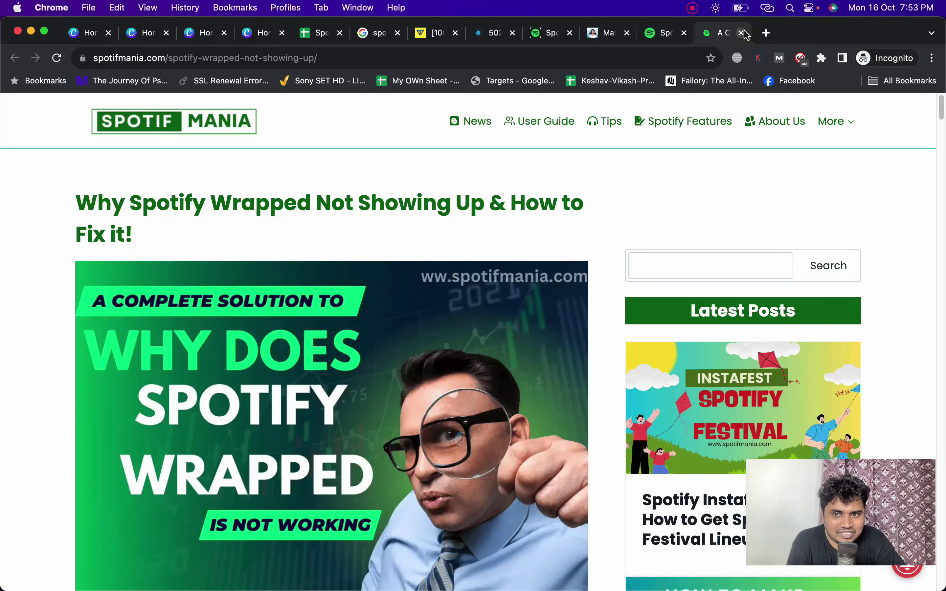
click(744, 33)
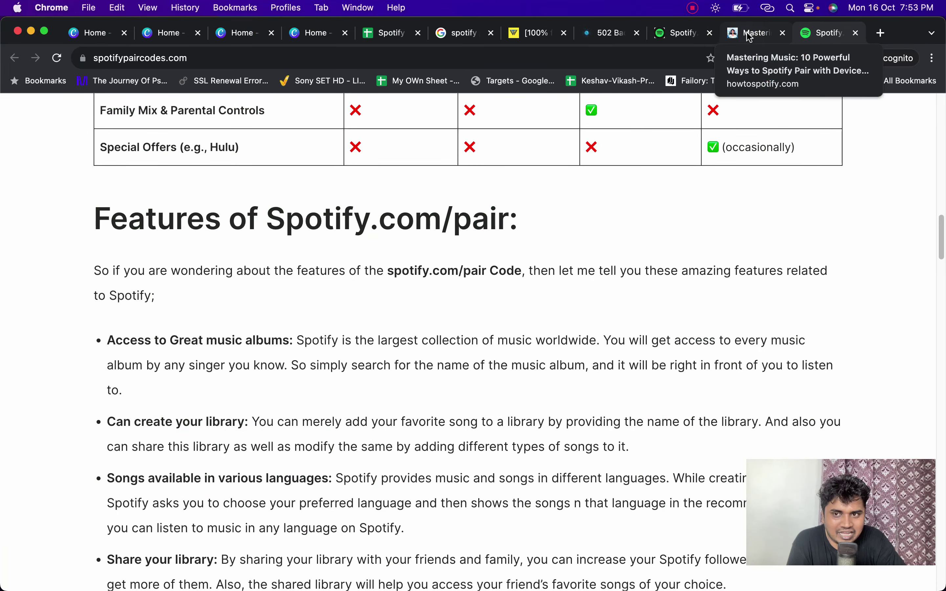
Review the spotifypaircodes.com homepage again and look through the whole spotifyycompair.com homepage.
click(817, 33)
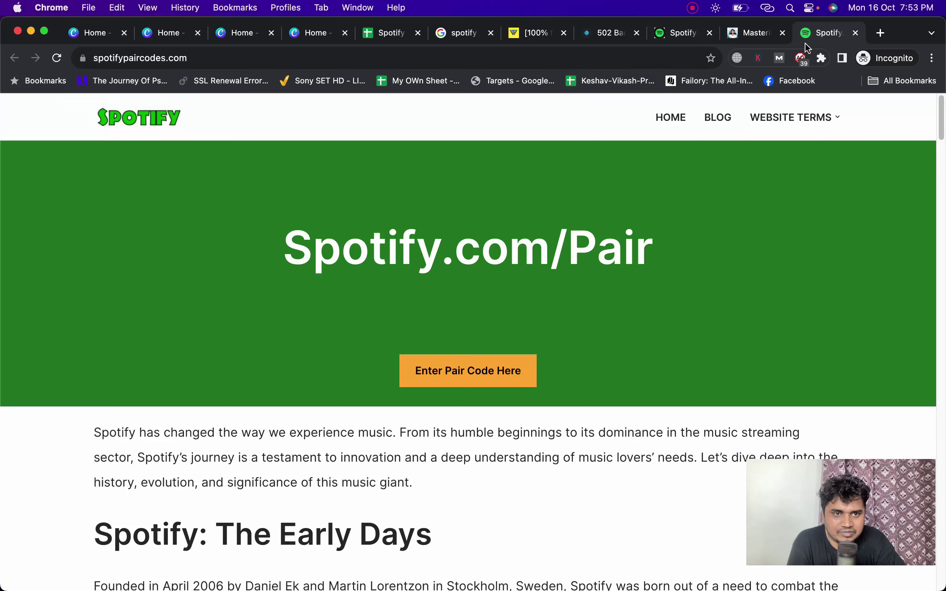
click(682, 35)
scroll(498, 253, down, 15)
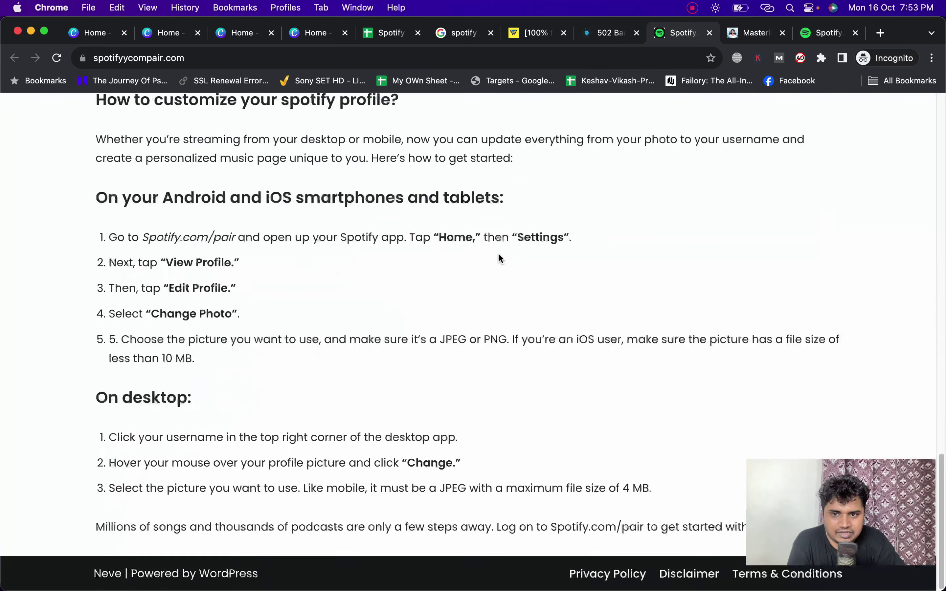
scroll(499, 252, up, 20)
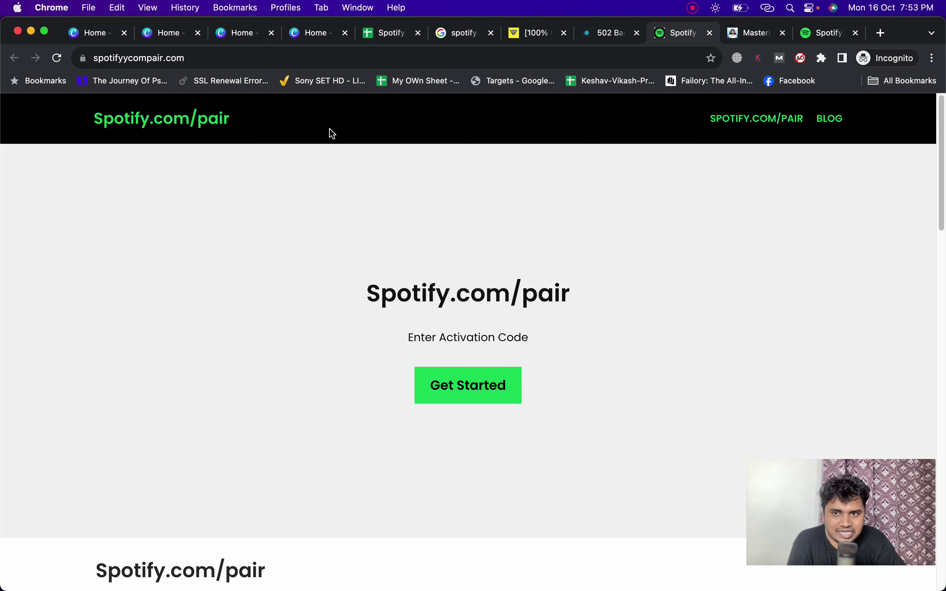
click(276, 63)
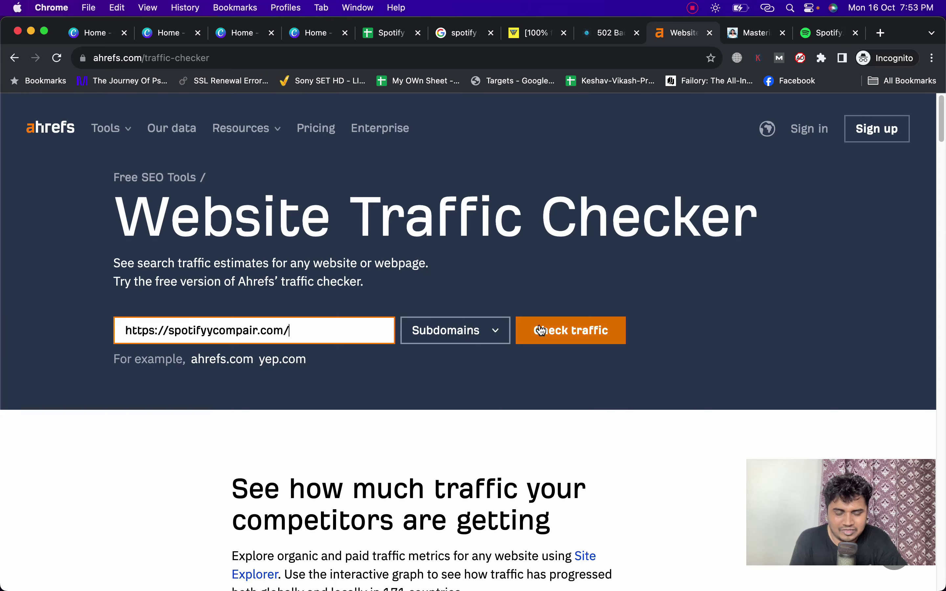
click(541, 329)
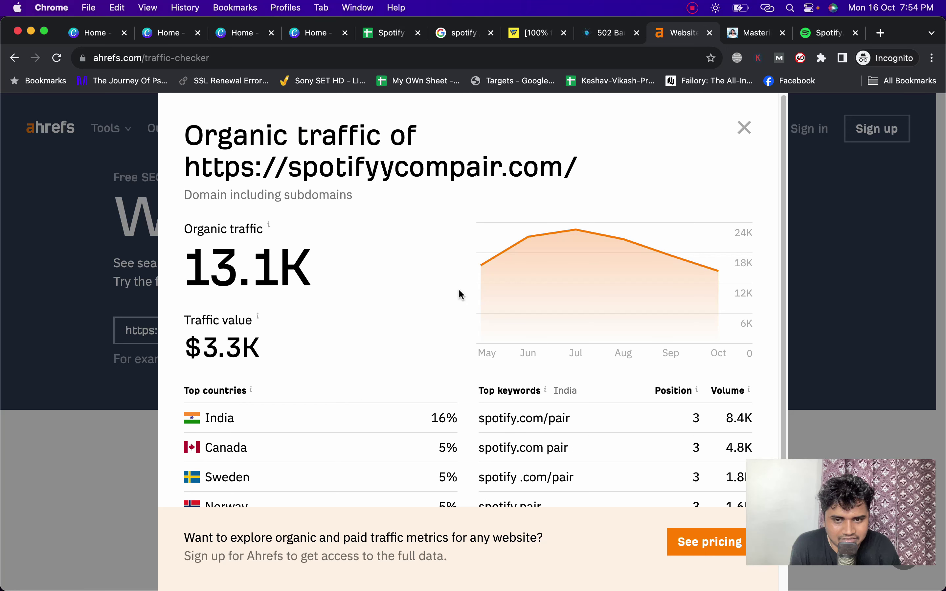
click(744, 127)
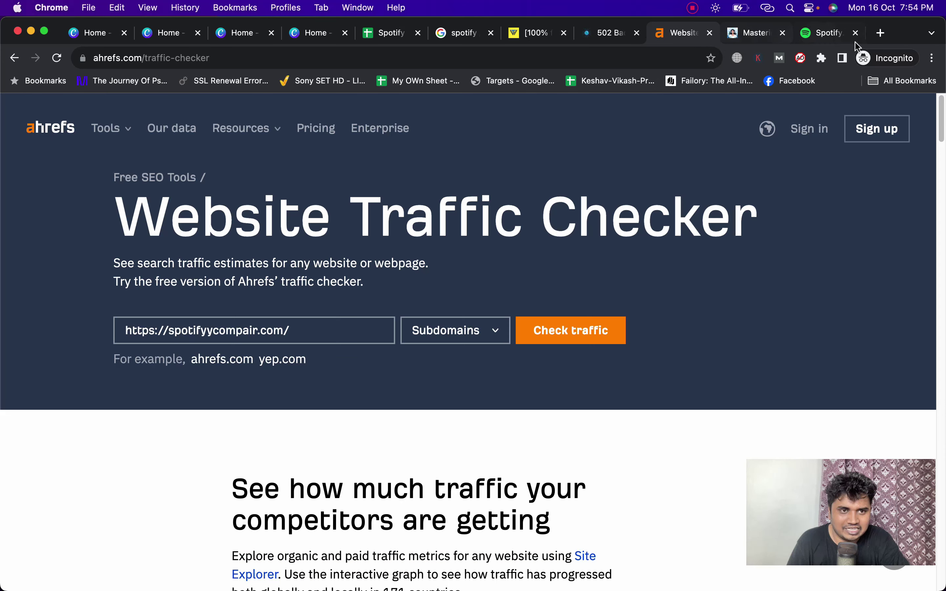
click(880, 33)
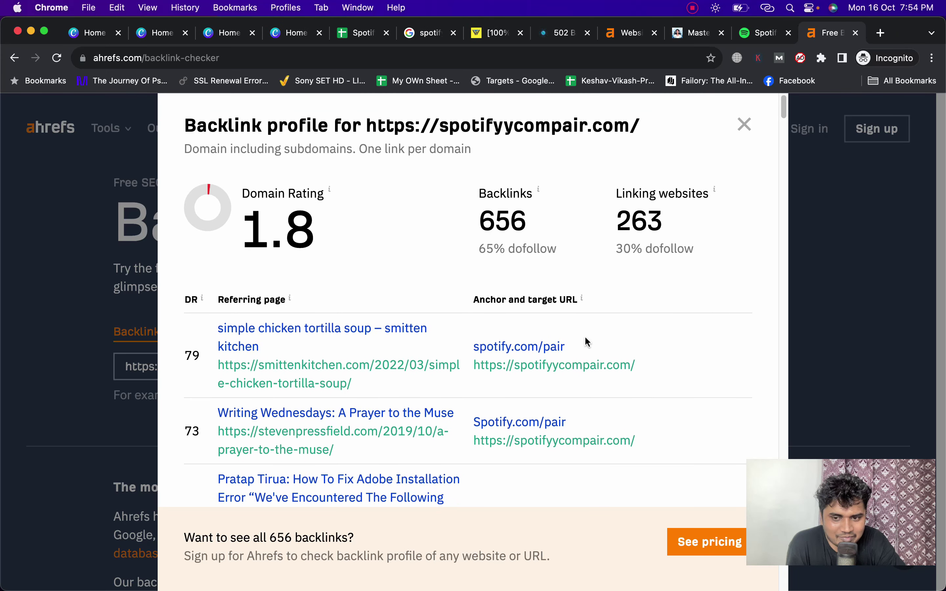
click(744, 129)
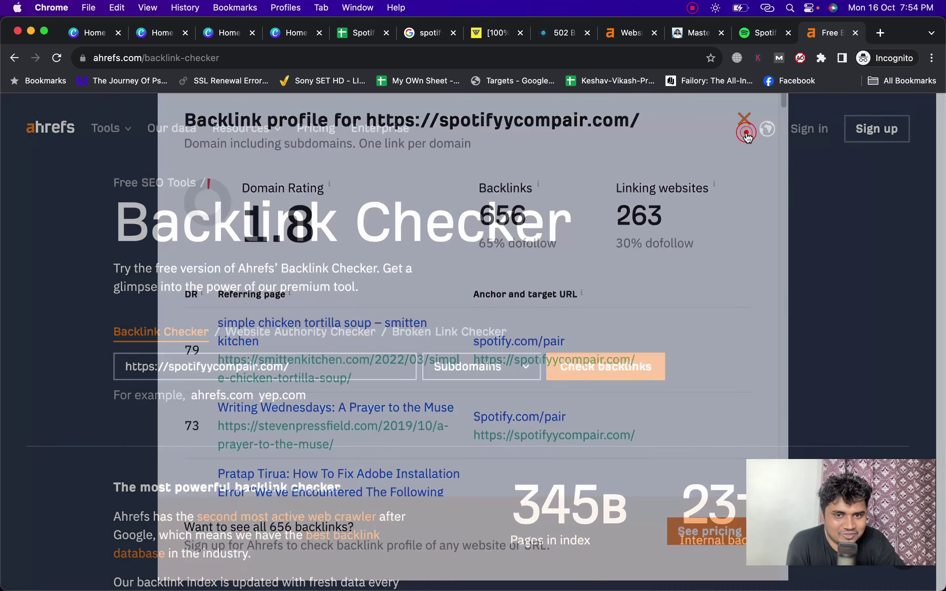
Copy the spotifypaircodes.com address and check its backlink profile in the Ahrefs Backlink Checker with subdomains included.
click(760, 35)
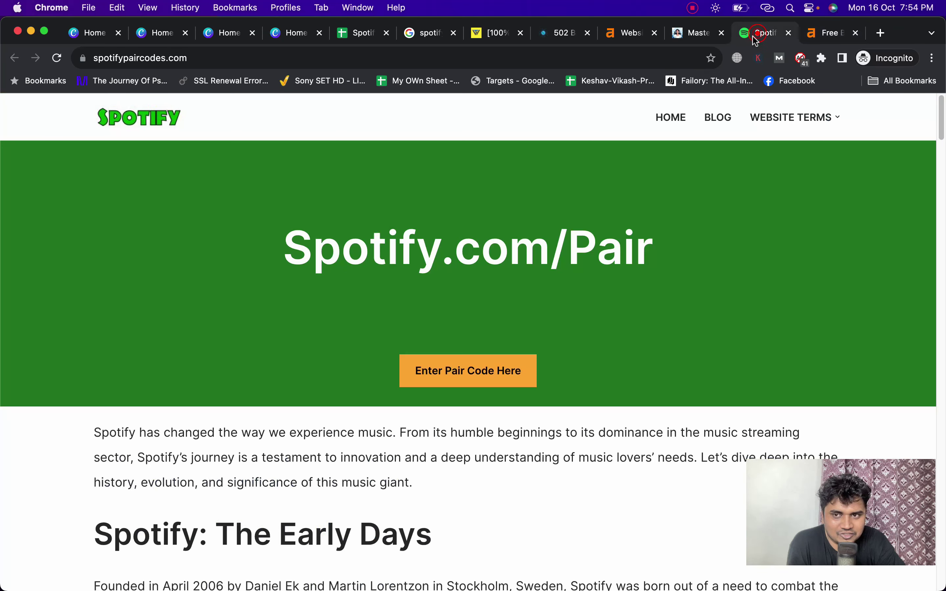
click(514, 60)
key(super+c)
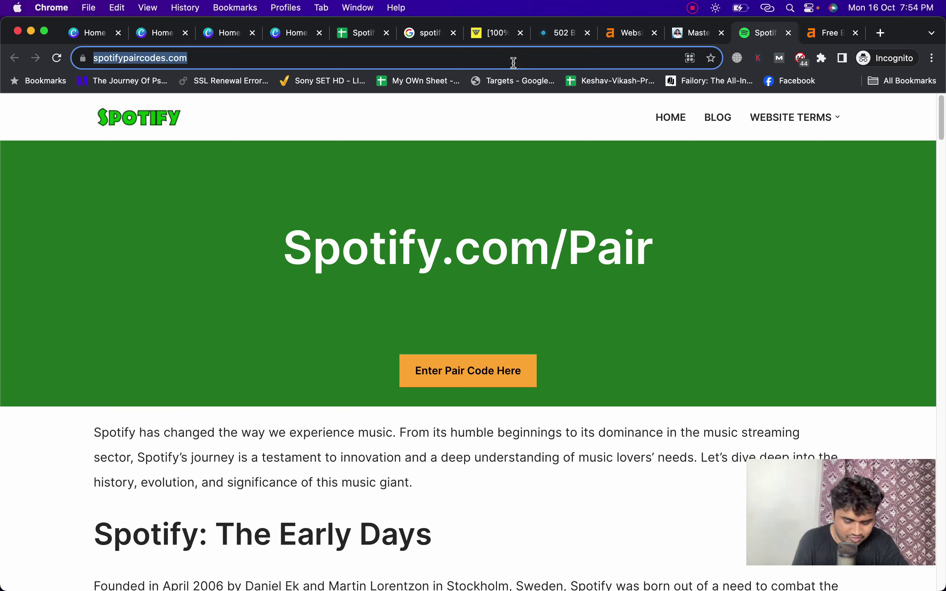
click(819, 34)
triple_click(266, 366)
key(super+v)
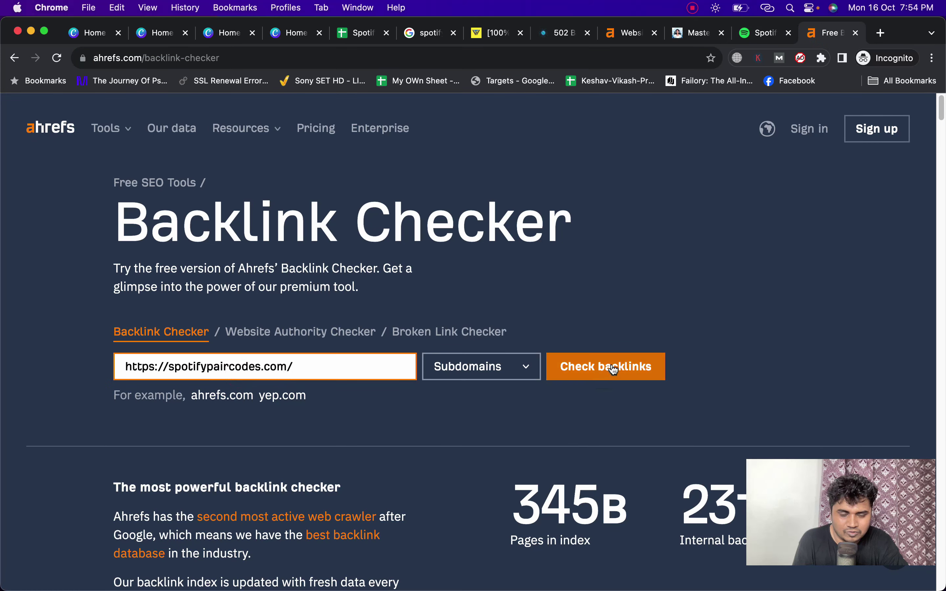
click(613, 368)
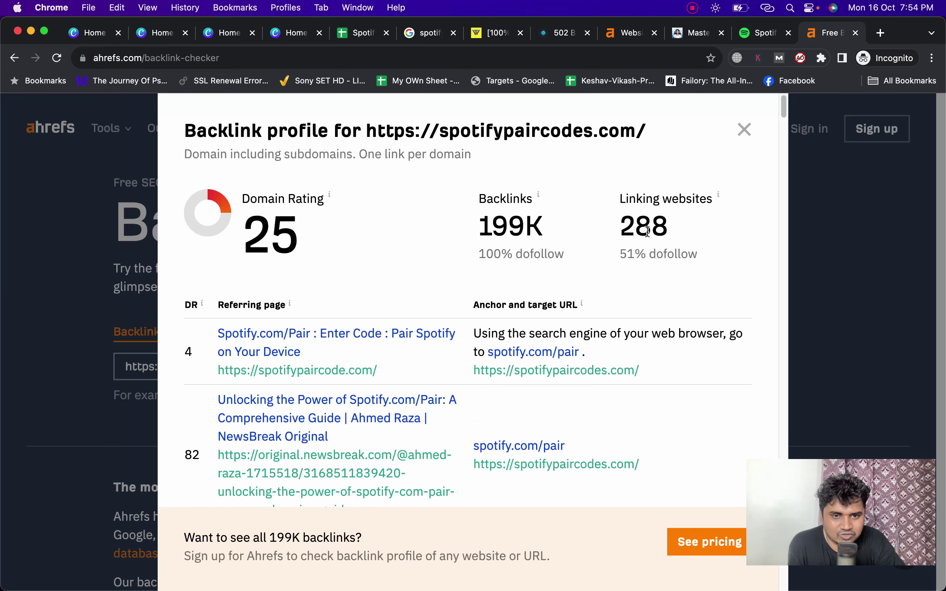
click(744, 130)
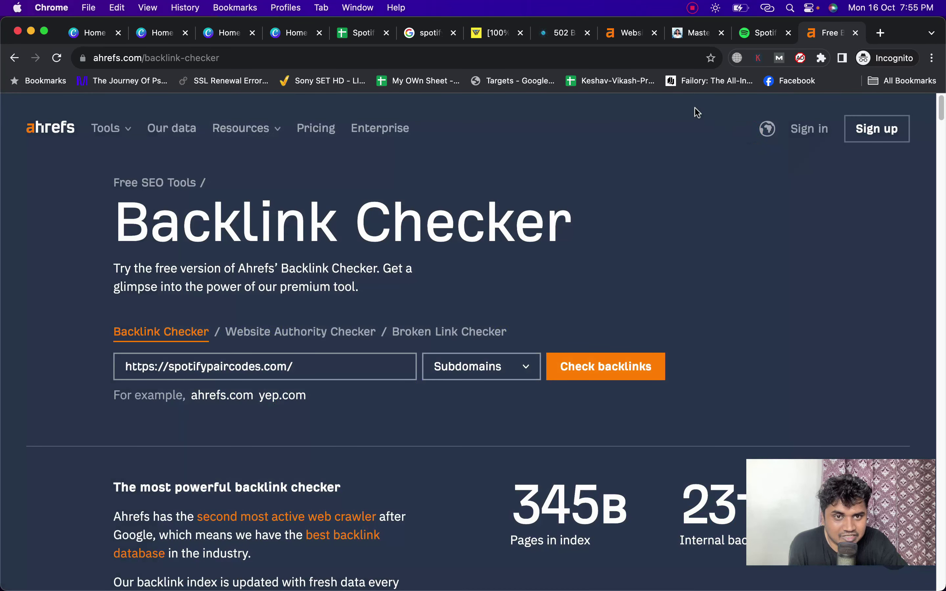
click(634, 35)
triple_click(328, 320)
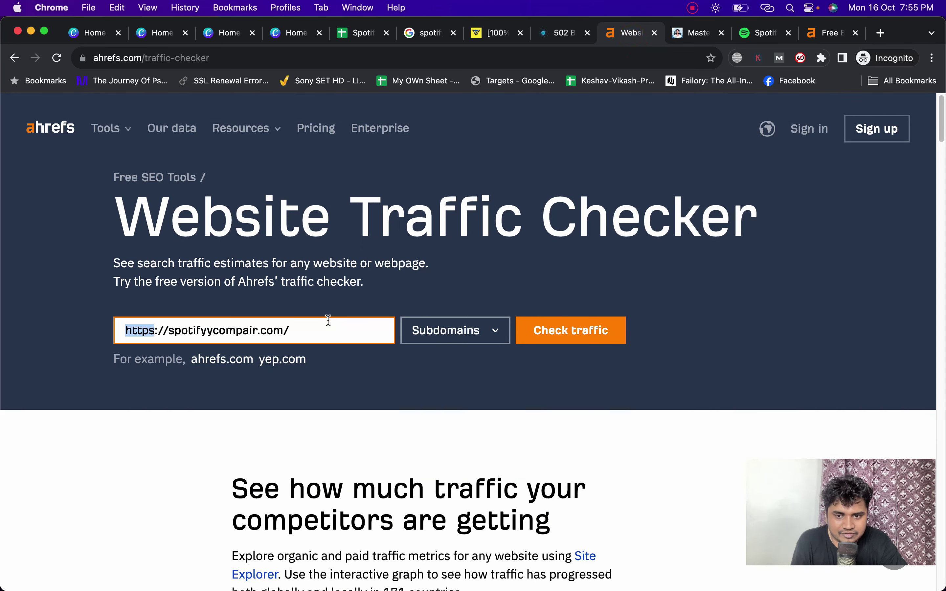
key(super+v)
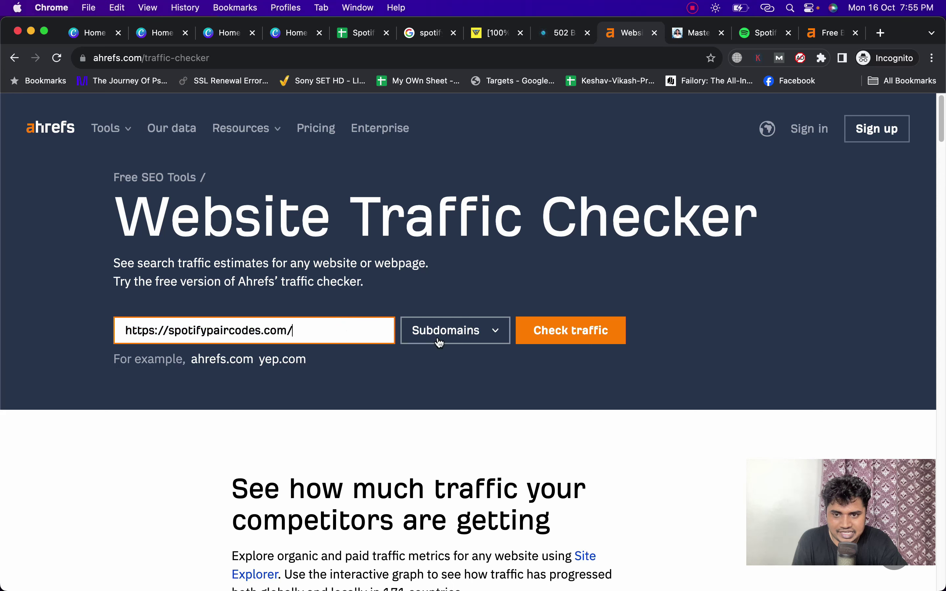
click(549, 337)
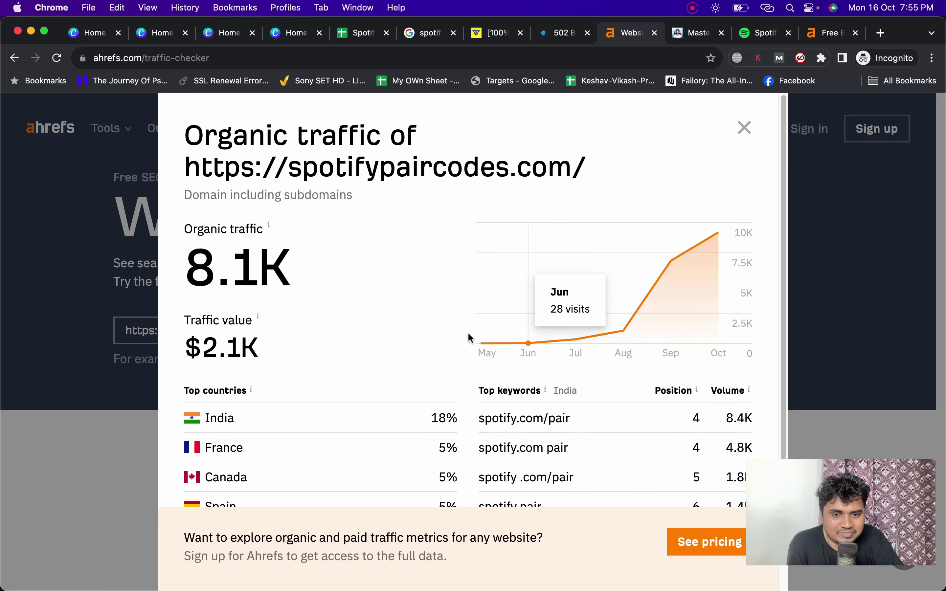
scroll(432, 349, down, 2)
scroll(432, 349, down, 2)
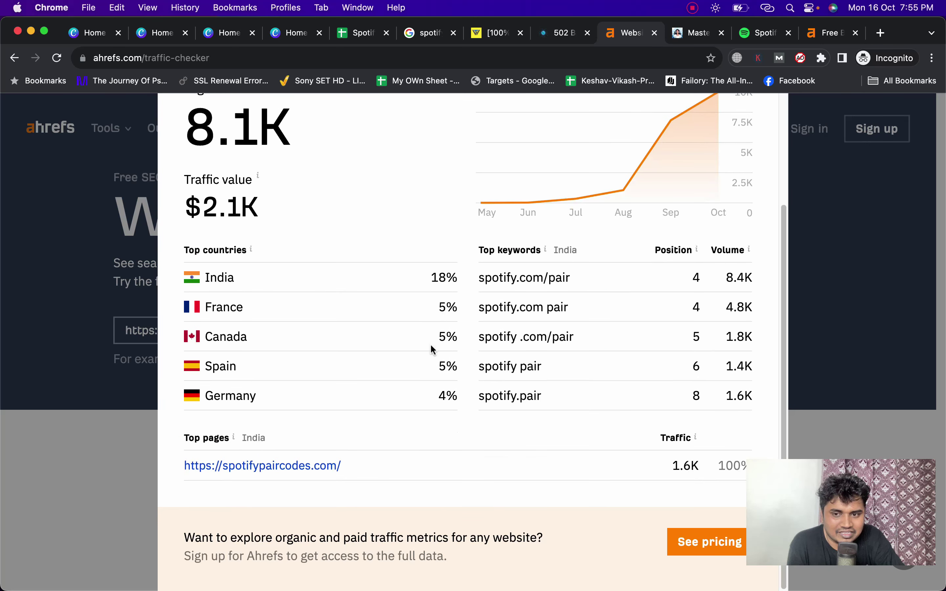
Review the traffic graph for spotifypaircodes.com, close the report, and check Google's autocomplete suggestions for "spotify for".
scroll(741, 169, up, 4)
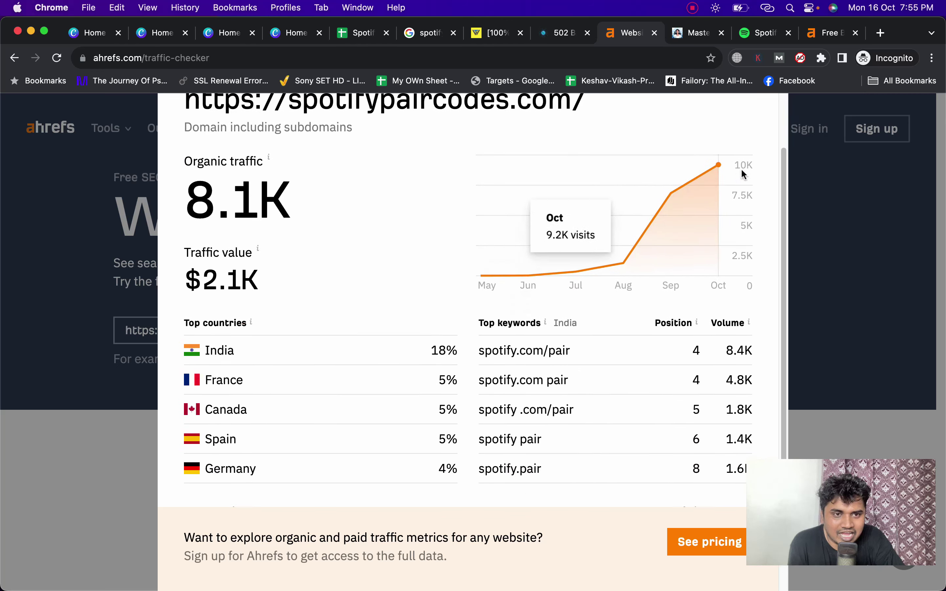
click(744, 129)
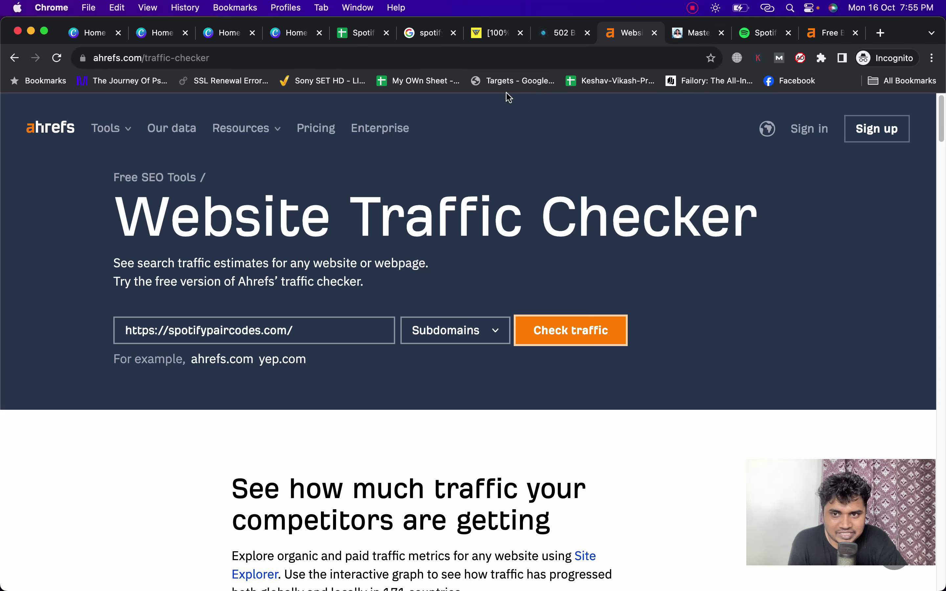
click(425, 38)
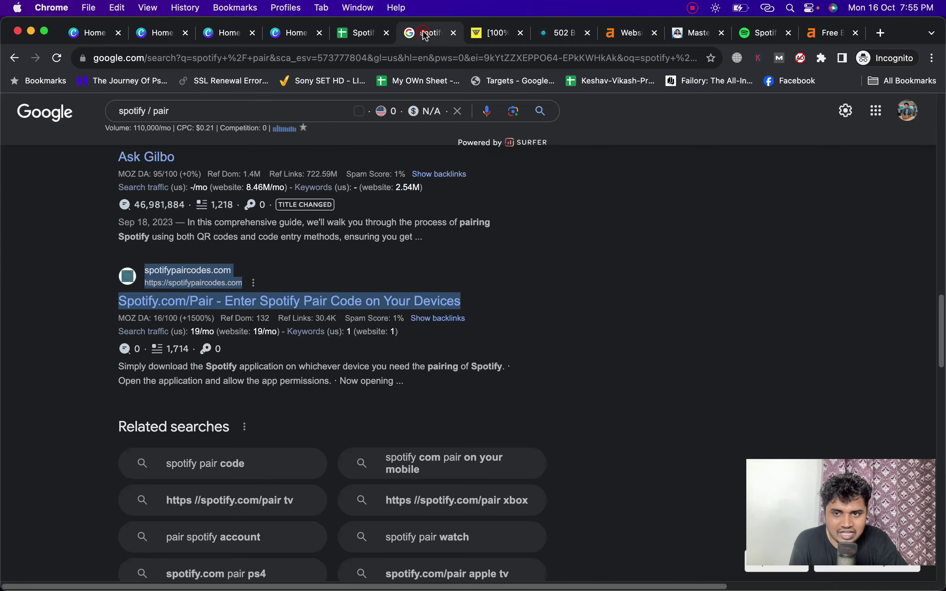
double_click(267, 112)
triple_click(267, 112)
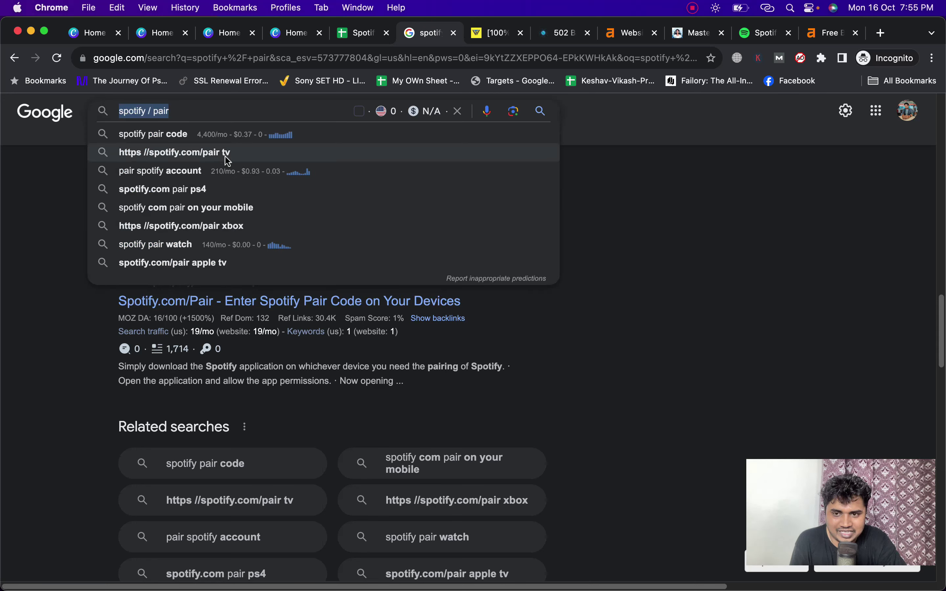
click(211, 115)
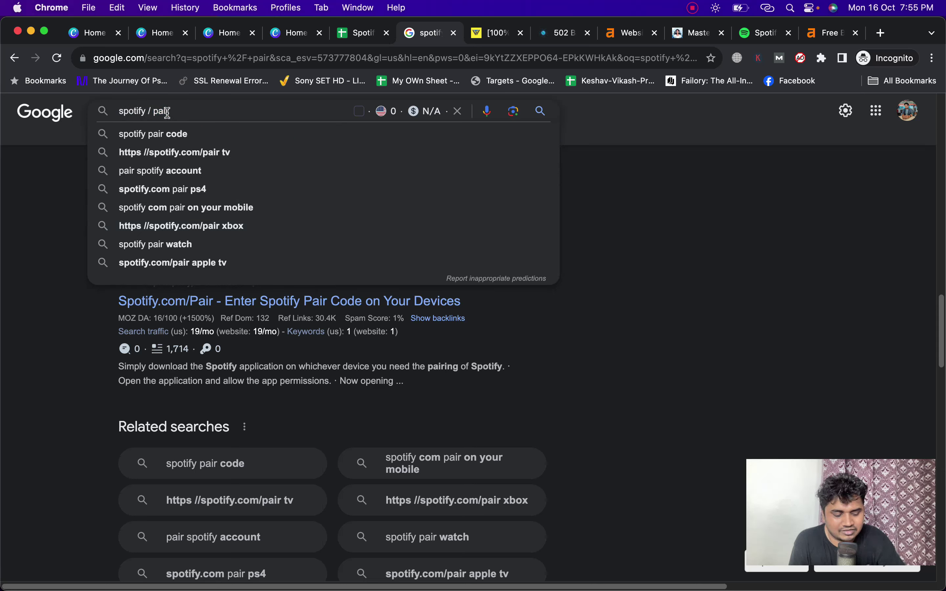
key(BackSpace)
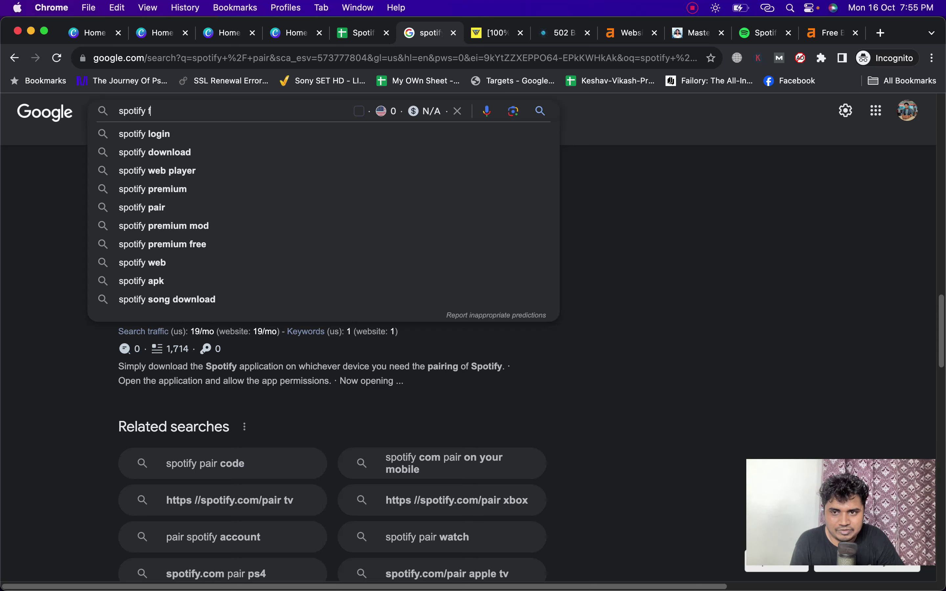
text(or)
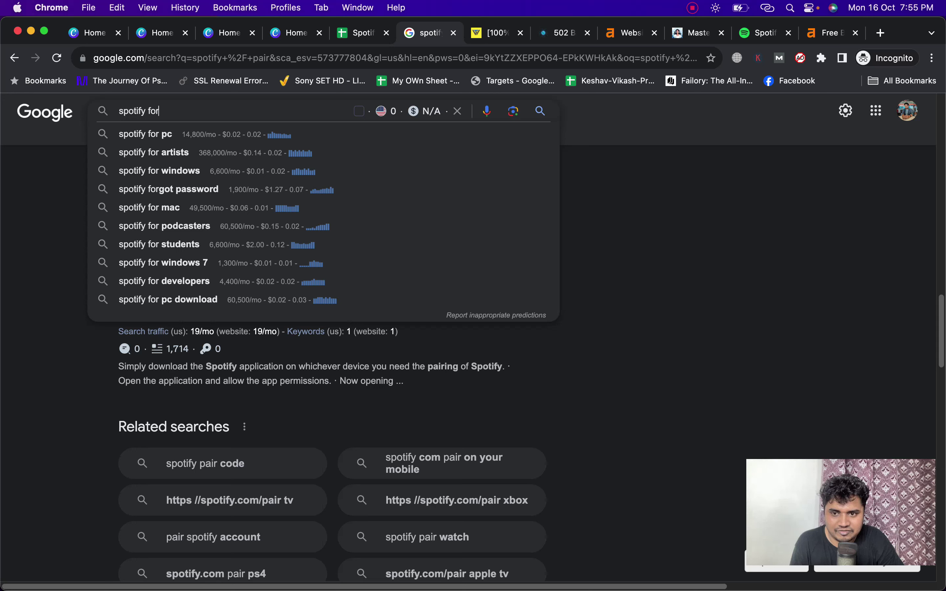
Check Google's autocomplete suggestions for "spotify in" and for "spotify web".
key(BackSpace)
key(BackSpace)
key(BackSpace)
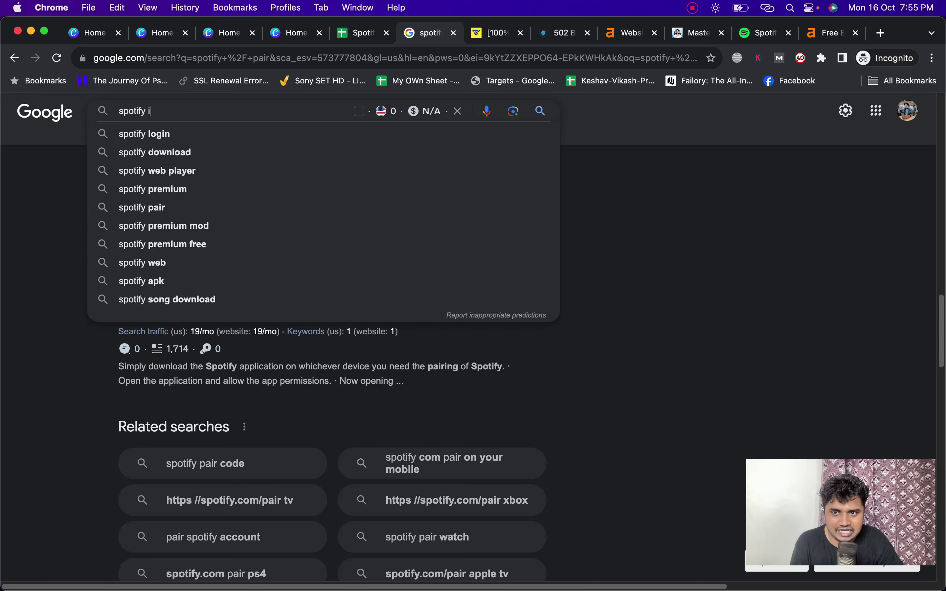
text(in)
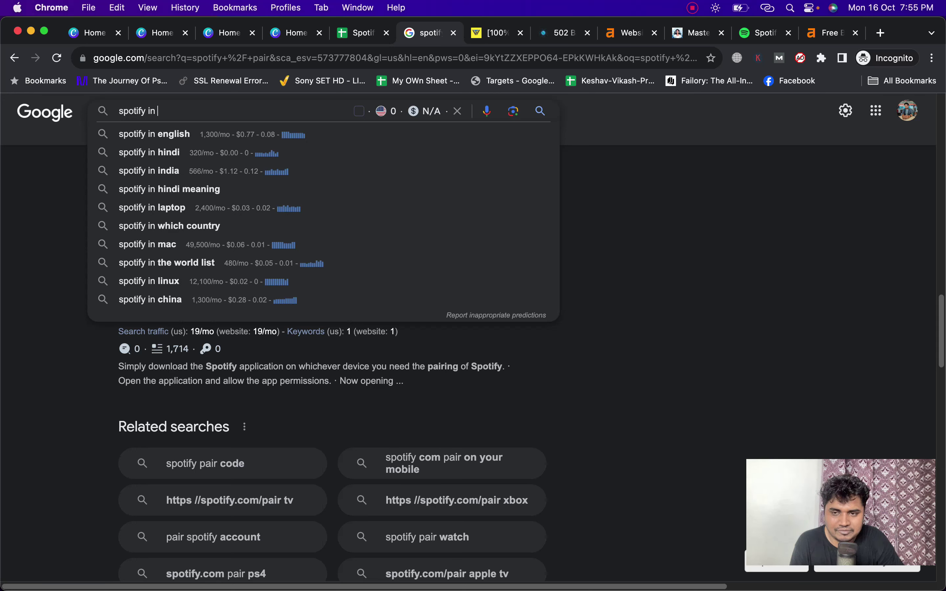
key(BackSpace)
key(BackSpace)
key(BackSpace)
text(web)
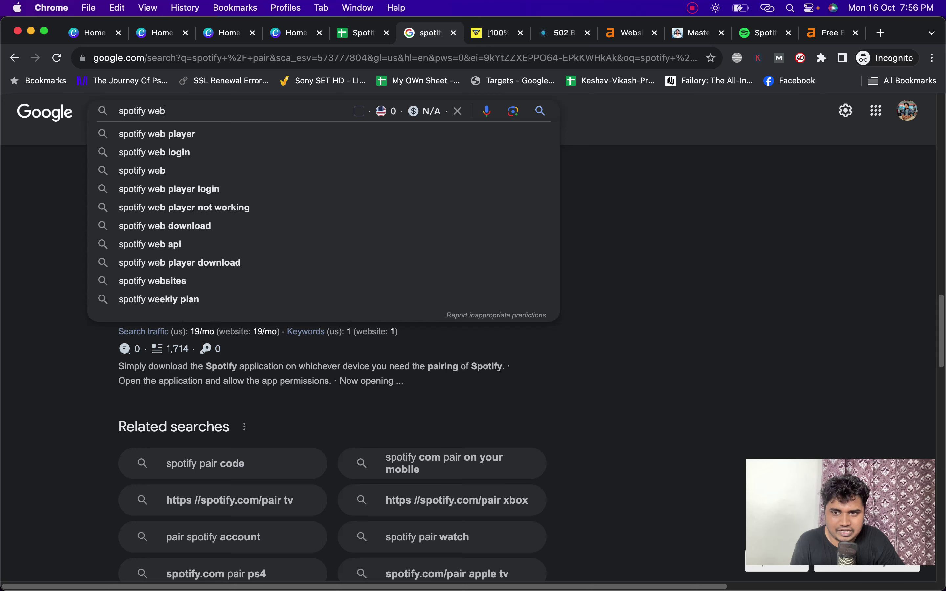
Compare Google's autocomplete suggestions for "spotify not working" followed by the prepositions "on", "in" and "for".
click(180, 108)
double_click(158, 110)
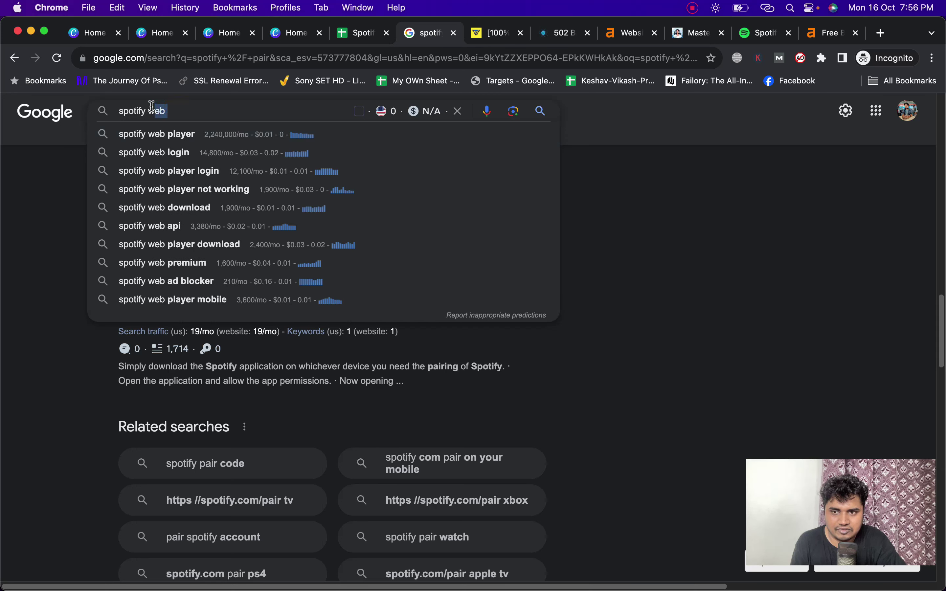
text(not wor)
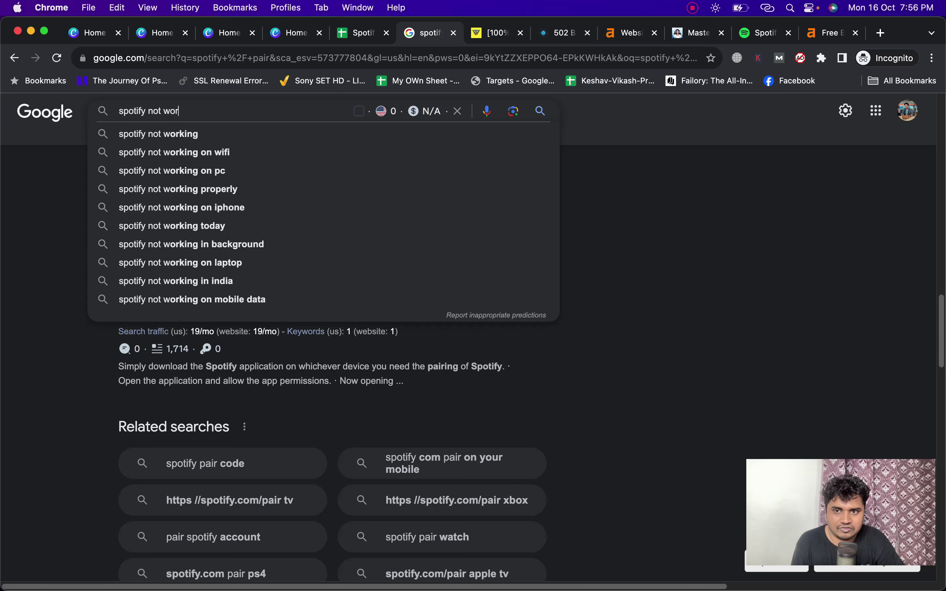
text(king on)
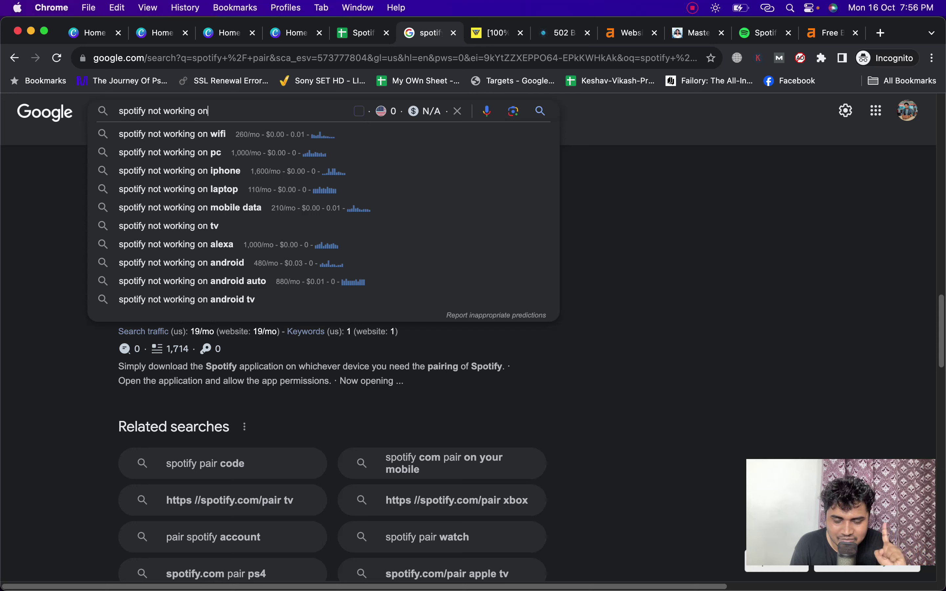
key(BackSpace)
key(BackSpace)
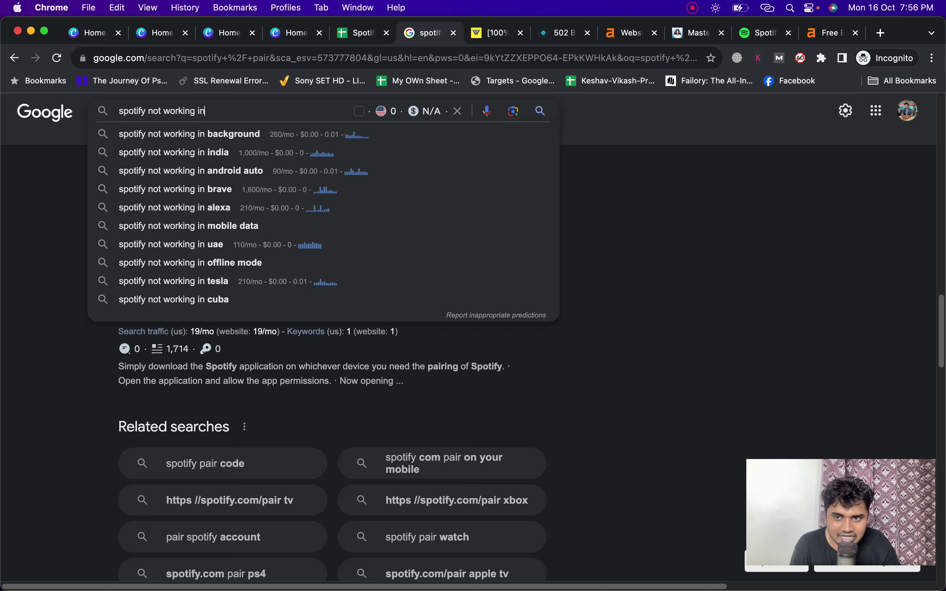
key(BackSpace)
key(BackSpace)
text(for)
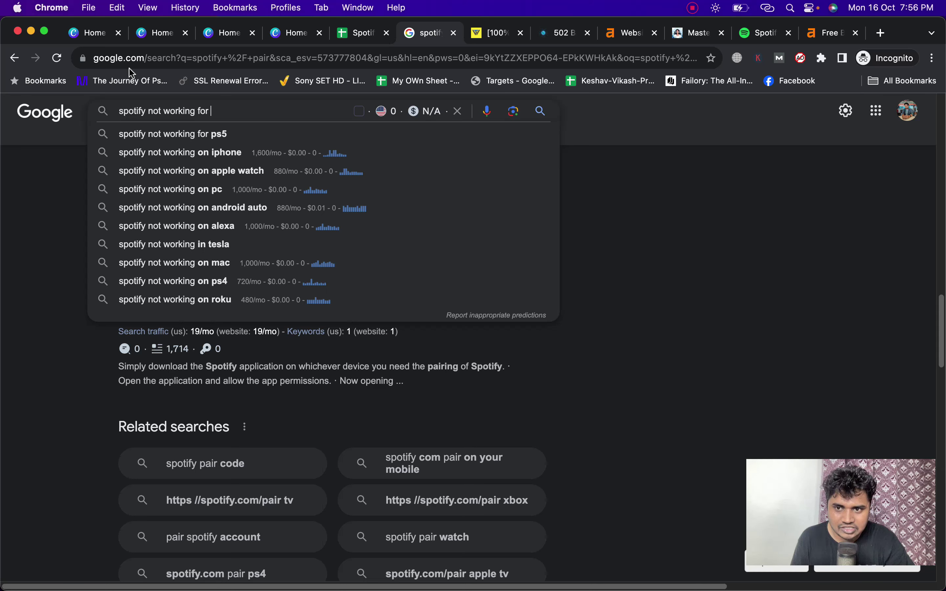
Search Google for the suggestion "spotify not working for ps5" and record that keyword in cell C24 of the Keyword Grouping sheet.
click(201, 133)
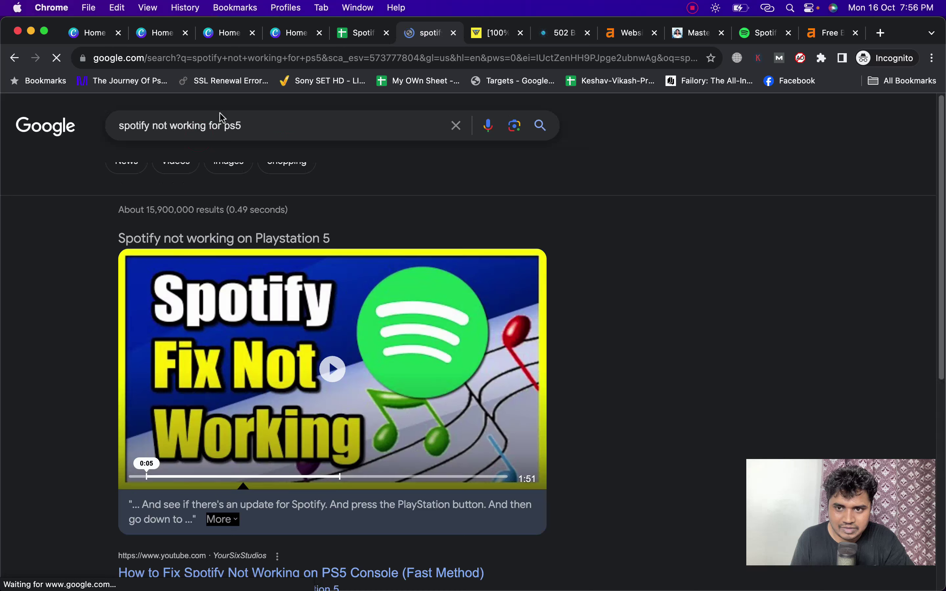
triple_click(230, 121)
key(cmd+c)
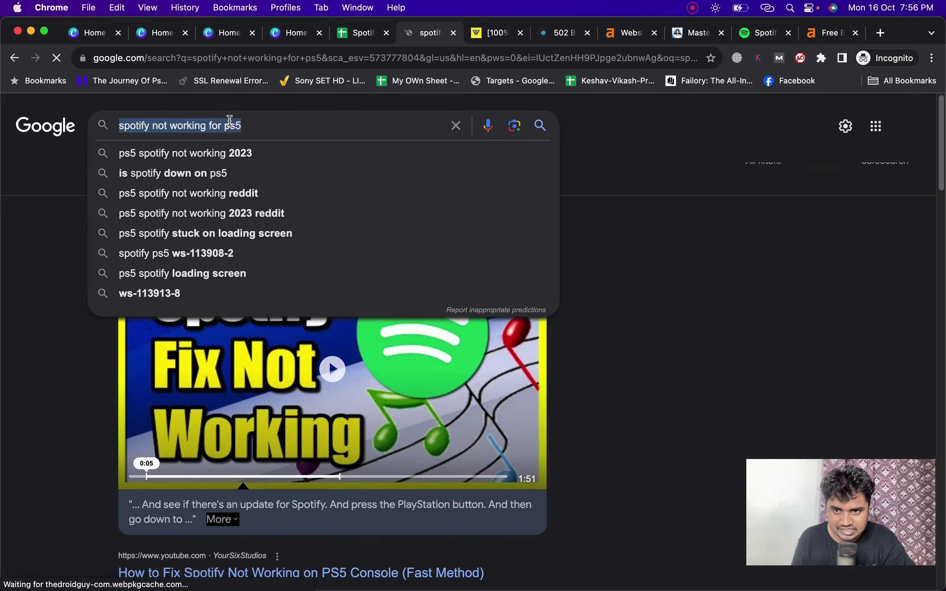
click(360, 36)
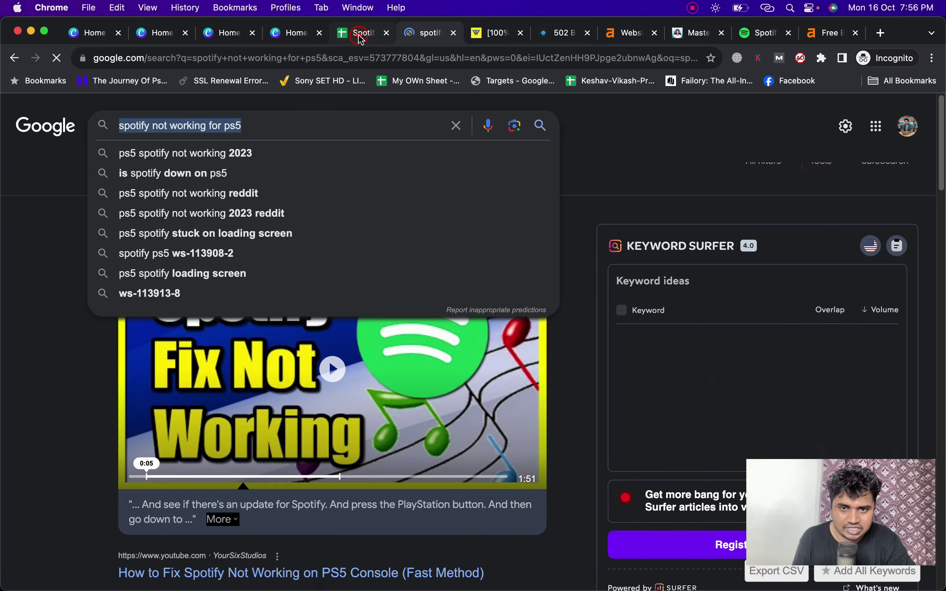
click(628, 526)
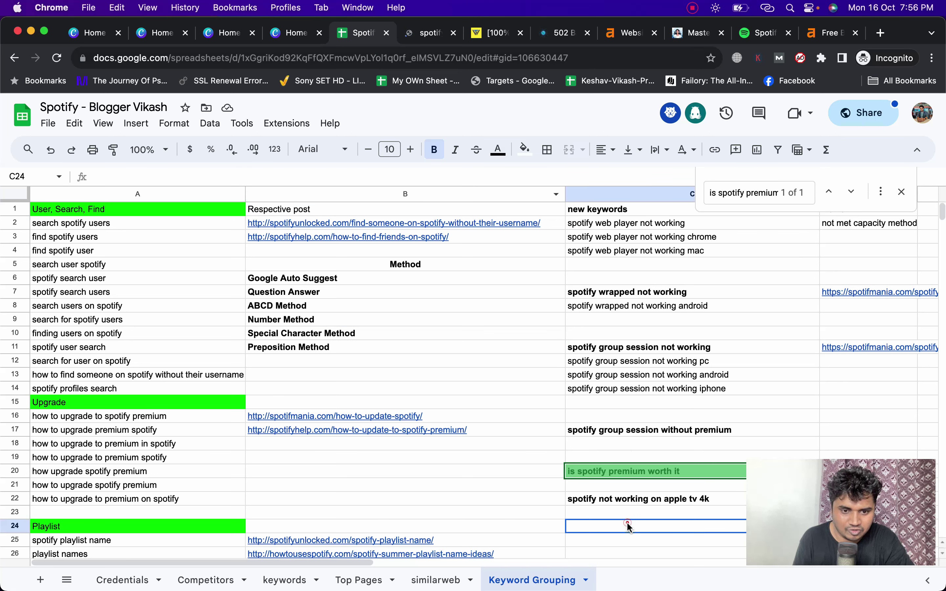
key(cmd+v)
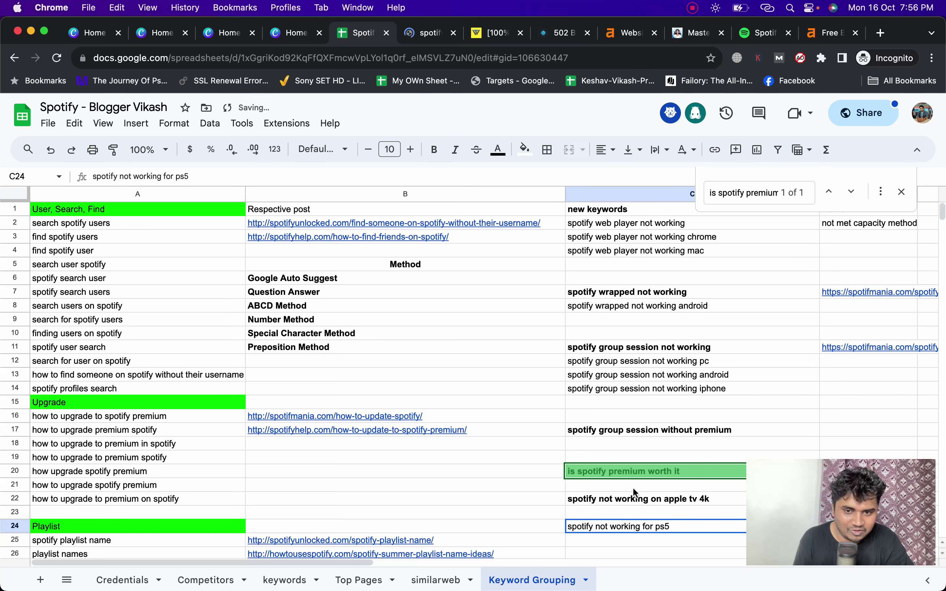
click(133, 580)
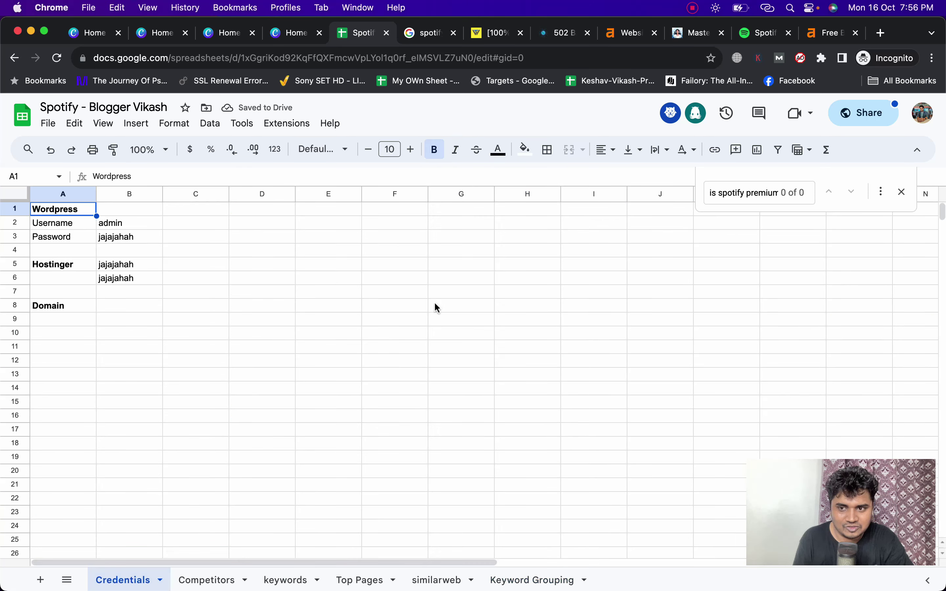
click(213, 580)
click(682, 33)
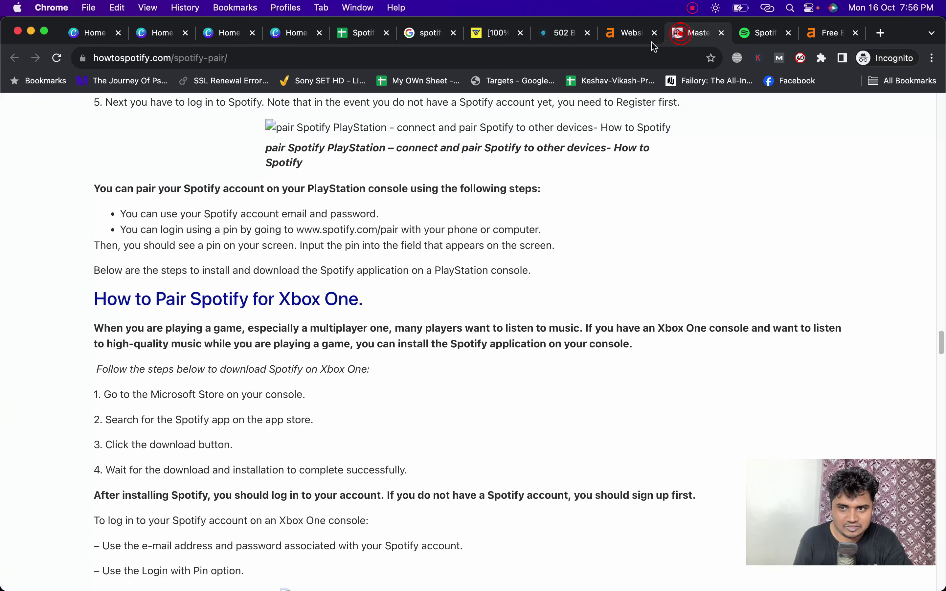
click(347, 56)
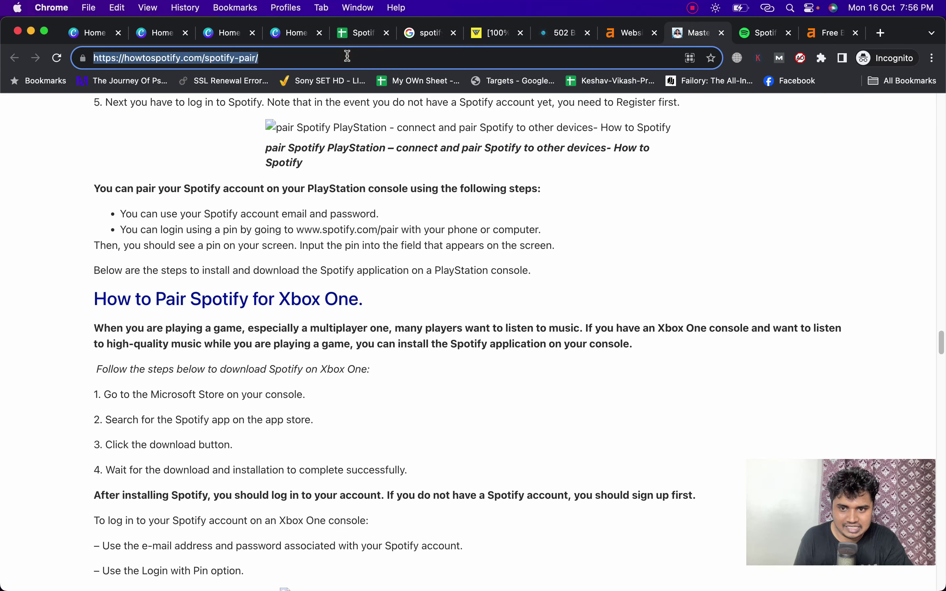
key(super+c)
click(358, 33)
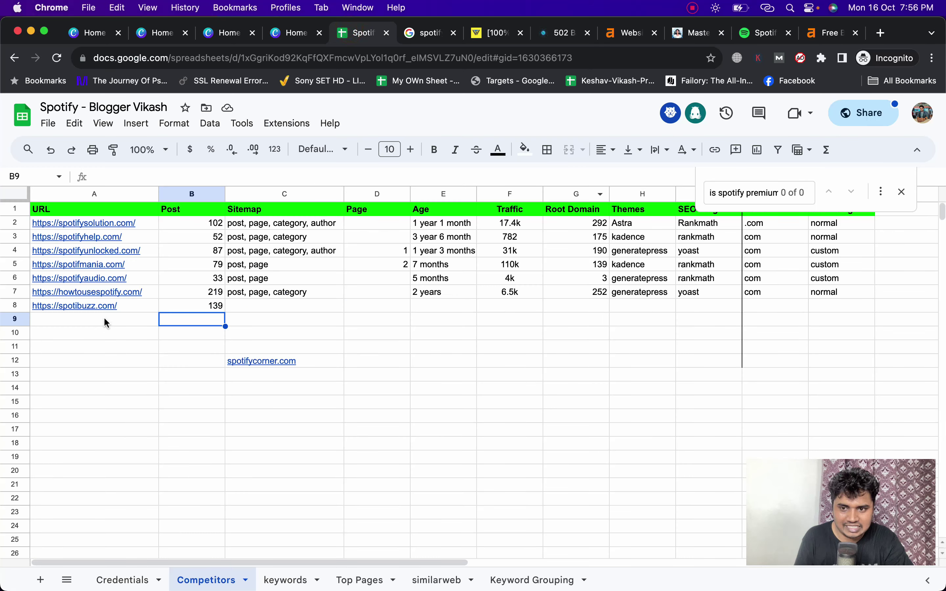
click(101, 319)
key(super+v)
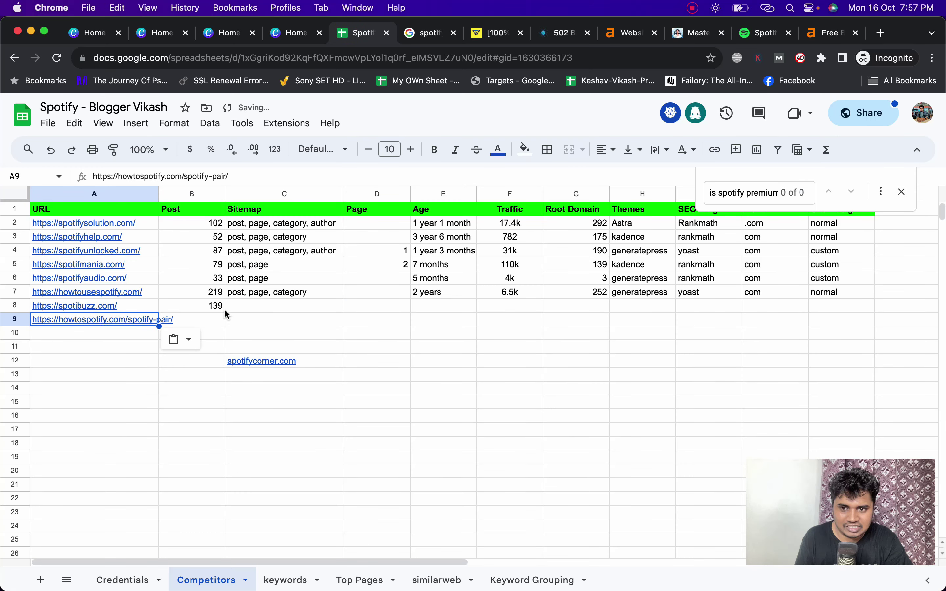
click(116, 334)
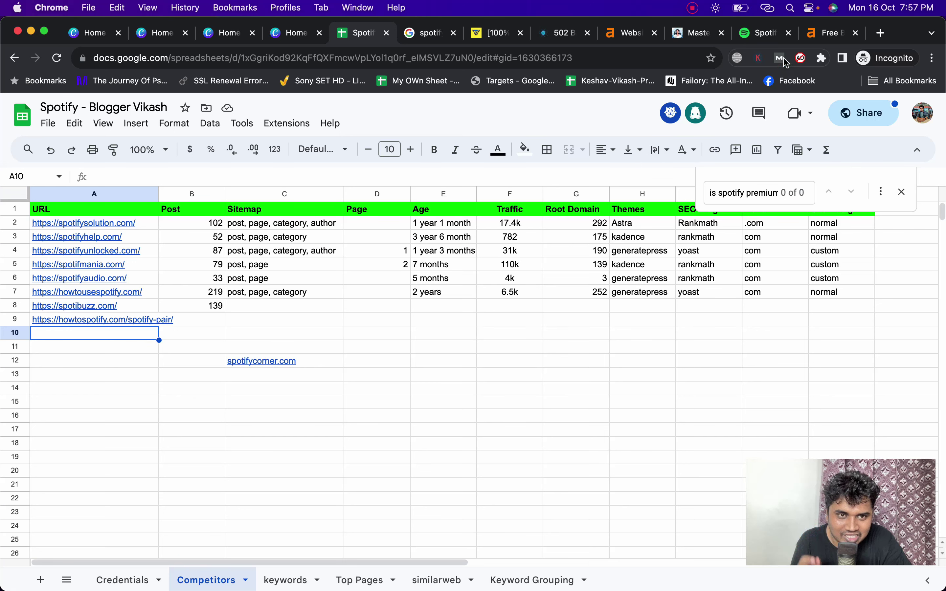
Open the XML sitemap index of spotifypaircodes.com by adding /sitemap.xml to the site's address.
click(754, 32)
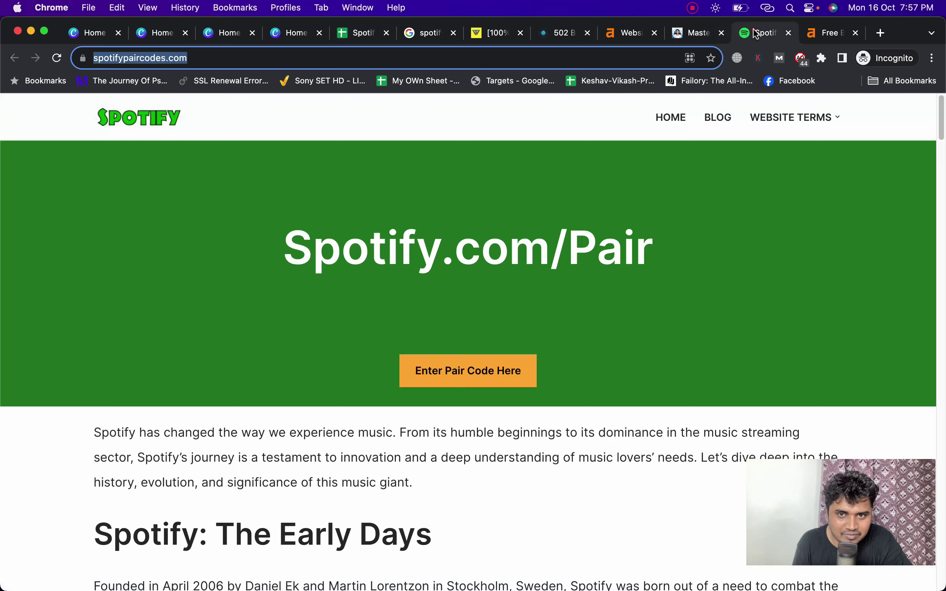
click(539, 59)
text(/sitem)
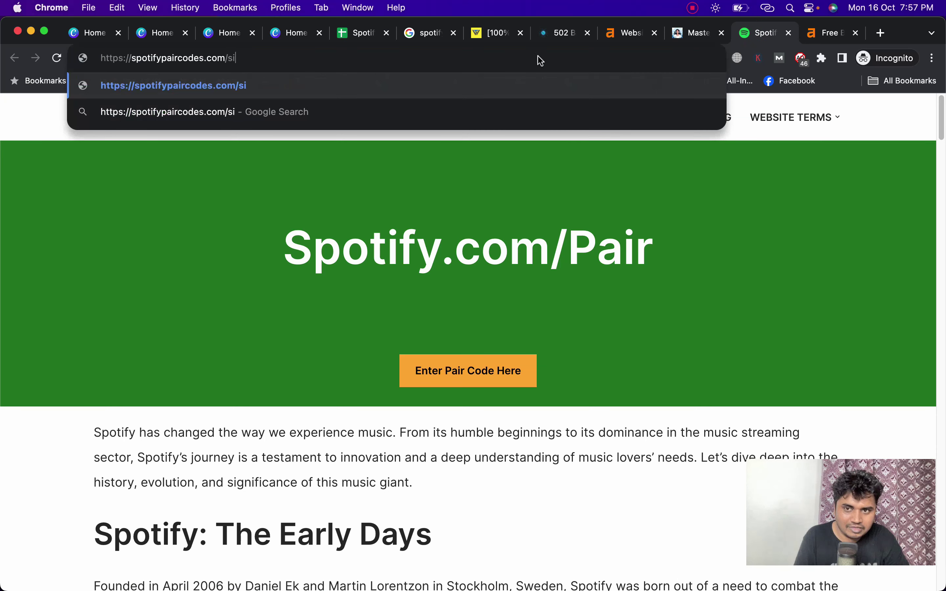
key(BackSpace)
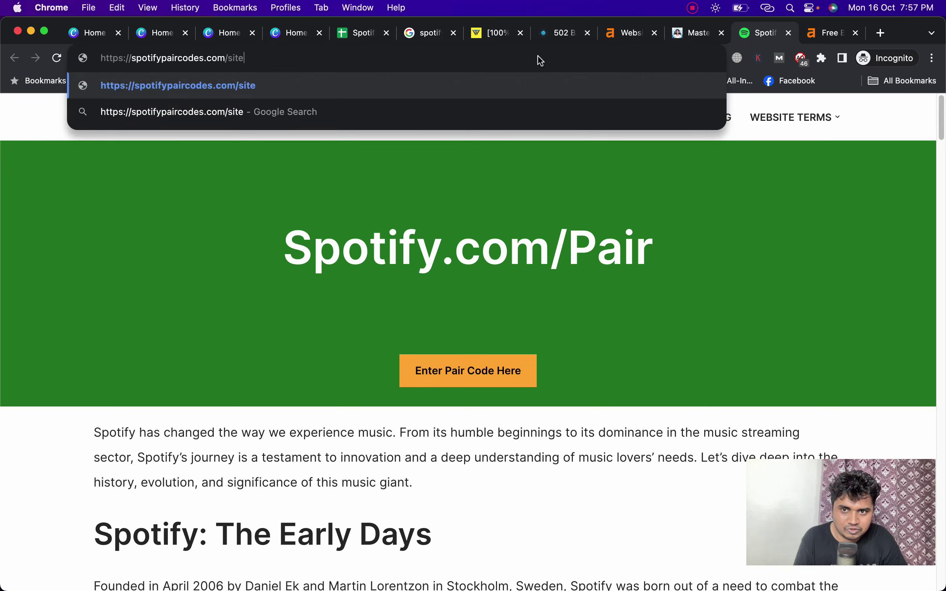
text(map.xml)
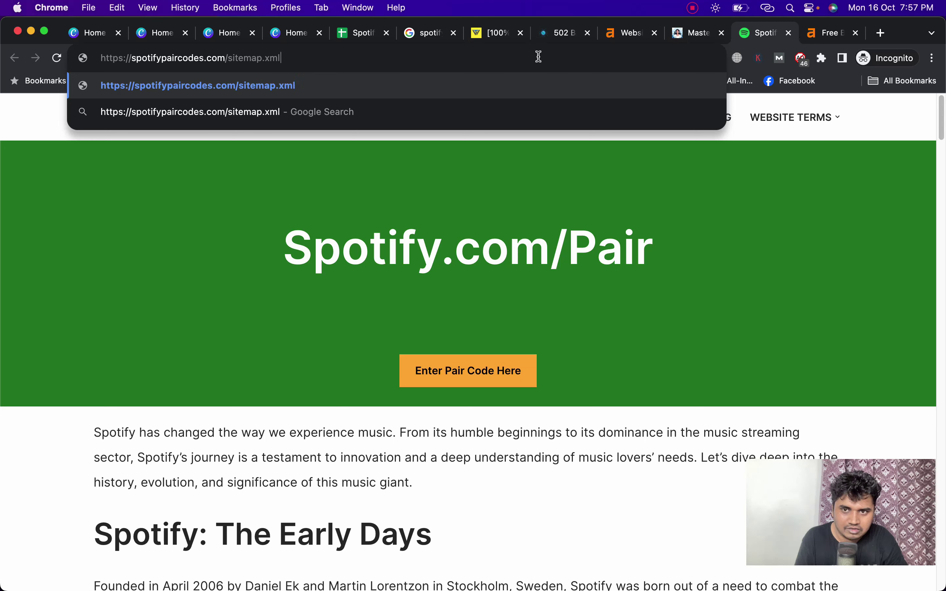
key(Return)
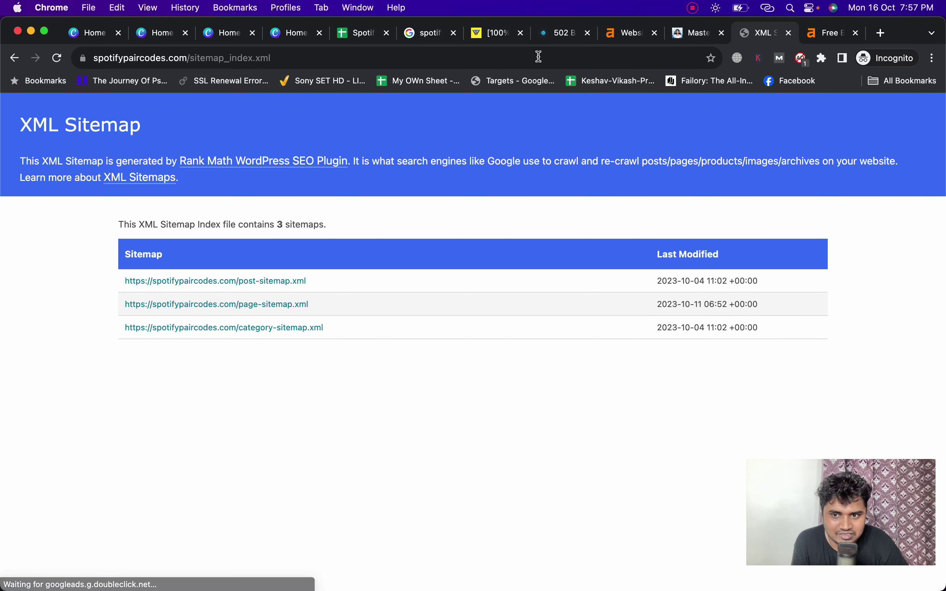
Look through the URLs in the spotifypaircodes.com post sitemap and open its page sitemap.
click(303, 281)
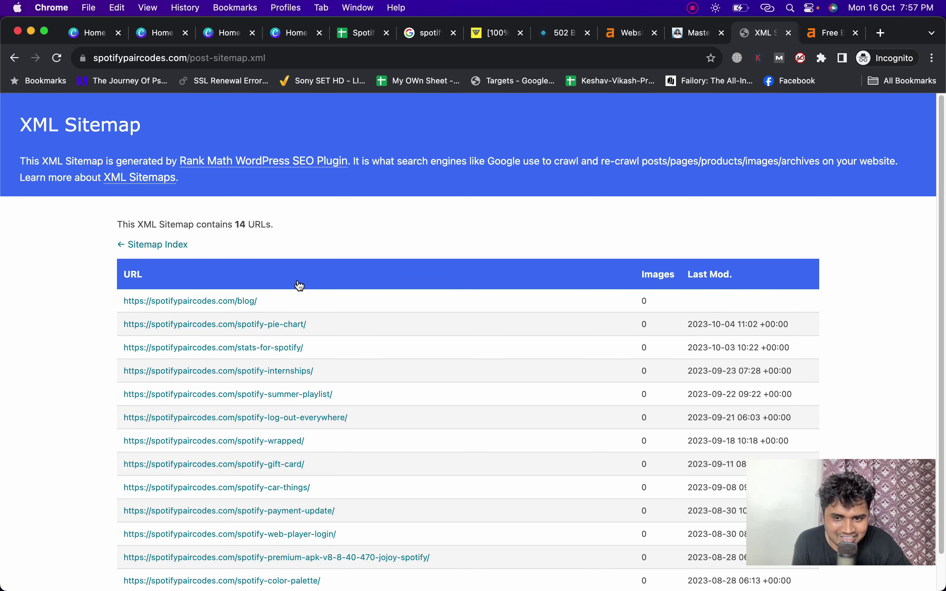
scroll(311, 289, down, 2)
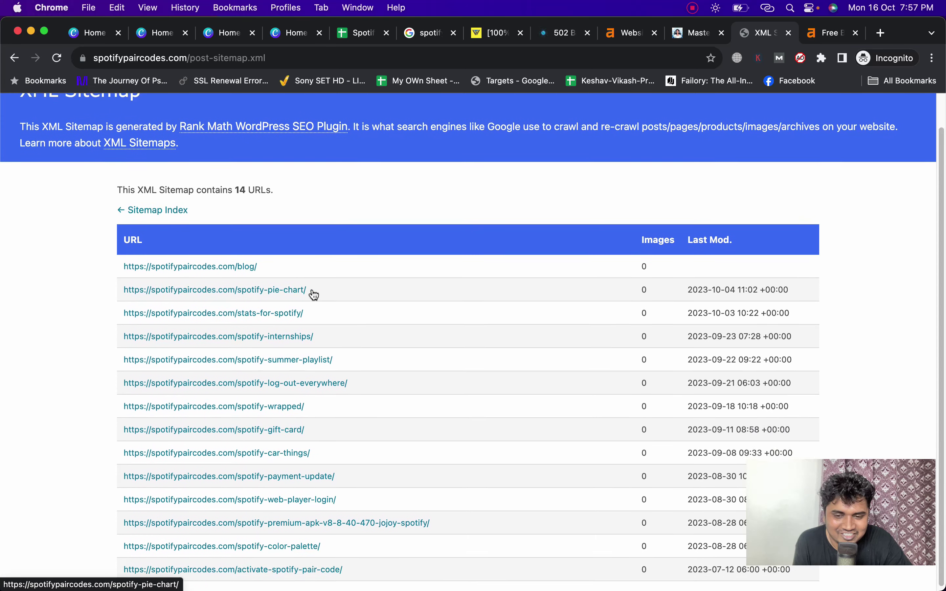
scroll(314, 295, up, 2)
click(14, 59)
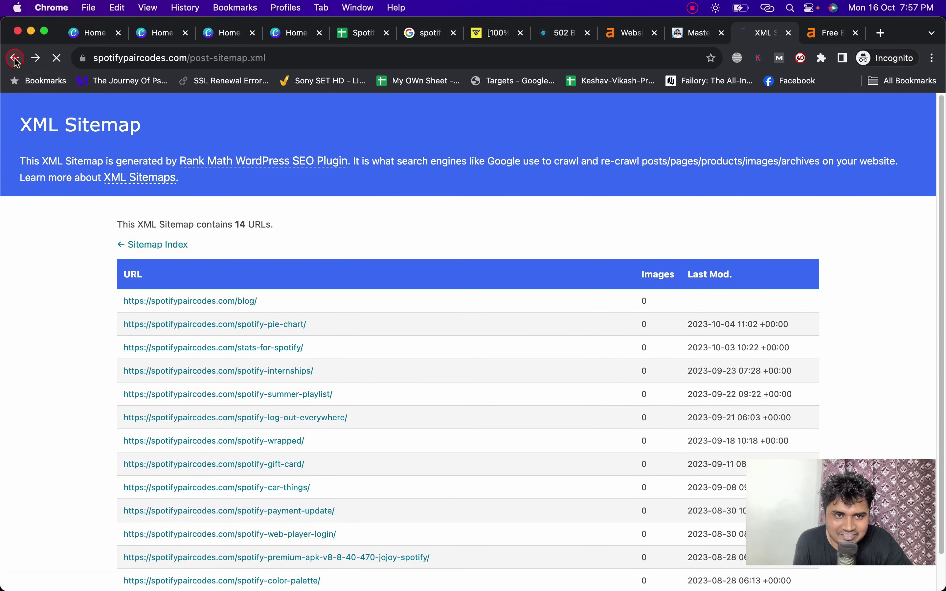
click(254, 303)
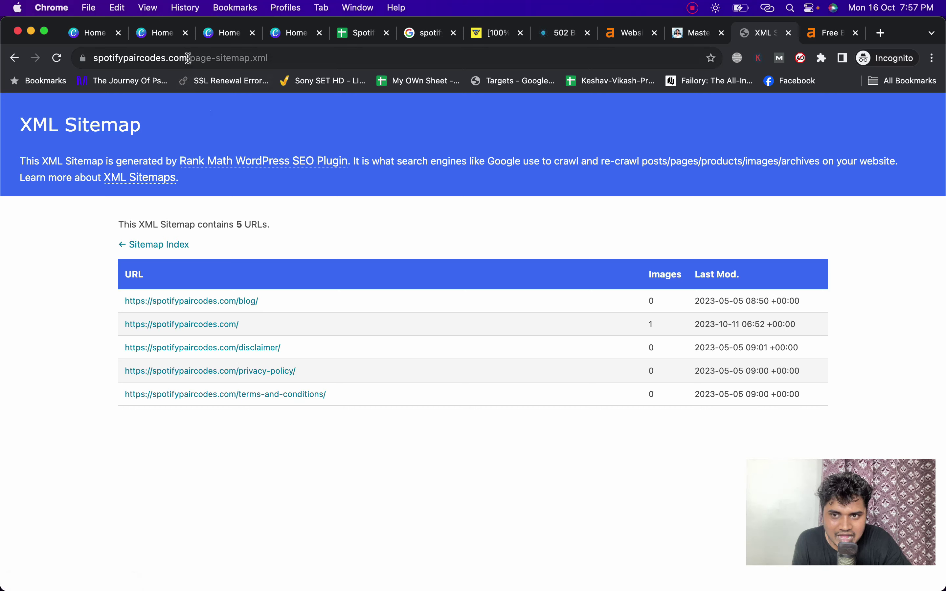
drag(188, 58, 91, 57)
key(super+5)
click(109, 336)
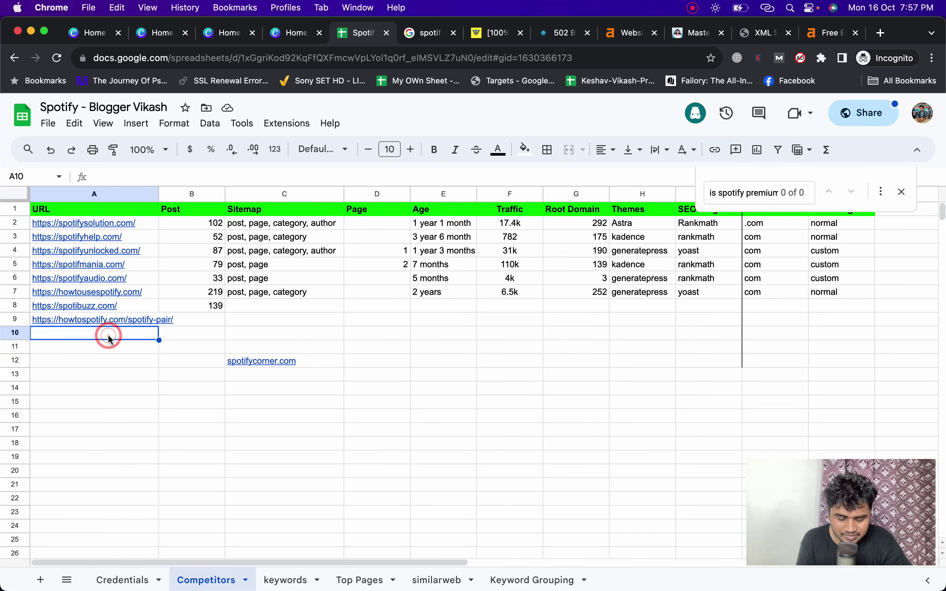
key(super+v)
click(123, 349)
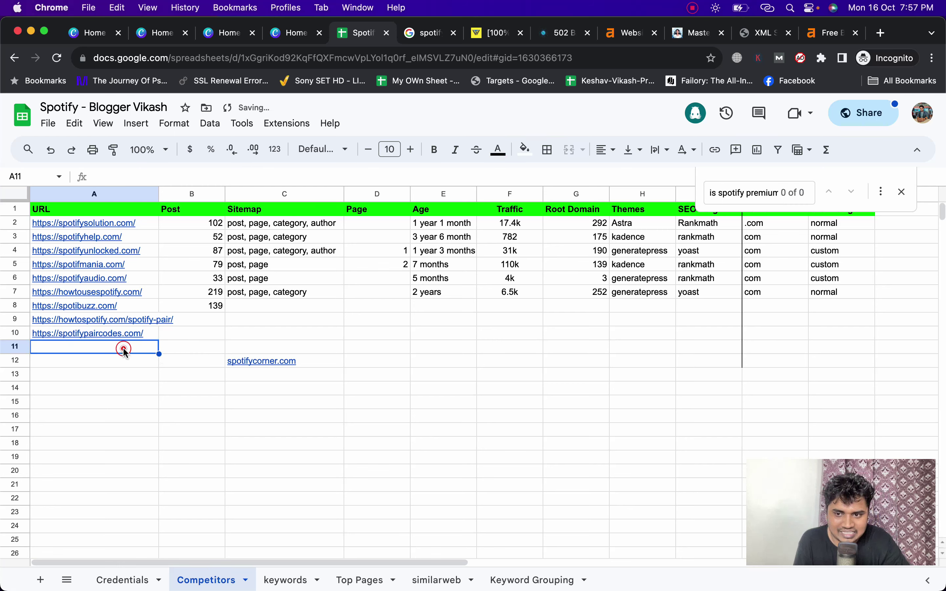
click(820, 37)
click(697, 33)
click(700, 59)
text(spo)
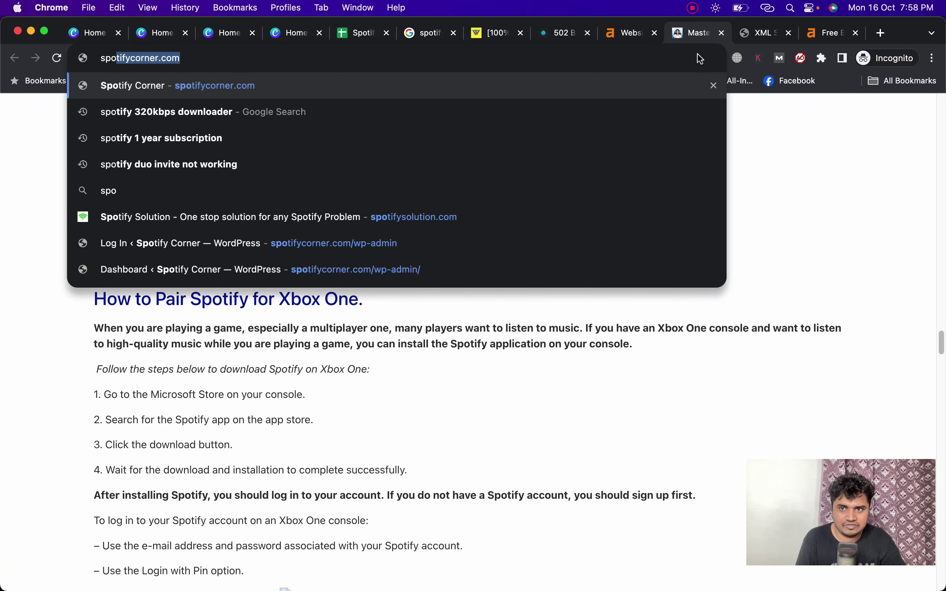
text(tify)
key(Escape)
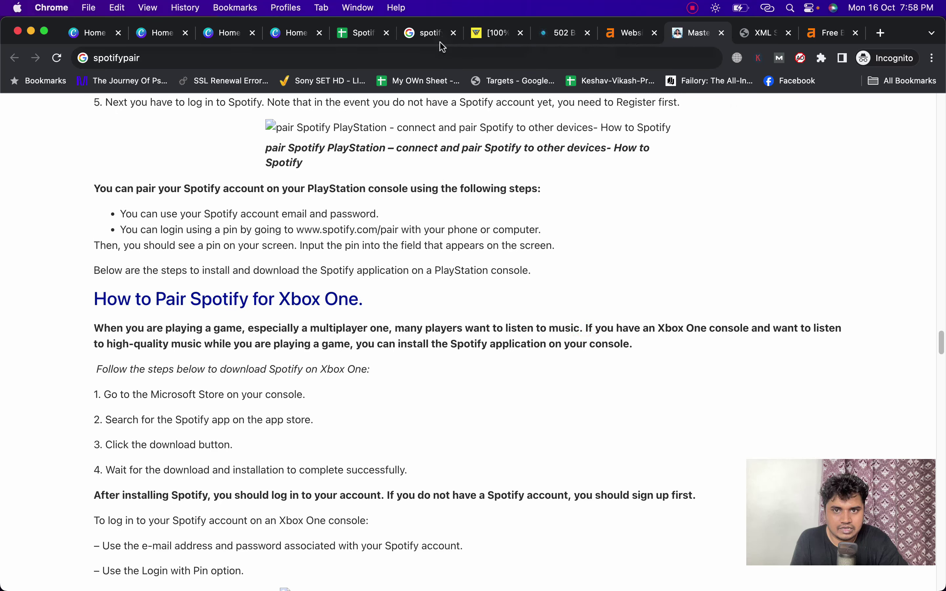
Replace the Google query with "spotify /" and search for the suggestion "spotify / pair".
click(429, 33)
drag(249, 125, 158, 123)
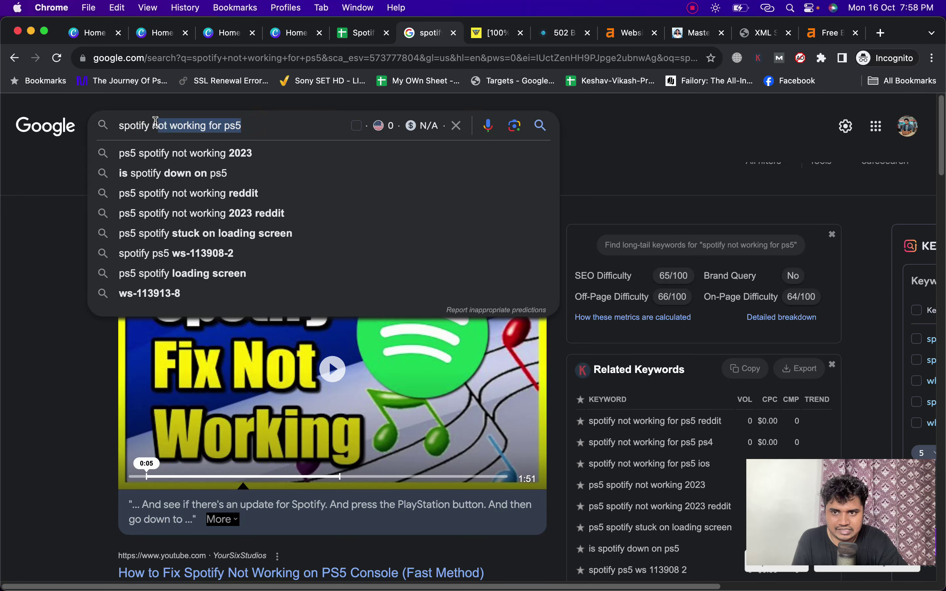
key(BackSpace)
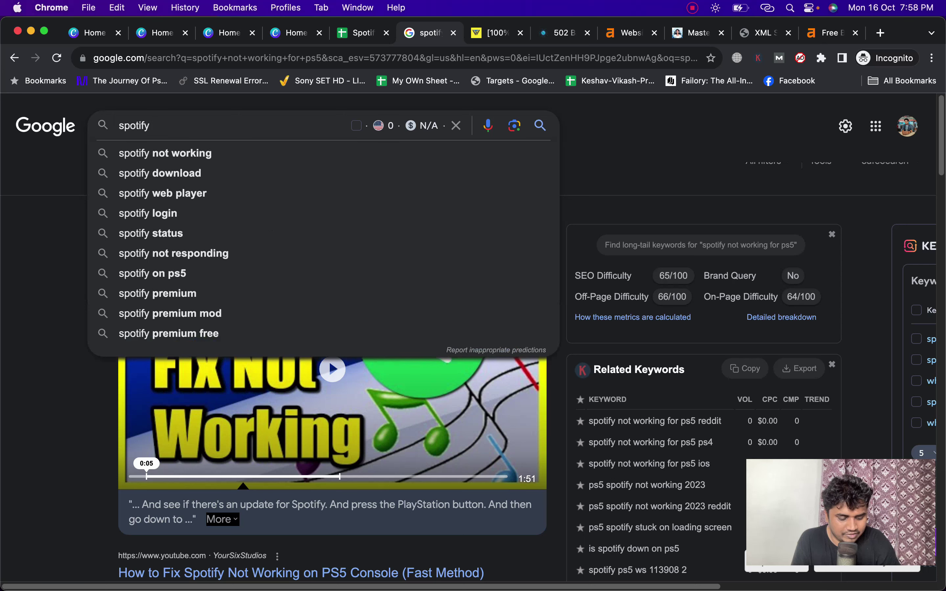
text(/)
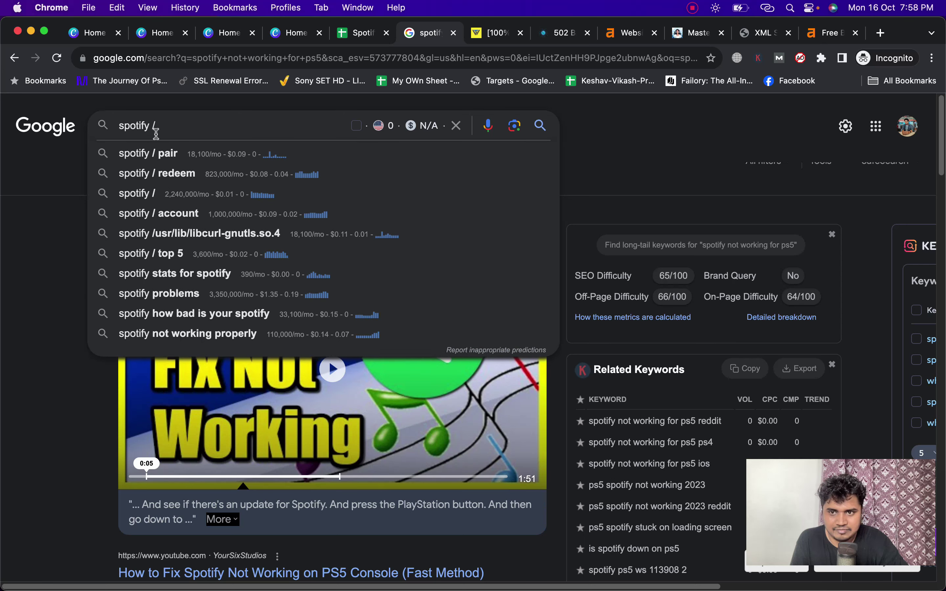
click(156, 153)
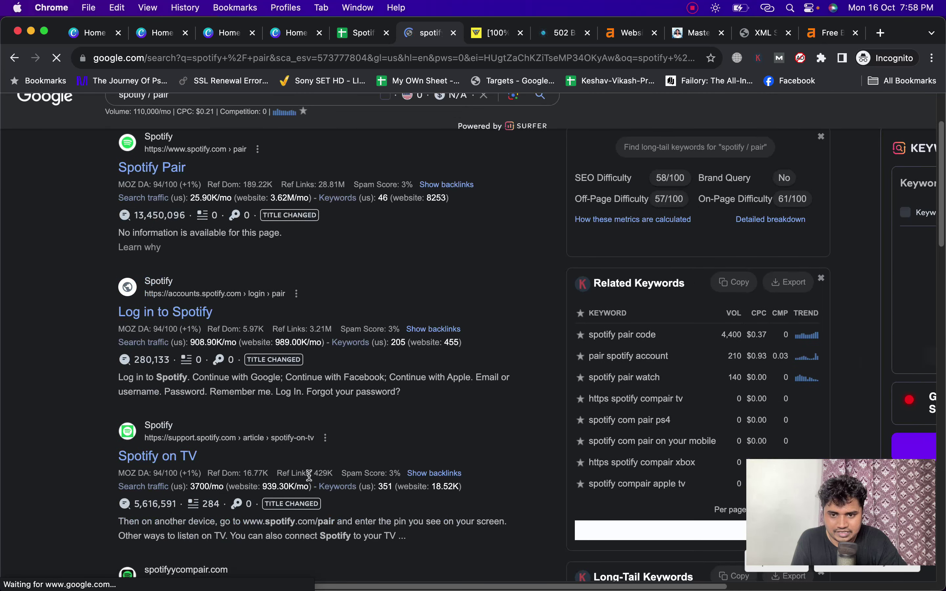
Open the spotifyycompair.com result and look through its home page content.
scroll(302, 473, down, 4)
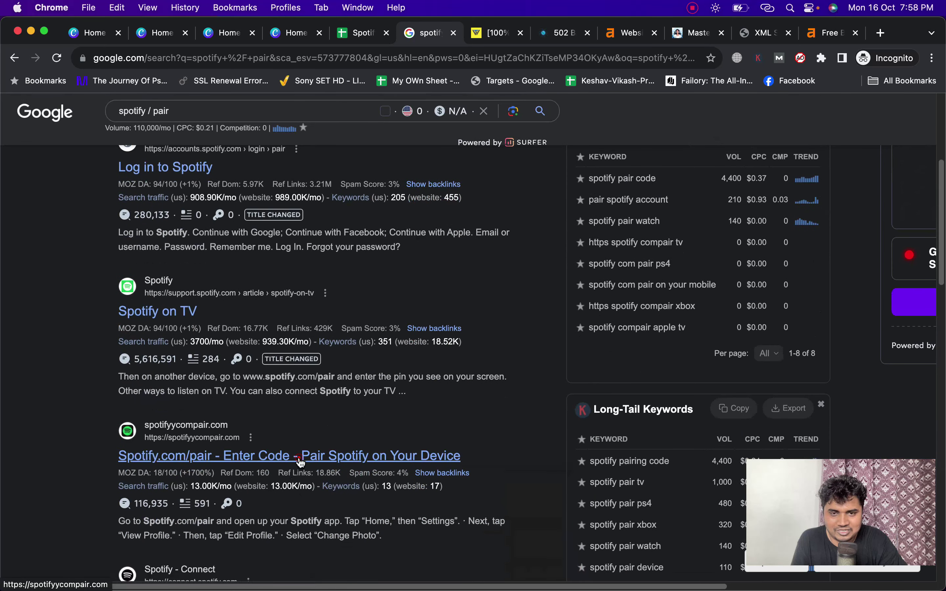
click(300, 462)
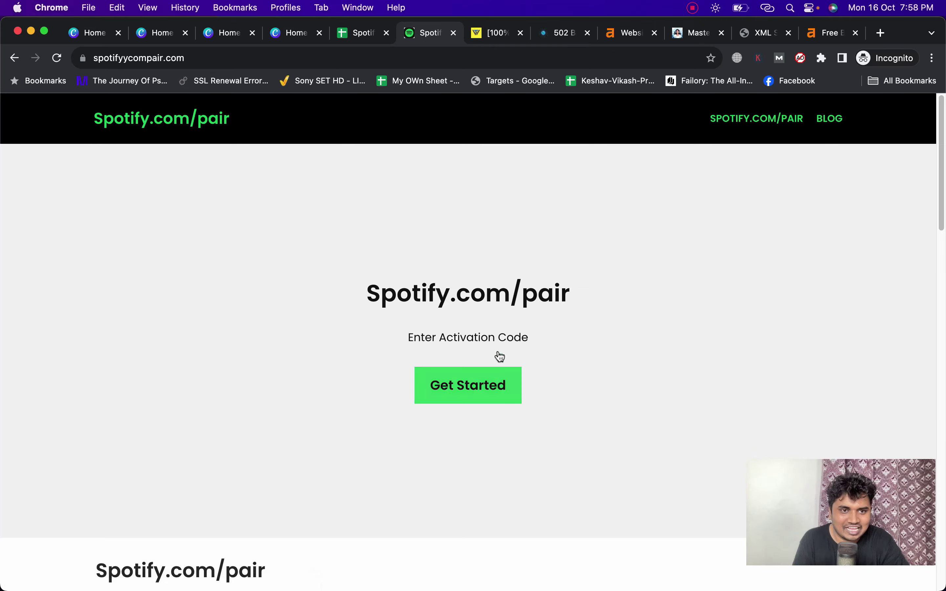
scroll(409, 302, down, 10)
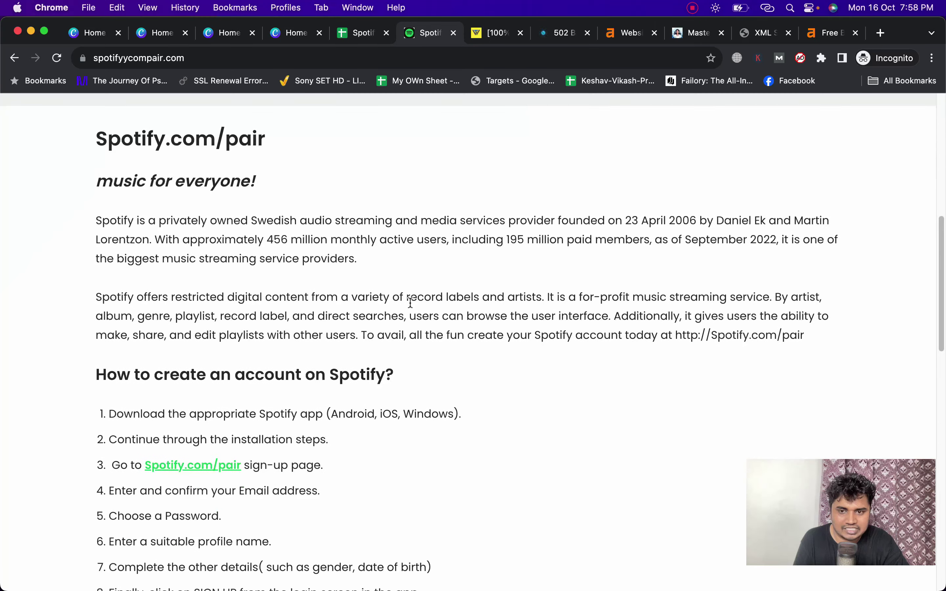
scroll(410, 302, down, 15)
scroll(391, 267, up, 20)
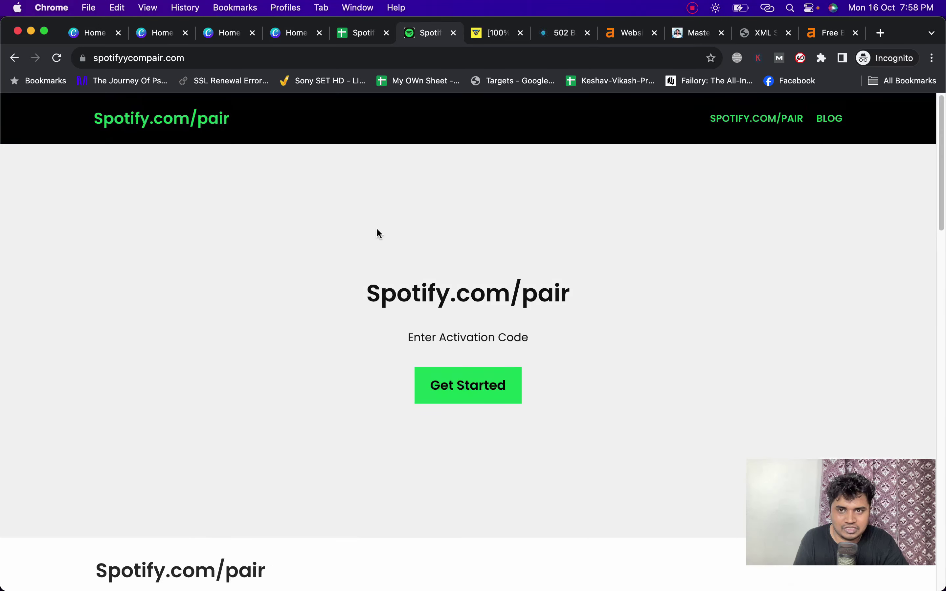
Copy the spotifyycompair.com address and open the site's XML sitemap index at /sitemap_index.xml.
click(287, 60)
key(super+c)
click(287, 61)
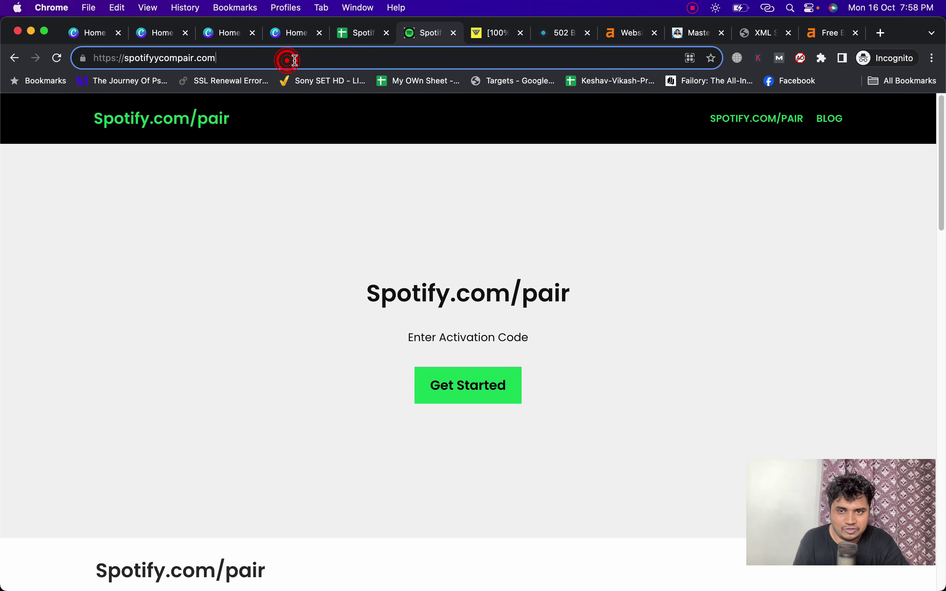
text(/s)
text(itemap_index.)
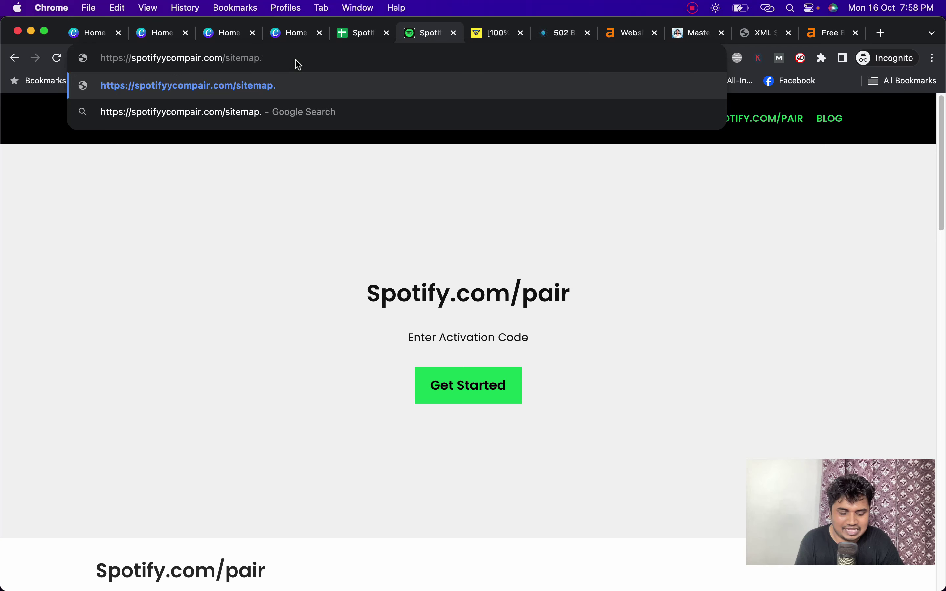
text(xml)
key(Return)
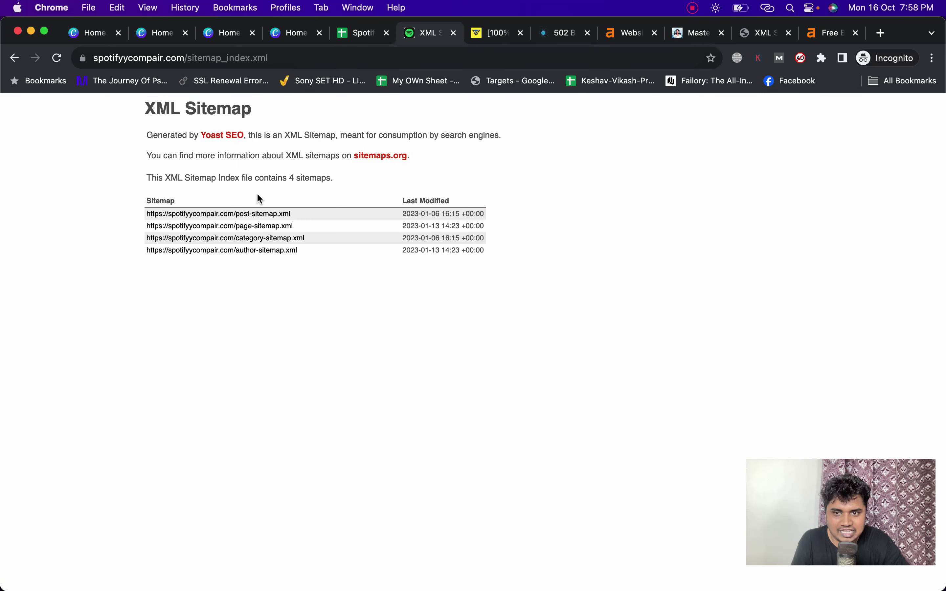
Open the post sitemap, view its hello-world post, and return to the sitemap index.
click(258, 214)
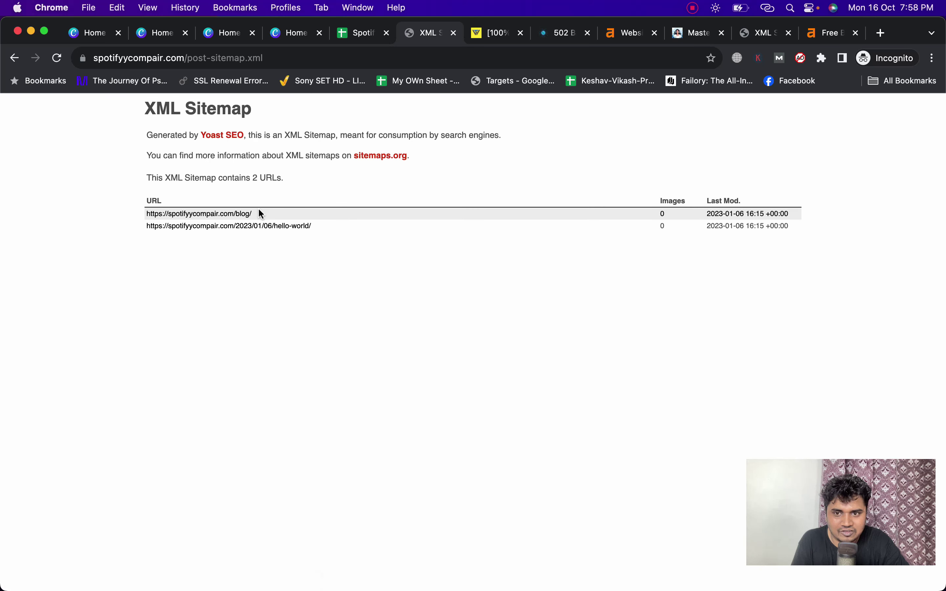
click(277, 227)
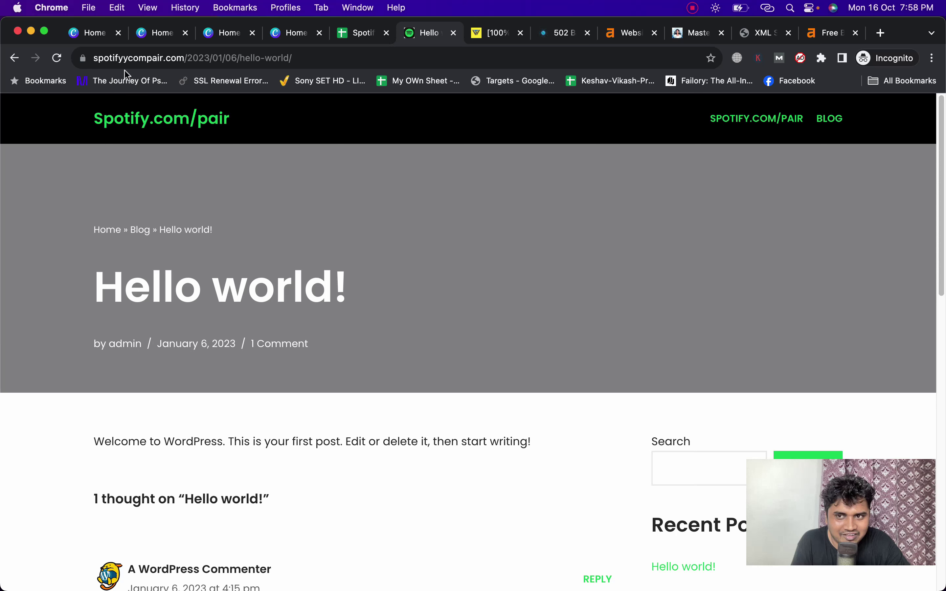
click(12, 58)
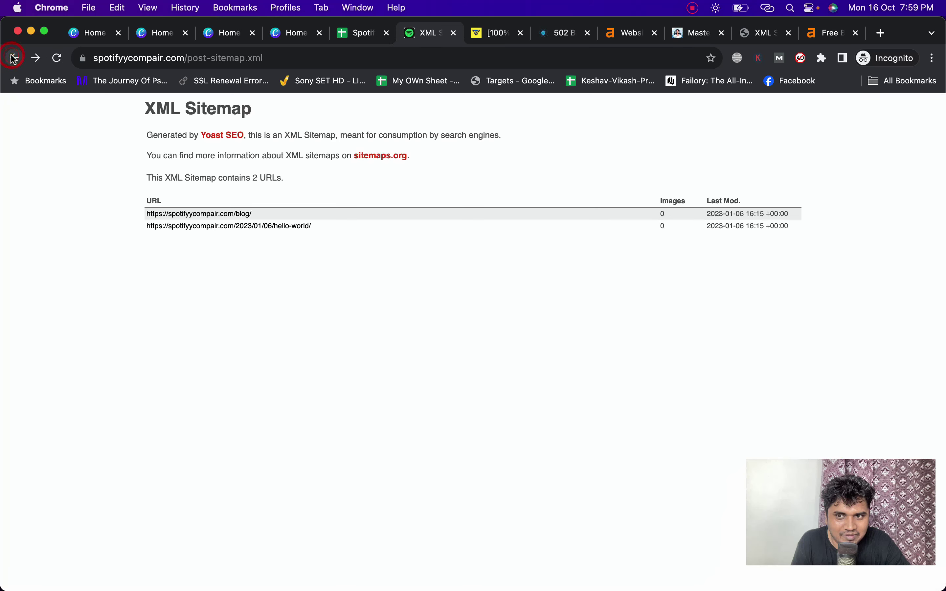
click(12, 58)
Inspect the page and category sitemaps, including the Uncategorized archive, and return to the site's home page.
click(245, 225)
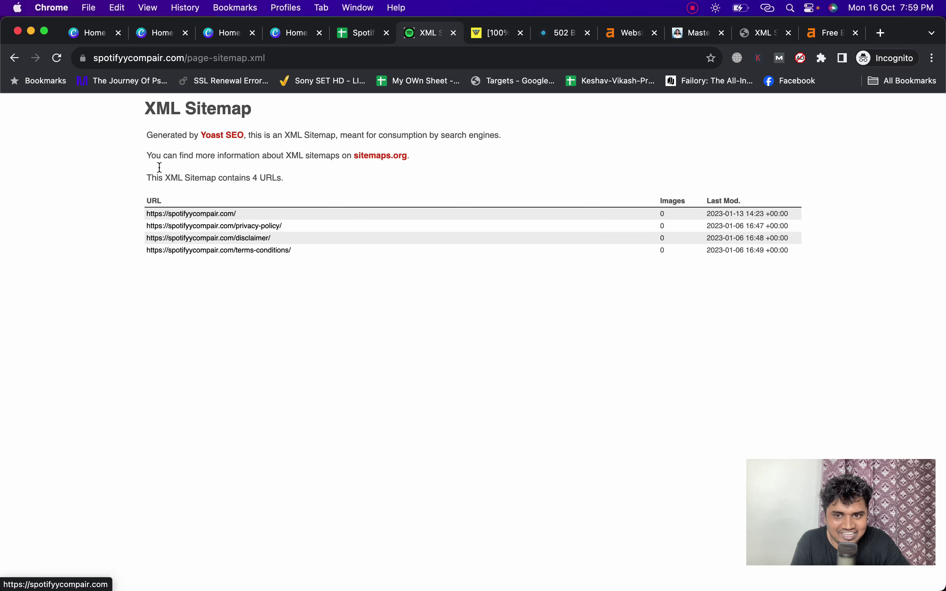
click(14, 58)
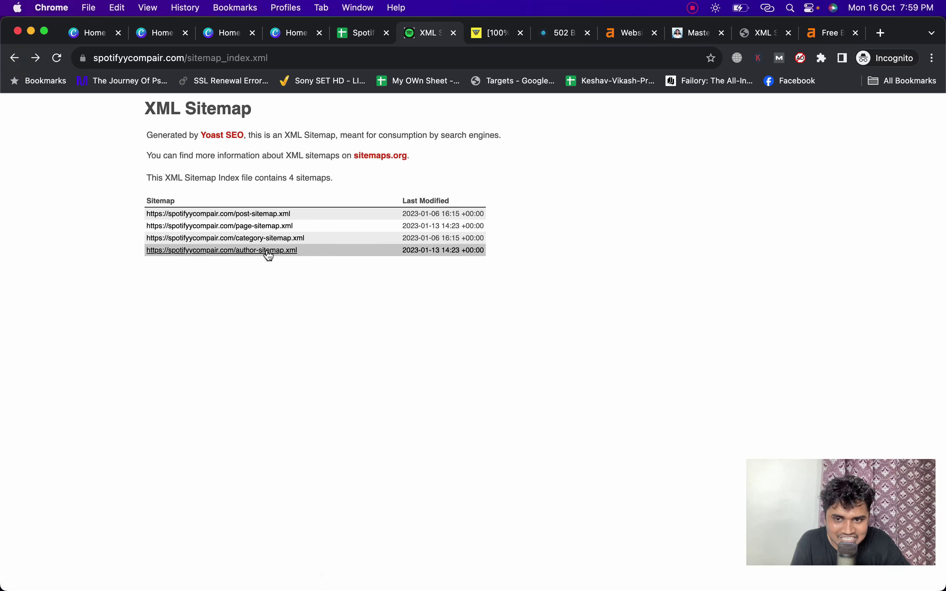
click(264, 239)
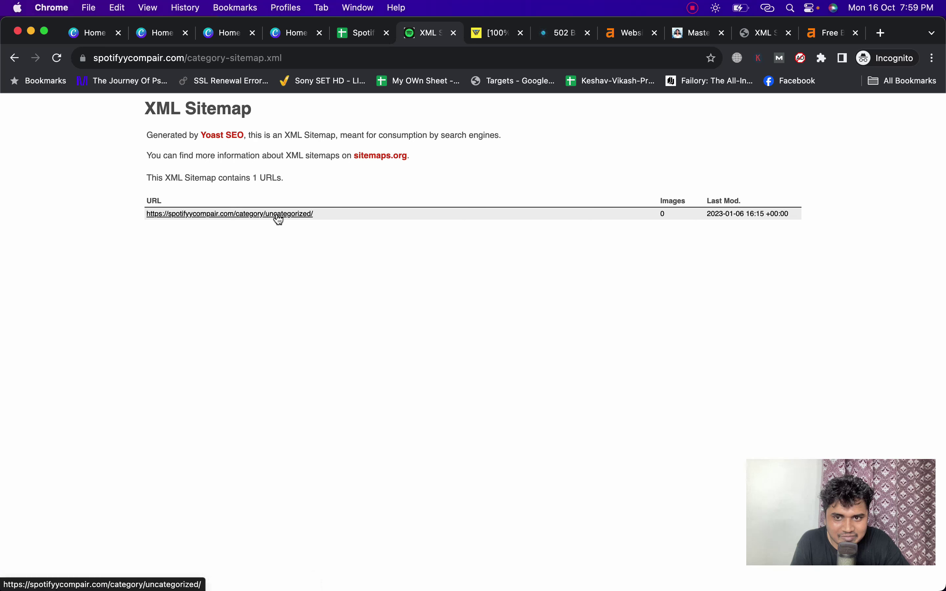
click(277, 214)
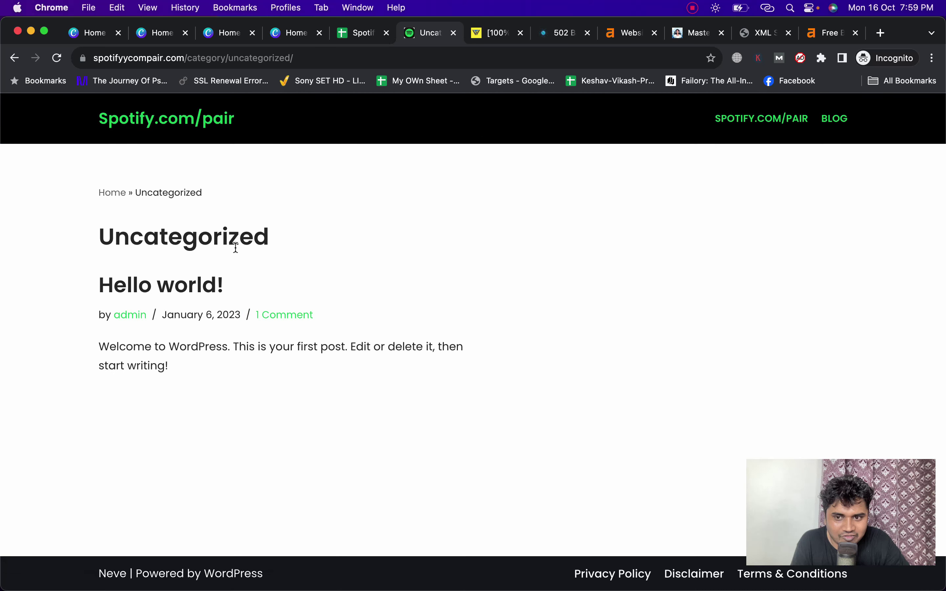
click(201, 128)
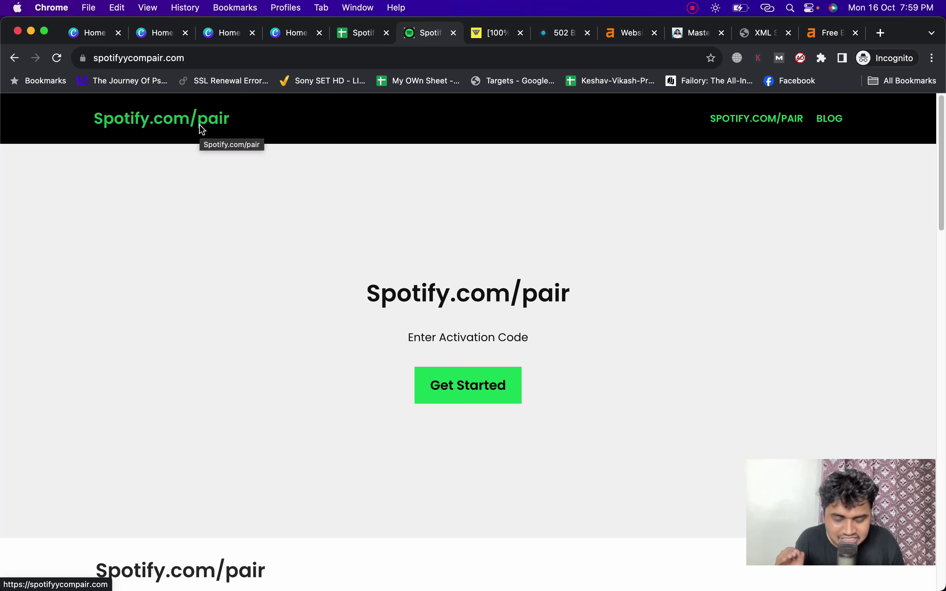
key(ctrl+shift+Tab)
key(super+v)
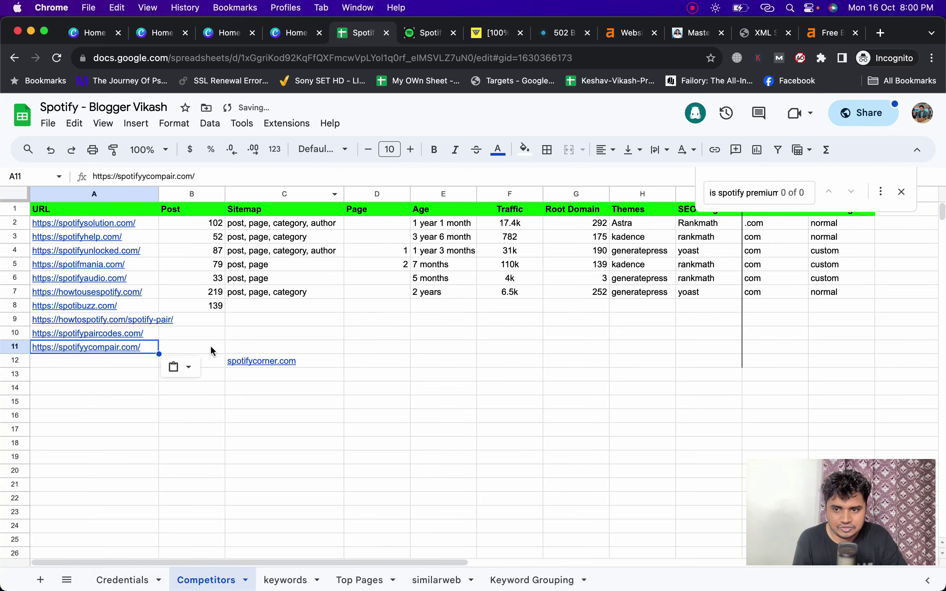
click(155, 378)
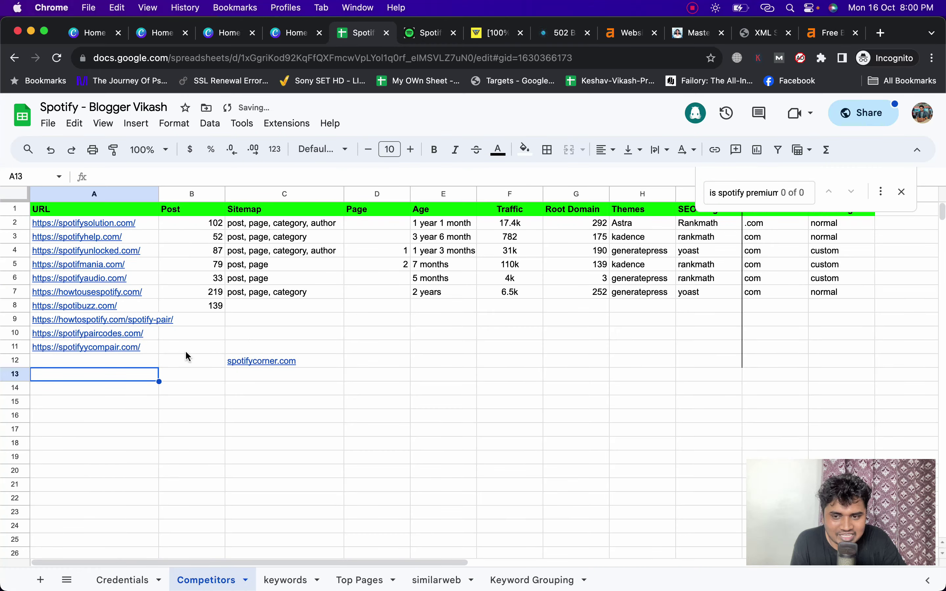
Review the keyword research methods listed from cell B6 down in the Keyword Grouping sheet and return to the Competitors sheet.
click(423, 34)
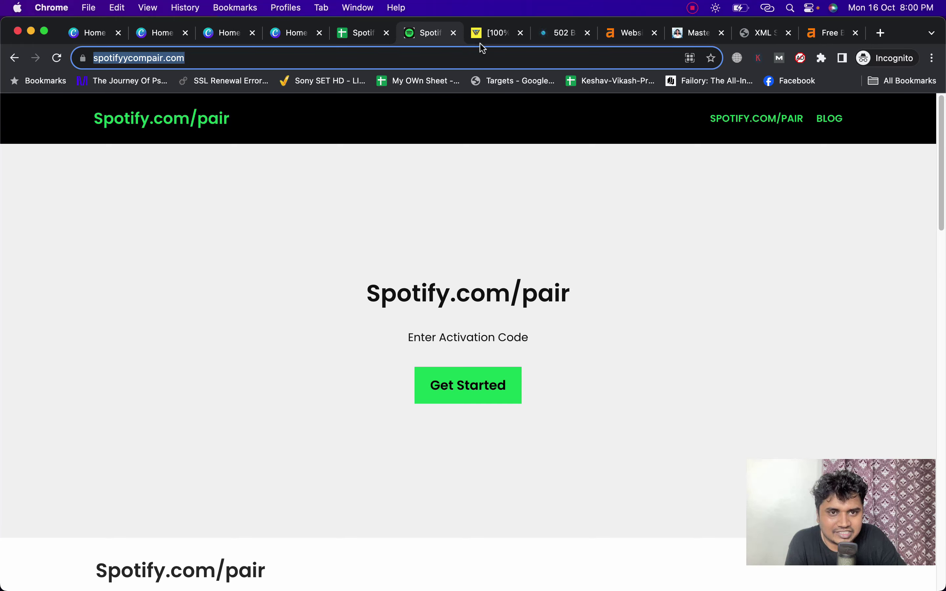
key(ctrl+shift+Tab)
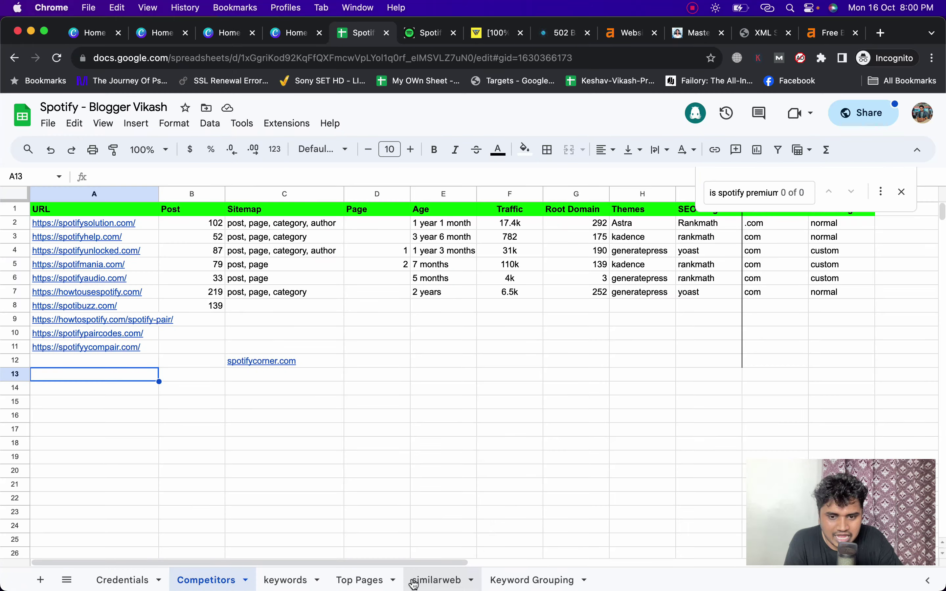
click(523, 585)
drag(375, 266, 445, 386)
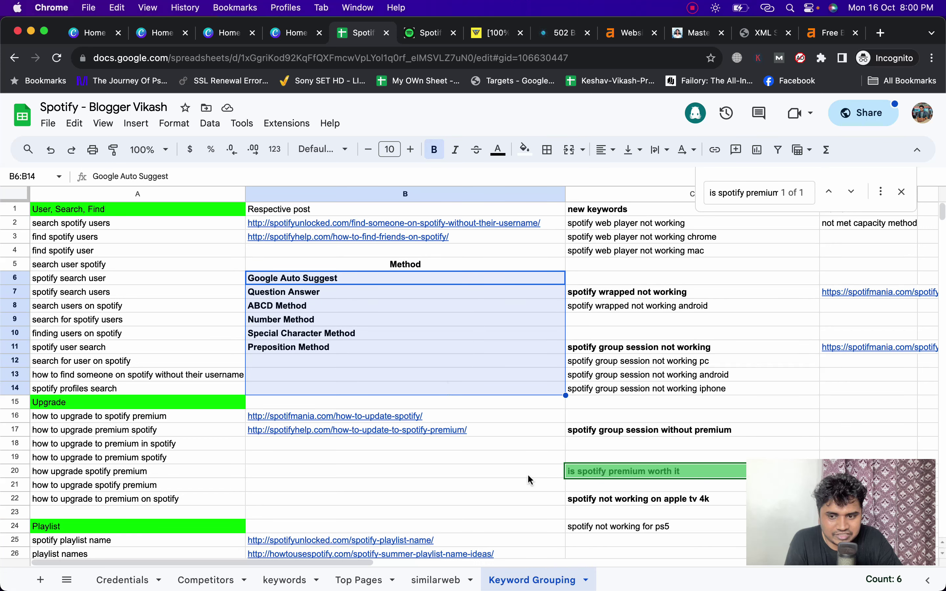
click(208, 580)
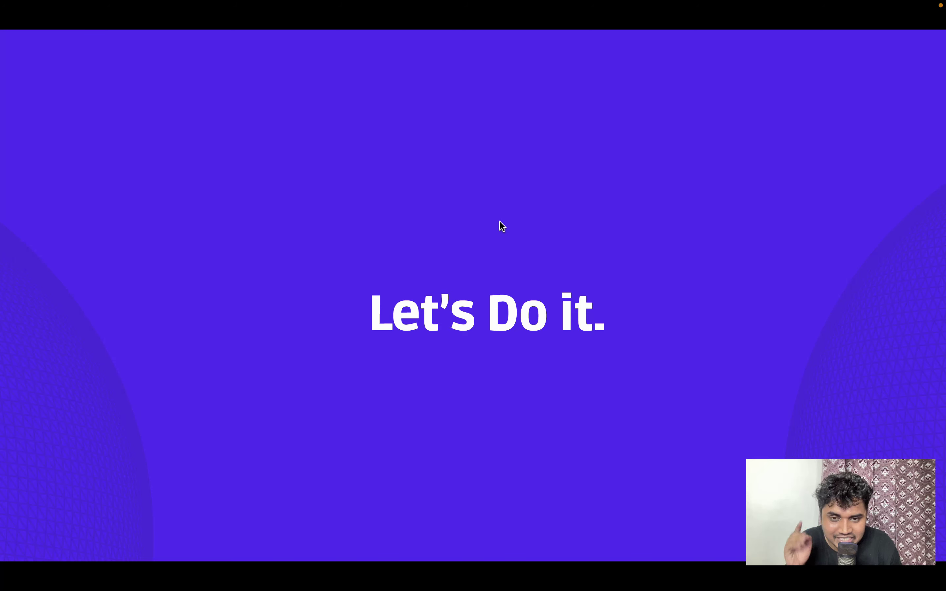
click(500, 221)
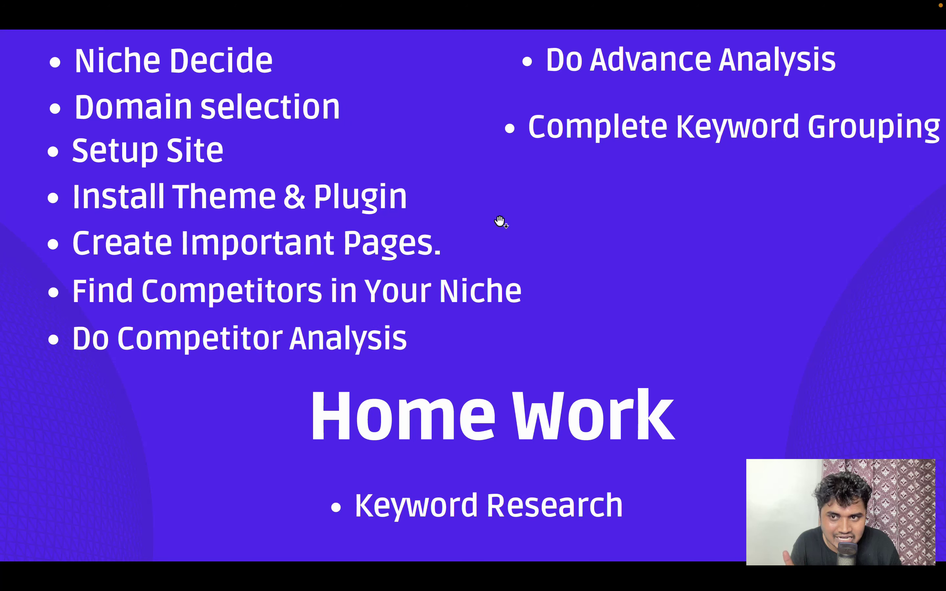